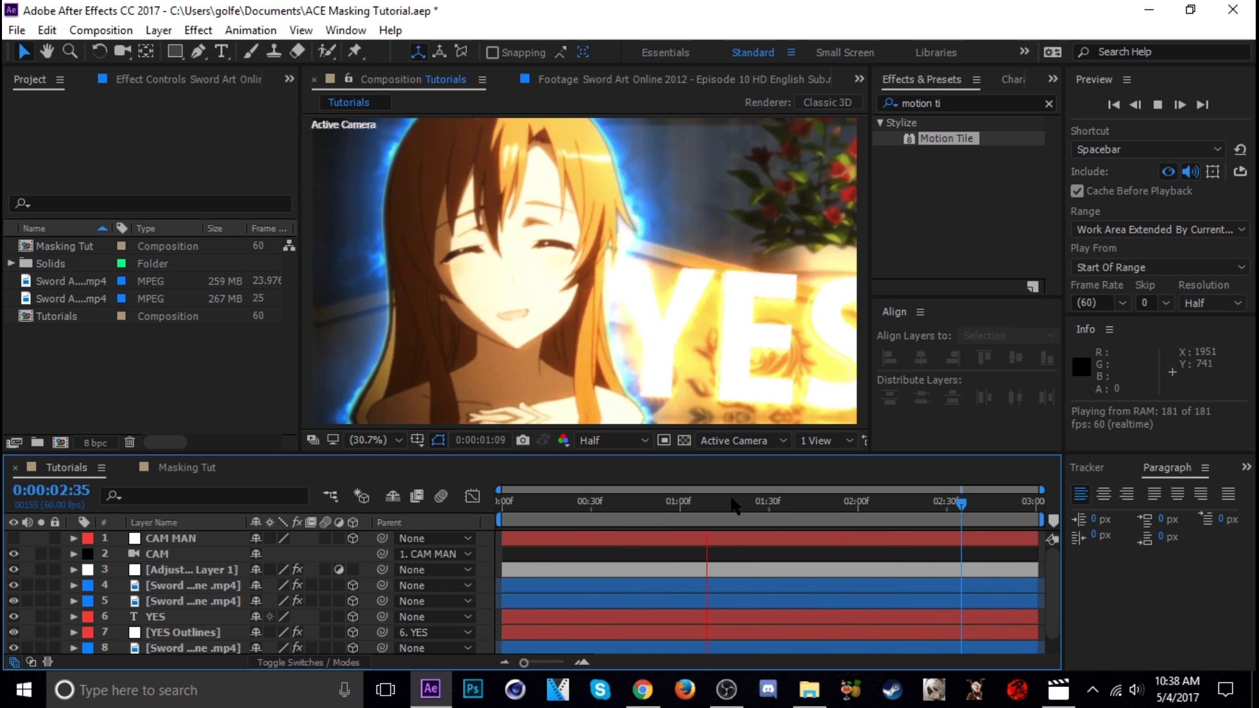
Step: Stop the preview, switch to the MASKING Tutorial composition and move the playhead to its first frame
key("space")
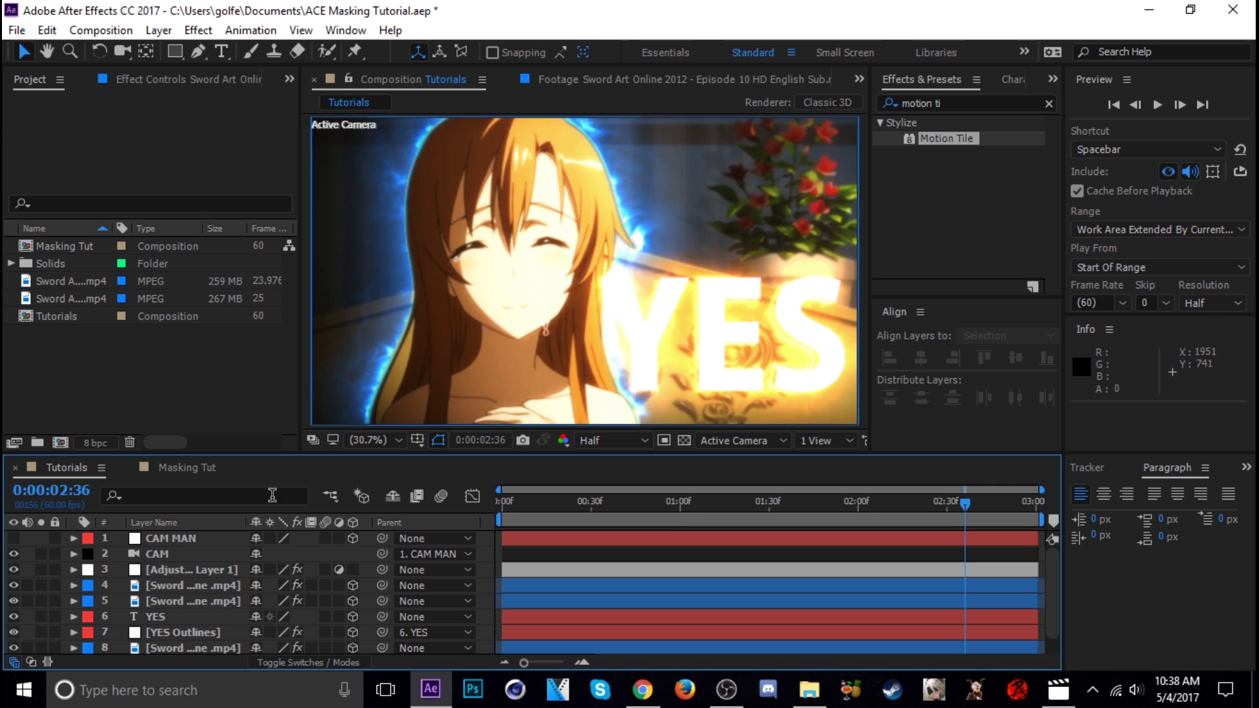
left_click(177, 467)
key("space")
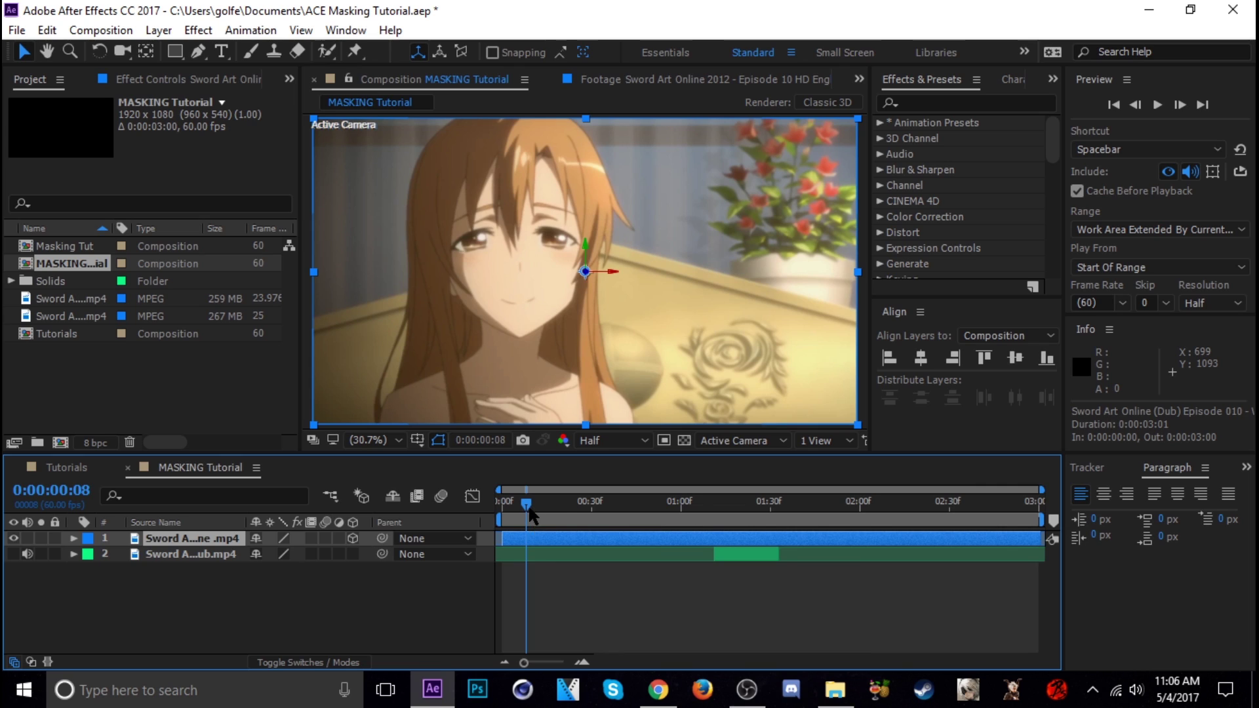
left_click_drag(525, 516, 476, 525)
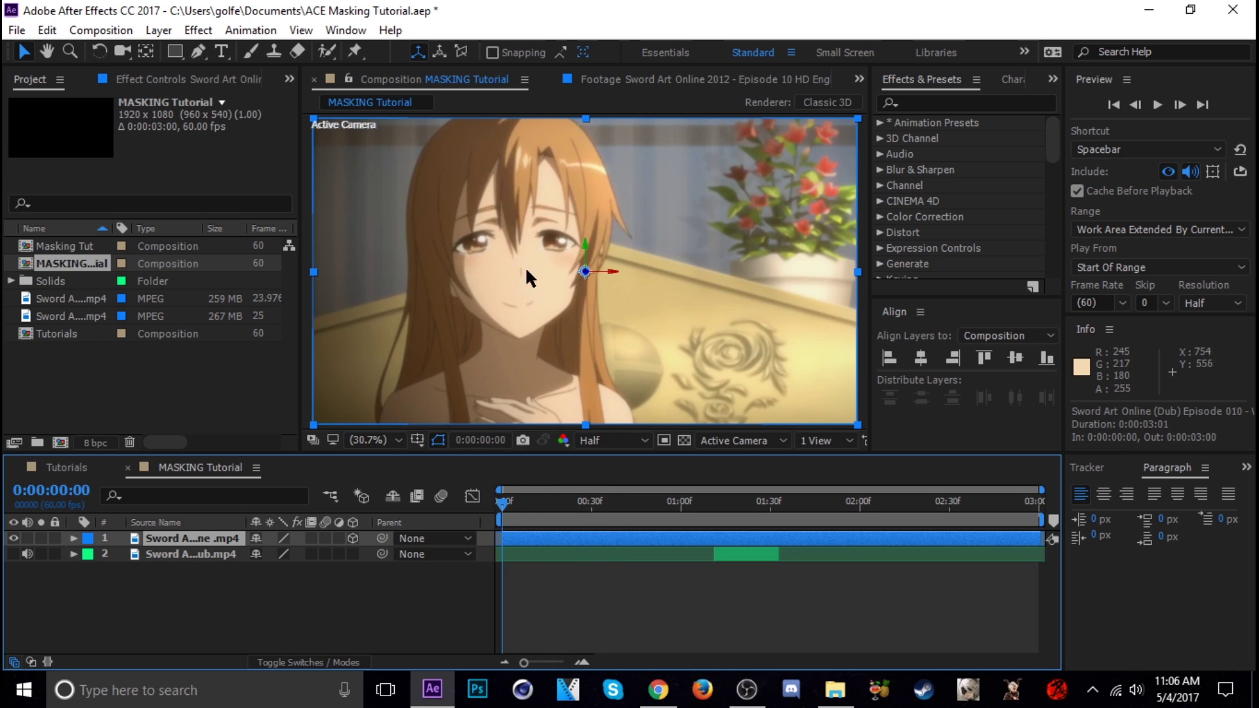
left_click(72, 467)
left_click(157, 467)
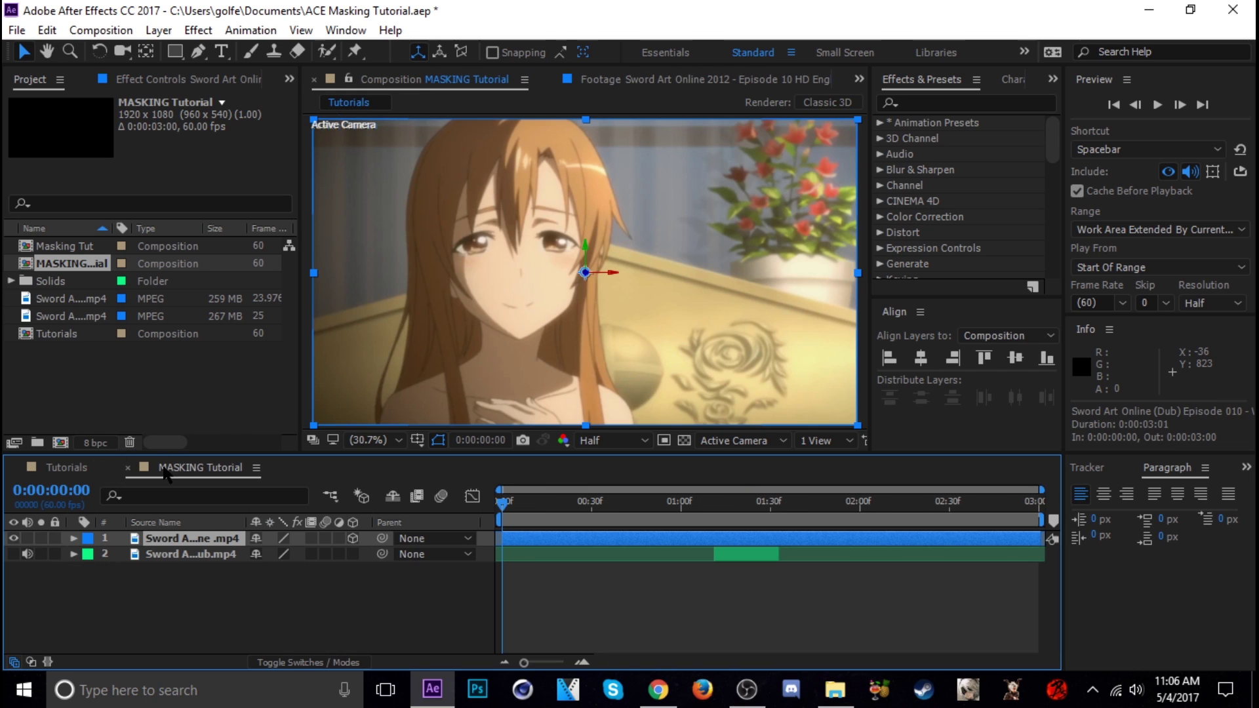
mouse_move(502, 518)
left_mouse_down()
mouse_move(739, 521)
mouse_move(500, 519)
mouse_move(580, 518)
mouse_move(603, 502)
mouse_move(501, 519)
left_mouse_up()
scroll(459, 262, "down", 2)
left_click(372, 440)
left_click(381, 107)
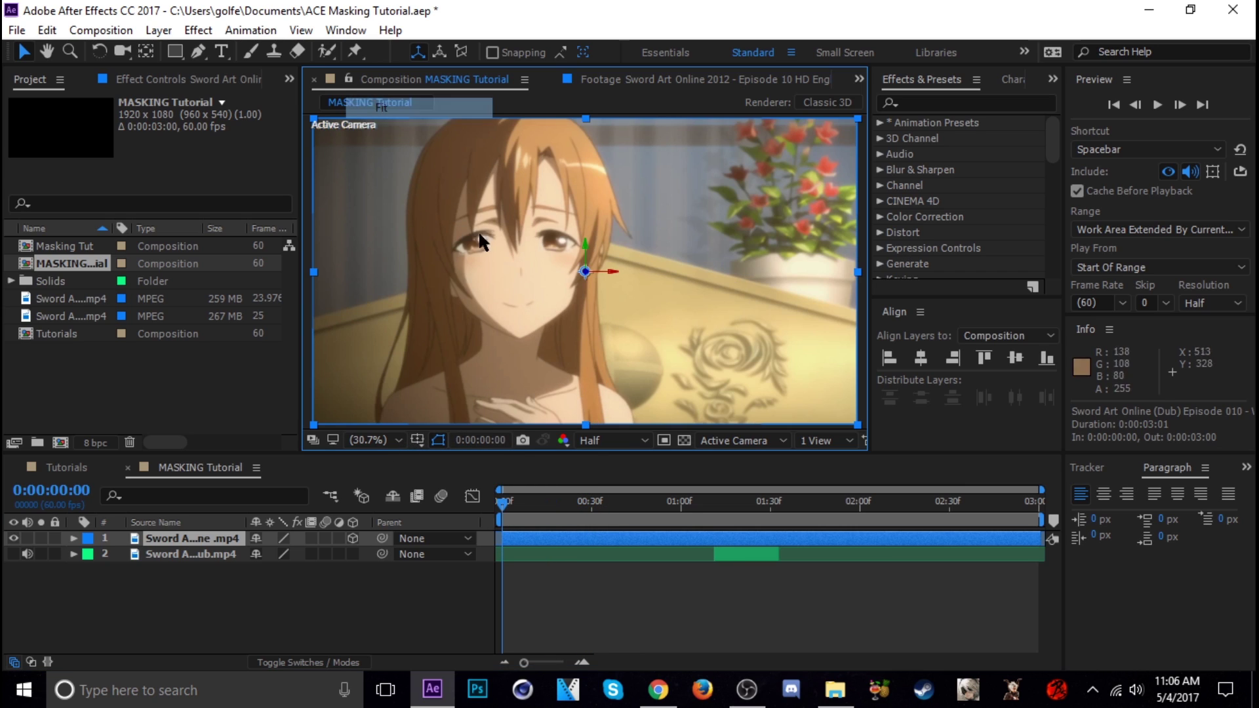
left_click(597, 506)
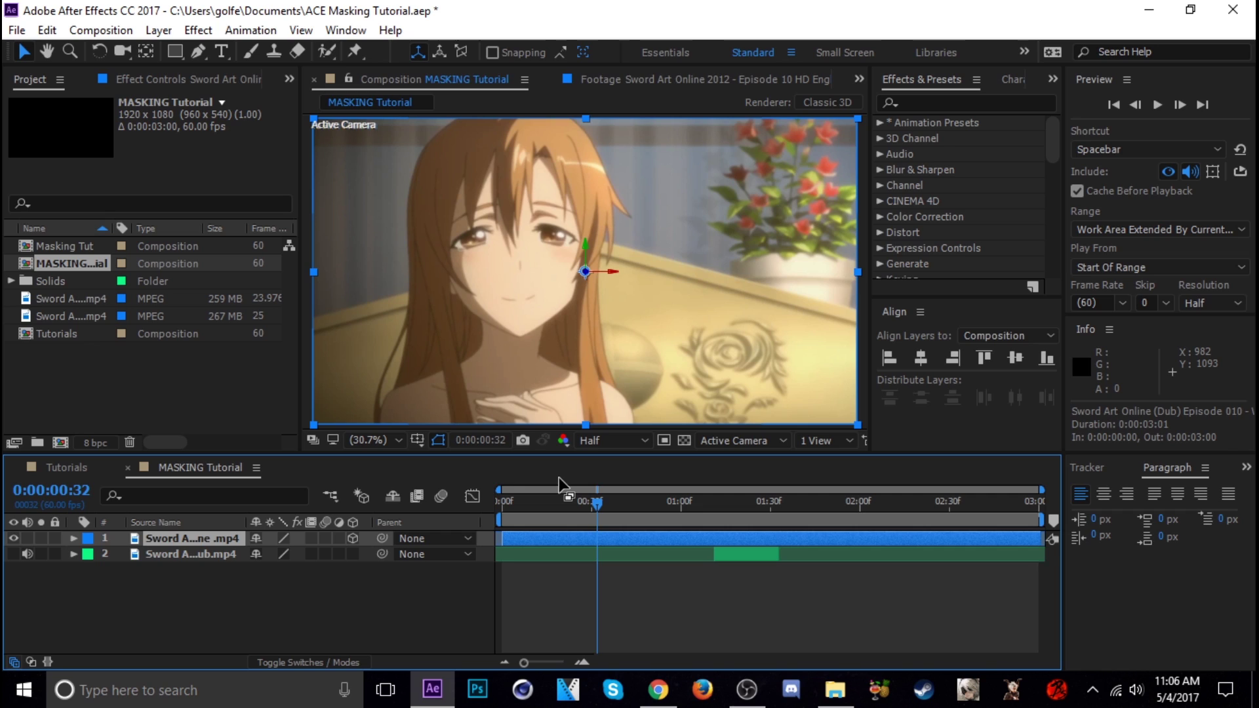
key("Home")
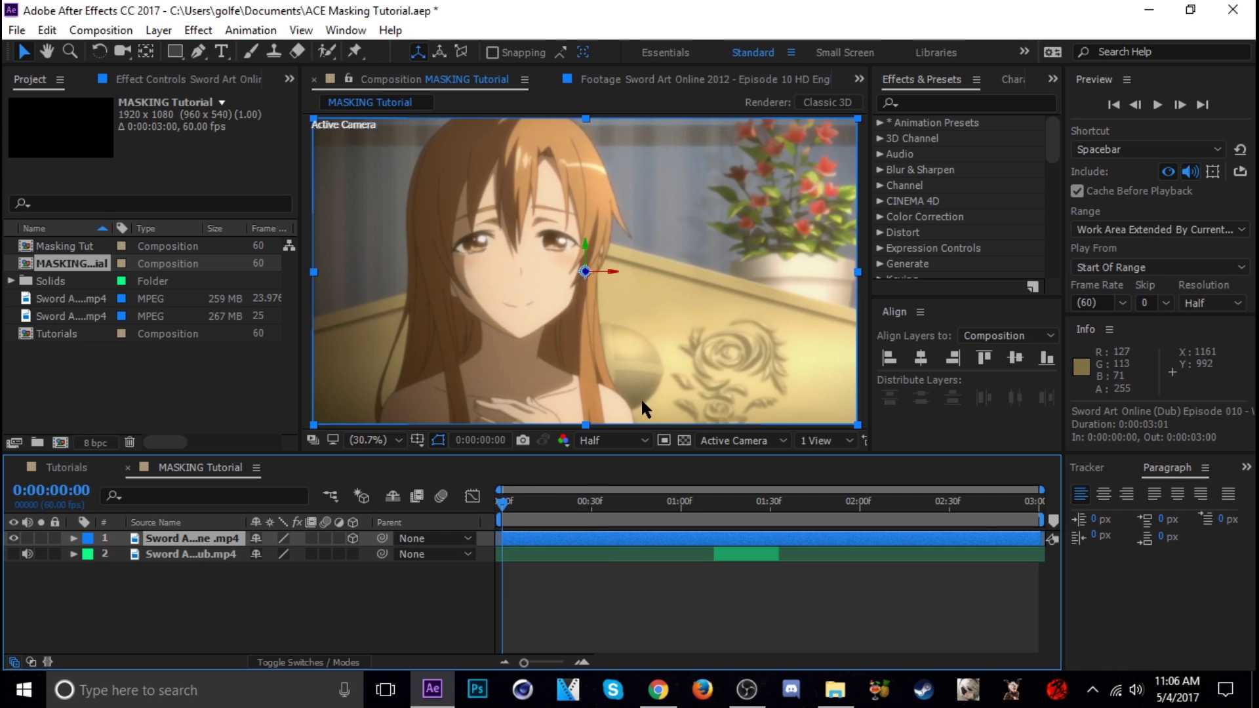
Step: Start a Pen tool mask on the top Sword Art video layer with a curved point below the frame, beneath the shoulder beside the sofa
left_click_drag(642, 410, 512, 356)
key("g")
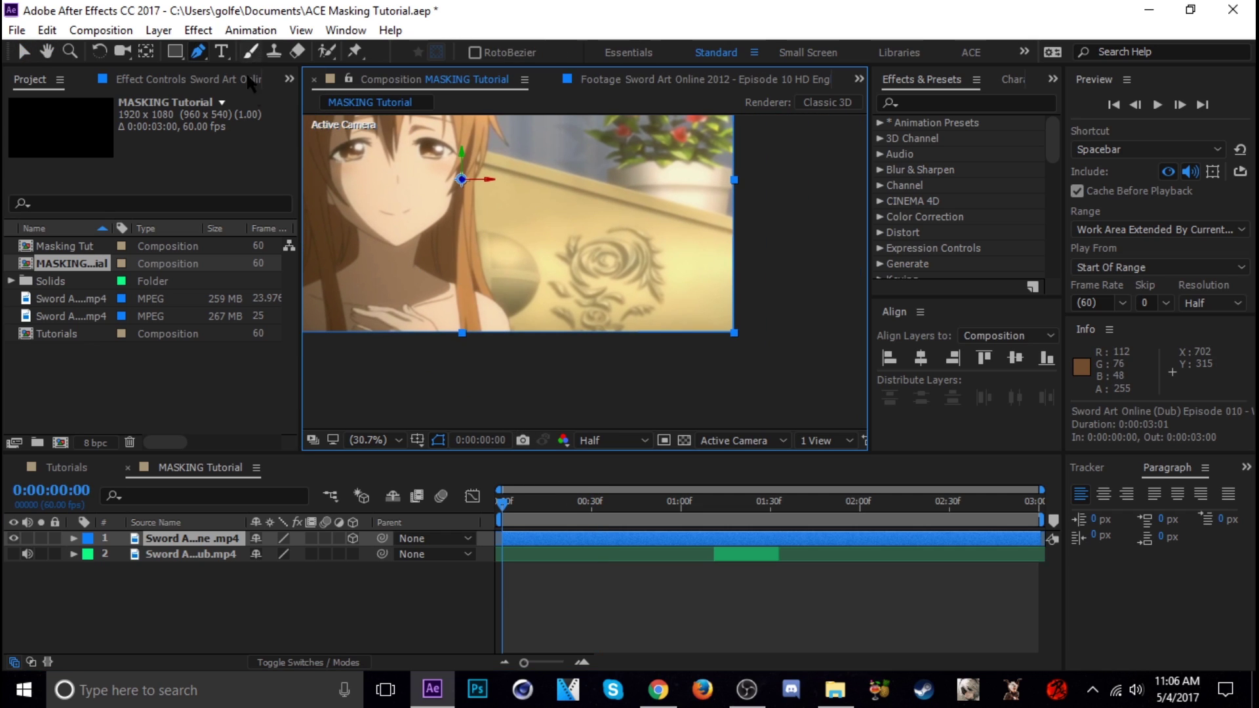
left_click_drag(444, 305, 505, 273)
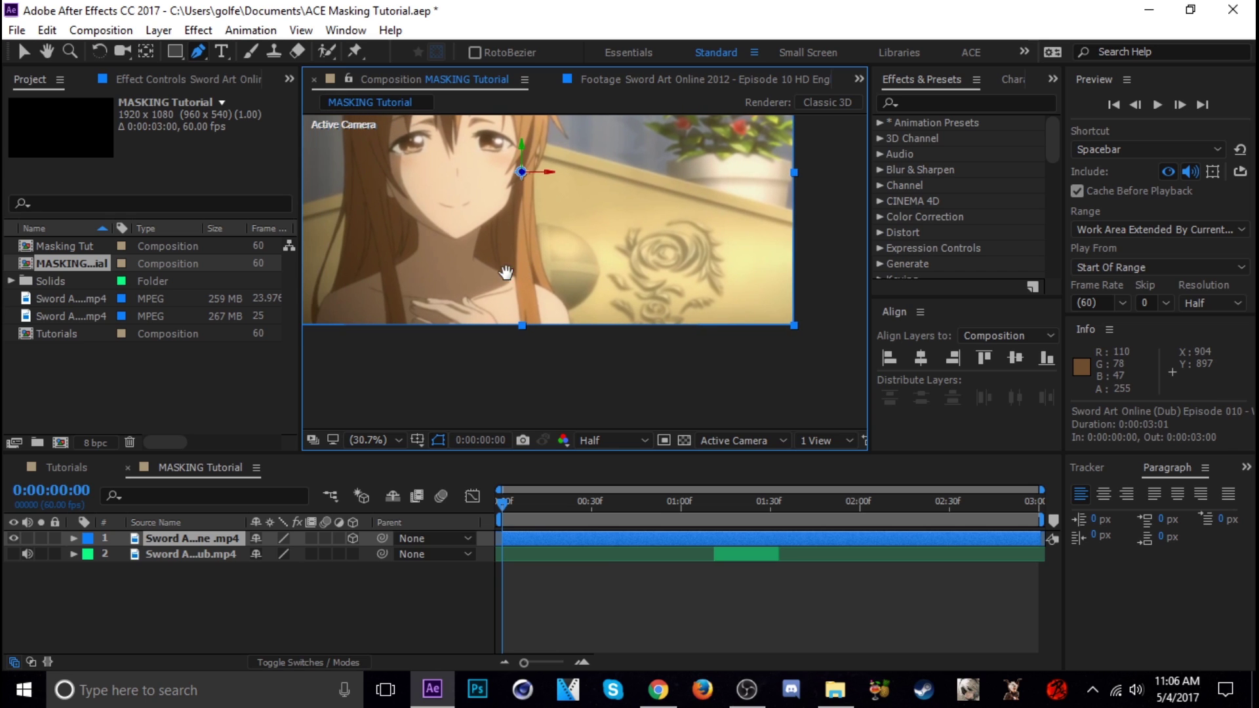
scroll(573, 368, "up", 1)
left_click_drag(573, 368, 544, 245)
key("slash")
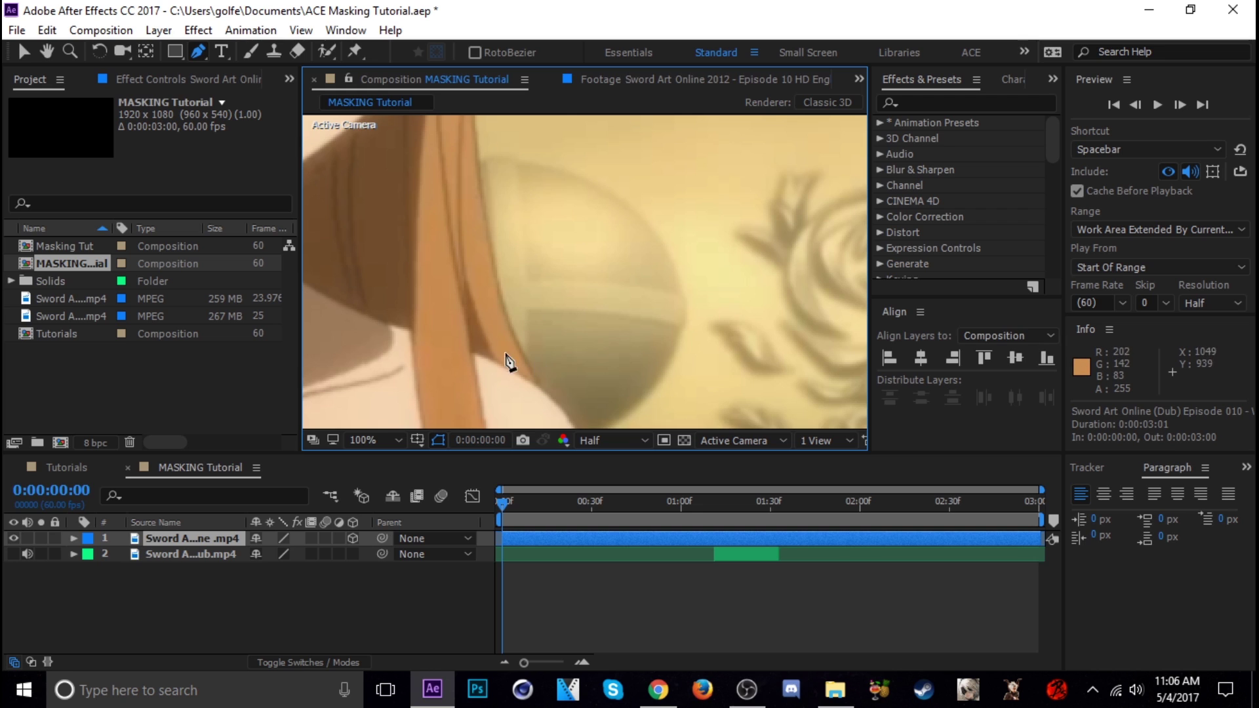
left_click_drag(509, 363, 458, 169)
left_click_drag(528, 317, 521, 259)
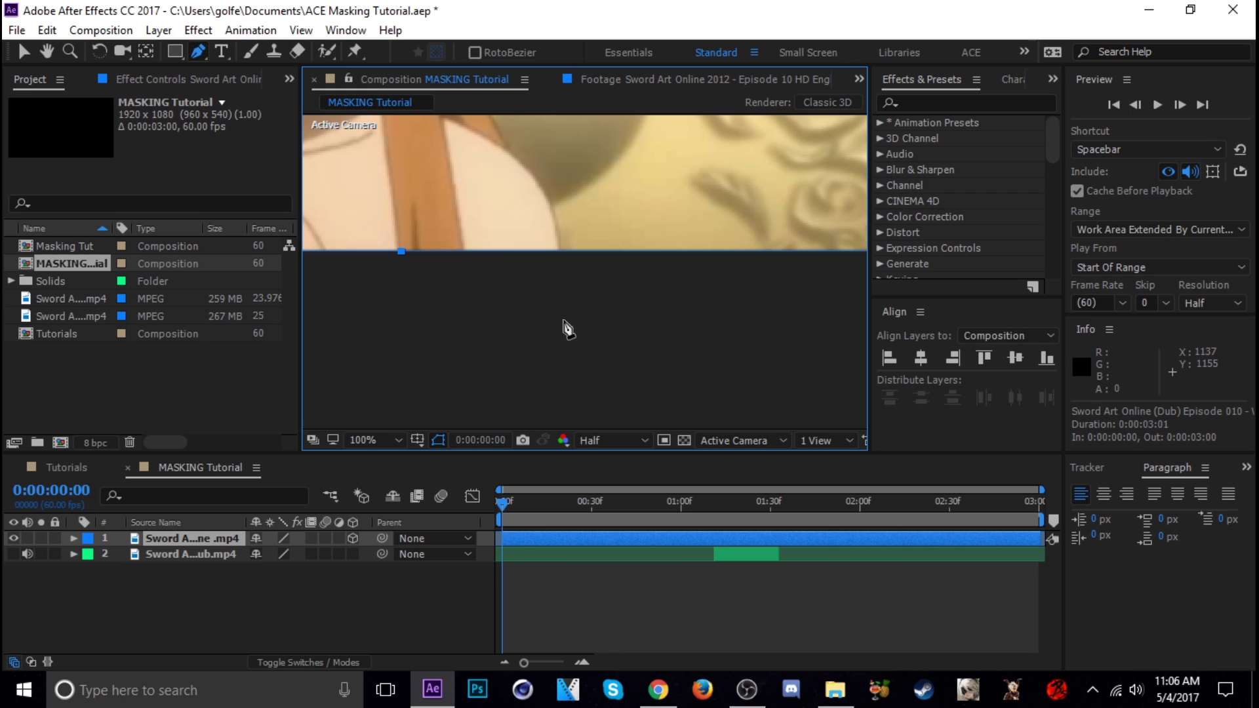
left_click_drag(563, 318, 562, 266)
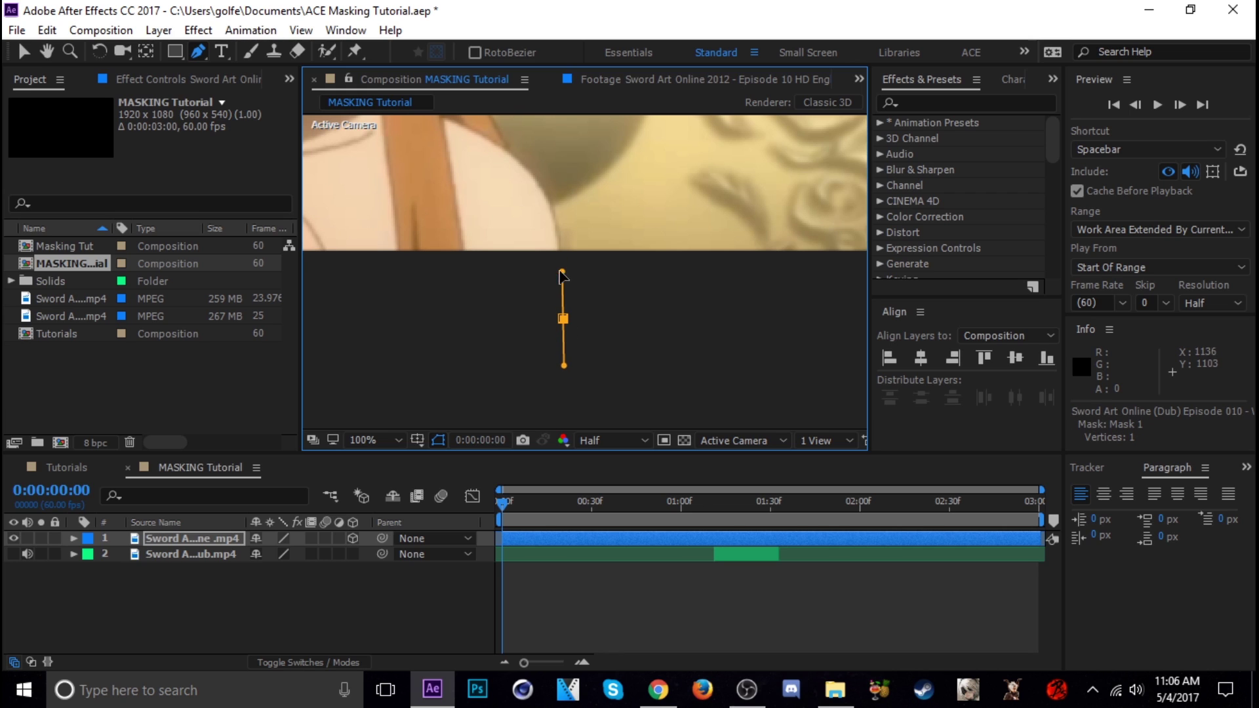
Step: Extend the mask over the shoulder and up the outer edge of the adjoining hair with curved points
scroll(560, 272, "up", 1)
left_click_drag(399, 137, 564, 297)
scroll(552, 285, "down", 1)
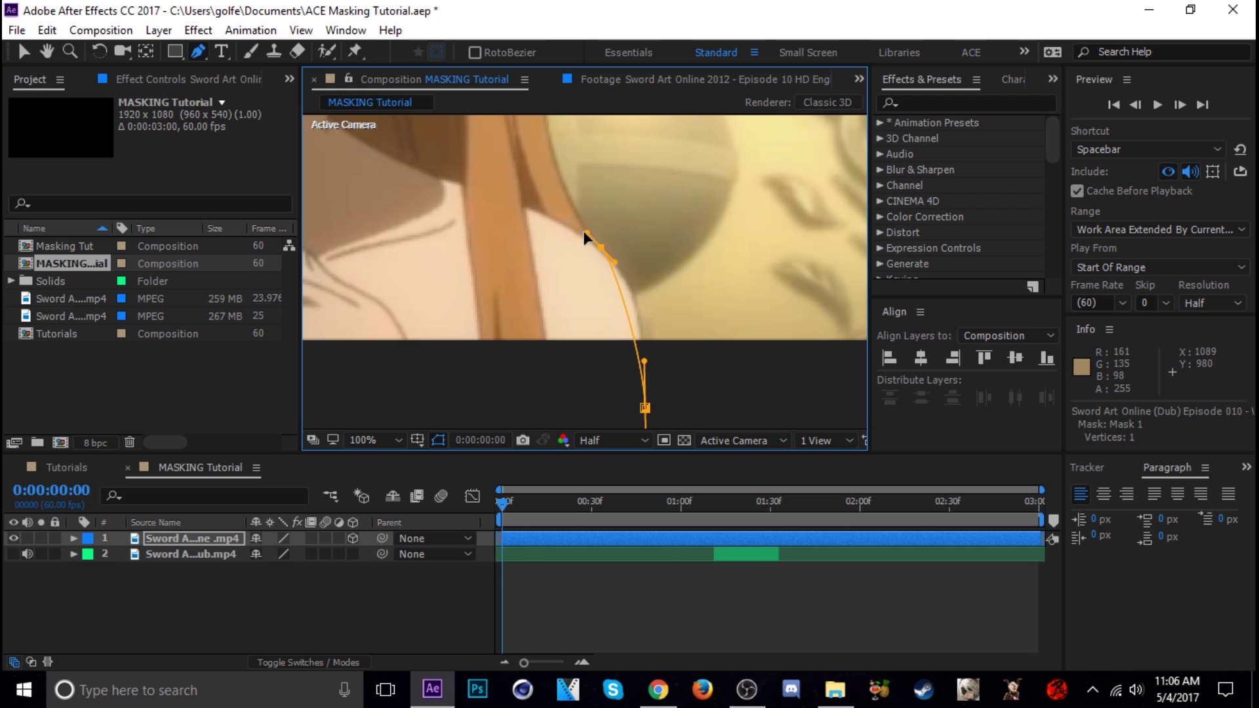
left_click_drag(583, 231, 595, 320)
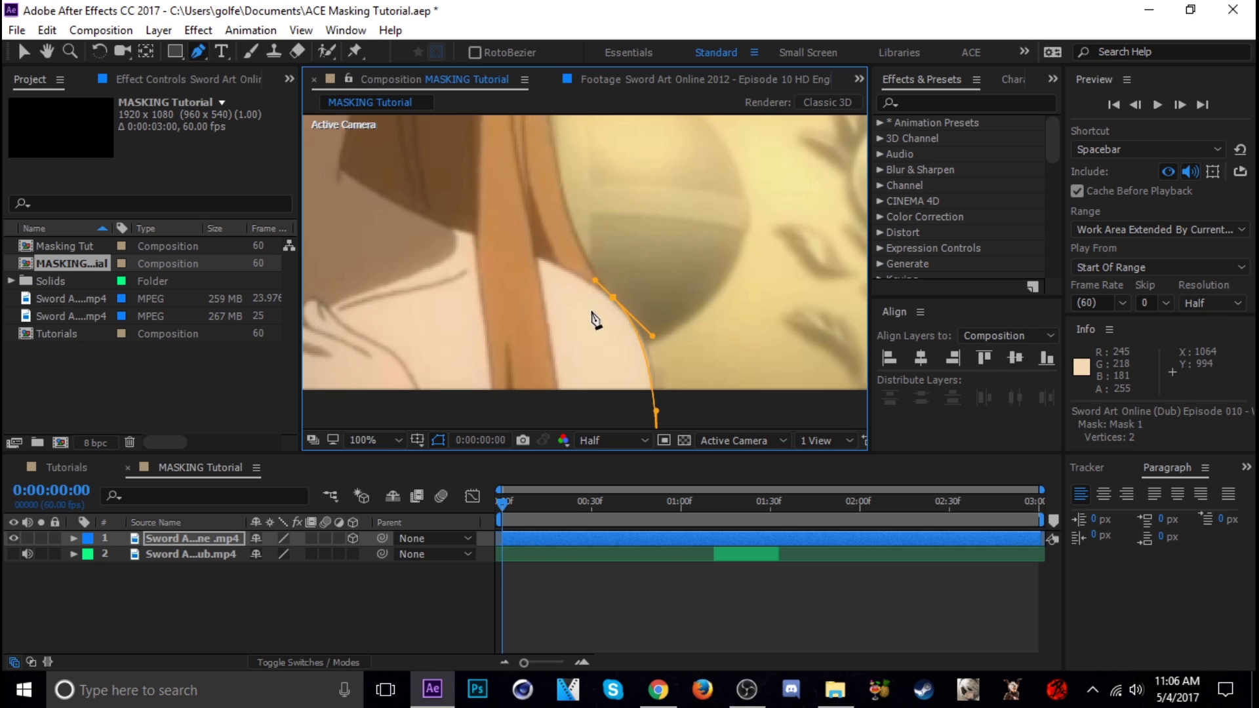
scroll(594, 320, "up", 1)
scroll(584, 275, "up", 1)
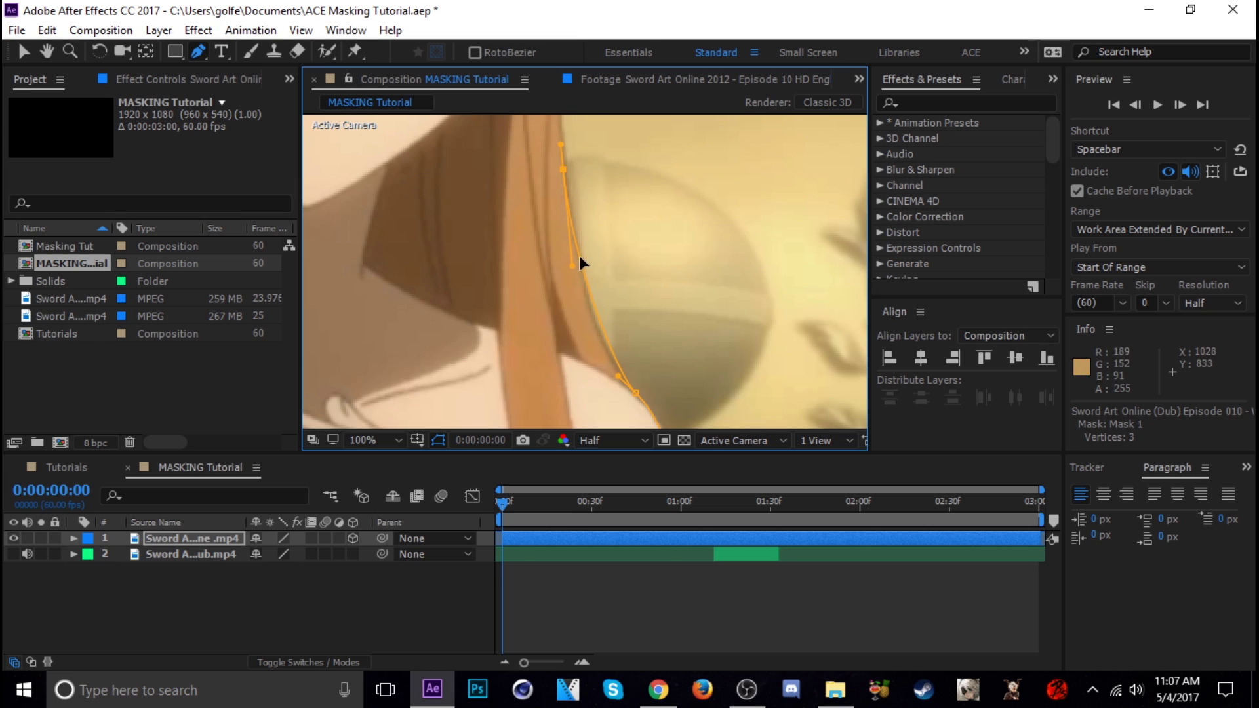
scroll(581, 261, "up", 2)
left_click(598, 240)
left_click_drag(597, 227, 600, 211)
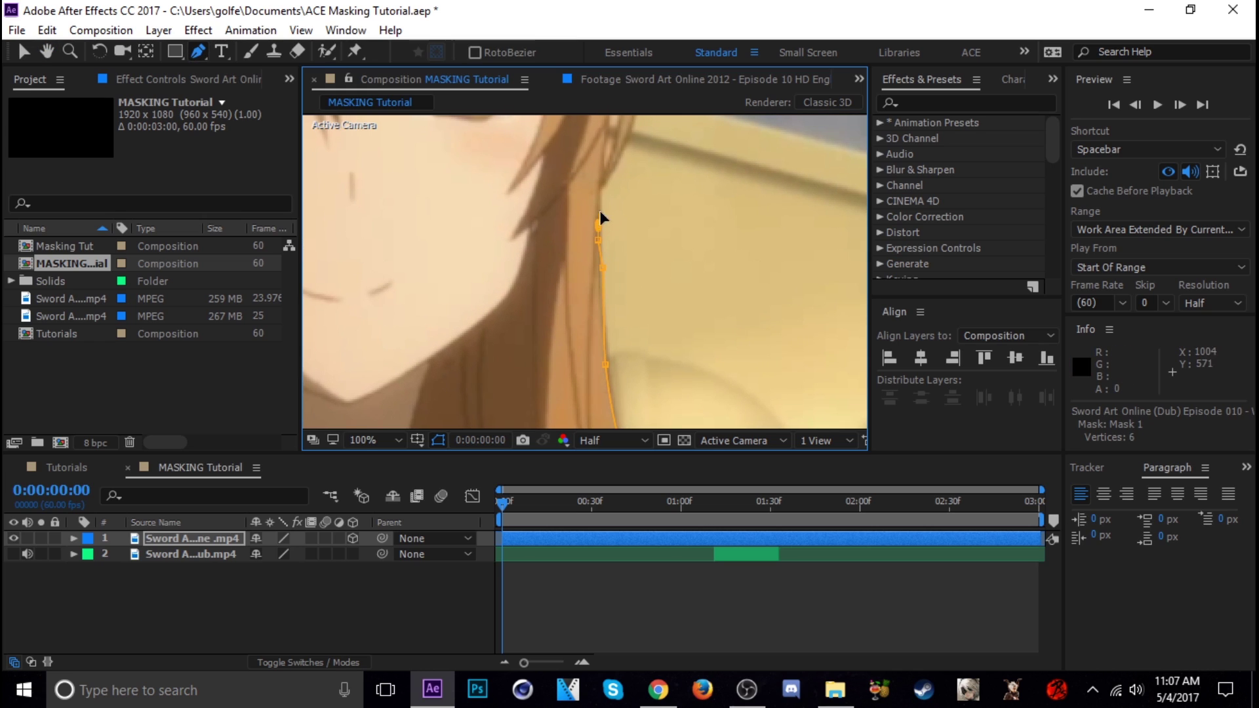
key("ctrl+z")
key("ctrl+z")
key("ctrl+z")
key("ctrl+z")
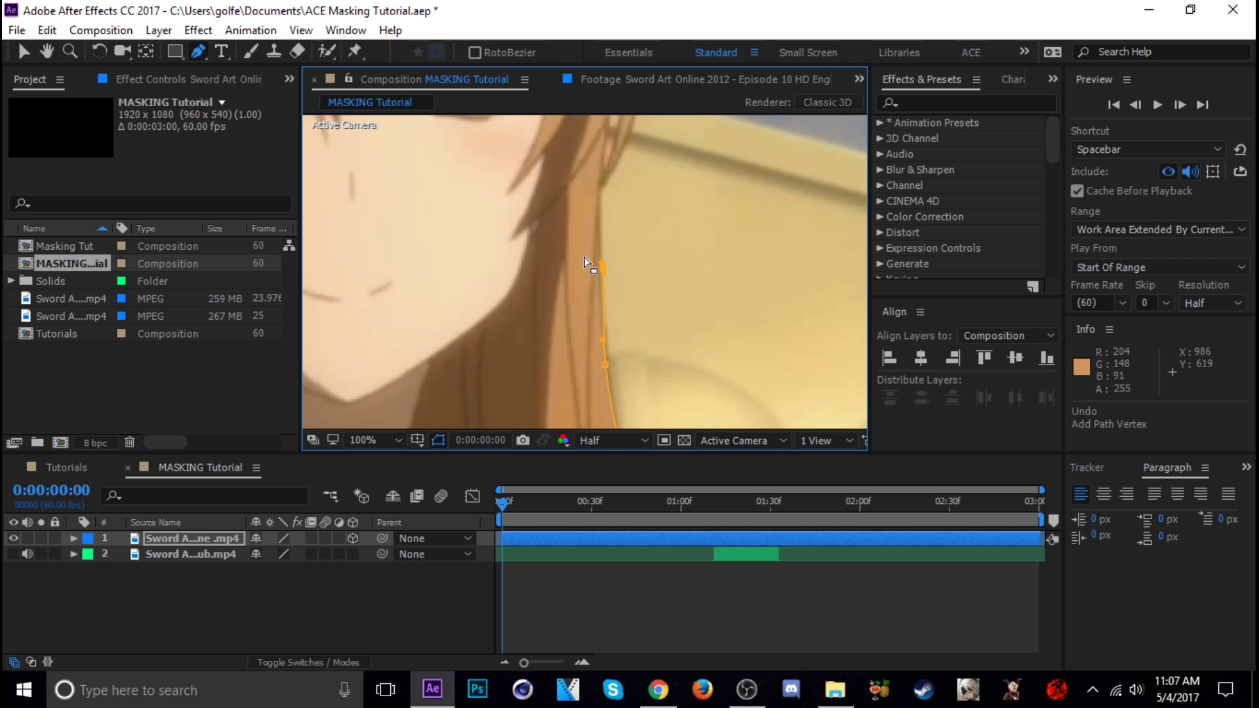
Step: Continue the mask up the hair edge beside the cheek, past the sofa's top edge, to just below the pointed strand
scroll(607, 350, "up", 3)
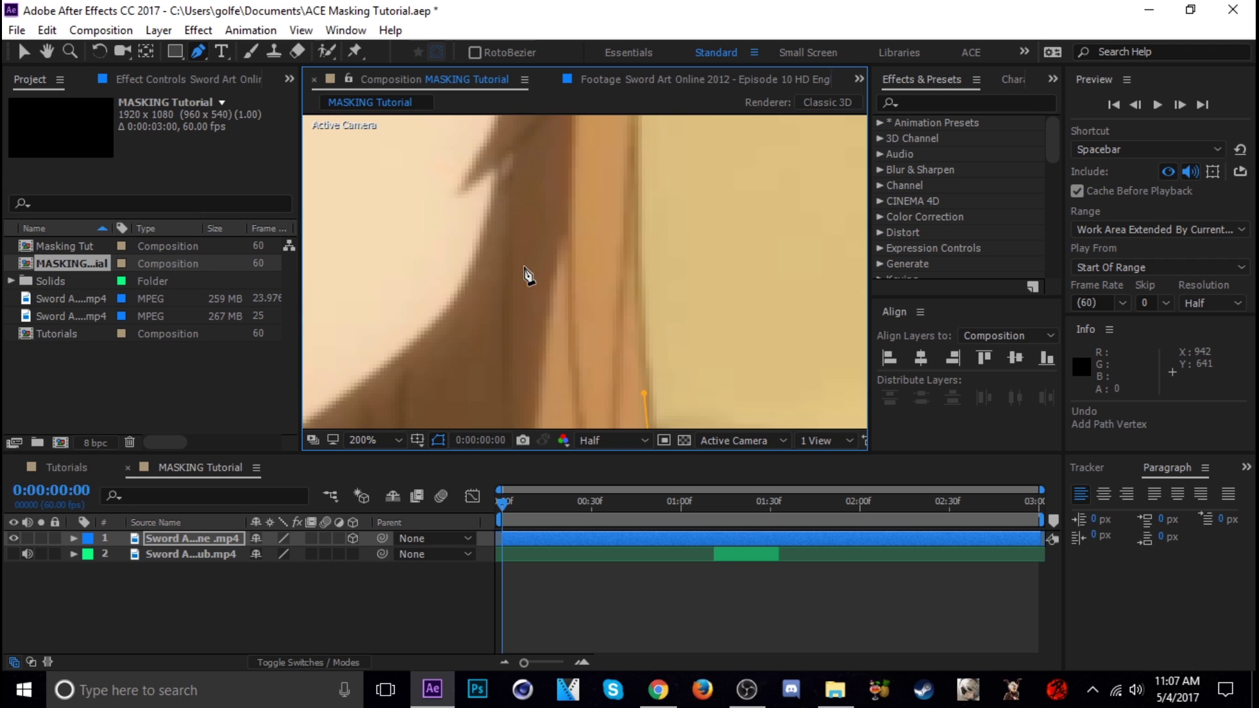
left_click(563, 208)
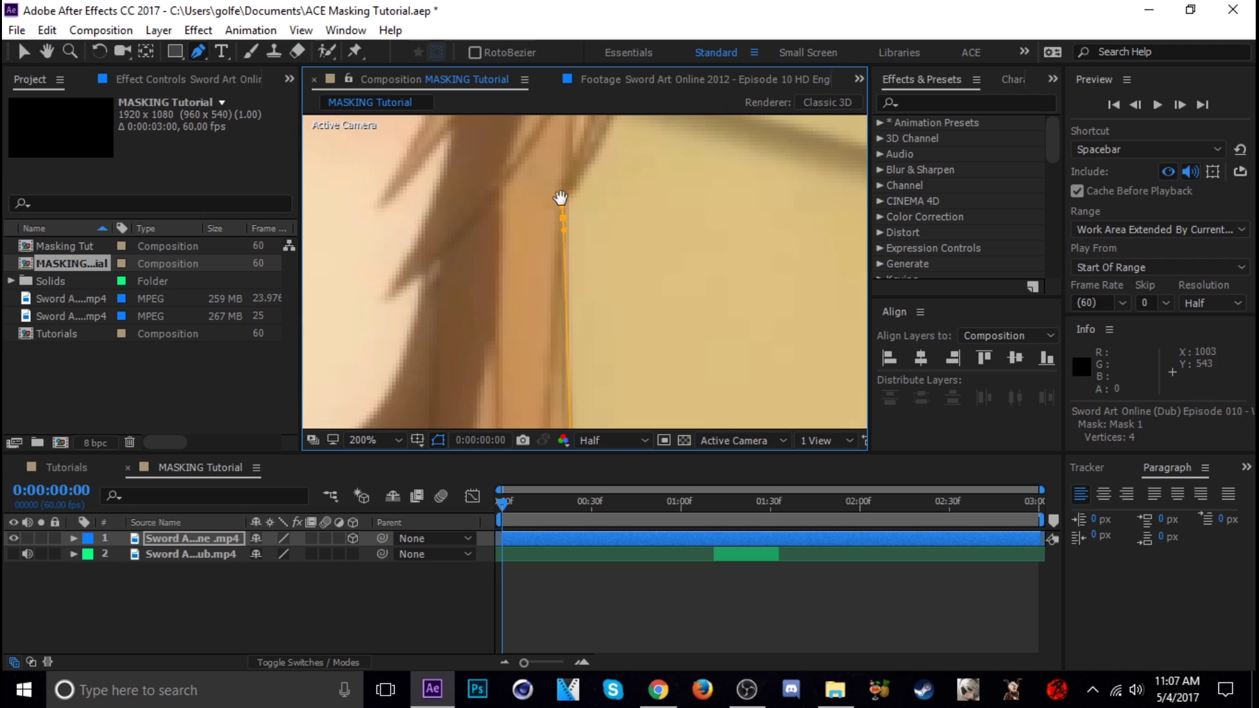
left_click_drag(562, 196, 550, 253)
left_click(556, 222)
left_click_drag(557, 206, 496, 343)
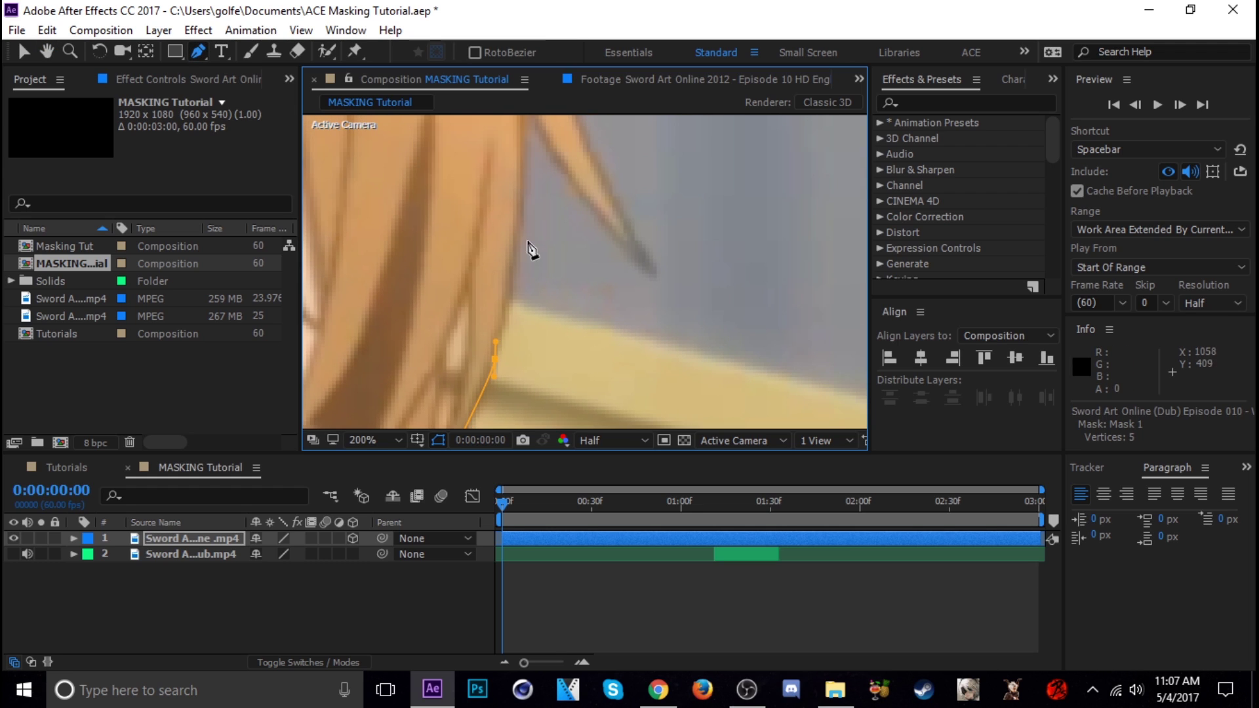
left_click_drag(522, 154, 522, 144)
left_click_drag(514, 185, 508, 274)
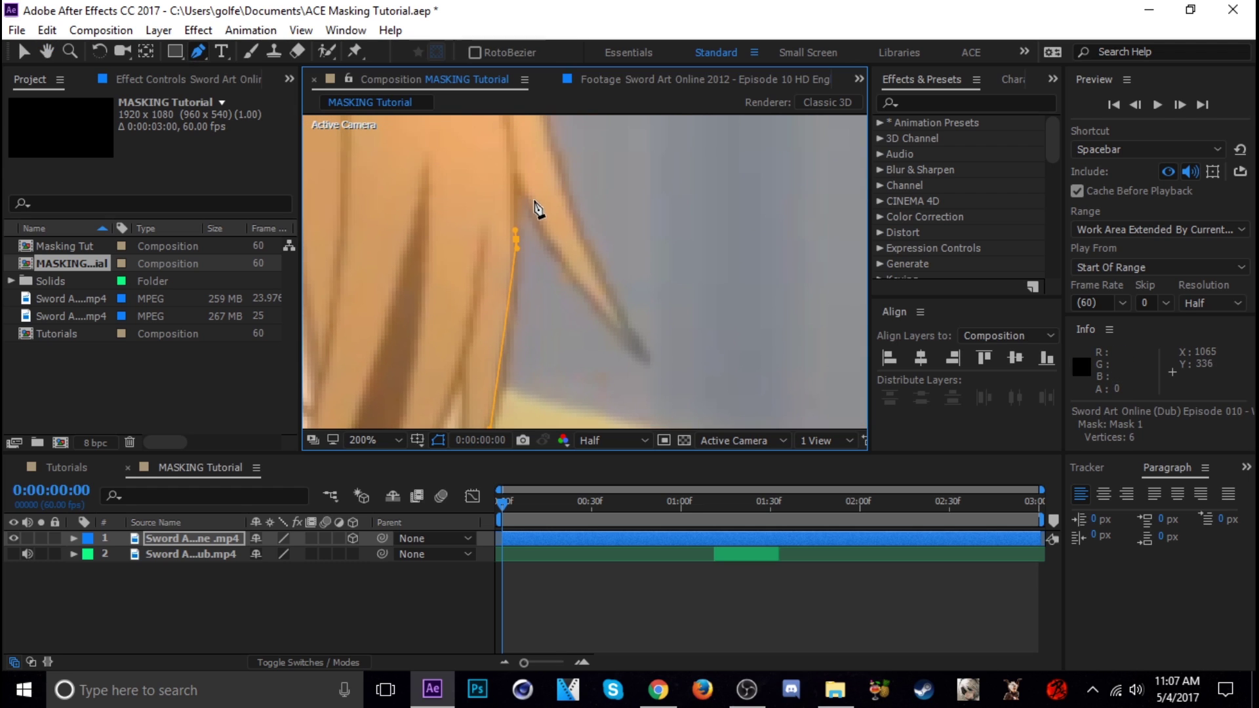
Step: Trace the mask around the tip of the pointed hair strand and back up along its outer edge
left_click_drag(535, 220, 542, 229)
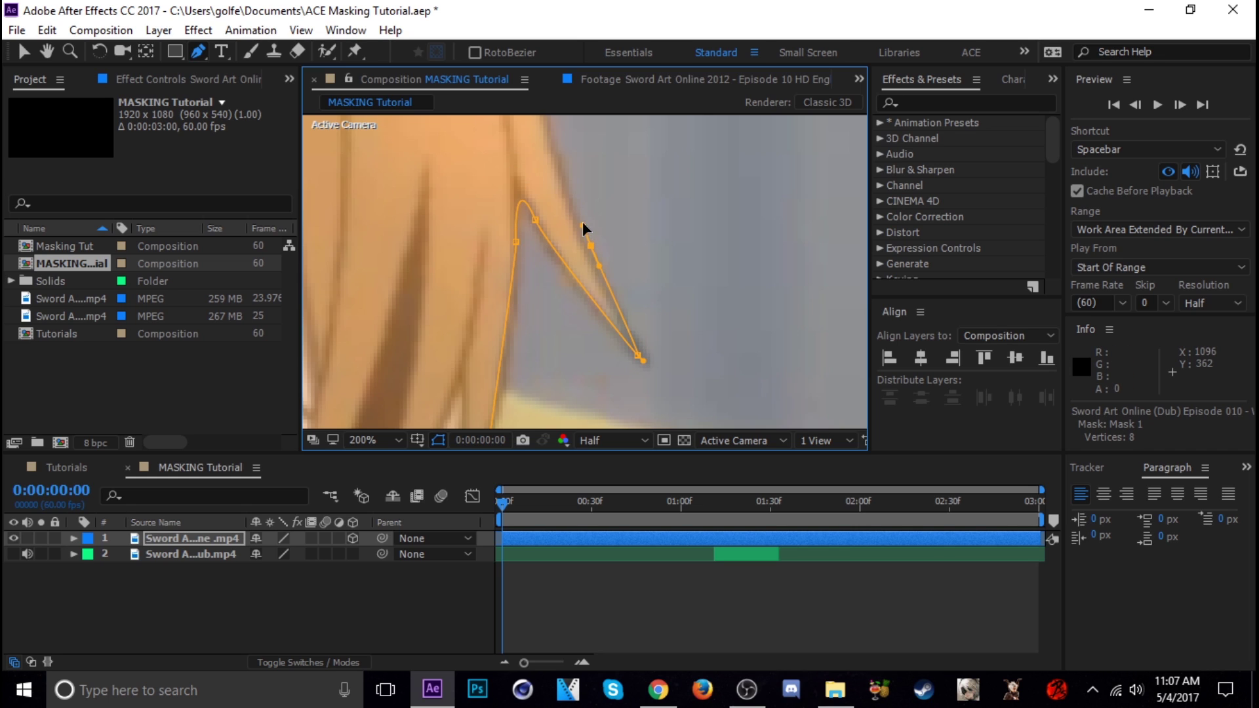
scroll(571, 229, "up", 5)
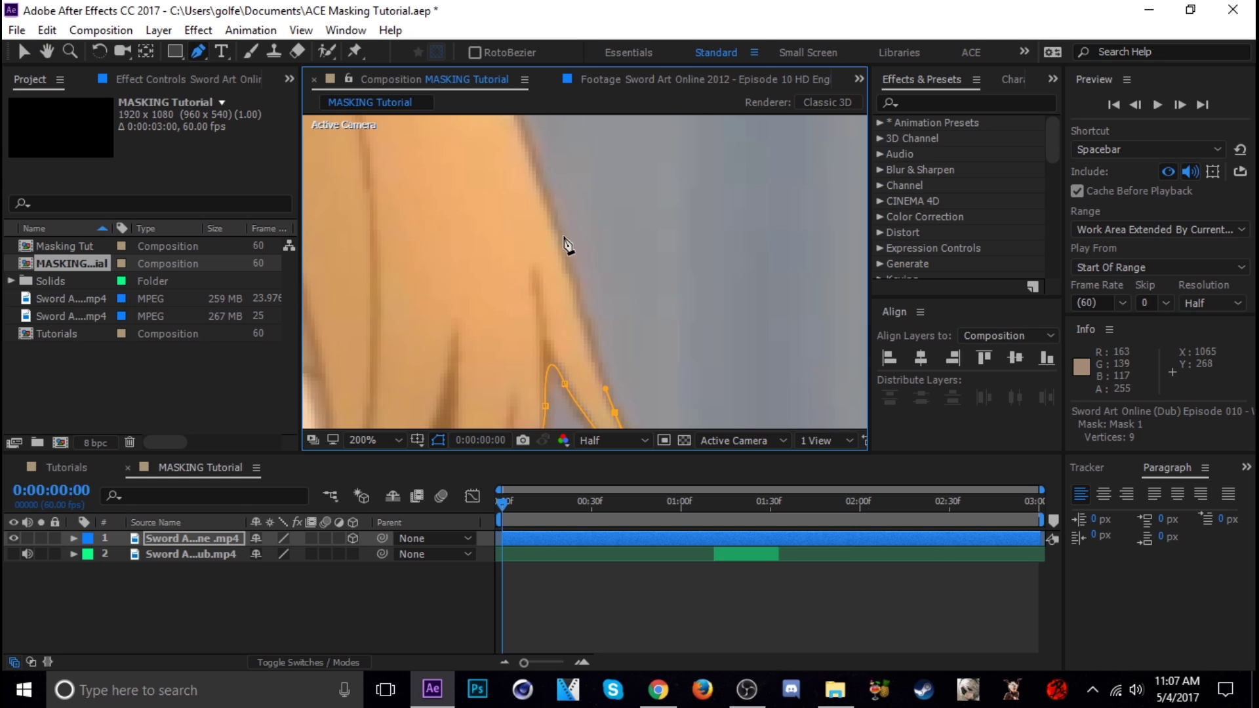
left_click(544, 200)
Step: Carry the mask up the head's curve and across the crown, placing curved points just above the frame's upper edge
left_click_drag(515, 245, 600, 433)
left_click_drag(543, 398, 646, 511)
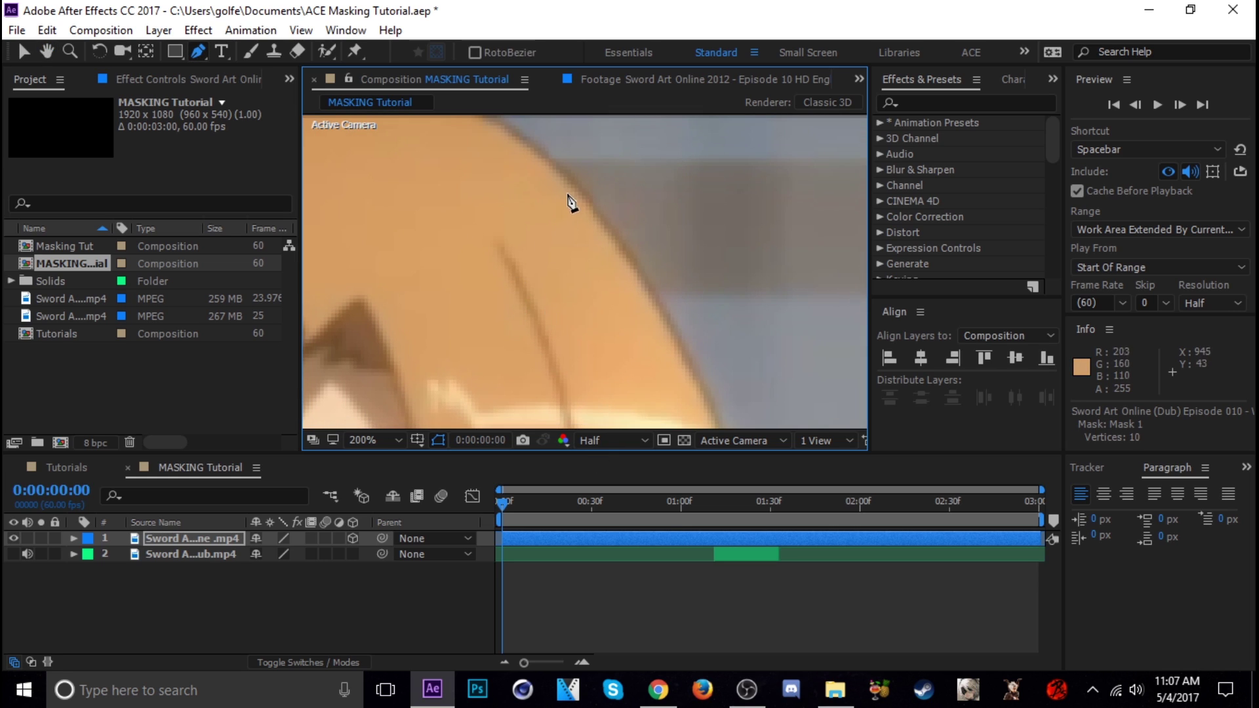
left_click(562, 158)
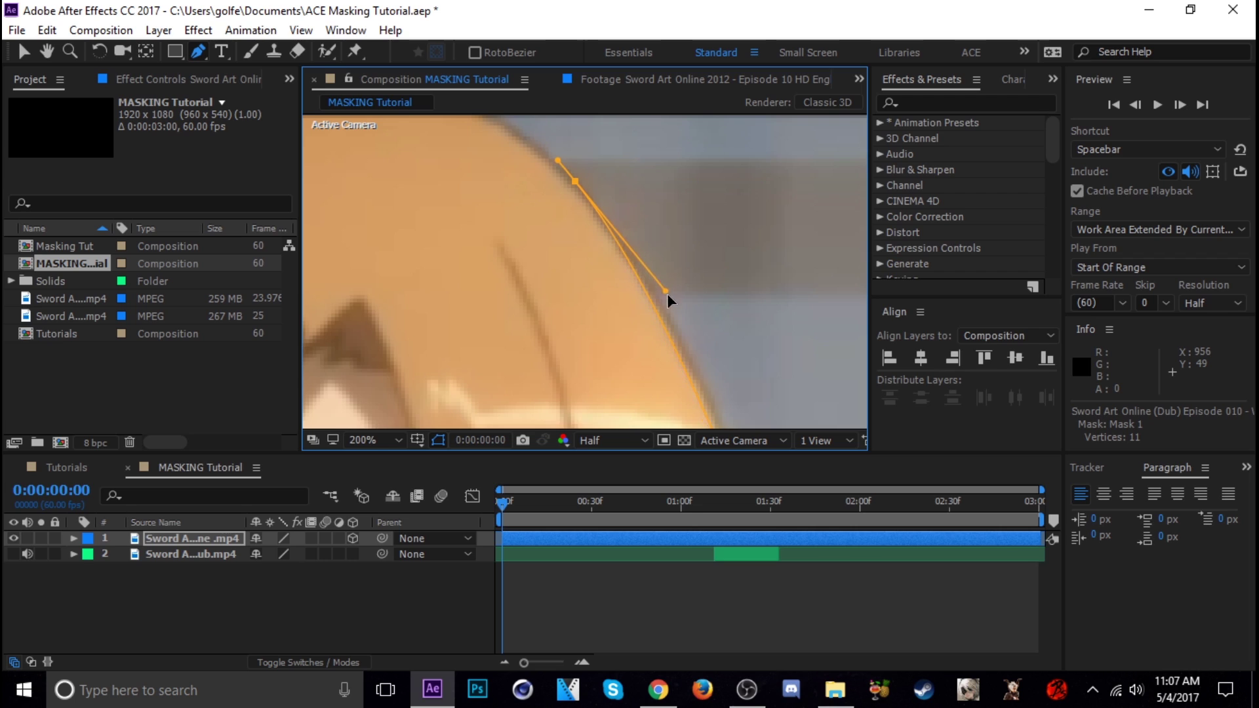
left_click_drag(510, 237, 624, 371)
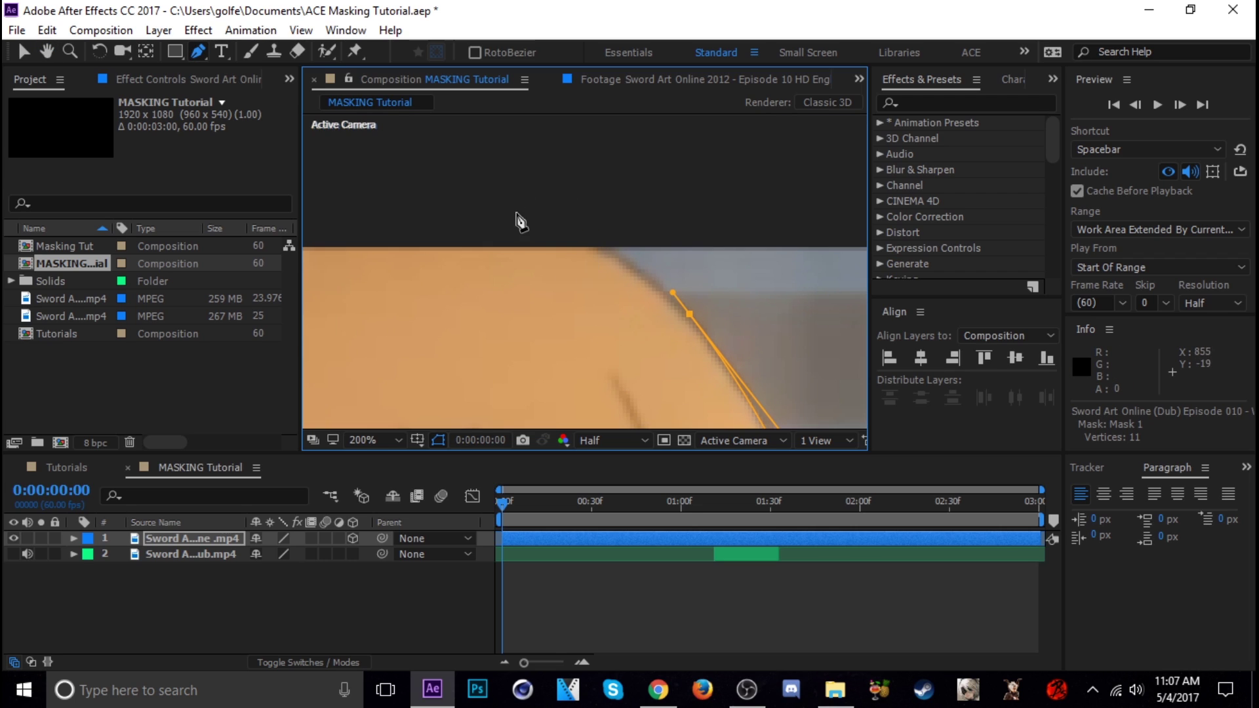
mouse_move(497, 192)
left_mouse_down()
mouse_move(444, 166)
mouse_move(500, 176)
left_mouse_up()
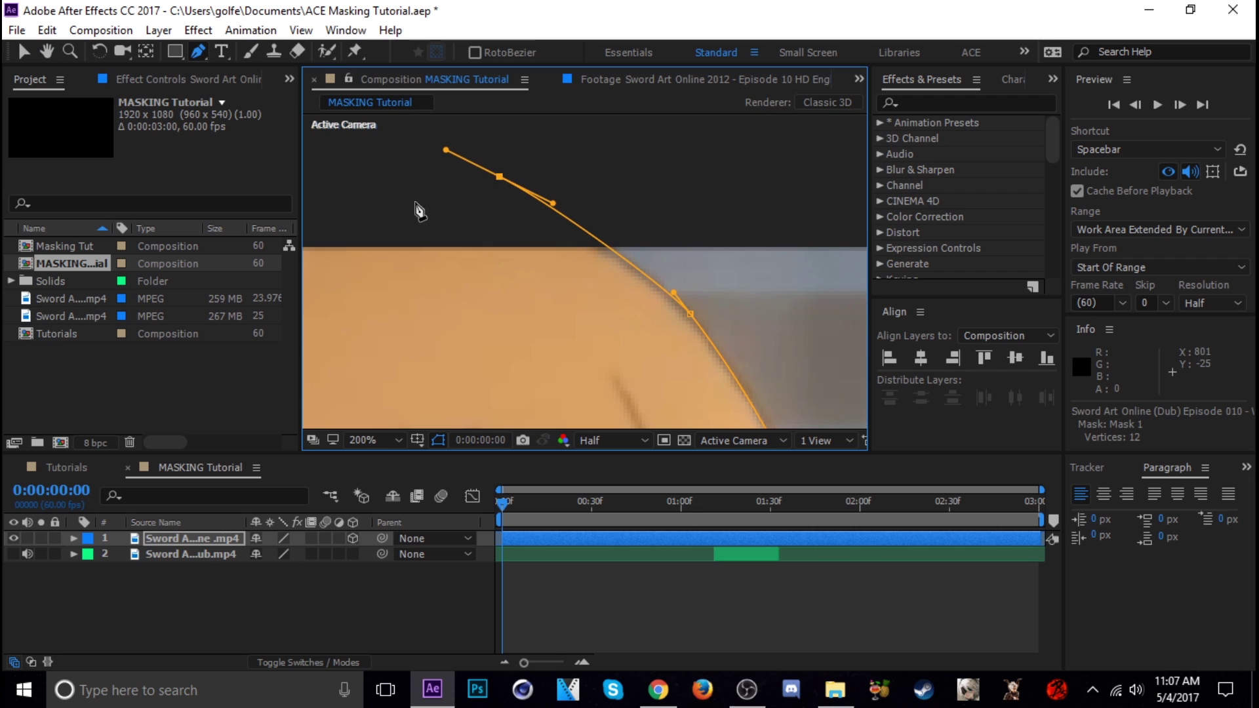
scroll(419, 210, "down", 1)
left_click_drag(497, 230, 564, 241)
left_click_drag(386, 231, 639, 232)
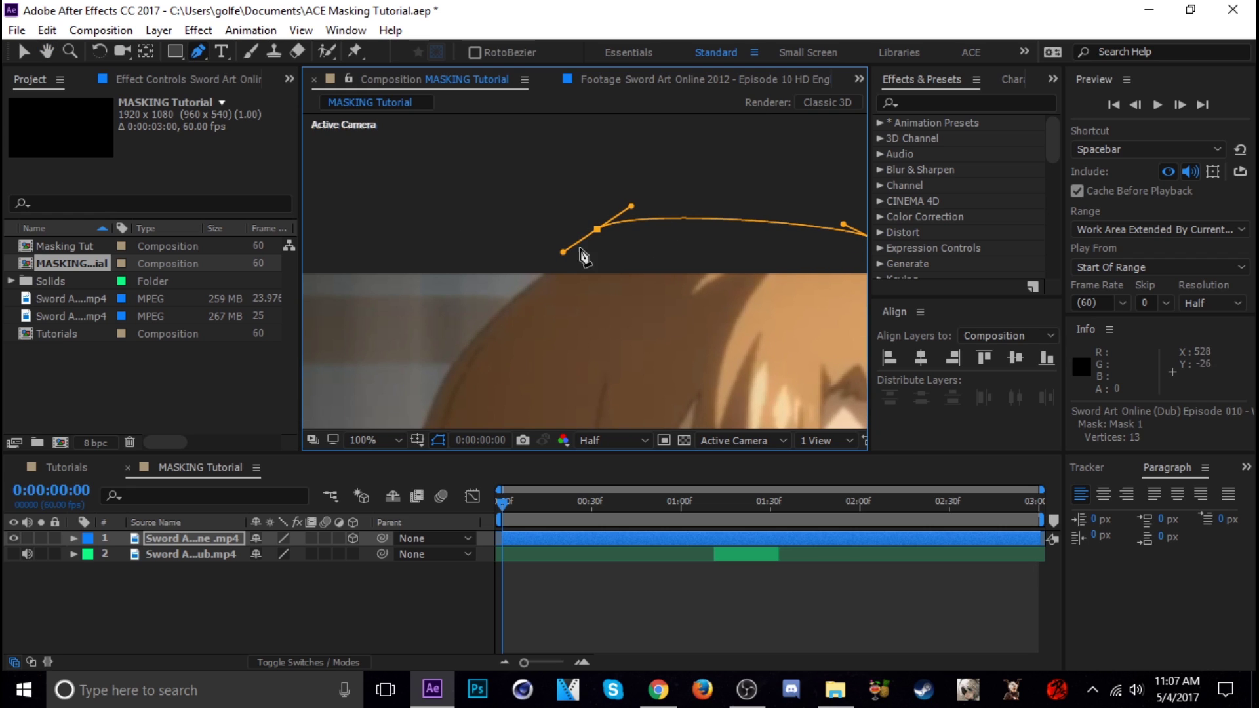
Step: Trace the mask down the opposite side of the head, from above the frame to the hair beside the eye
scroll(537, 253, "down", 2)
mouse_move(524, 262)
left_mouse_down()
mouse_move(512, 280)
mouse_move(540, 247)
left_mouse_up()
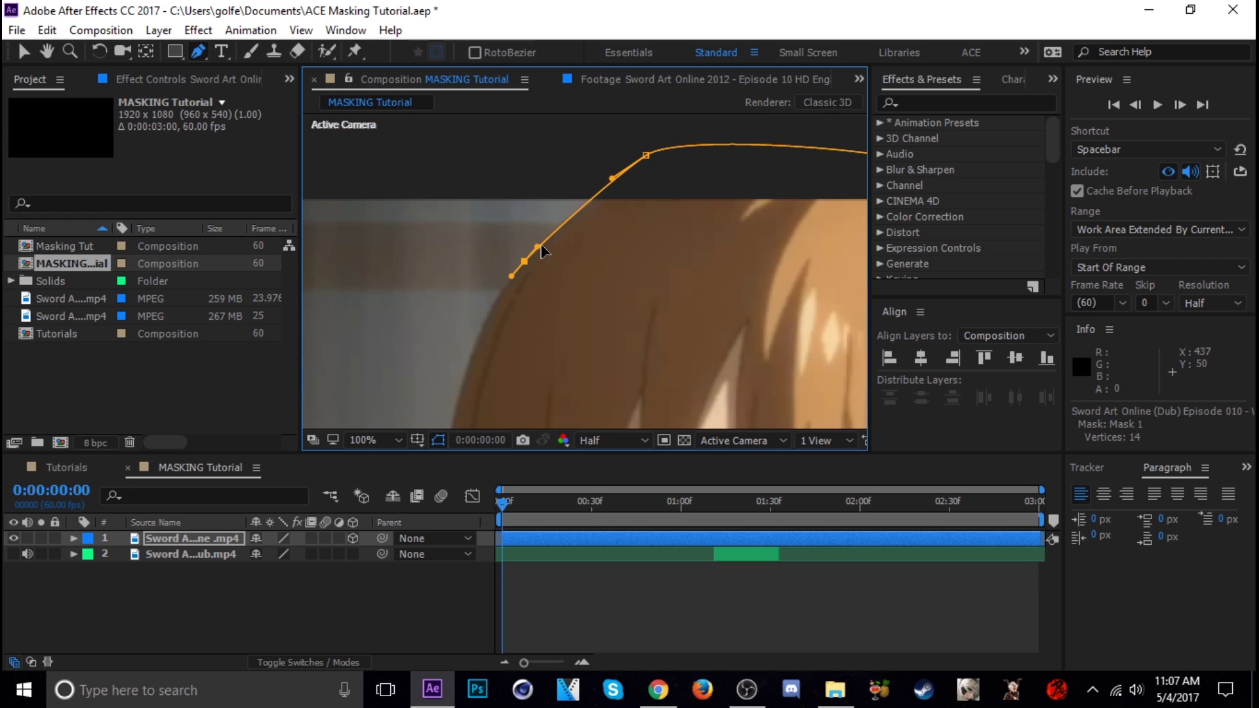
left_click_drag(459, 396, 467, 390)
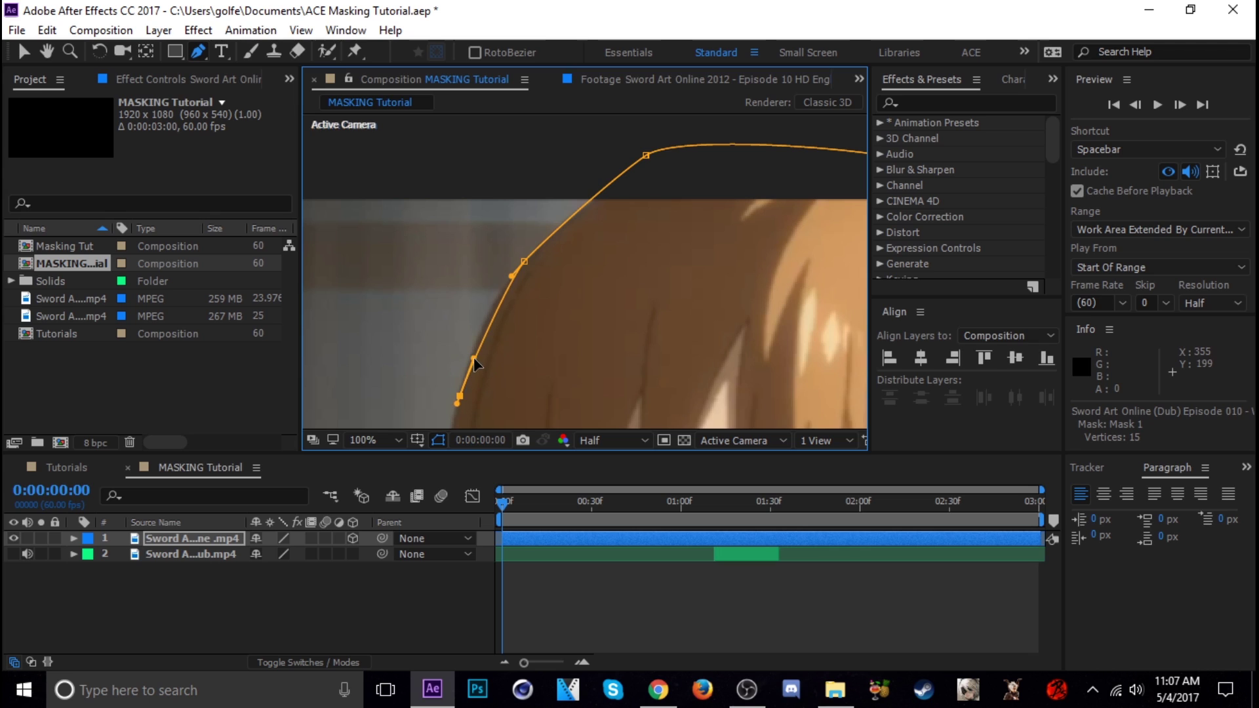
scroll(477, 267, "down", 6)
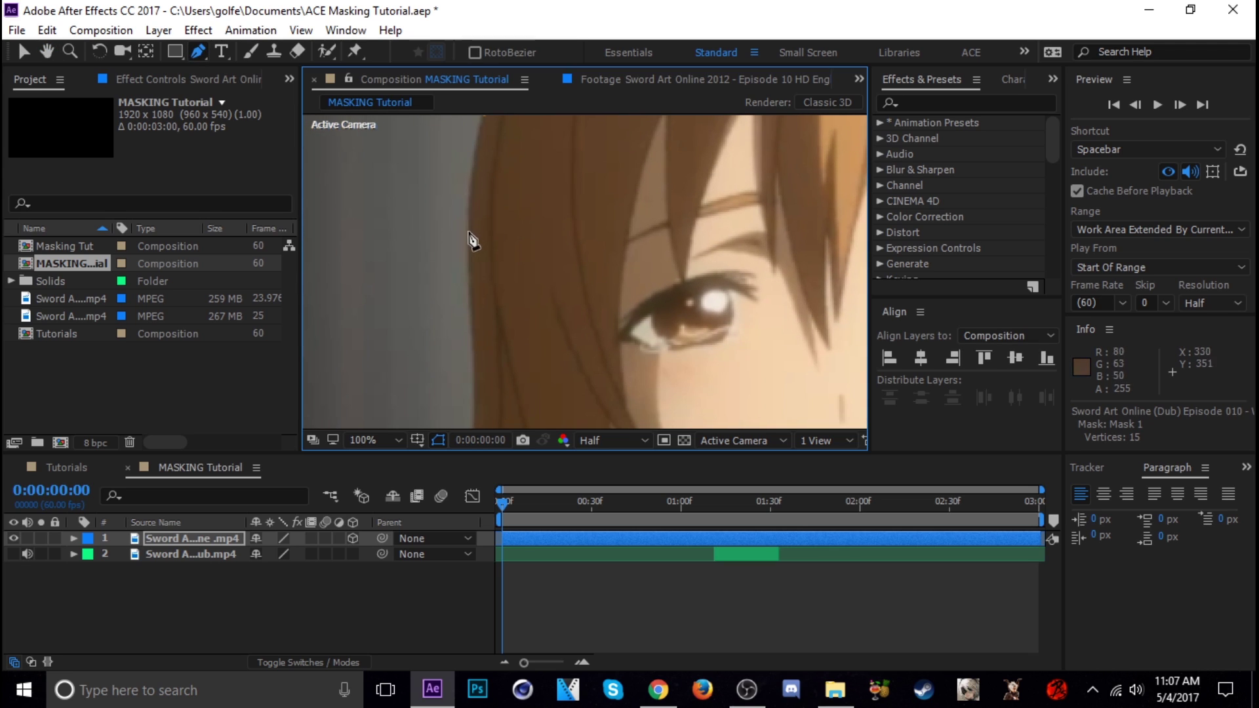
left_click_drag(469, 263, 471, 279)
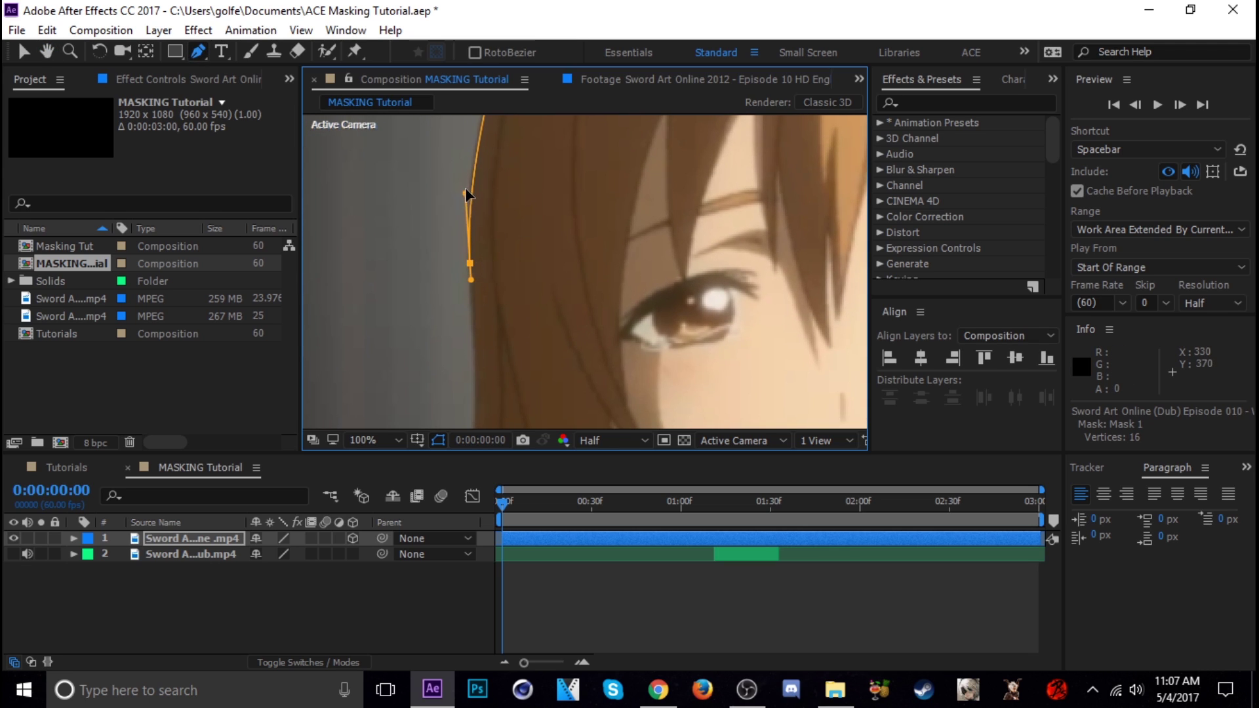
Step: Trace the mask down the hair edge from beside the eye to the sofa's top edge with two curved points
scroll(474, 216, "down", 3)
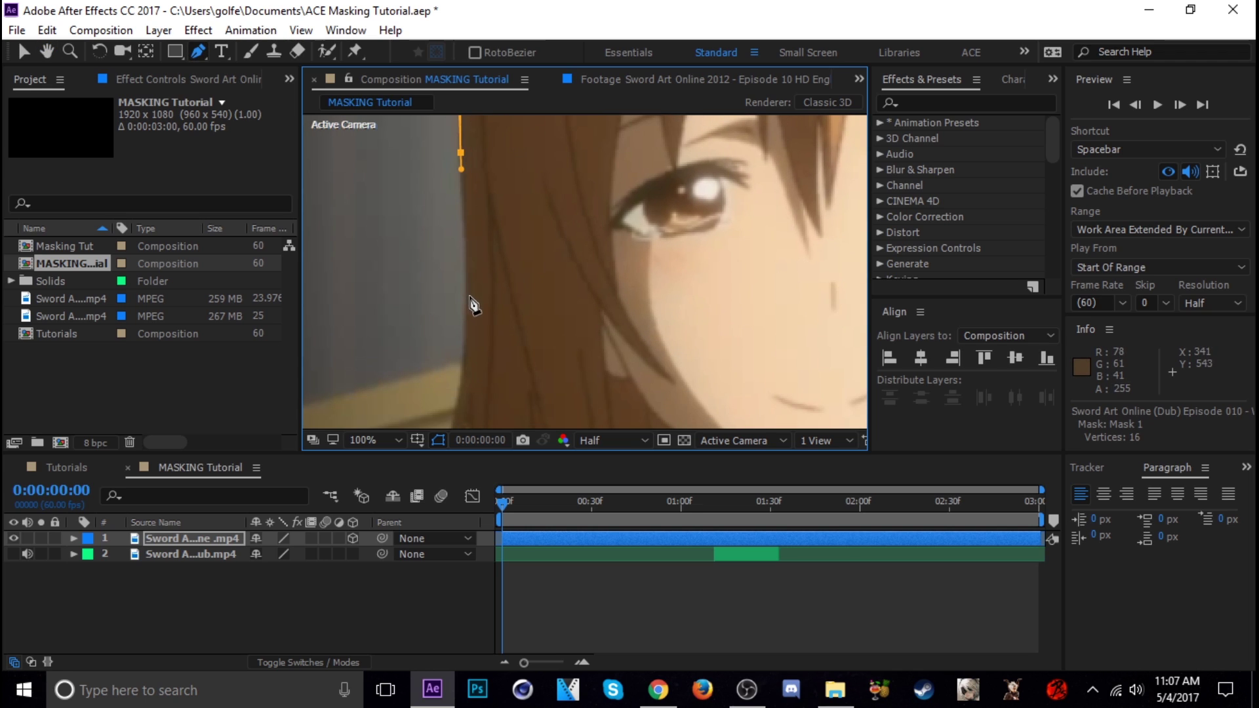
left_click_drag(468, 295, 469, 322)
left_click_drag(459, 406, 457, 412)
key("space")
left_click_drag(458, 410, 460, 216)
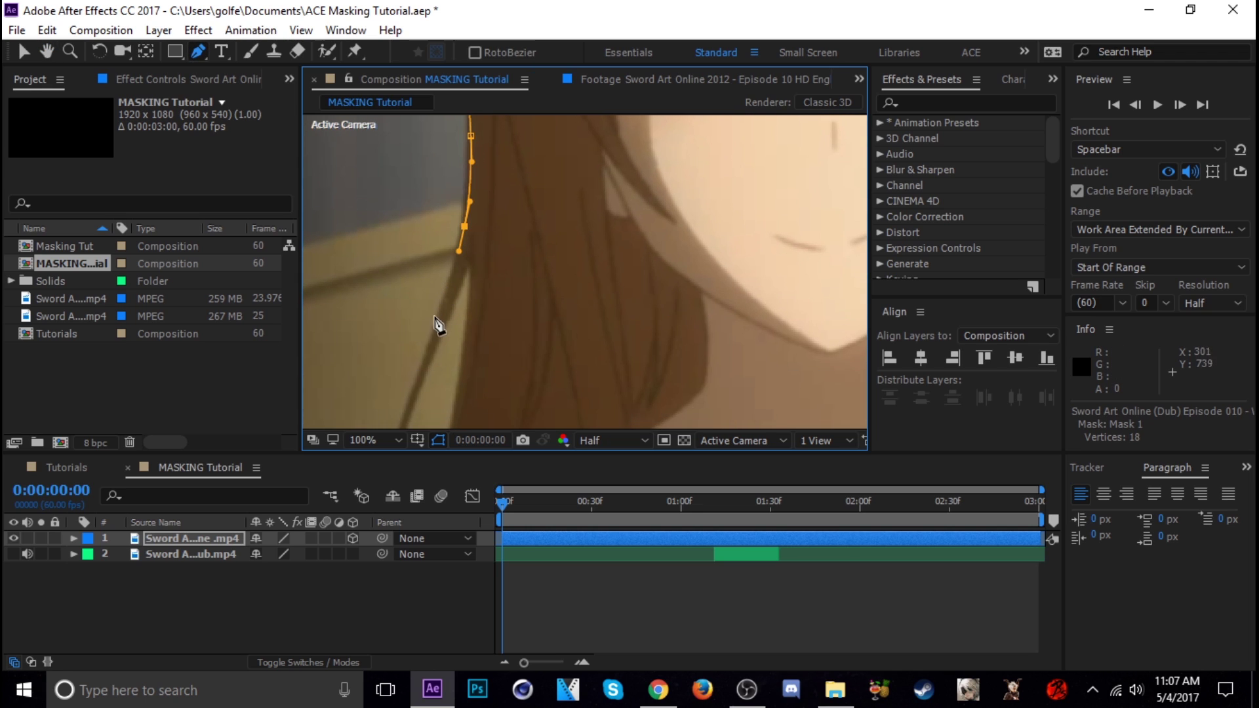
Step: Continue the mask down the outer edge of the thin hair strand to the frame's lower edge
left_click_drag(430, 343, 429, 202)
key("space")
left_click_drag(403, 271, 397, 288)
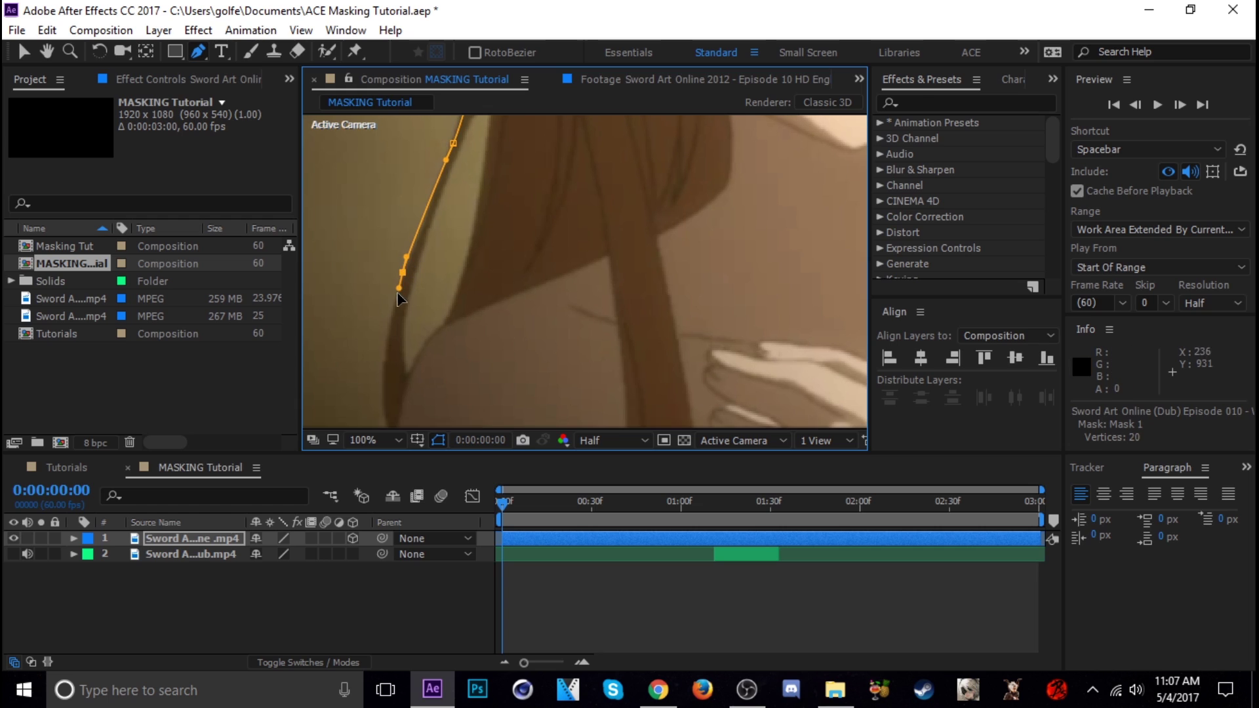
left_click_drag(382, 371, 381, 389)
key("space")
left_click_drag(373, 411, 404, 317)
key("ctrl+z")
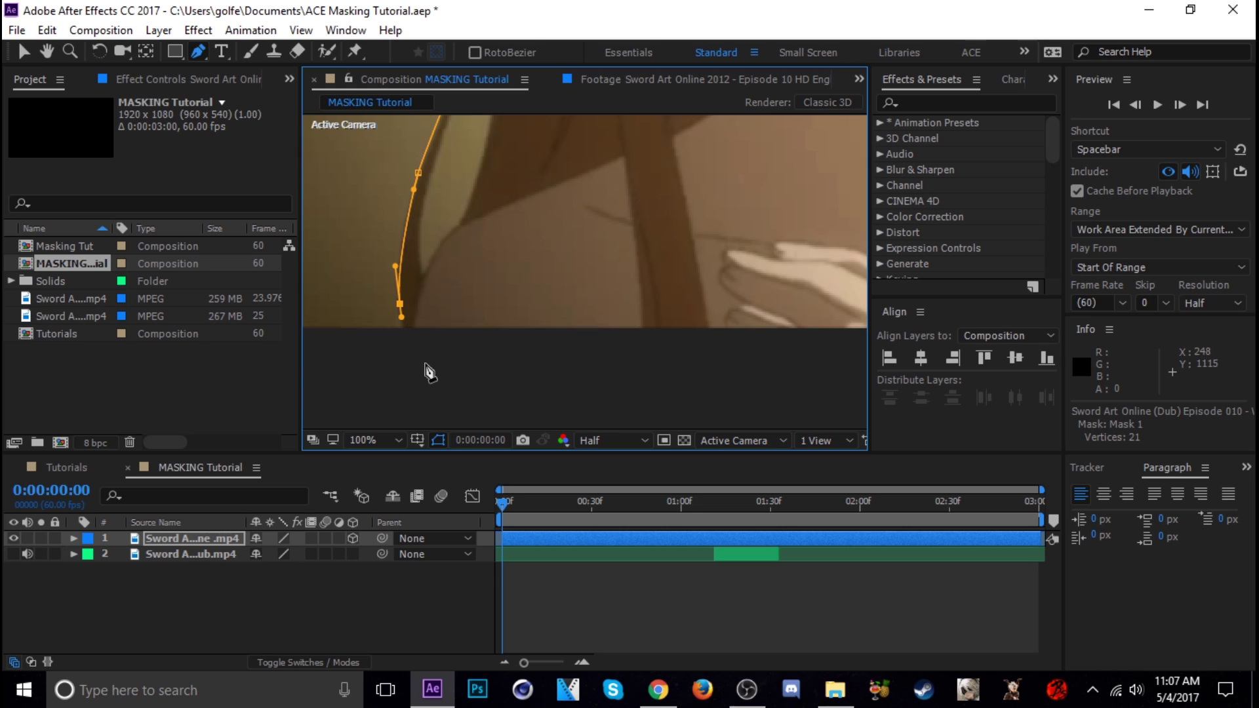
Step: Carry the mask beneath the frame's lower edge and close it at its starting point below the opposite shoulder
scroll(490, 374, "down", 1)
key("space")
left_click_drag(639, 367, 514, 323)
left_click_drag(382, 279, 400, 289)
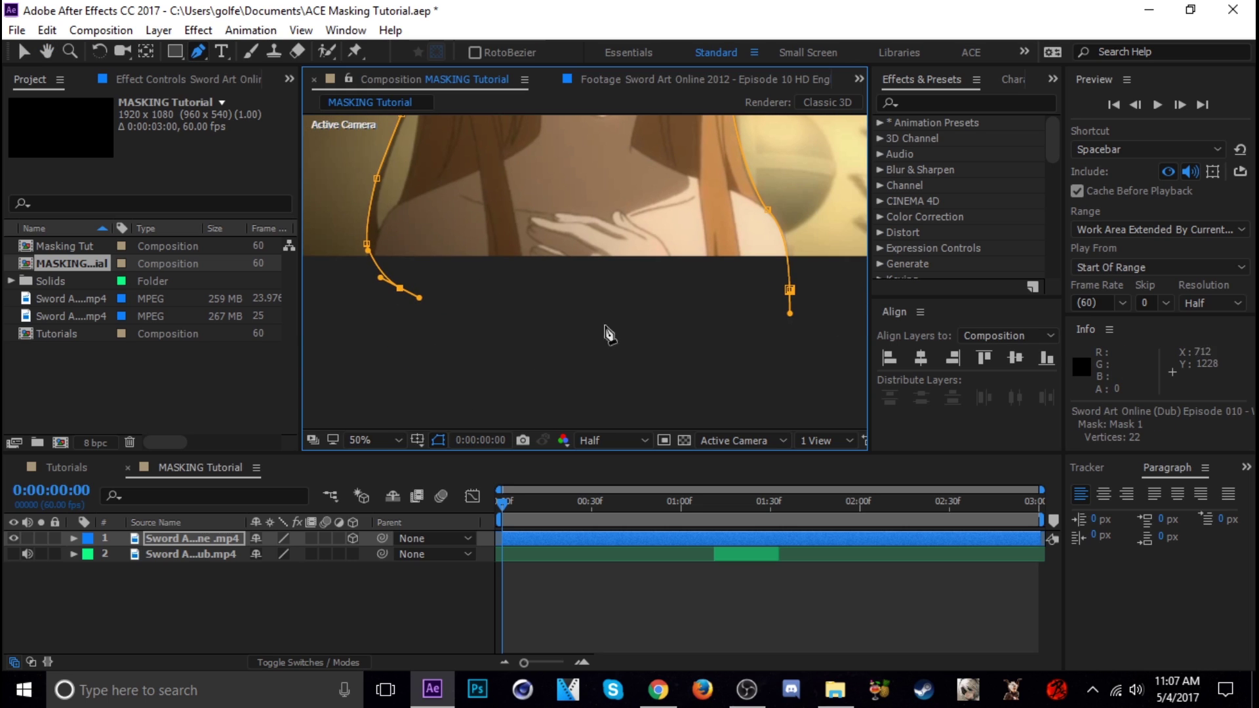
left_click(722, 337)
left_click(789, 291)
Step: Inspect the closed mask along the hair and shoulders, and fit the whole frame in the viewer
key("space")
left_click_drag(509, 270, 607, 317)
scroll(607, 318, "up", 1)
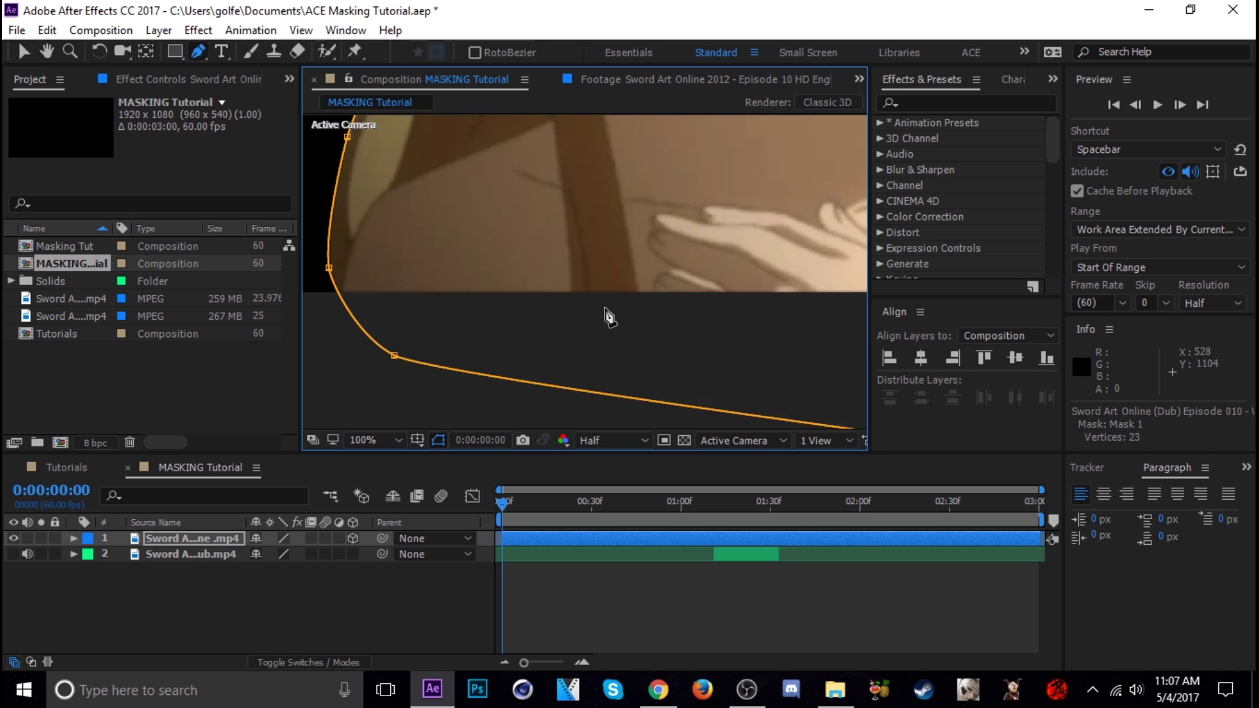
key("space")
left_click_drag(464, 206, 559, 368)
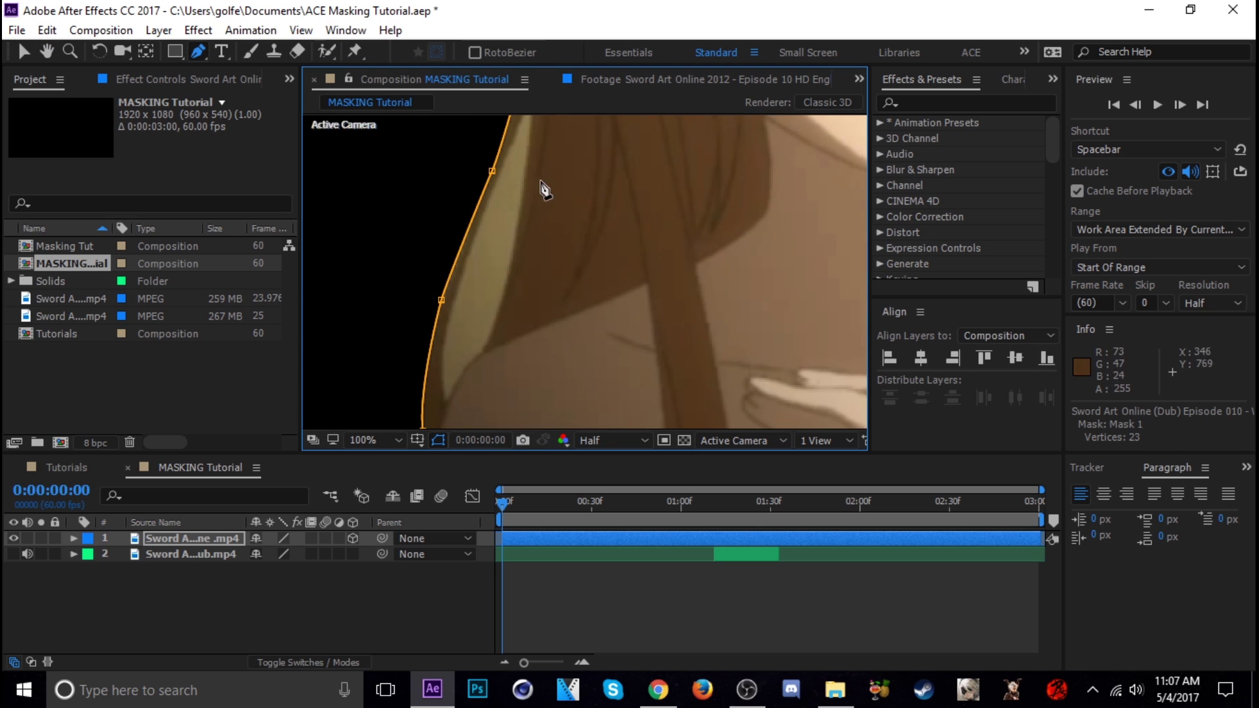
key("space")
left_click_drag(535, 295, 576, 360)
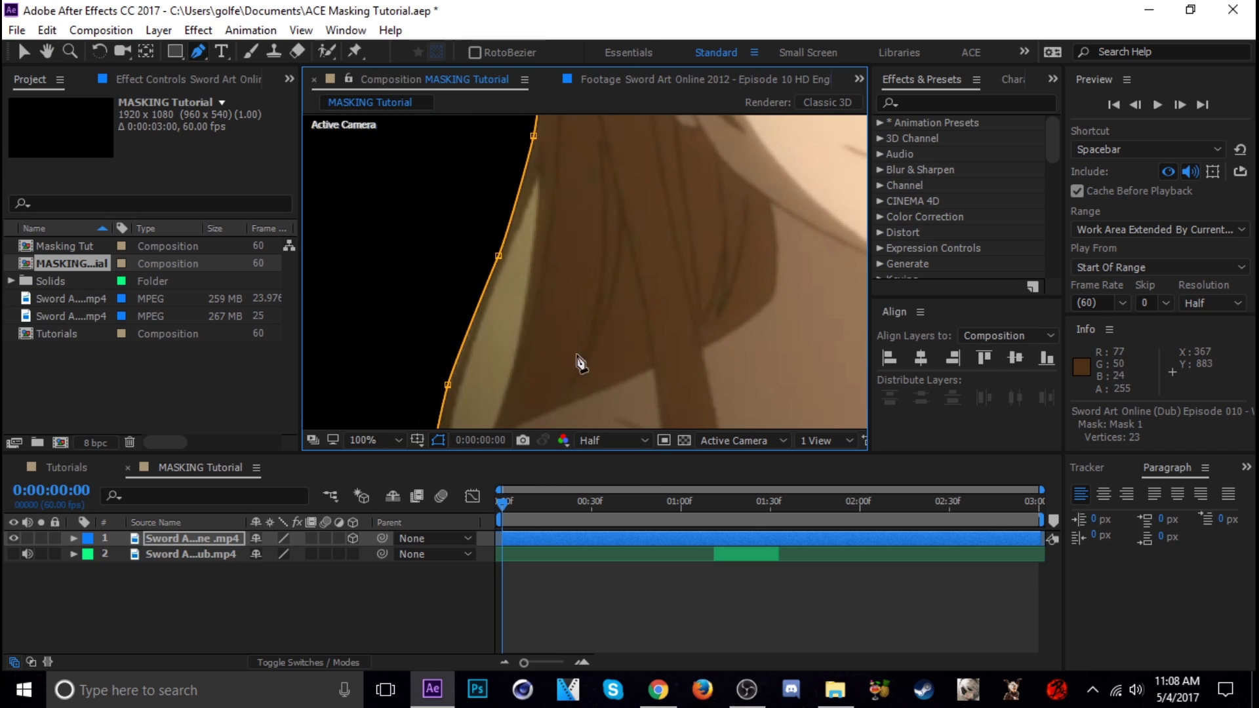
scroll(714, 360, "down", 1)
key("space")
left_click_drag(711, 354, 554, 343)
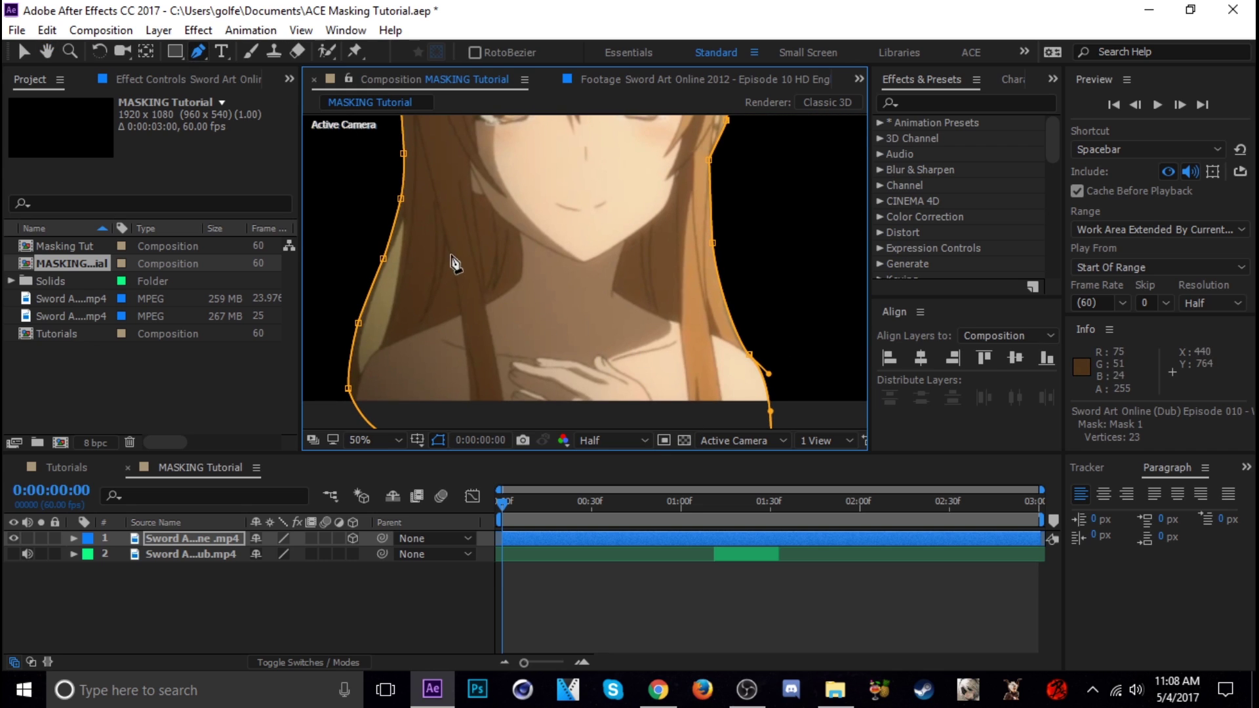
key("space")
left_click_drag(452, 259, 473, 308)
left_click(388, 440)
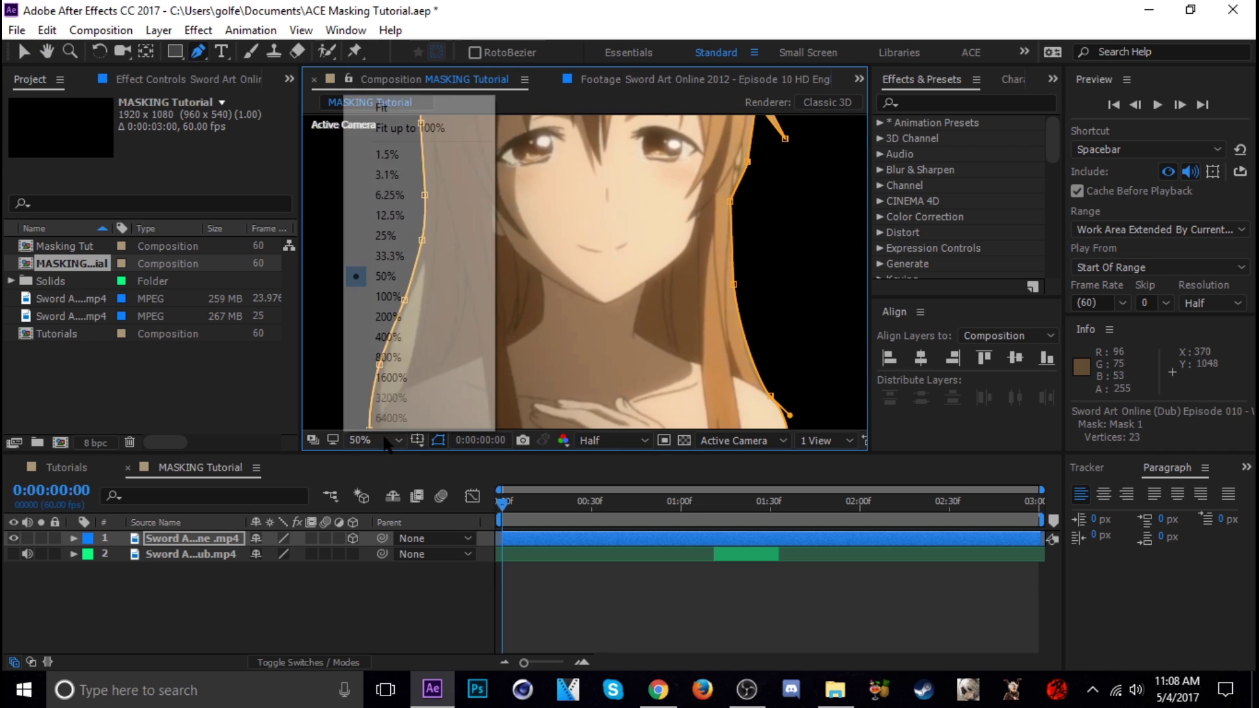
left_click(394, 110)
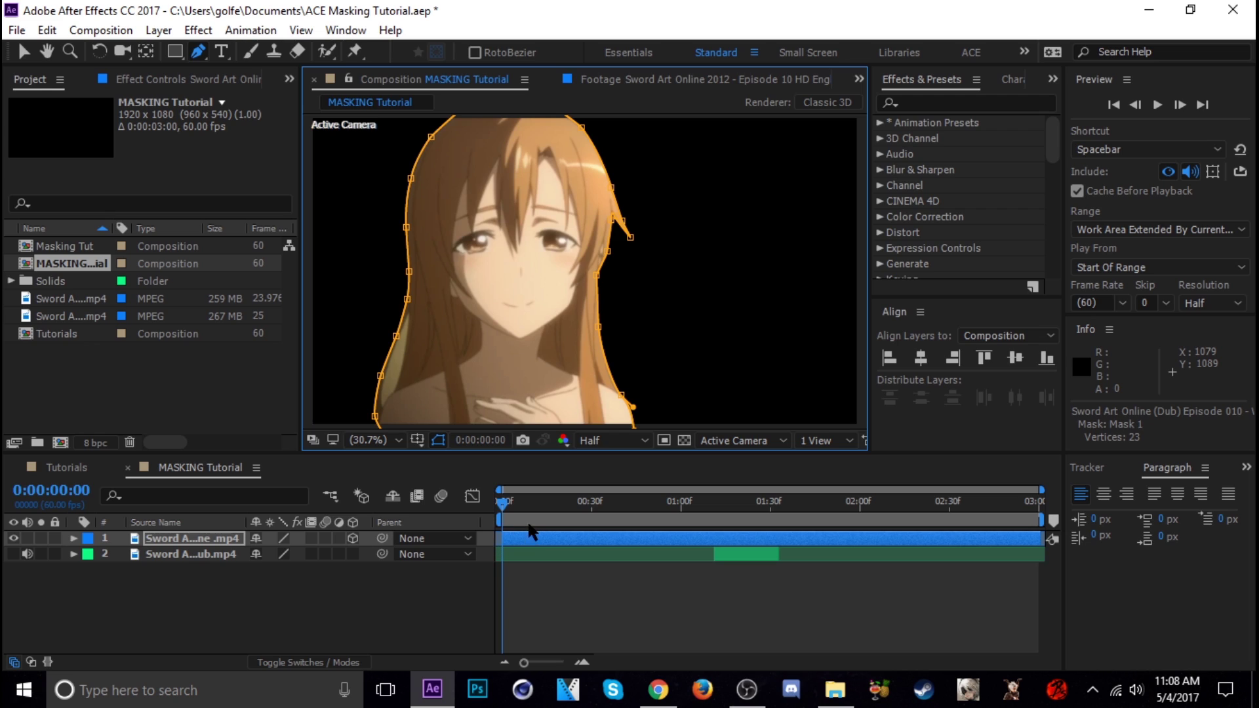
Step: Reveal the clip's Mask Path and start keyframing it at 0:00:00:00, with the timeline magnified to individual frames
key("m")
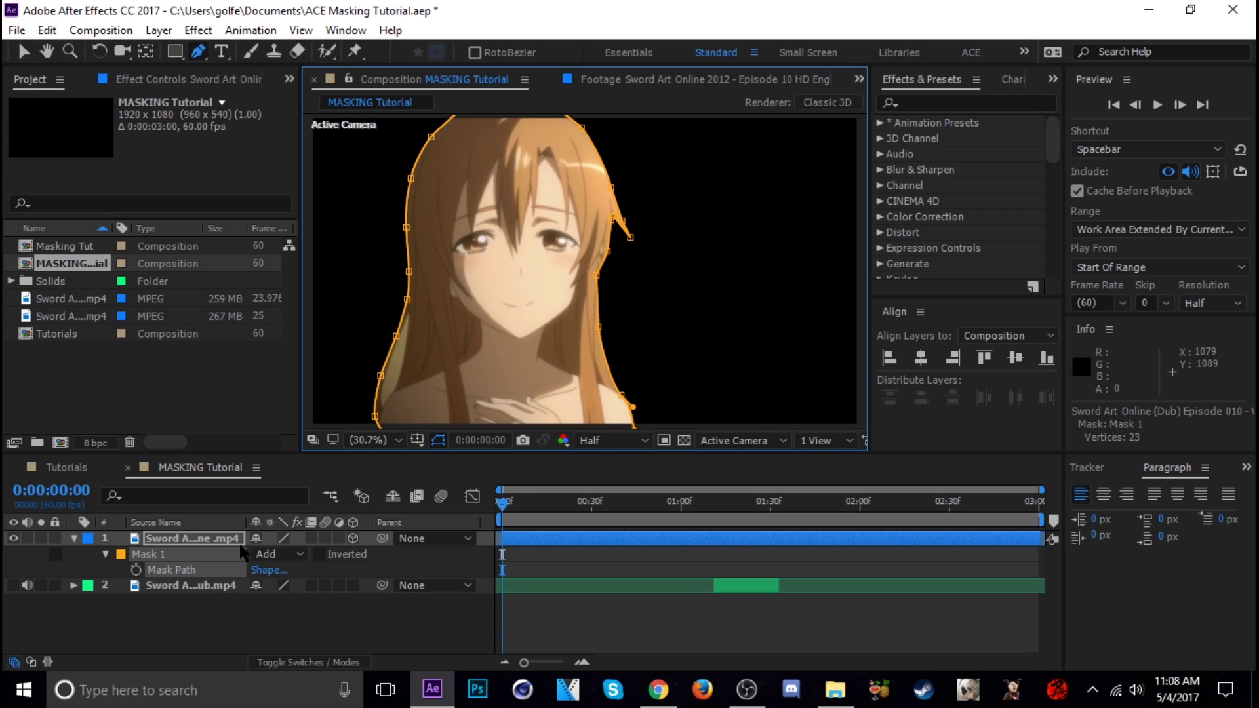
left_click(136, 569)
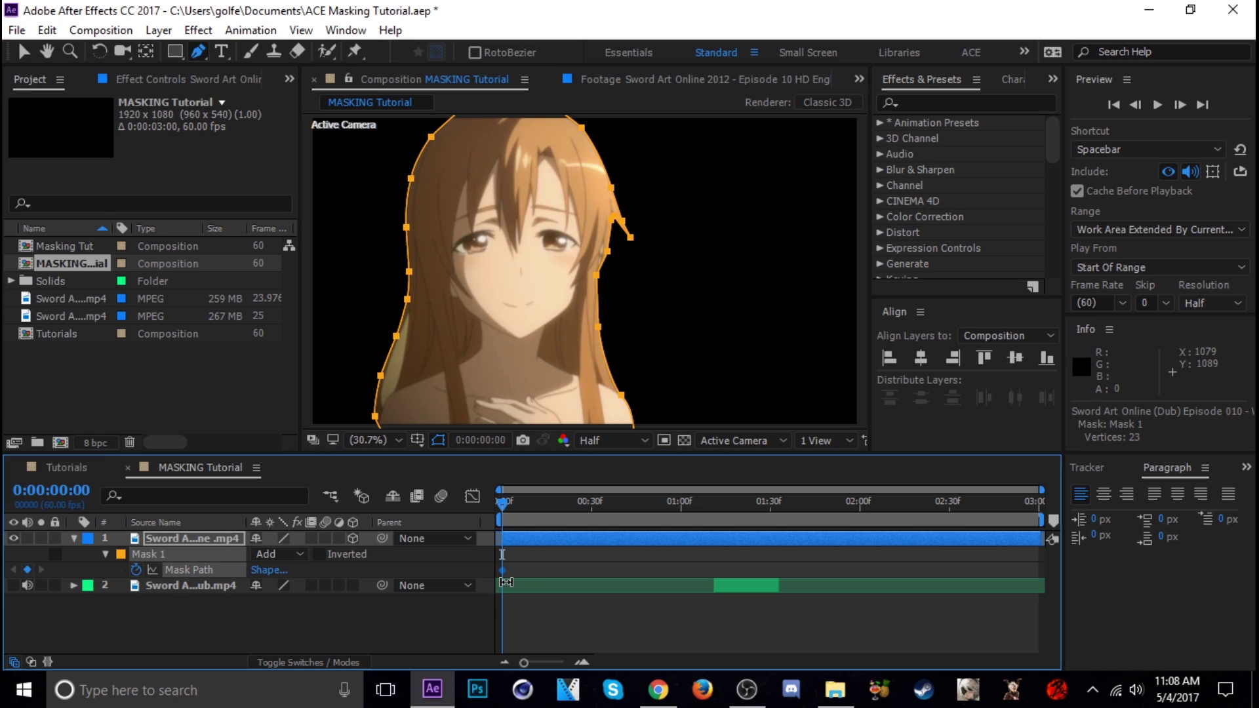
left_click(582, 662)
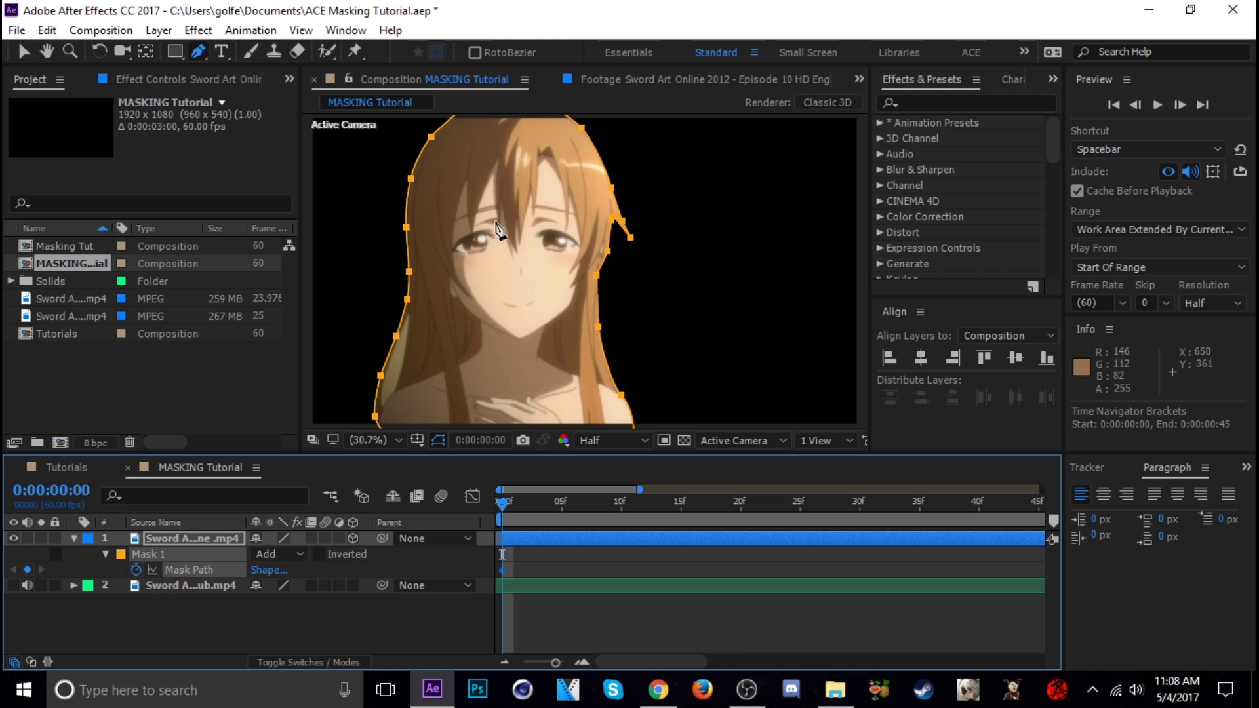
left_click_drag(530, 520, 496, 528)
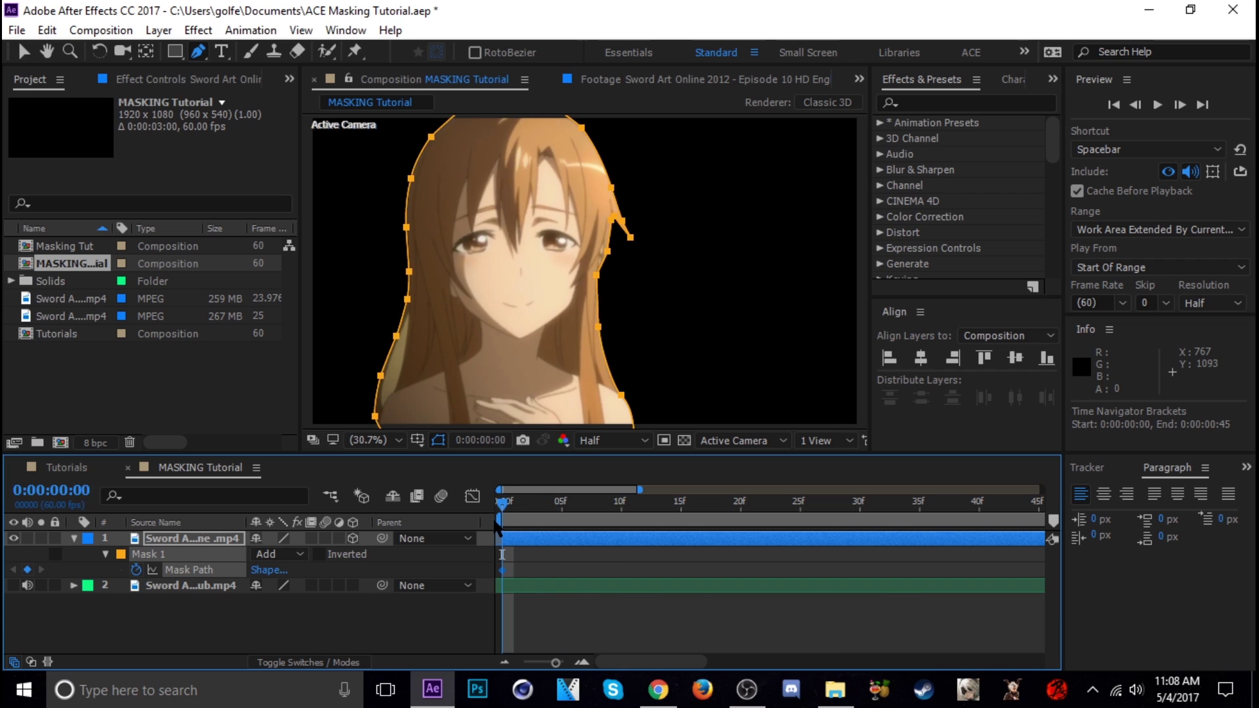
Step: Add a Mask Path keyframe to the masked clip at 0:00:00:04
left_click(530, 547)
left_click_drag(601, 400, 544, 431)
scroll(542, 426, "up", 3)
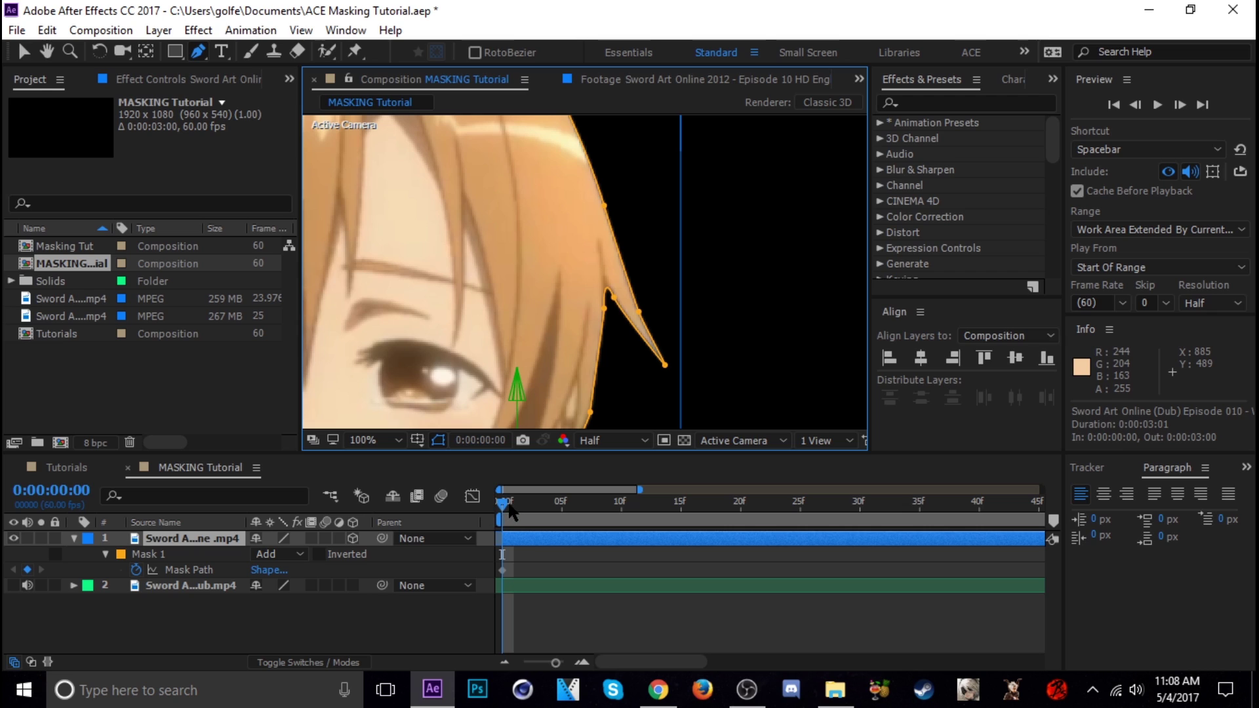
left_click_drag(511, 511, 553, 520)
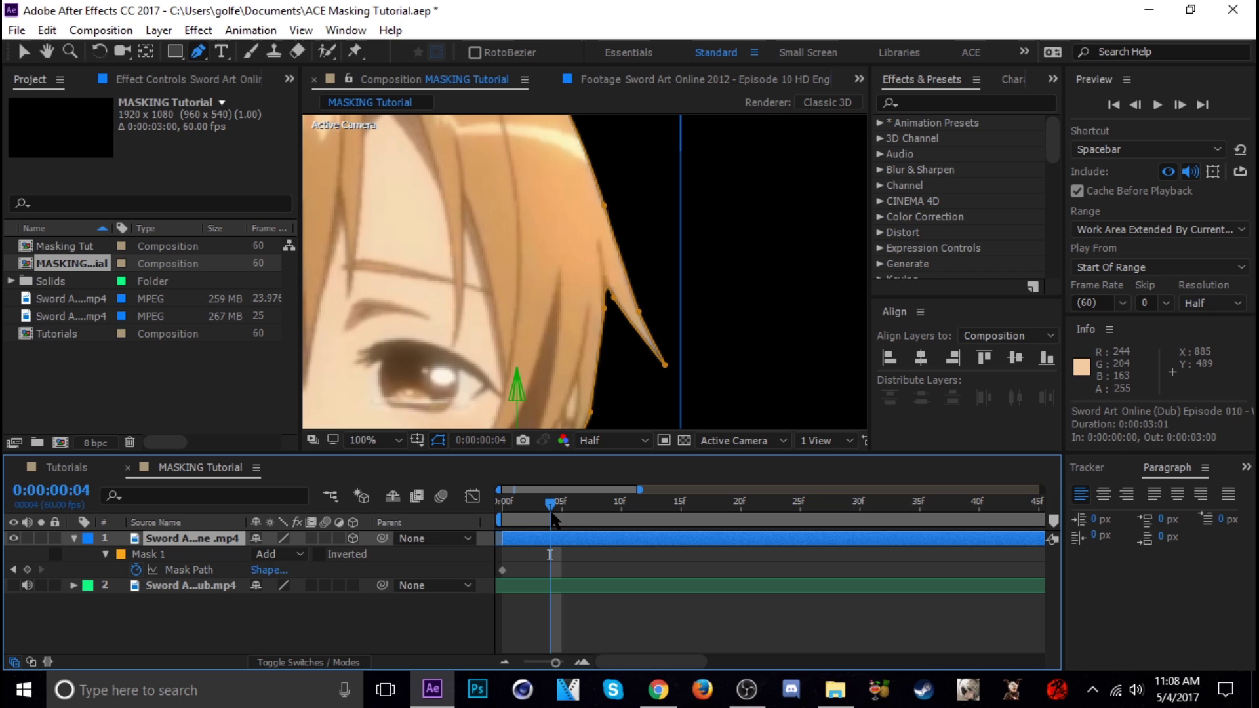
left_click(27, 569)
Step: Move to 0:00:00:05 and reshape the mask's points around the pointed hair strand to follow its new position
mouse_move(545, 515)
left_mouse_down()
mouse_move(489, 514)
mouse_move(575, 514)
mouse_move(562, 514)
left_mouse_up()
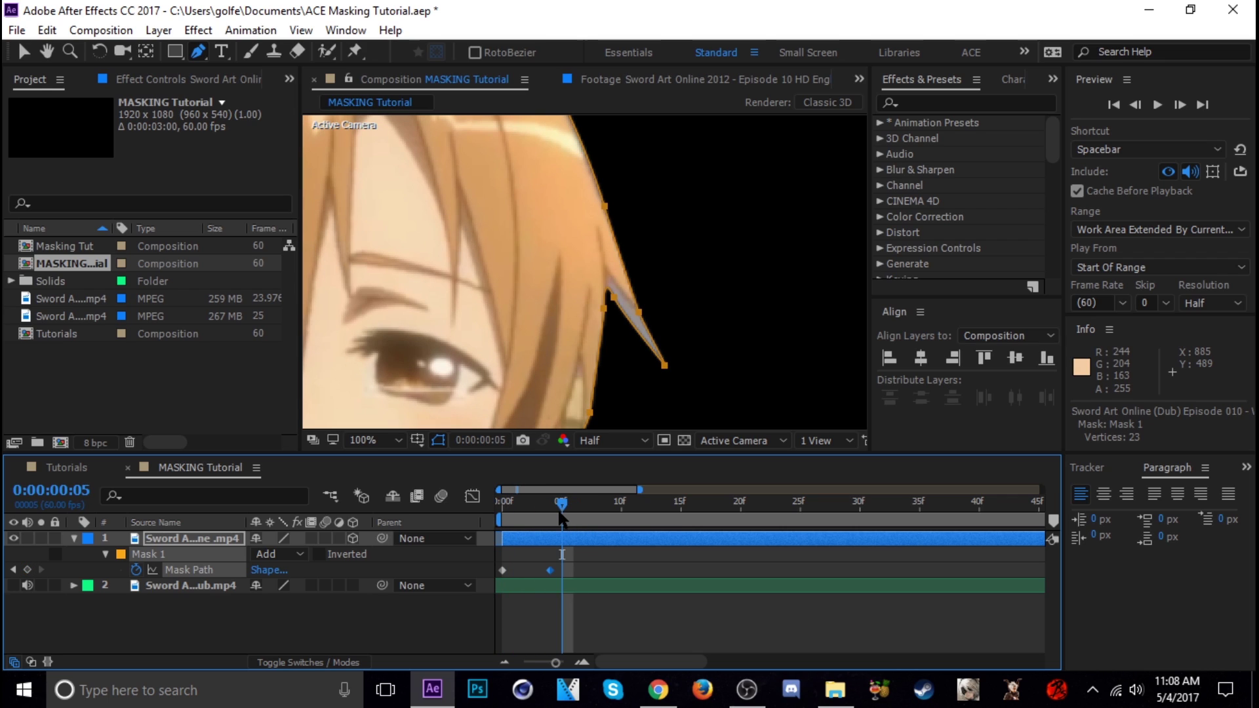
left_click_drag(639, 312, 676, 352)
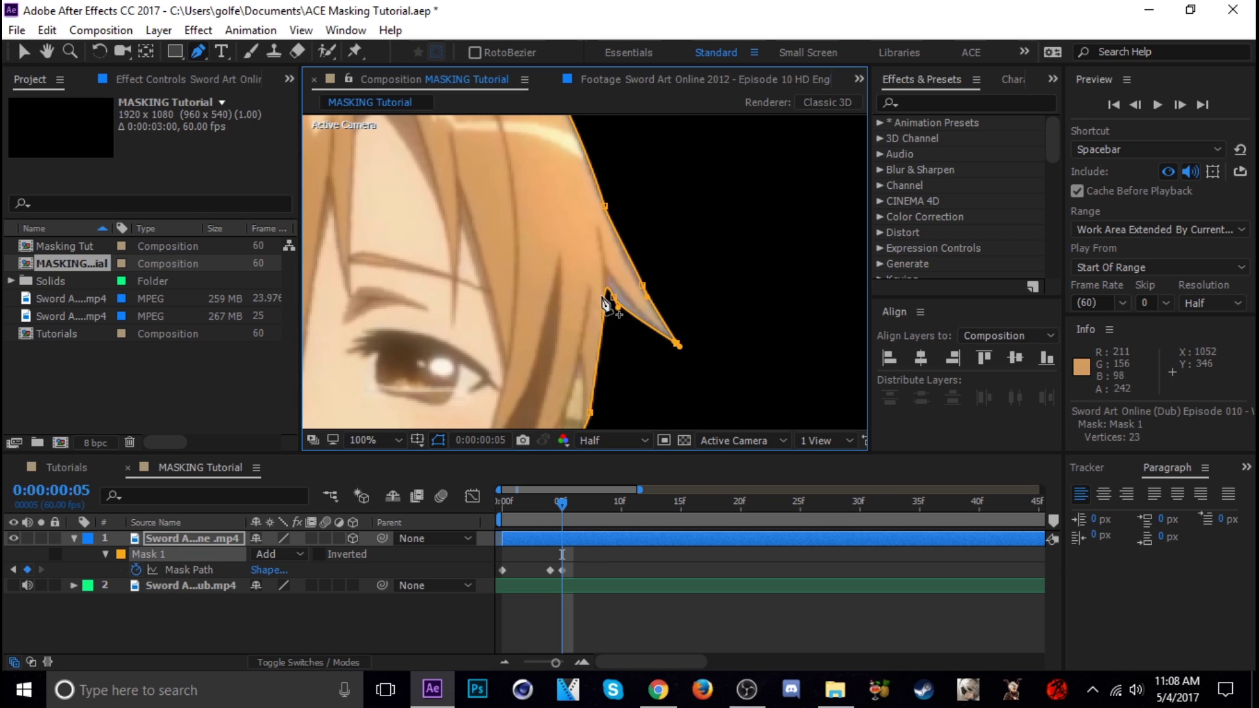
left_click_drag(618, 306, 621, 295)
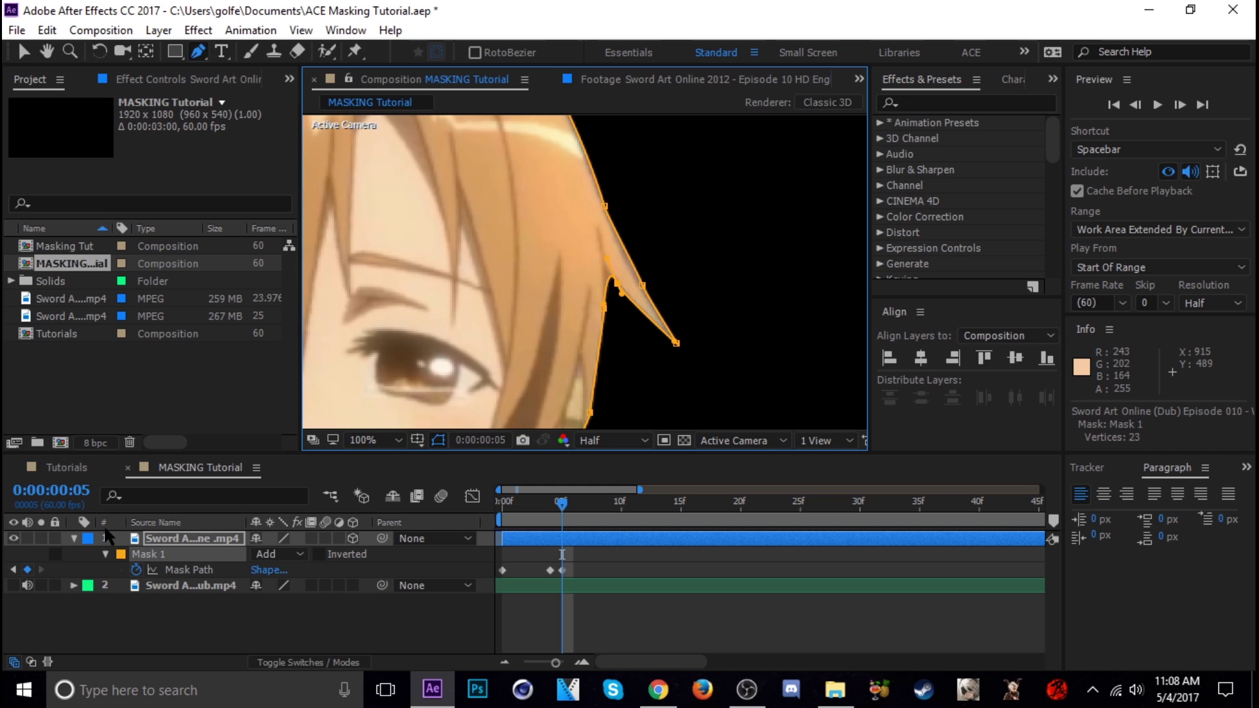
Step: Duplicate the masked clip layer and delete Mask 1 from the lower copy
left_click(74, 539)
left_click(184, 537)
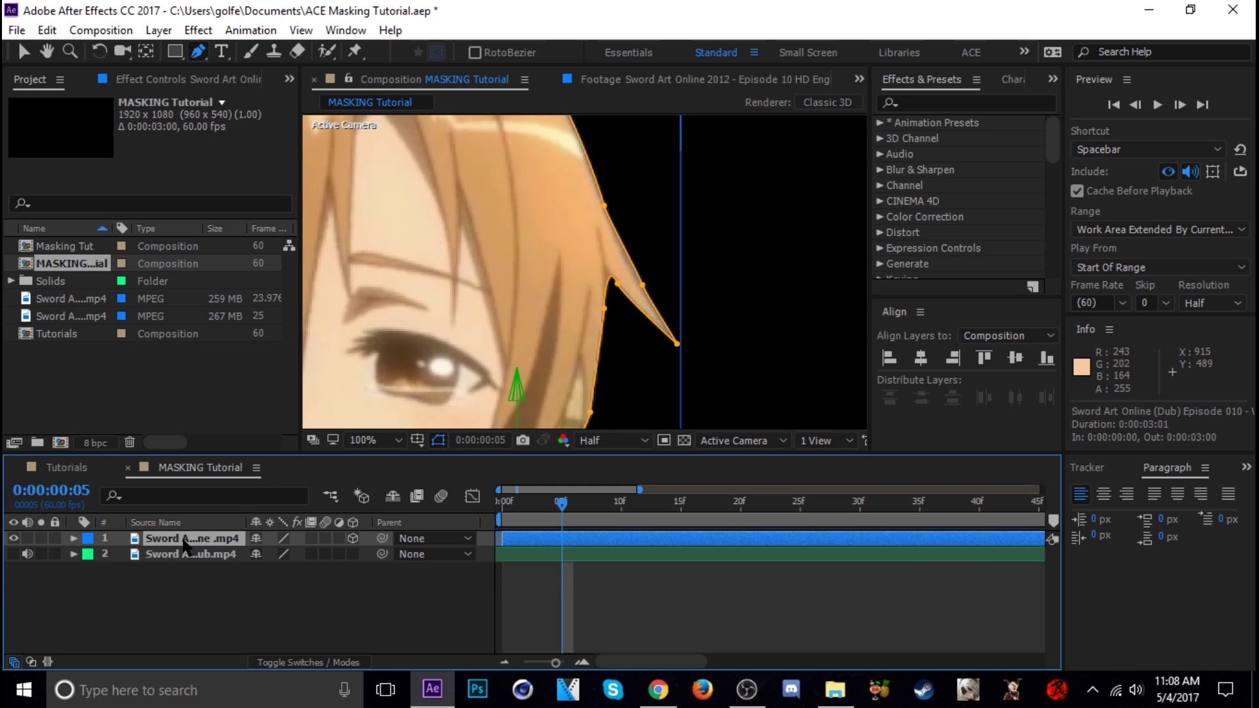
key("ctrl+d")
left_click(186, 555)
key("m")
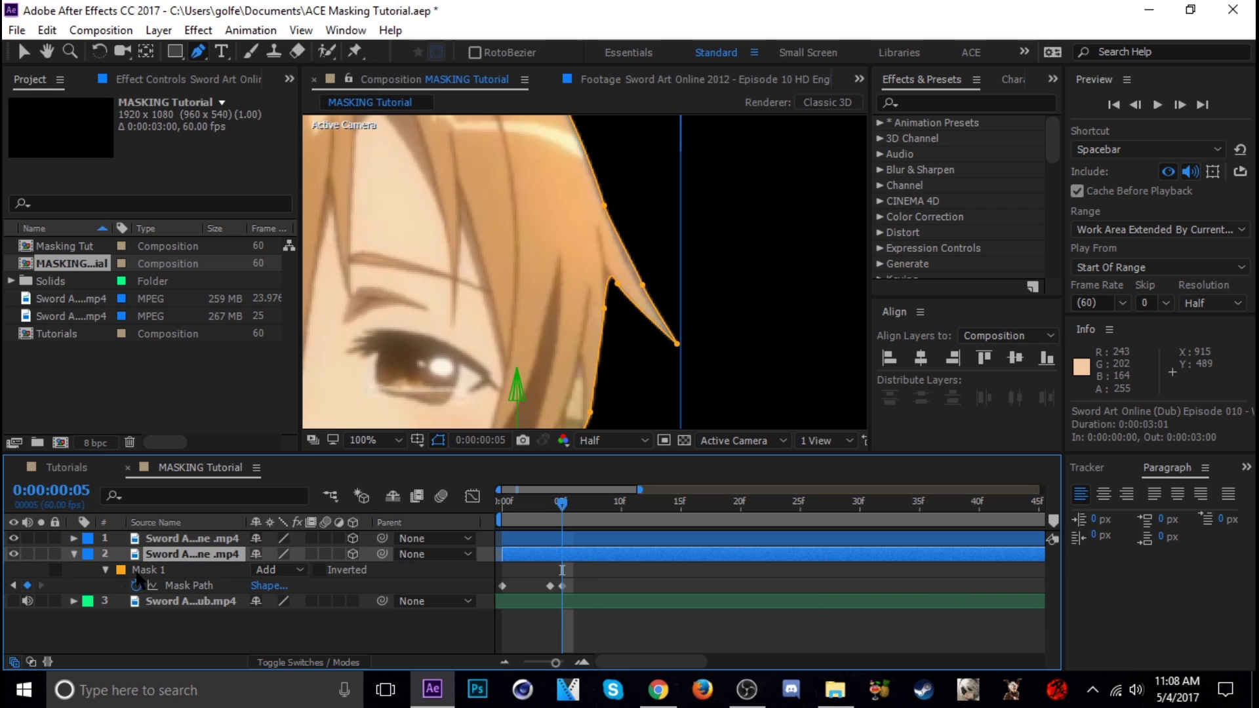
left_click(149, 570)
key("Delete")
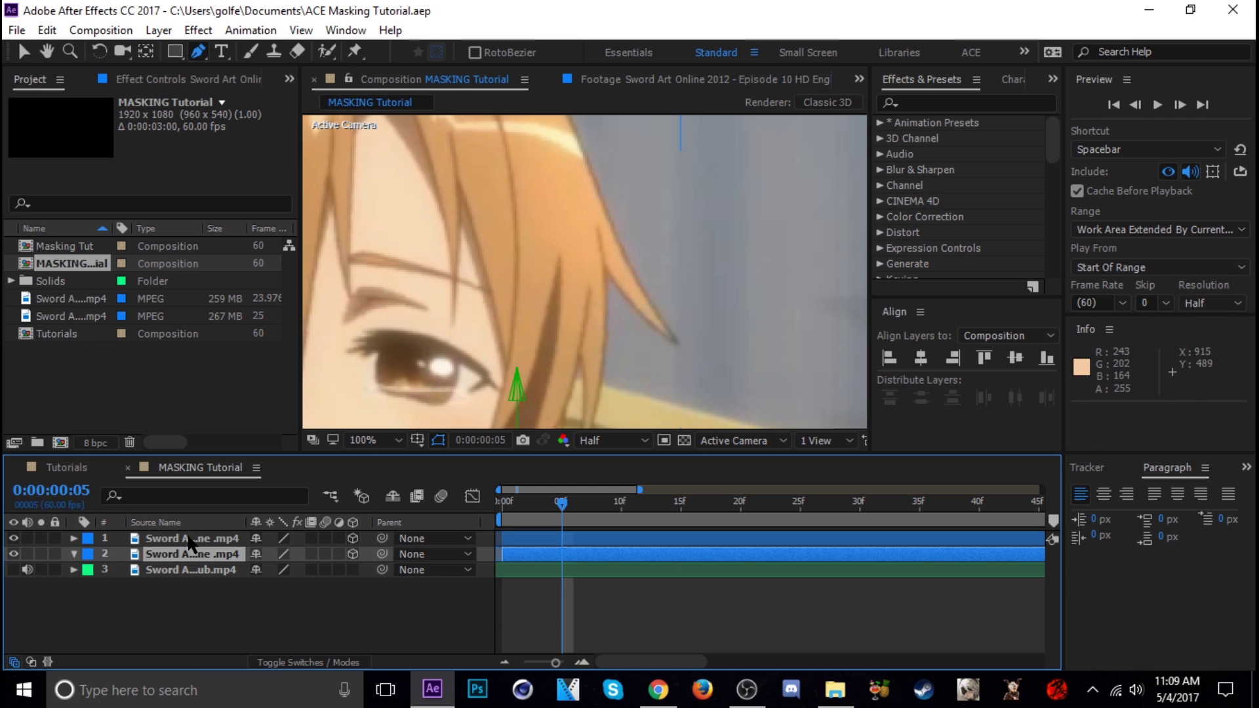
Step: Reveal the upper copy's Mask Path and refine the mask along the outer edge of the pointed strand
left_click(188, 539)
key("m")
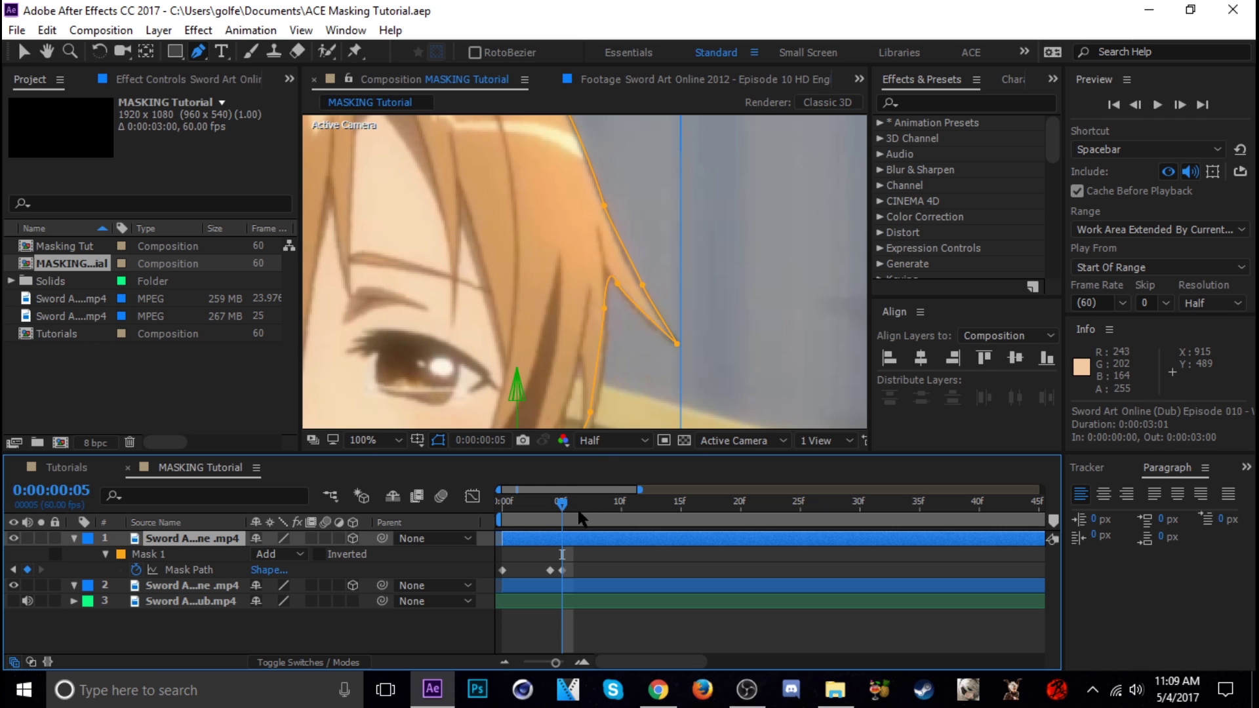
left_click(643, 283)
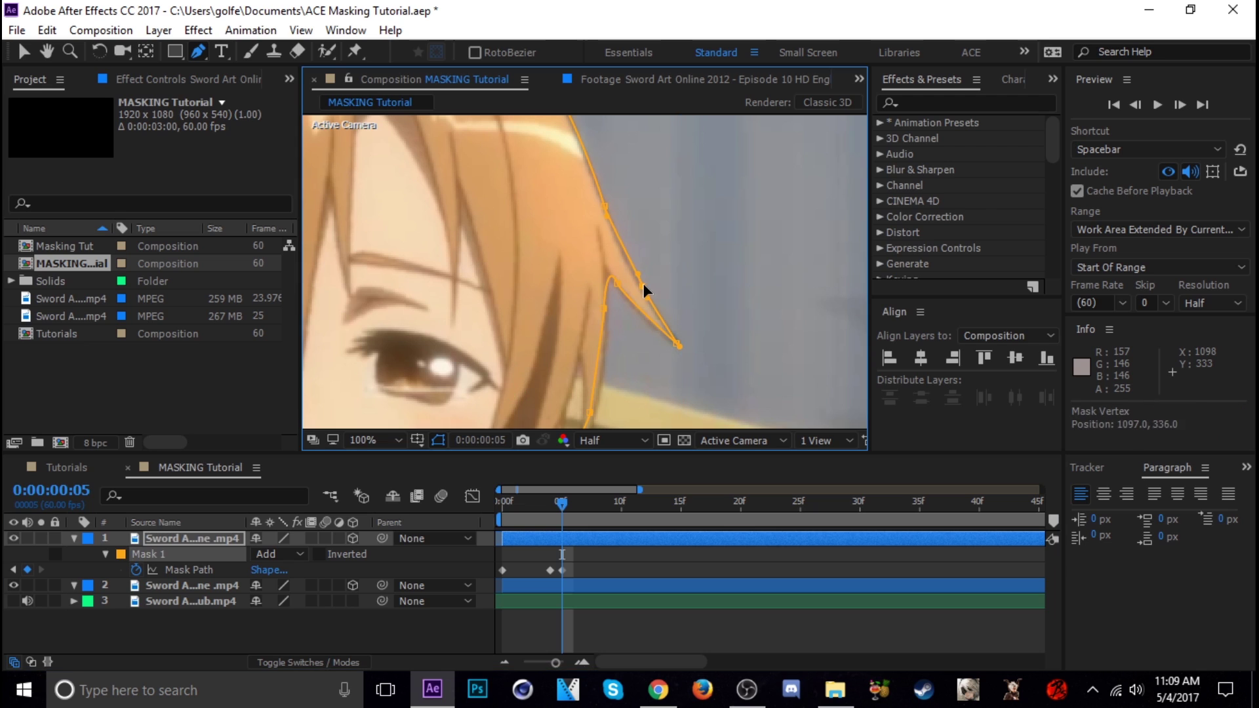
left_click_drag(600, 215, 587, 278)
left_click(591, 266)
scroll(568, 261, "up", 5)
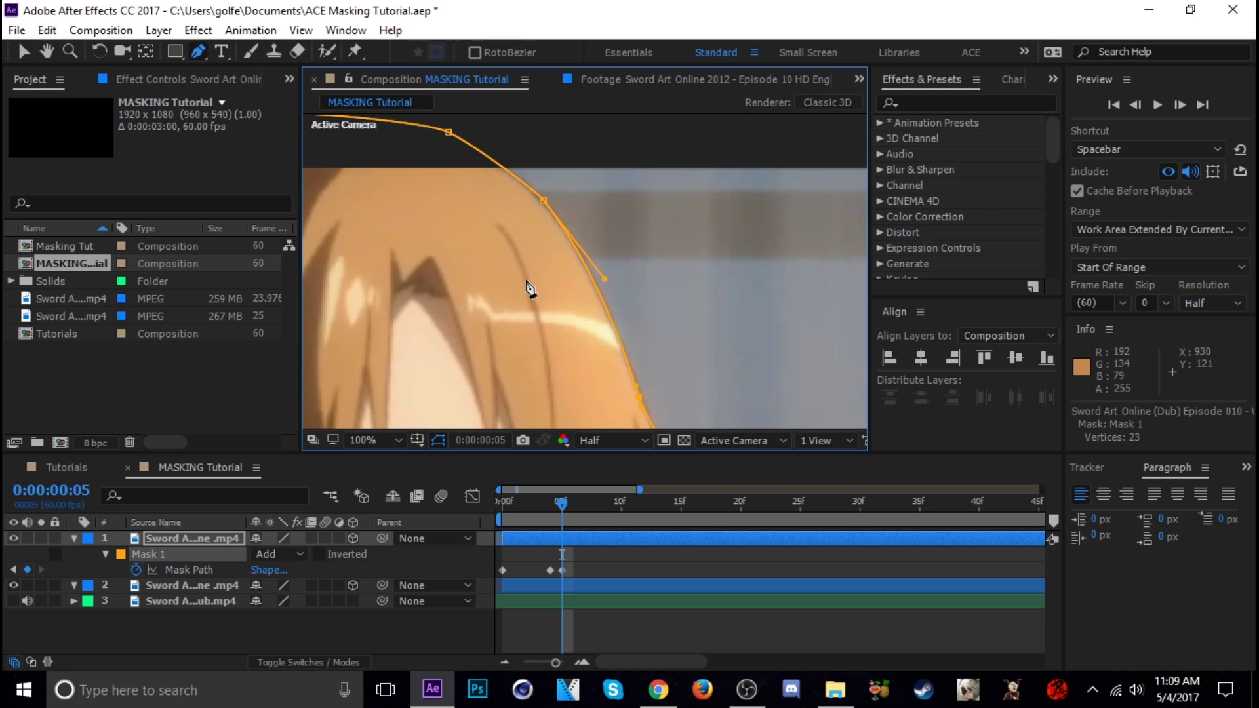
Step: Adjust the mask over the crown and down the opposite hair edge to the shoulder at 0:00:00:05
scroll(472, 314, "left", 5)
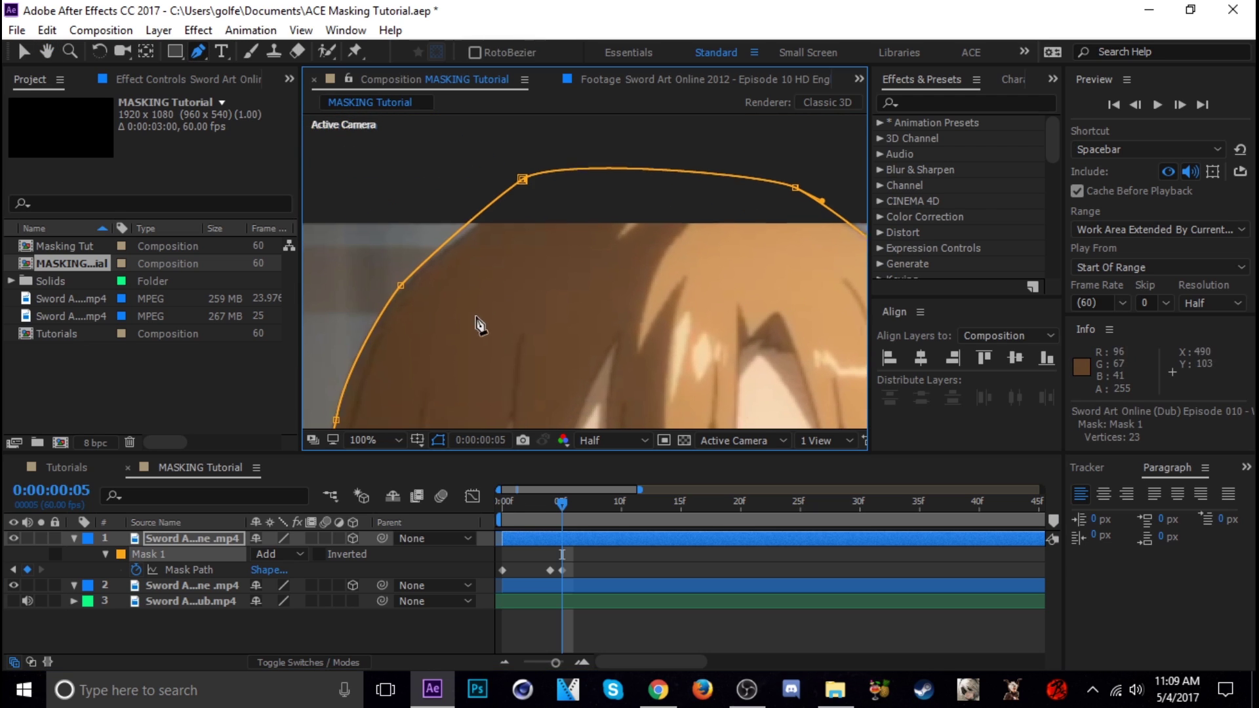
left_click(537, 185)
scroll(365, 354, "down", 5)
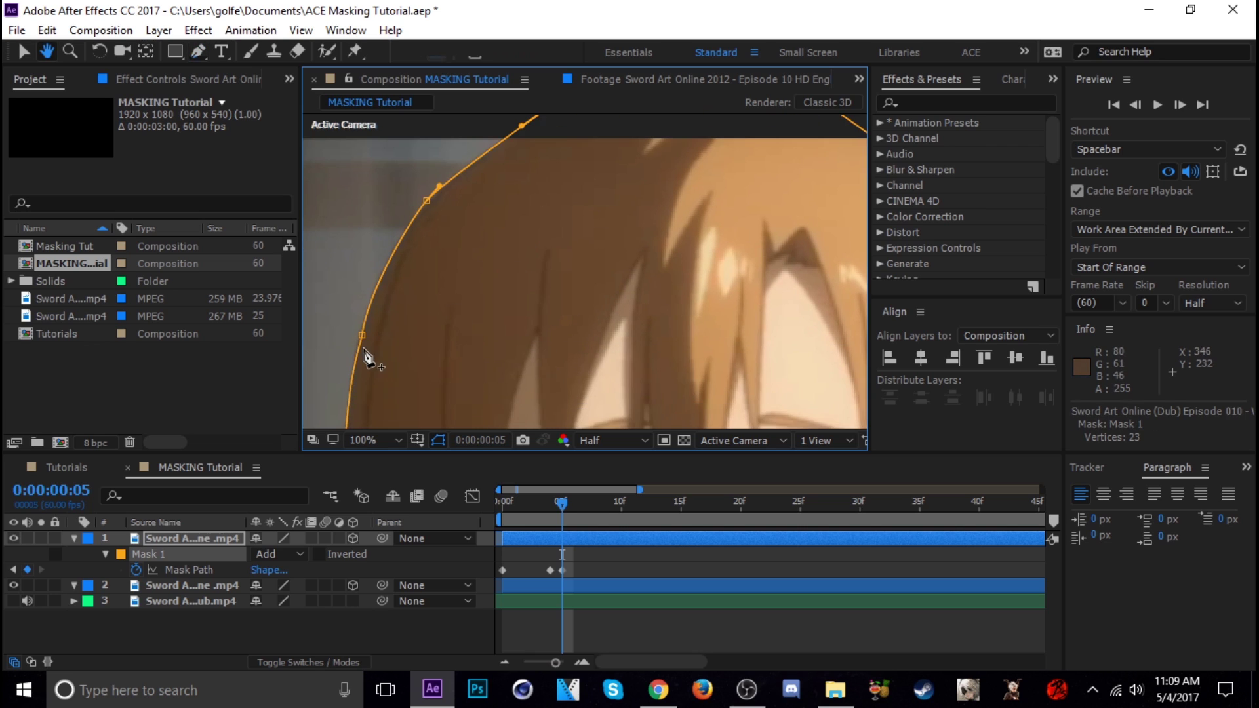
scroll(441, 240, "left", 2)
left_click_drag(442, 236, 458, 197)
scroll(448, 330, "down", 3)
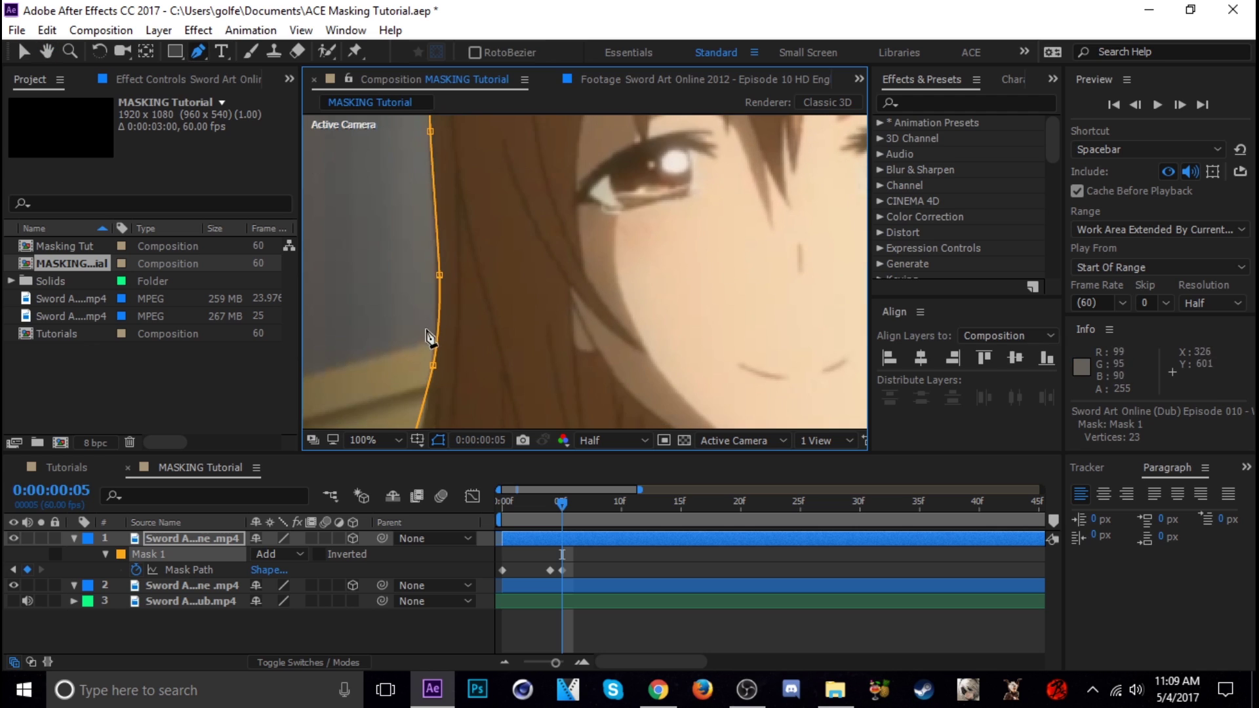
left_click_drag(440, 276, 437, 277)
left_click_drag(426, 412, 451, 256)
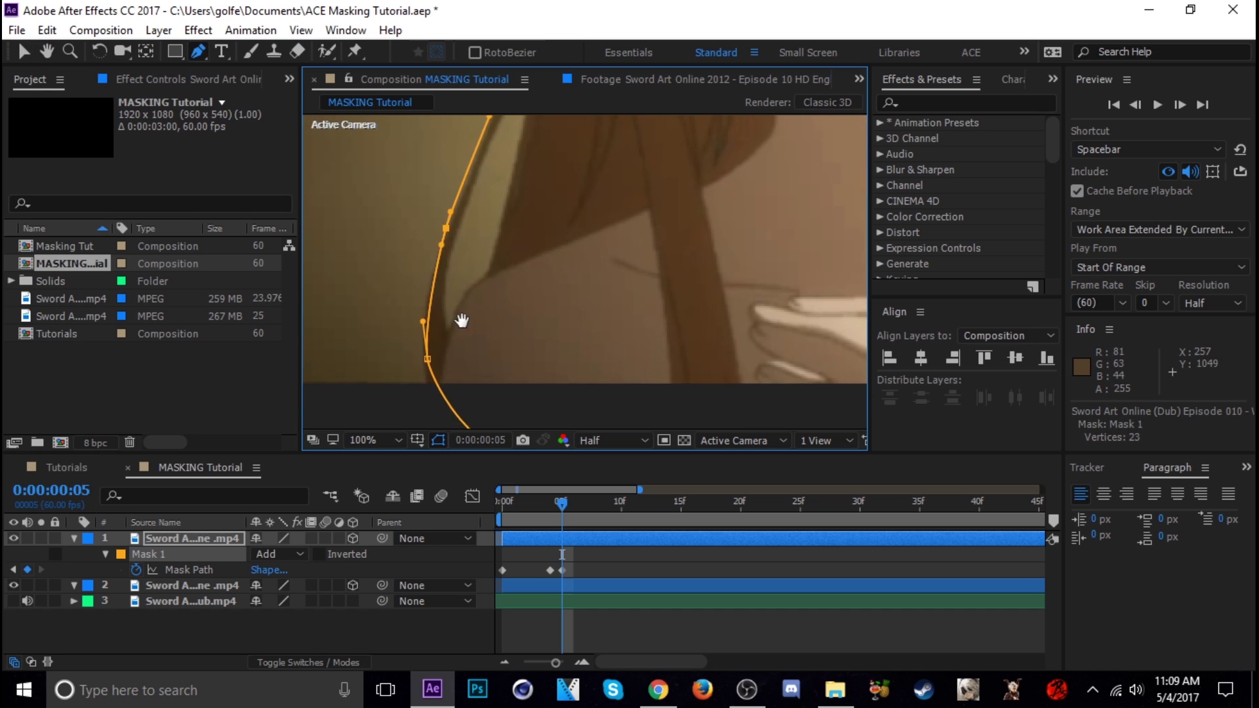
scroll(445, 314, "down", 1)
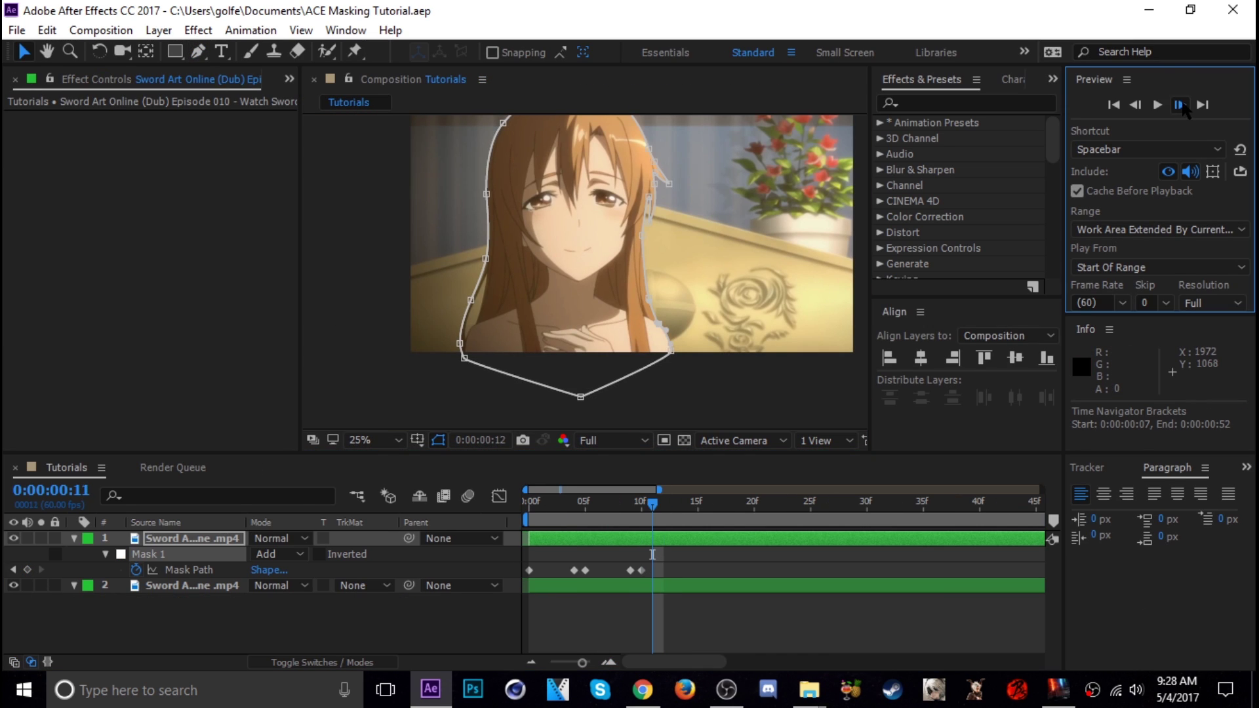
Step: In the Tutorials composition, add a Mask Path keyframe, place it at 0:00:01:04, and move to 0:00:01:05
left_click(1179, 106)
left_click(1179, 105)
left_click_drag(674, 662, 730, 664)
left_click(1179, 105)
left_click_drag(582, 663, 552, 663)
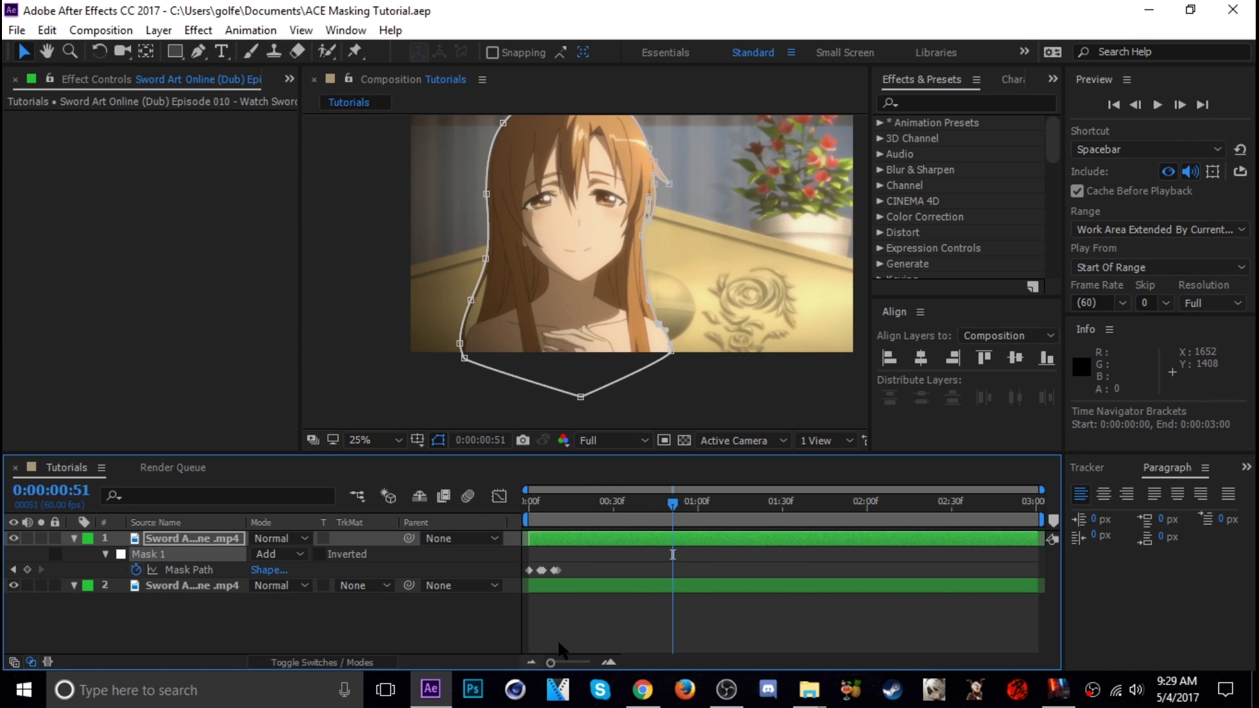
left_click_drag(672, 505, 706, 504)
left_click(27, 570)
left_click(1179, 106)
left_click_drag(552, 663, 587, 662)
left_click_drag(668, 570, 689, 570)
Step: Reshape the mask around the pointed strand and the hair notch beneath it at 0:00:01:05
scroll(677, 182, "up", 2)
left_click_drag(635, 196, 649, 264)
left_click_drag(582, 151, 580, 179)
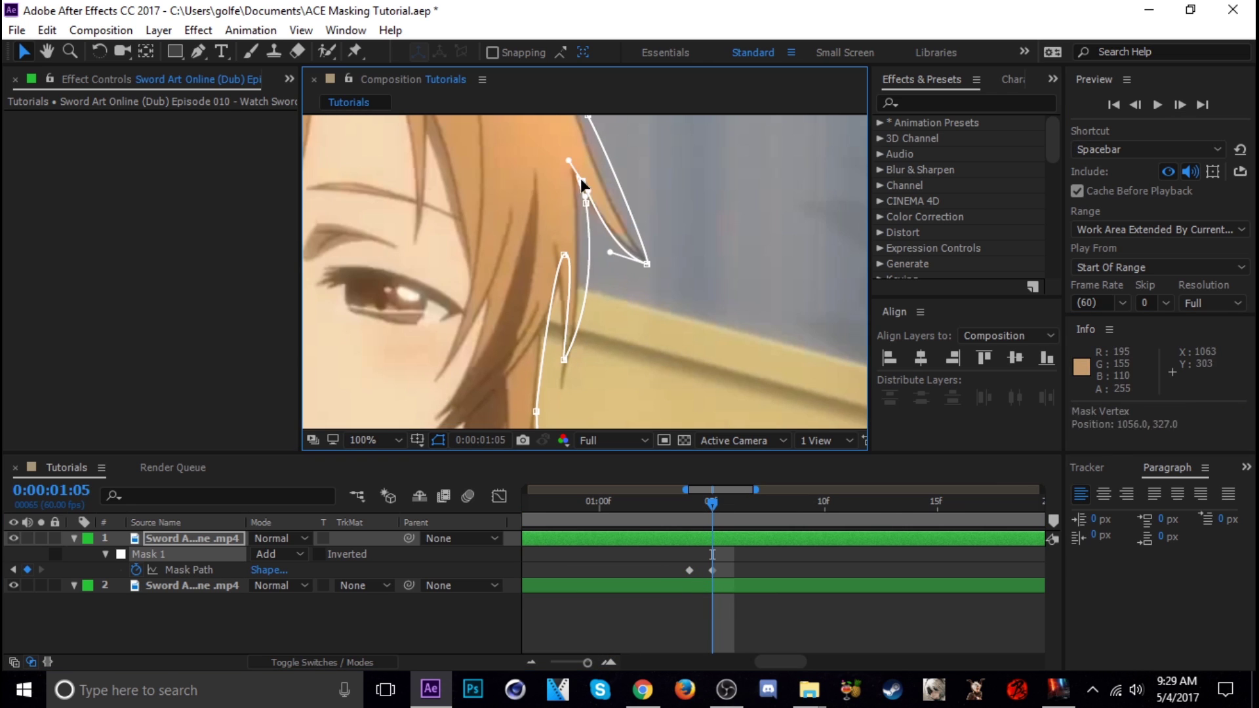
left_click_drag(558, 246, 554, 304)
scroll(565, 349, "up", 1)
left_click_drag(564, 349, 596, 308)
left_click(602, 333)
Step: Refine the mask points and curve handles along the outer hair edge above the pointed strand
left_click_drag(632, 157, 583, 380)
left_click_drag(718, 367, 715, 363)
left_click_drag(599, 422, 587, 171)
left_click_drag(539, 303, 542, 418)
left_click_drag(606, 124, 599, 419)
left_click_drag(564, 159, 568, 197)
left_click_drag(609, 308, 605, 333)
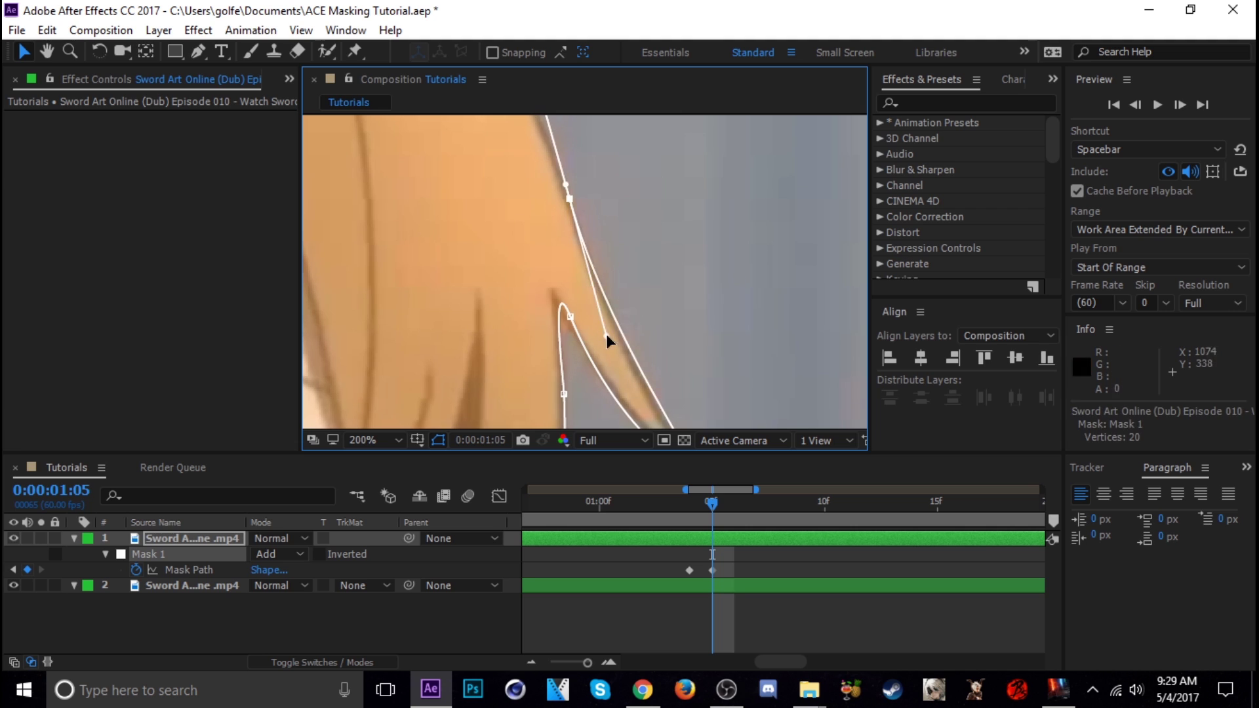
Step: Refine the mask over the upper outer hair edge and across the crown at 0:00:01:05
scroll(606, 328, "down", 1)
left_click_drag(609, 196, 629, 367)
left_click_drag(650, 318, 657, 337)
left_click_drag(513, 177, 469, 173)
left_click_drag(579, 198, 593, 200)
left_click_drag(394, 367, 763, 164)
left_click_drag(583, 197, 587, 341)
left_click_drag(577, 328, 570, 295)
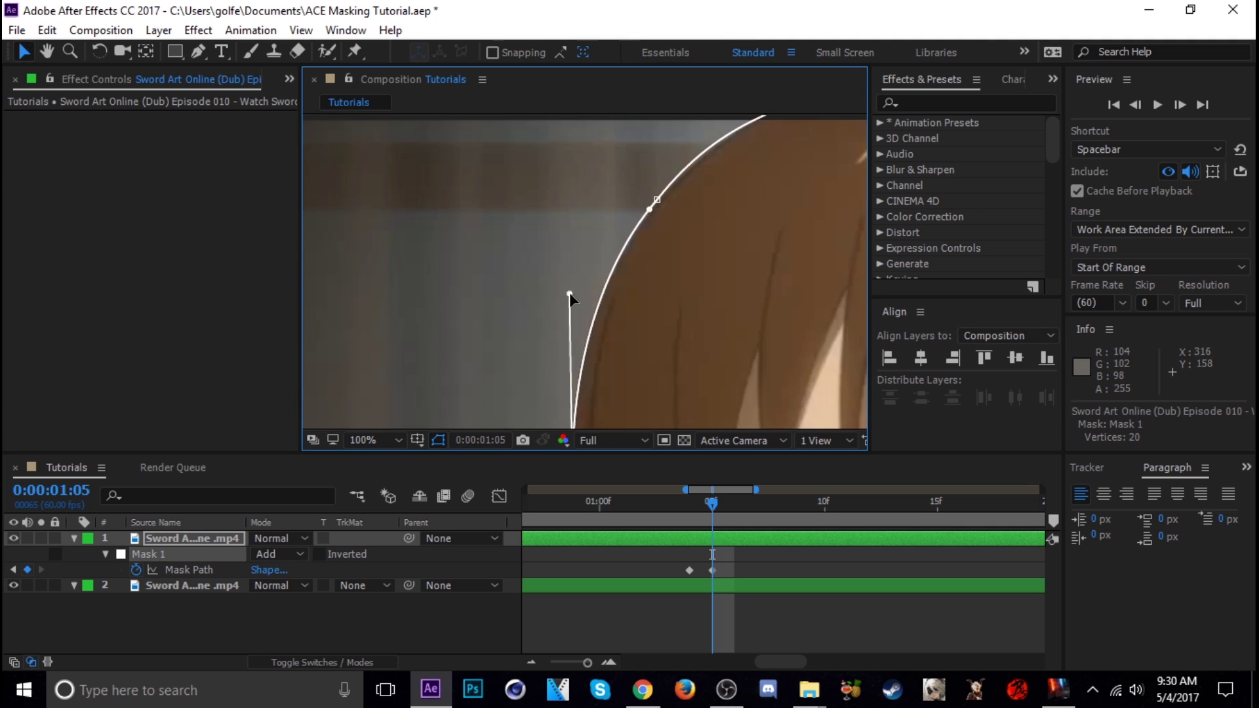
Step: Adjust the mask points and handles down the hair edge on the opposite side of the face at 0:00:01:05
left_click_drag(580, 393, 577, 137)
left_click_drag(554, 210, 562, 169)
left_click_drag(558, 367, 557, 217)
left_click_drag(534, 317, 524, 329)
scroll(557, 151, "up", 1)
left_click_drag(592, 211, 601, 215)
Step: Reposition the mask's lower corner points below the frame at both shoulders for 0:00:01:05 and save the project
scroll(601, 216, "down", 1)
left_click_drag(590, 387, 577, 233)
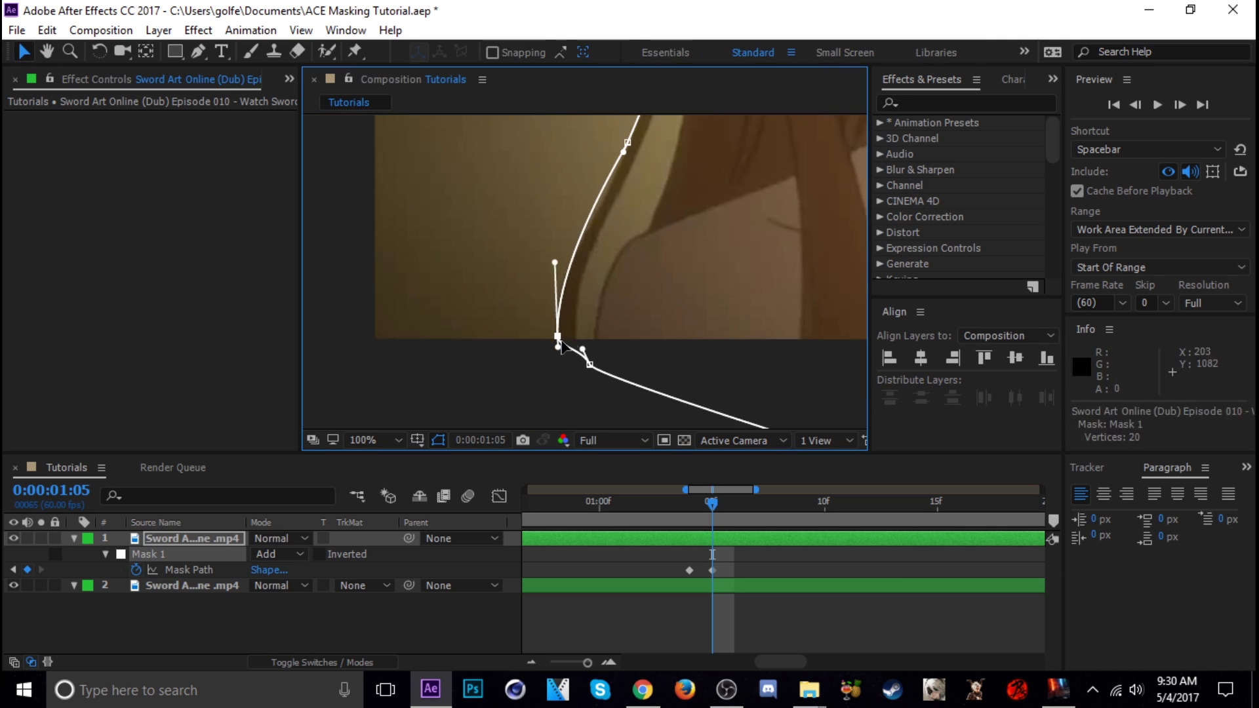
left_click_drag(587, 356, 571, 377)
key("ctrl+s")
left_click_drag(786, 354, 472, 328)
left_click_drag(786, 328, 564, 297)
Step: Fit the composition in view, add a Mask Path keyframe at 0:00:01:09, and move to 0:00:01:10
scroll(565, 295, "down", 1)
left_click(375, 440)
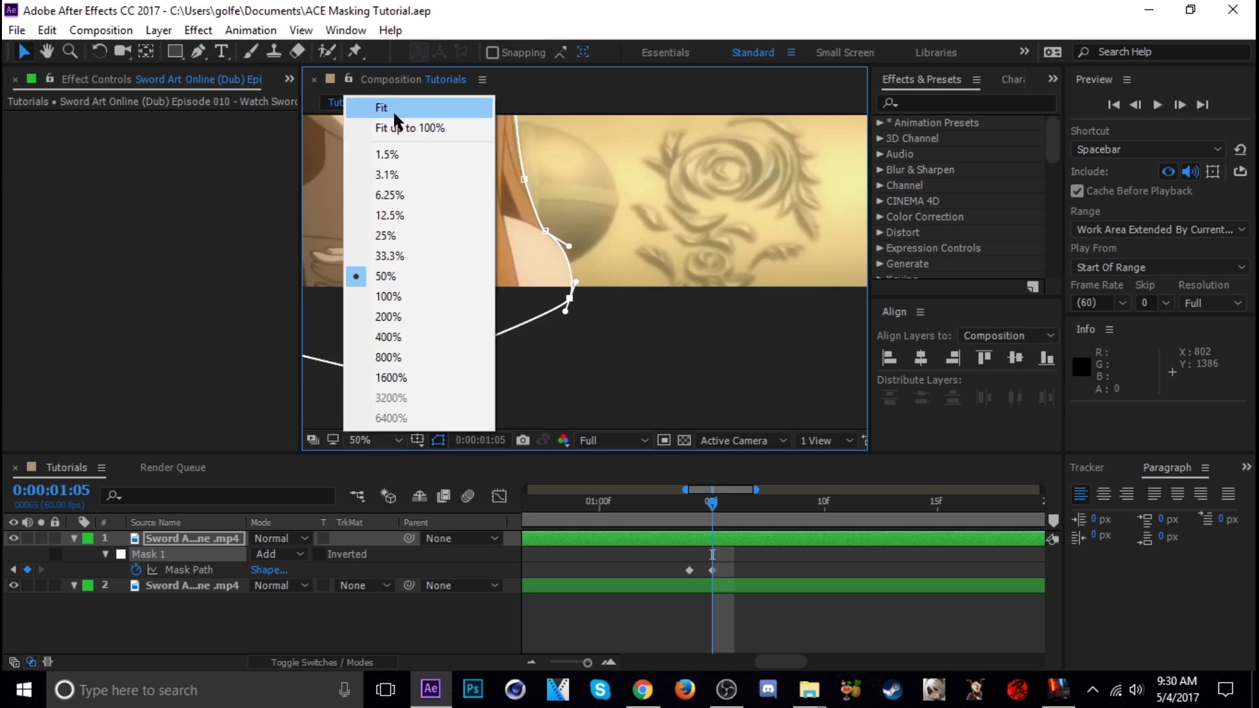
left_click(392, 109)
left_click(1180, 105)
left_click(1134, 105)
left_click(27, 570)
Step: Move a mask point along the lower outer hair edge at 0:00:01:10
scroll(594, 262, "up", 1)
scroll(593, 262, "up", 2)
left_click_drag(622, 394, 610, 177)
left_click_drag(632, 354, 640, 365)
Step: Switch to Chrome, skip to the next SoundCloud track, and return to After Effects
left_click(643, 690)
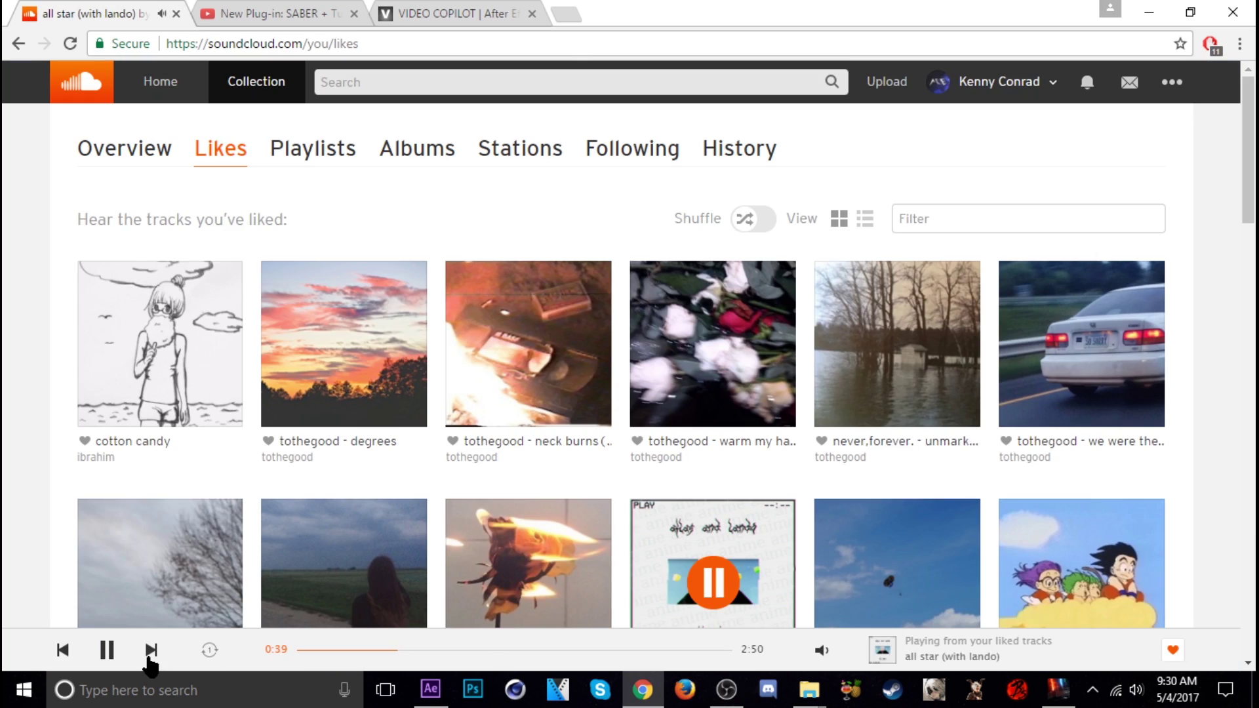
left_click(152, 663)
left_click(430, 690)
Step: Reshape the mask around the pointed hair strand and the notch beneath it at 0:00:01:10
left_click_drag(590, 170, 592, 289)
left_click_drag(590, 197, 577, 373)
scroll(582, 239, "up", 4)
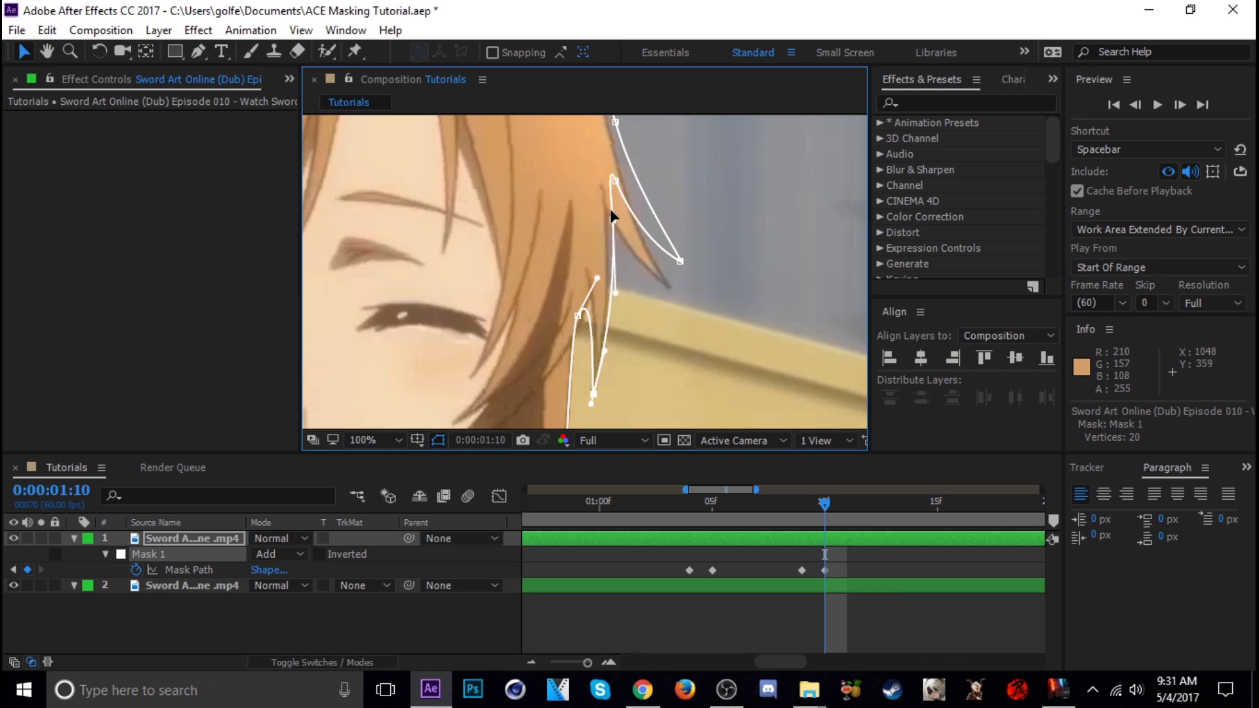
left_click_drag(628, 233, 636, 346)
left_click_drag(625, 235, 624, 262)
left_click_drag(645, 329, 650, 343)
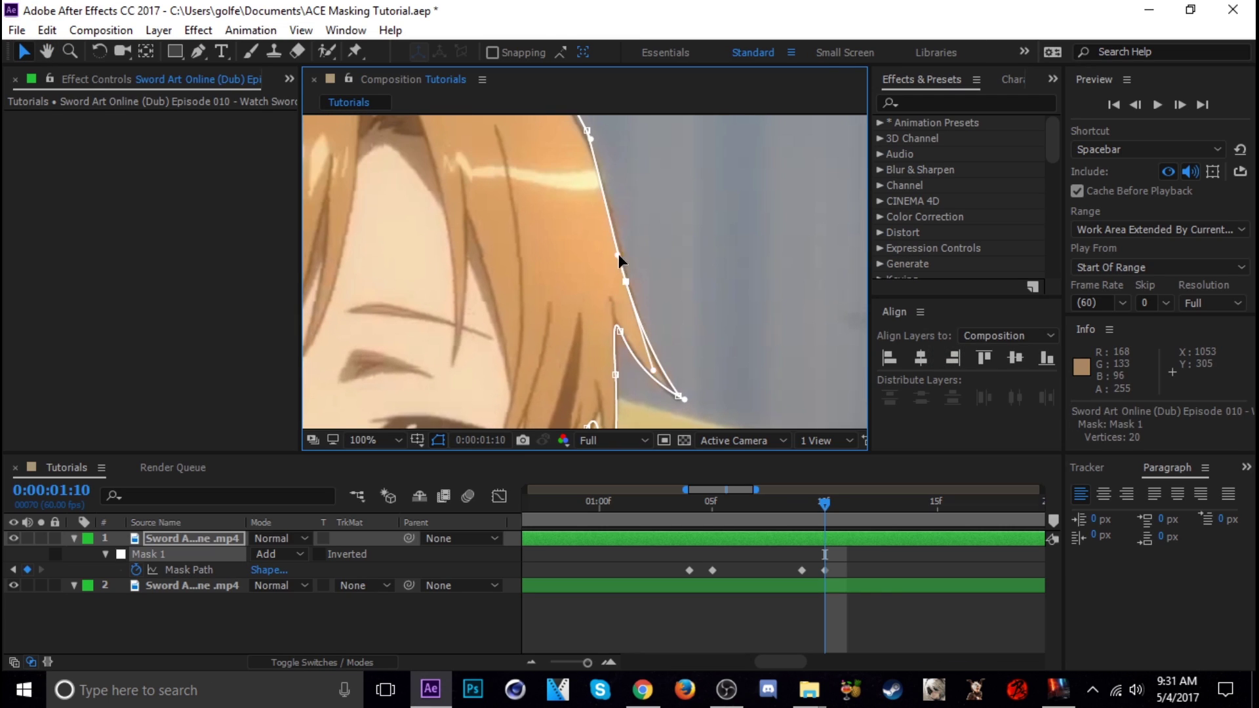
Step: Fit the mask along the opposite hair edge down to the lower corner at 0:00:01:10 and save the project
scroll(563, 216, "up", 5)
scroll(528, 263, "down", 8)
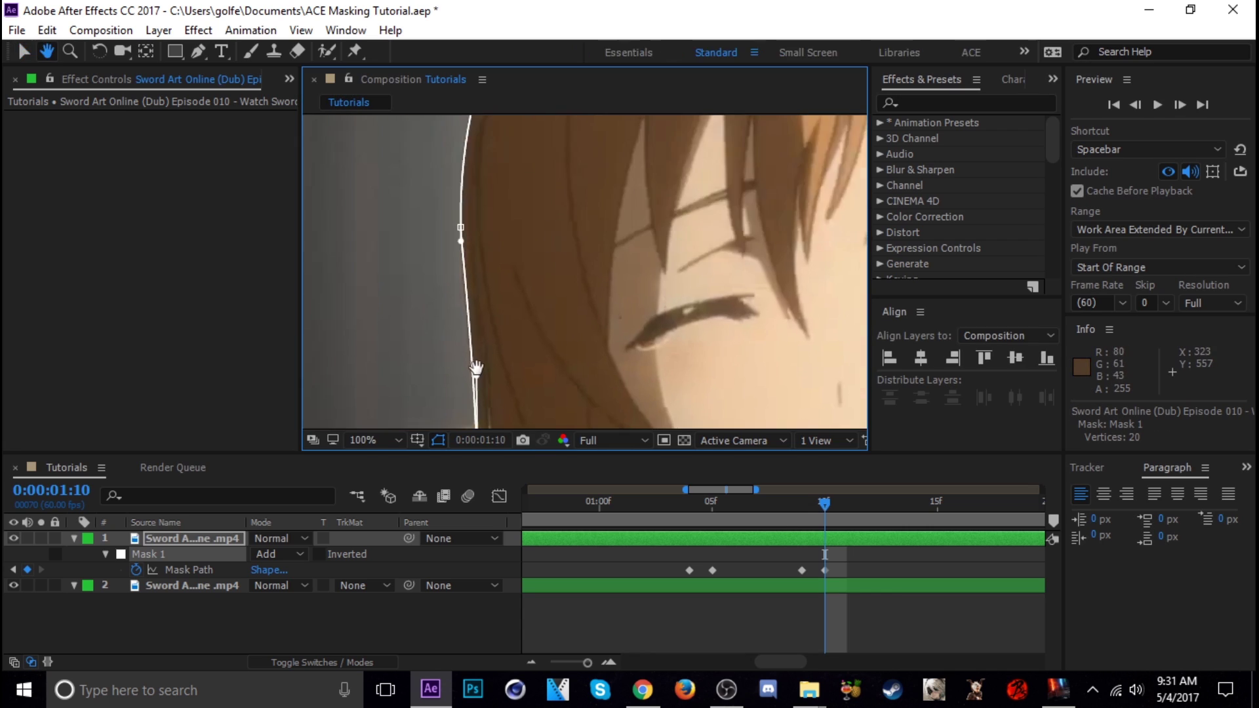
scroll(452, 360, "down", 6)
left_click_drag(416, 308, 401, 331)
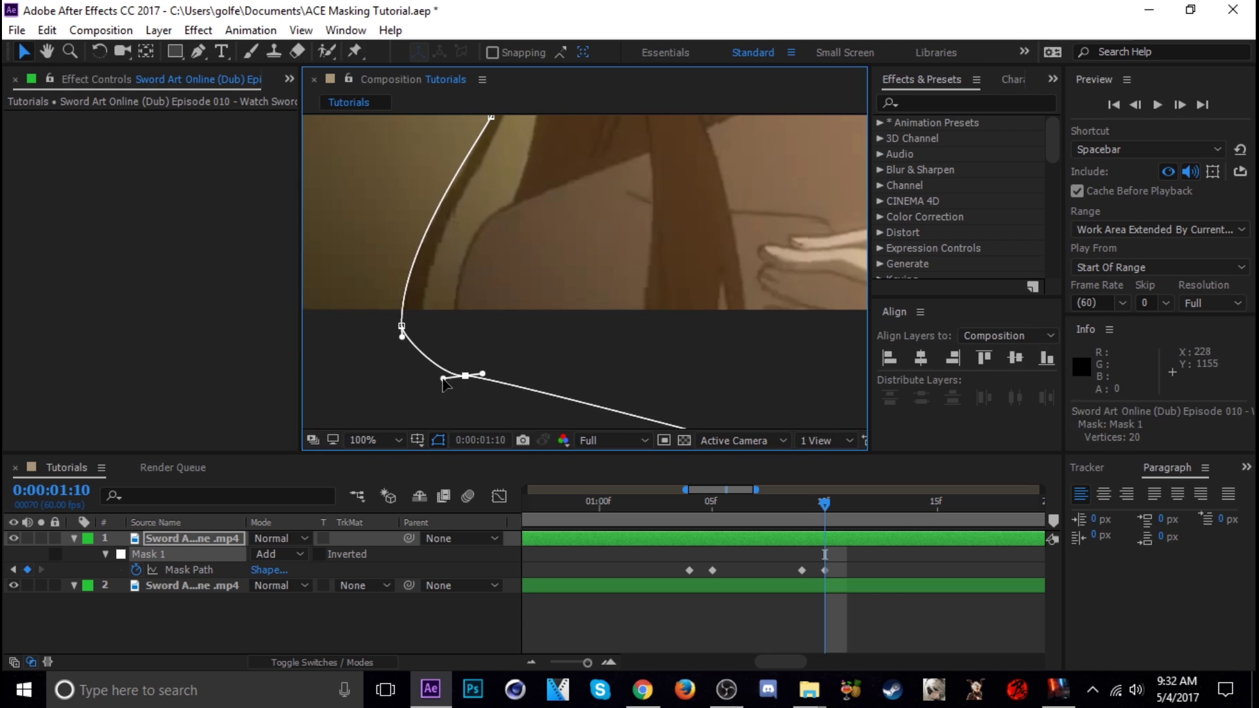
key("shift+slash")
key("ctrl+s")
Step: Advance to 0:00:01:14, add a Mask Path keyframe, and move to 0:00:01:15
left_click(1180, 105)
left_click(1180, 105)
left_click(1179, 104)
left_click(1180, 105)
left_click(27, 569)
key("Page_Down")
Step: Adjust the mask from the lower corner up the darker side's hair edge to the crown at 0:00:01:15
scroll(393, 394, "up", 3)
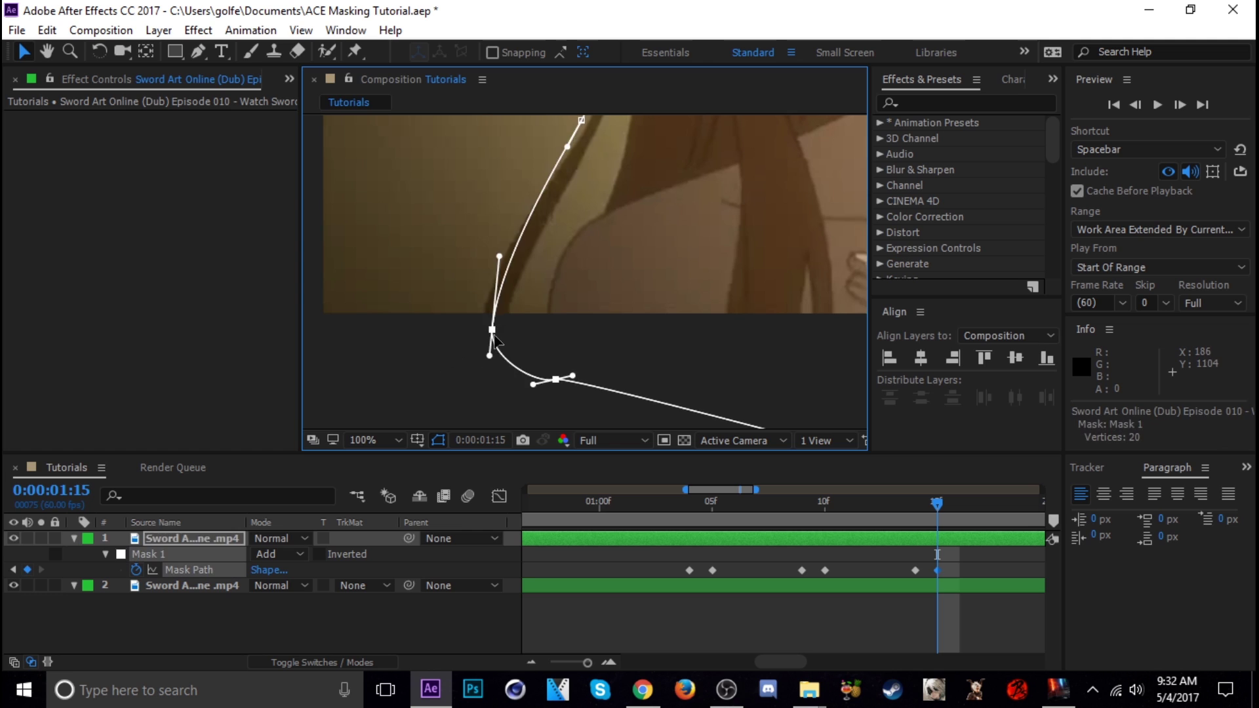
left_click_drag(491, 331, 470, 333)
scroll(525, 275, "up", 3)
scroll(573, 227, "up", 8)
left_click(578, 123)
scroll(629, 295, "up", 10)
scroll(590, 196, "right", 8)
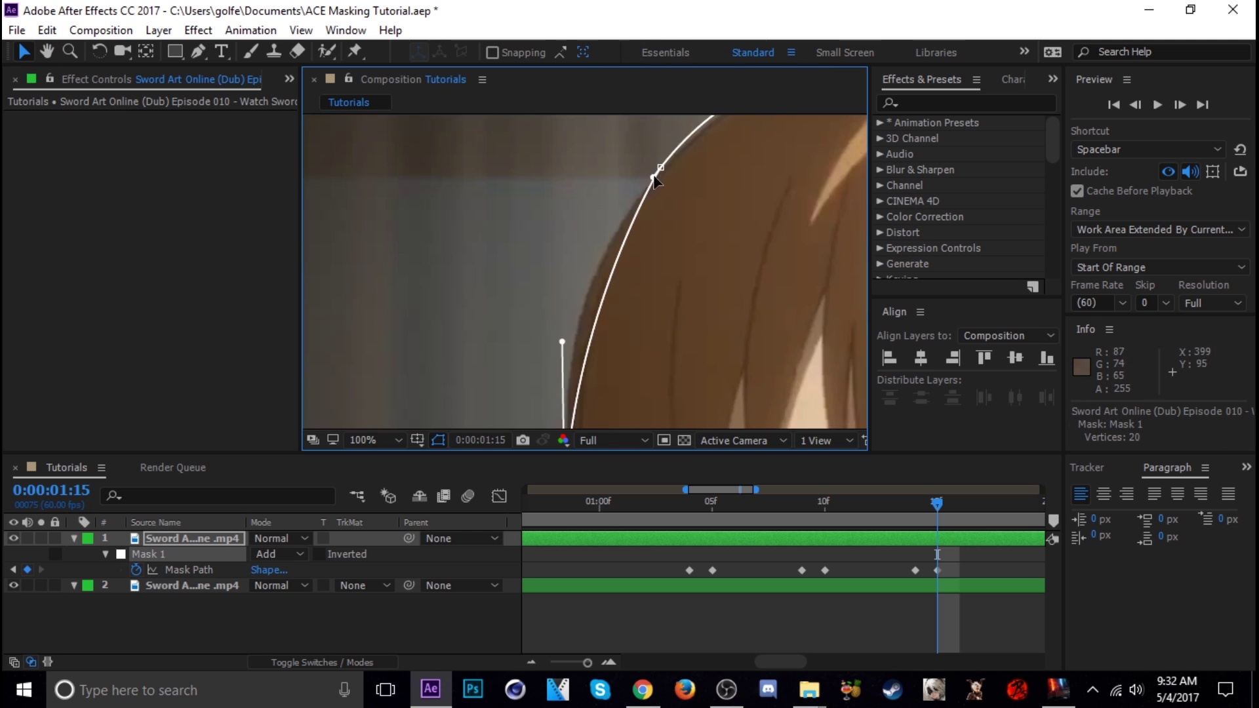
Step: Reshape the mask along the pointed strand and the outer hair edge above it at 0:00:01:15
scroll(603, 196, "down", 5)
scroll(623, 263, "up", 2)
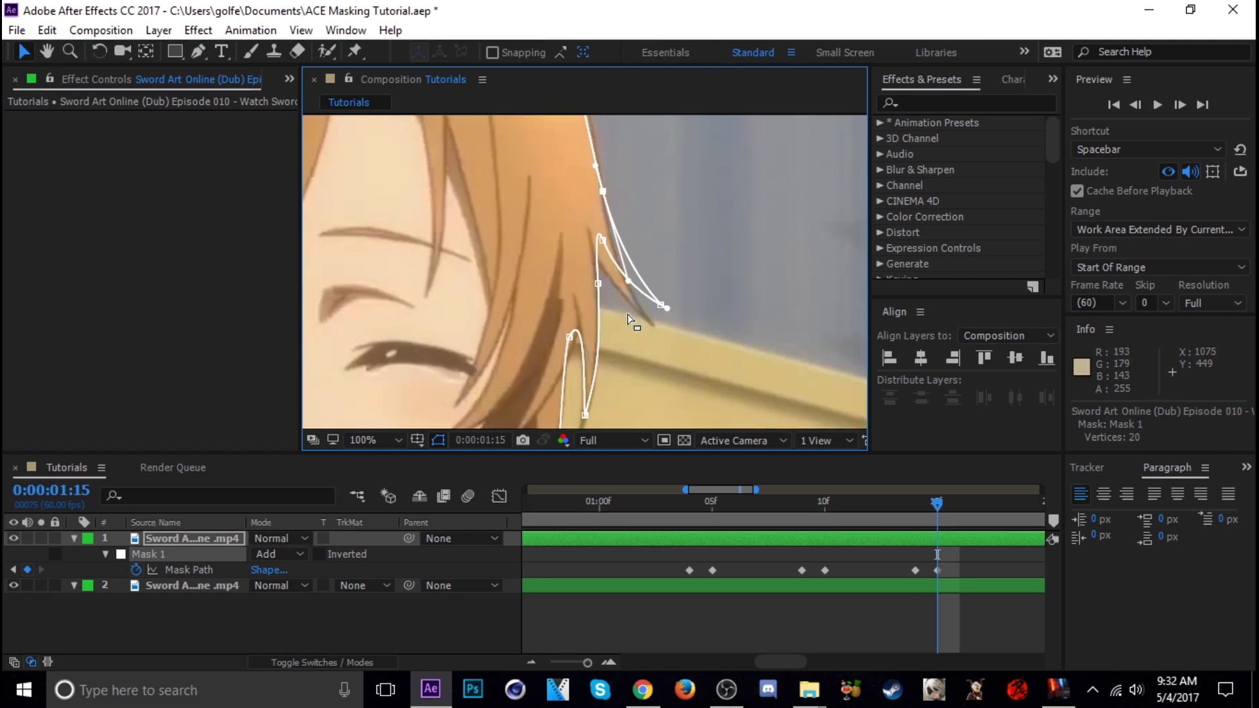
scroll(590, 296, "down", 2)
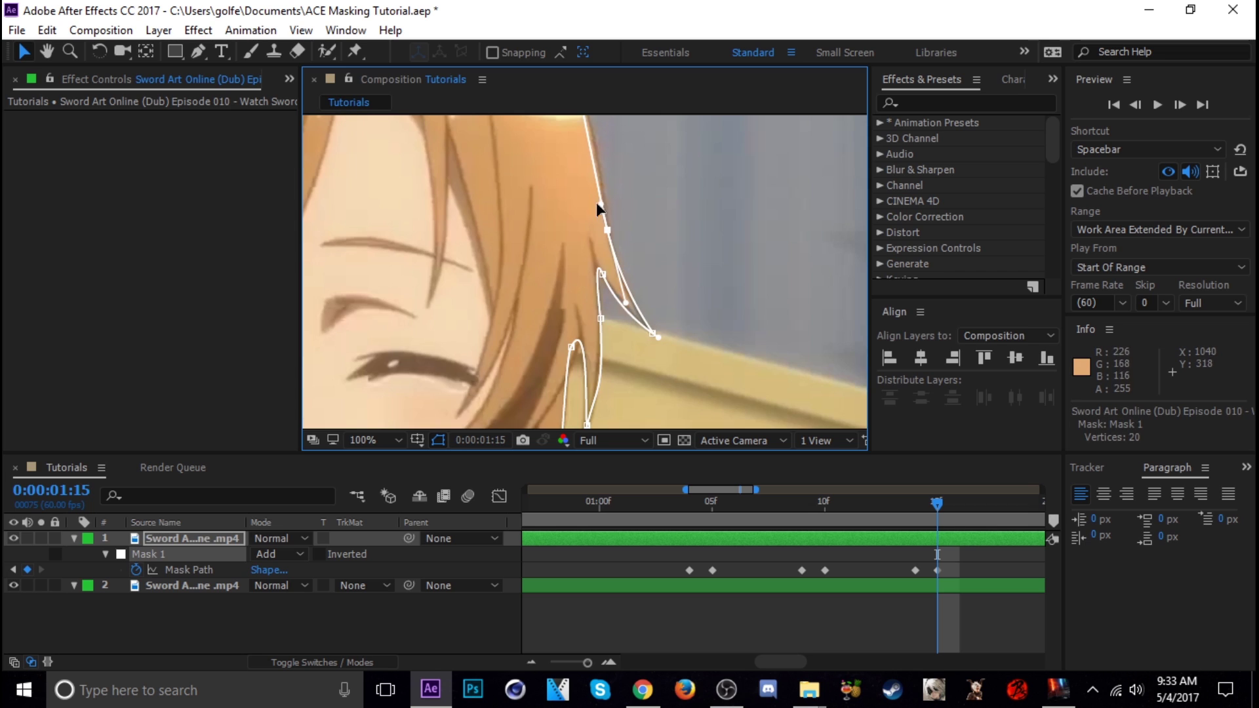
left_click_drag(597, 203, 602, 200)
scroll(609, 230, "up", 5)
left_click_drag(623, 259, 615, 244)
Step: Check the mask down the hair edge to the shoulder at 0:00:01:15 and save the project
scroll(603, 295, "down", 7)
scroll(583, 301, "down", 3)
scroll(593, 289, "down", 7)
key("ctrl+s")
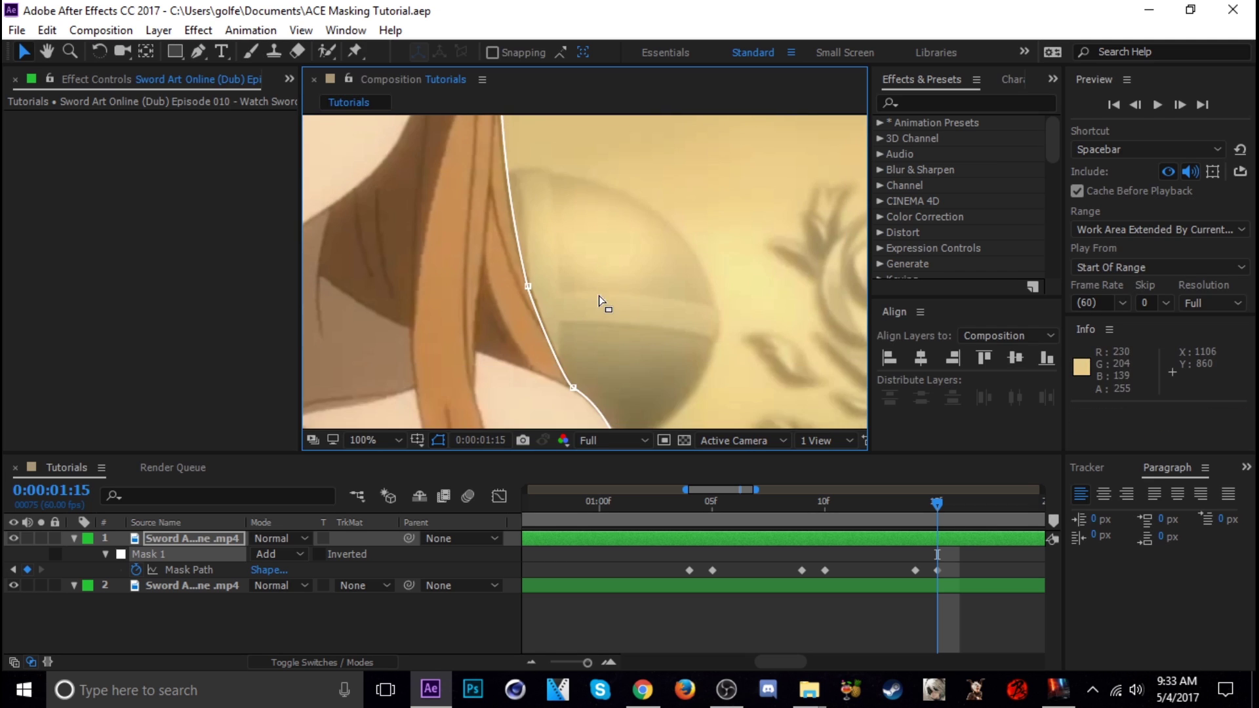
Step: Fit the composition in view, add a Mask Path keyframe at 0:00:01:21, and move to 0:00:01:22
scroll(599, 298, "down", 1)
left_click(375, 441)
left_click(394, 105)
triple_click(1179, 105)
triple_click(1180, 104)
left_click(27, 570)
left_click(1179, 105)
Step: Adjust the mask from the shoulder up the outer hair edge to below the pointed strand at 0:00:01:22
scroll(573, 312, "up", 2)
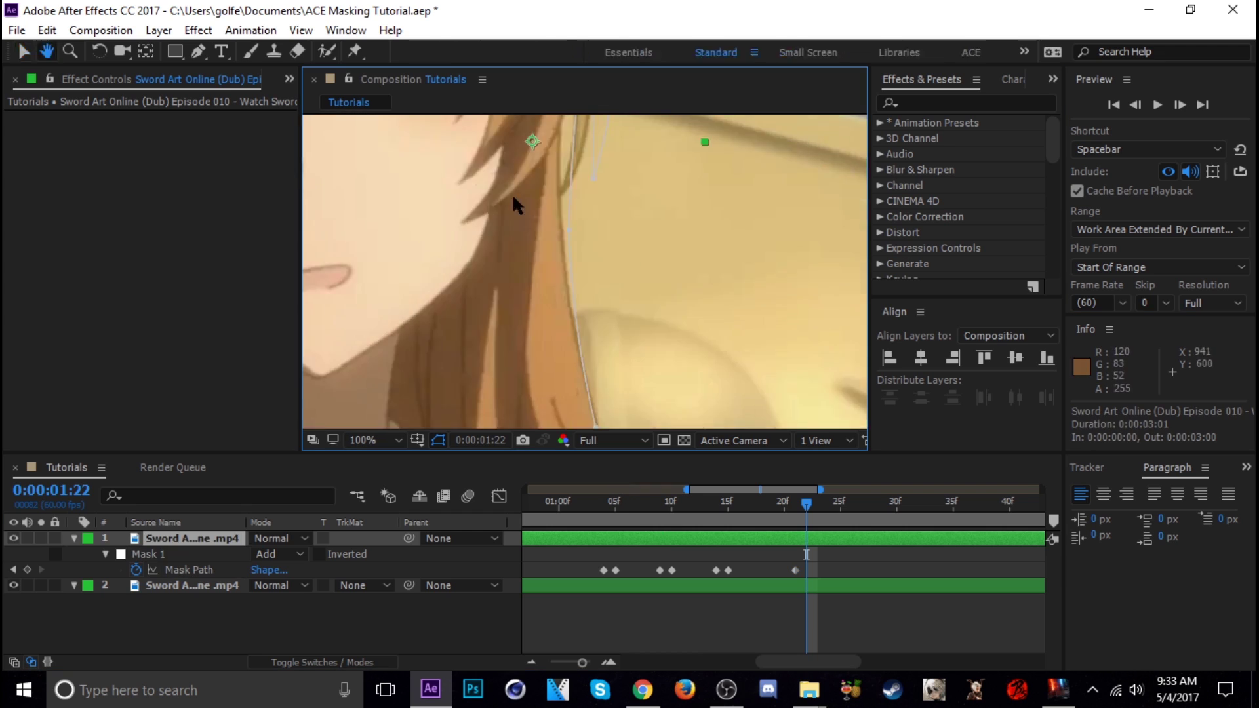
left_click_drag(512, 197, 394, 39)
left_click_drag(583, 390, 601, 367)
left_click_drag(576, 255, 592, 256)
left_click_drag(557, 217, 611, 354)
left_click_drag(503, 208, 544, 361)
left_click_drag(544, 233, 558, 283)
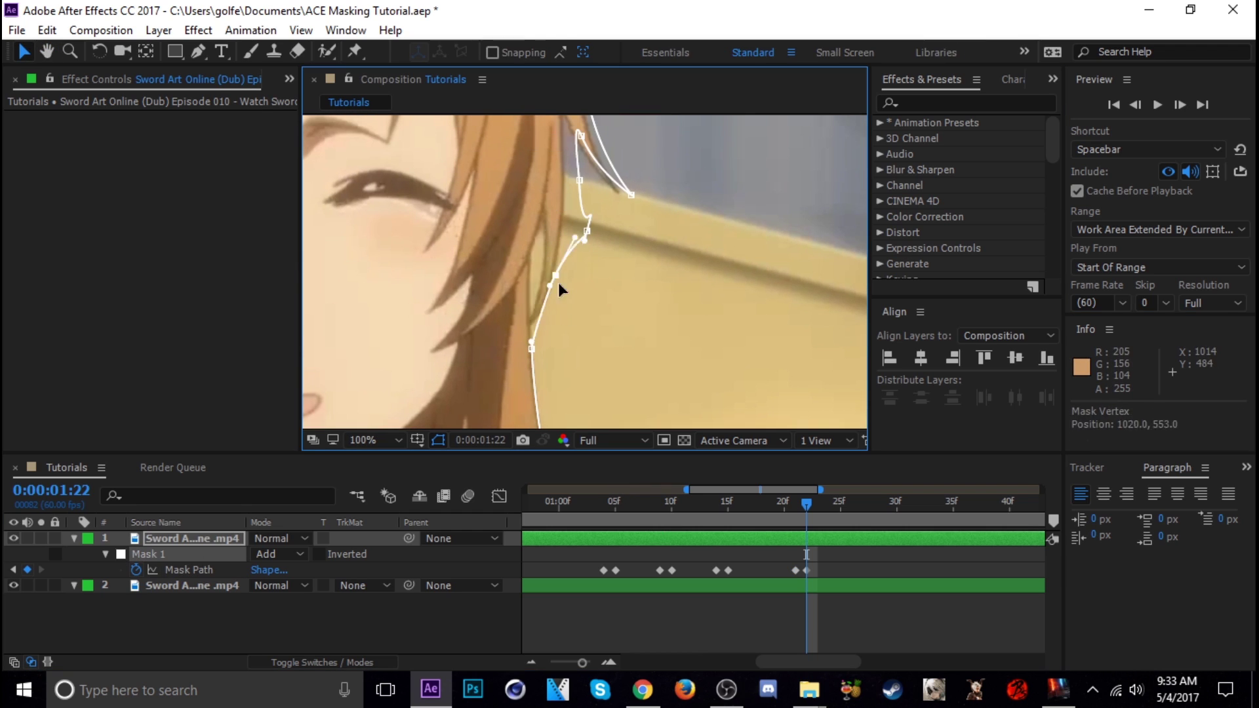
Step: Reshape the mask around the pointed strand and up the outer hair edge toward the crown at 0:00:01:22
scroll(557, 281, "up", 1)
scroll(562, 253, "up", 1)
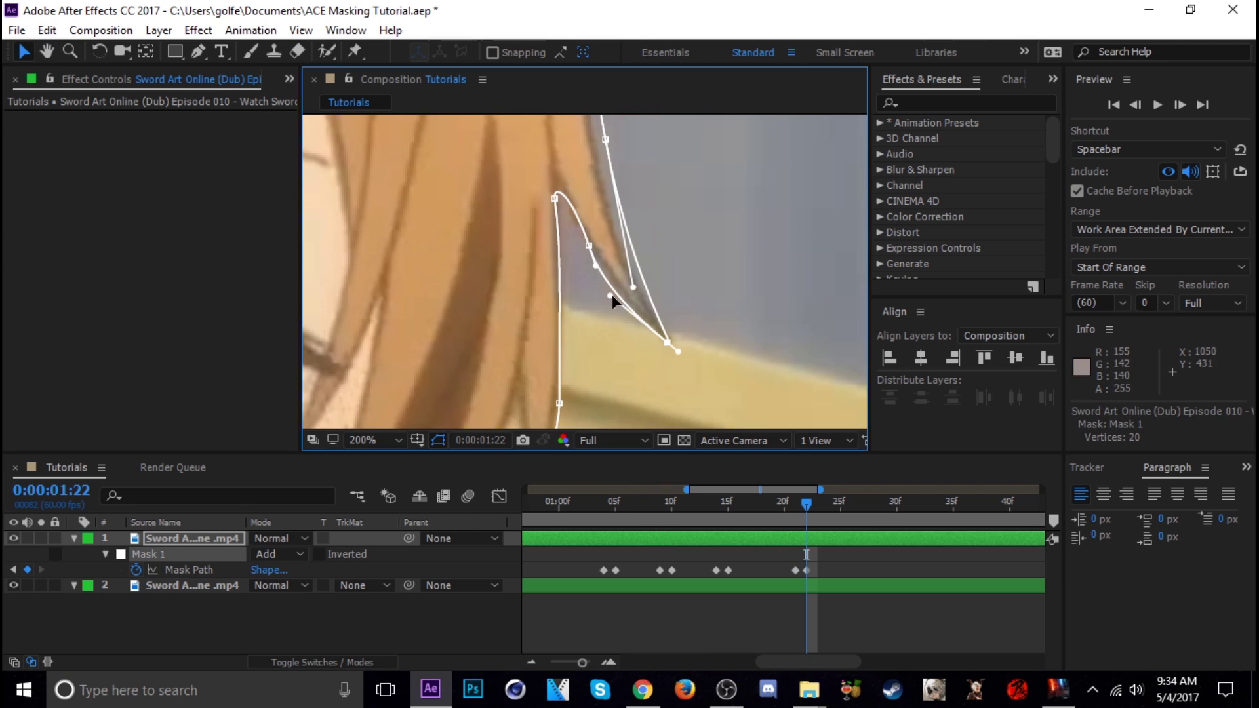
scroll(669, 344, "down", 1)
left_click_drag(577, 191, 617, 394)
left_click_drag(590, 211, 594, 213)
left_click_drag(570, 217, 609, 334)
left_click_drag(525, 179, 522, 181)
Step: Fit the mask over the crown and down the opposite hair edge beside the face at 0:00:01:22
left_click_drag(387, 249, 800, 289)
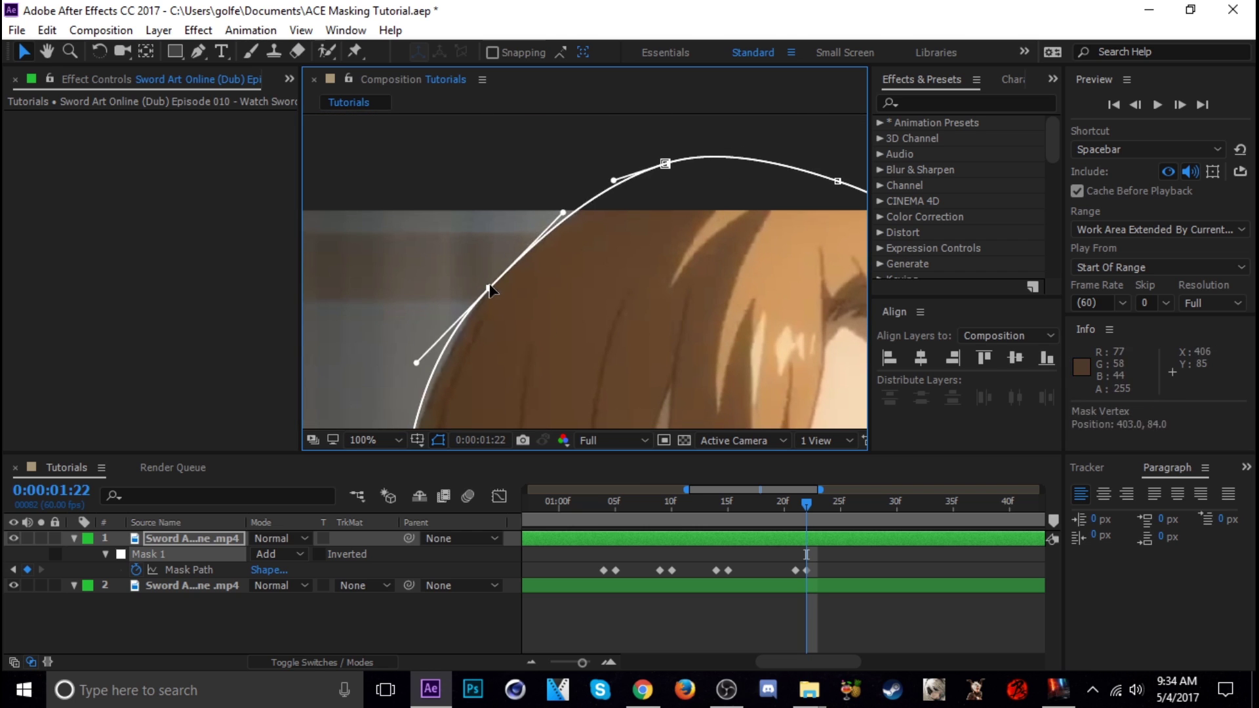
left_click_drag(489, 289, 488, 282)
left_click_drag(552, 290, 651, 27)
left_click_drag(486, 190, 492, 190)
left_click_drag(504, 393, 500, 144)
left_click_drag(478, 312, 495, 391)
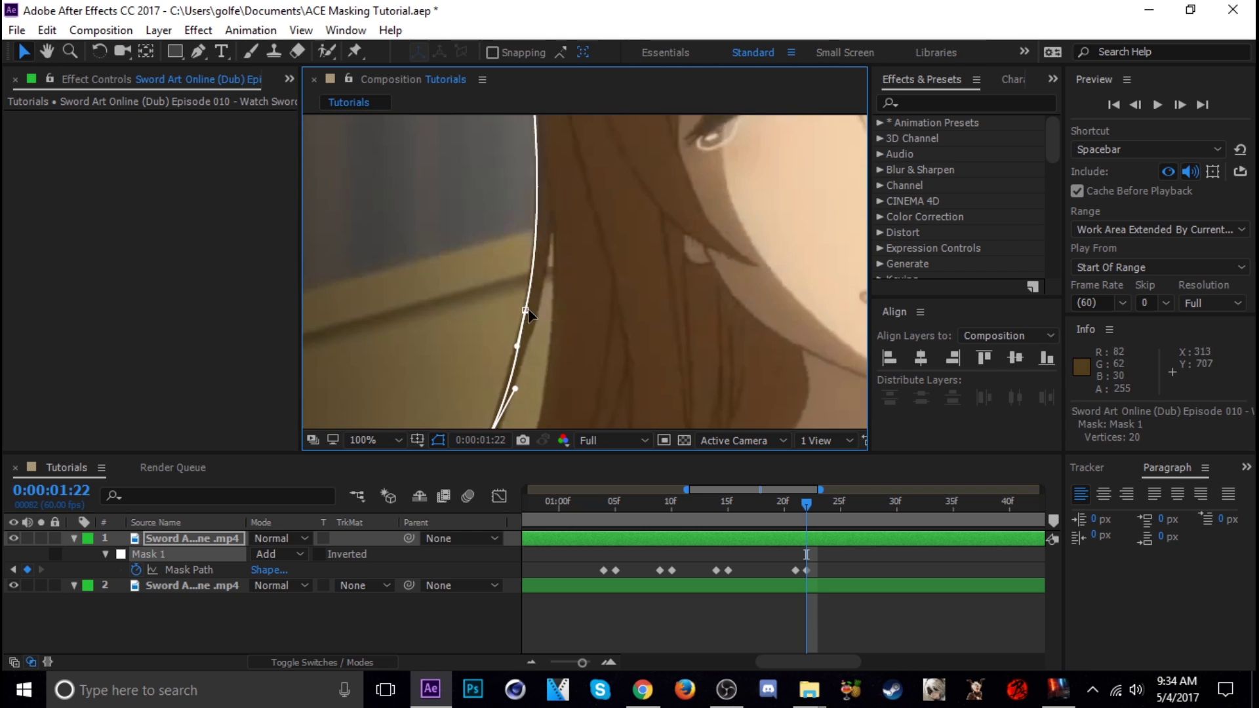
left_click_drag(529, 308, 532, 312)
Step: Adjust the mask along the lower hair edge to the bottom corner at 0:00:01:22 and save the project
left_click_drag(544, 367, 580, 167)
left_click_drag(435, 289, 485, 295)
left_click_drag(548, 144, 582, 249)
scroll(585, 245, "up", 1)
scroll(584, 260, "down", 4)
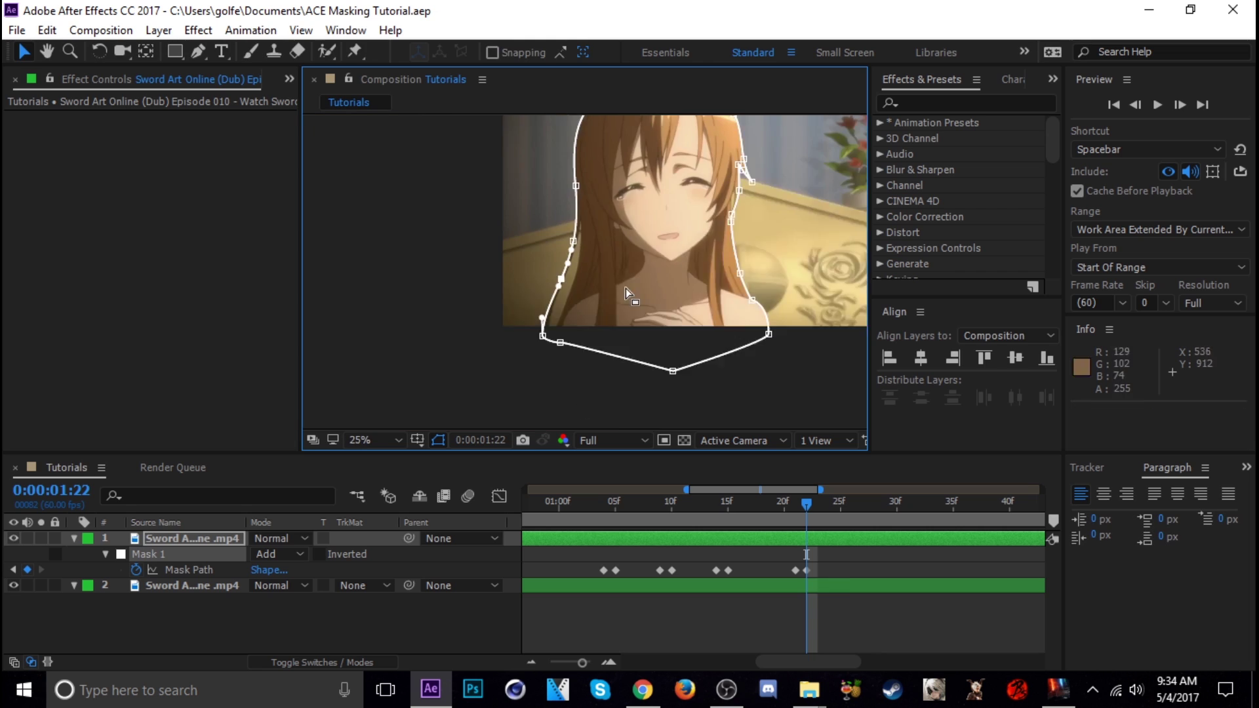
left_click_drag(631, 298, 552, 394)
key("ctrl+s")
Step: Move to 0:00:01:29, add a Mask Path keyframe, and advance to 0:00:01:30
left_click_drag(807, 504, 886, 504)
left_click(27, 569)
key("Page_Down")
left_click_drag(811, 662, 857, 662)
Step: Reshape the mask around the pointed strand's tip and the hair notch beneath it at 0:00:01:30
left_click(639, 331)
scroll(636, 330, "up", 1)
left_click_drag(635, 328, 503, 315)
scroll(558, 262, "up", 1)
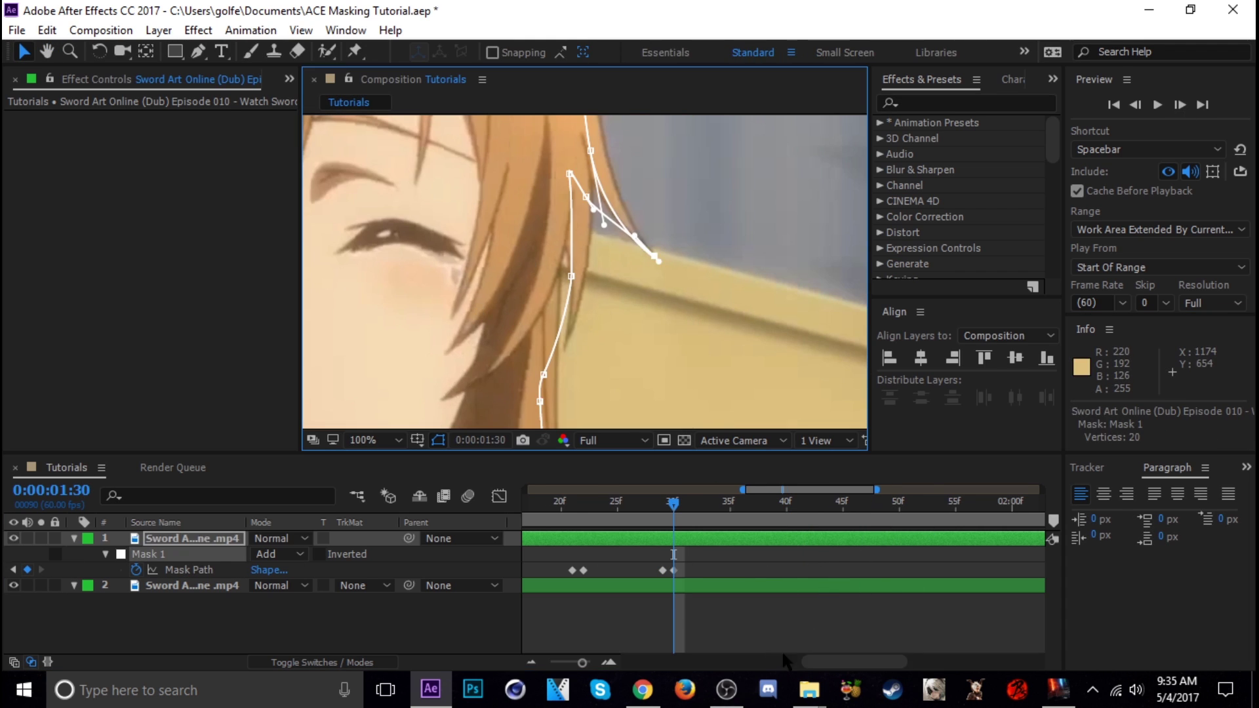
left_click_drag(645, 253, 684, 332)
scroll(639, 257, "up", 1)
left_click_drag(556, 222, 608, 255)
left_click(686, 330)
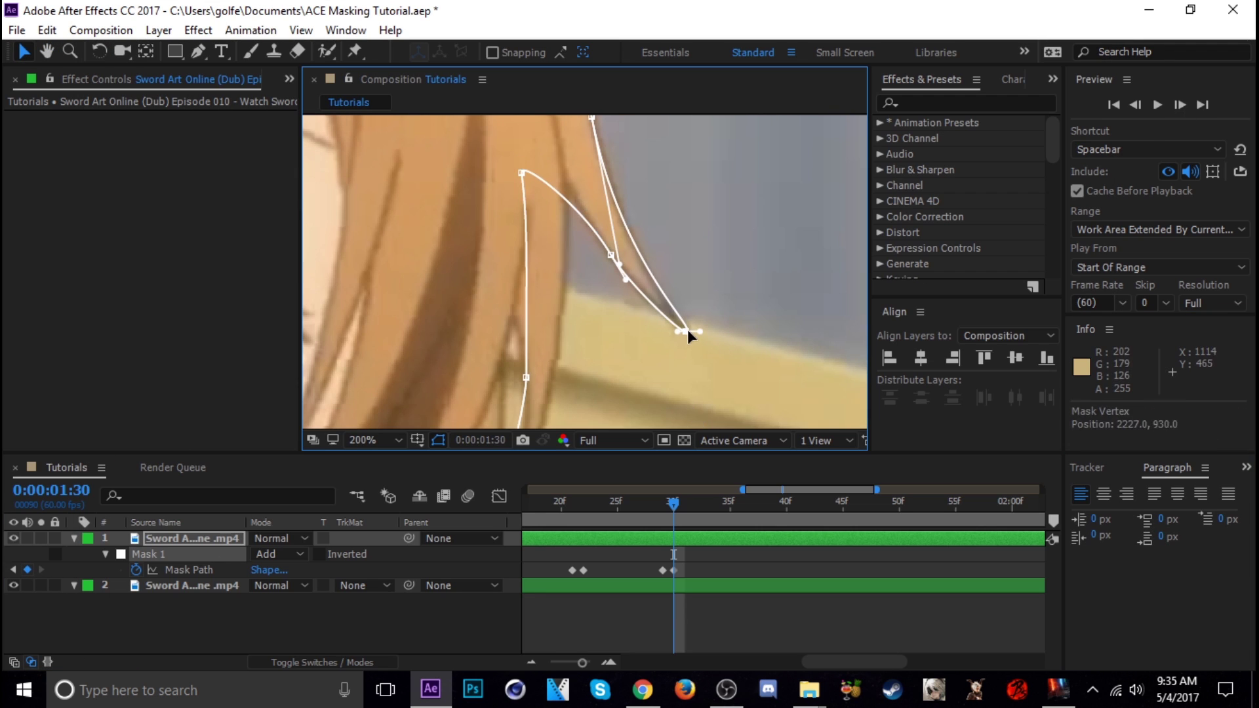
left_click_drag(522, 174, 566, 193)
left_click_drag(547, 368, 557, 299)
left_click_drag(537, 312, 567, 317)
Step: Adjust the mask points down the outer hair edge below the notch toward the shoulder at 0:00:01:30
left_click_drag(562, 377, 518, 223)
left_click_drag(518, 216, 503, 218)
scroll(502, 220, "down", 1)
left_click_drag(551, 367, 524, 207)
scroll(531, 213, "up", 1)
left_click_drag(532, 209, 523, 200)
Step: Refine the mask along the outer hair edge above the strand and up to the crown at 0:00:01:30
left_click_drag(632, 239, 633, 257)
left_click_drag(649, 393, 623, 330)
left_click_drag(632, 422, 623, 422)
scroll(623, 419, "down", 1)
left_click_drag(616, 158, 610, 368)
left_click_drag(610, 262, 649, 373)
left_click_drag(590, 238, 584, 244)
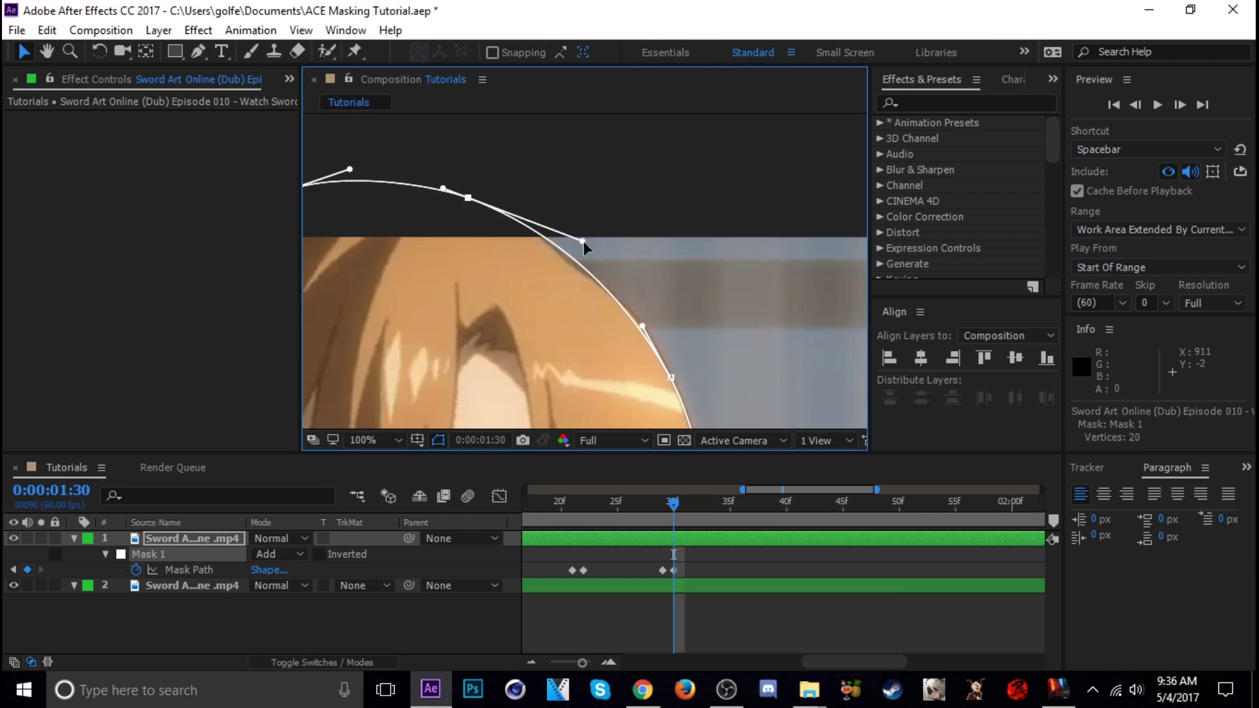
Step: Adjust the mask down the opposite hair edge from the crown to the lower corner at 0:00:01:30
left_click_drag(354, 289, 636, 148)
left_click_drag(457, 152, 547, 124)
left_click_drag(493, 275, 459, 128)
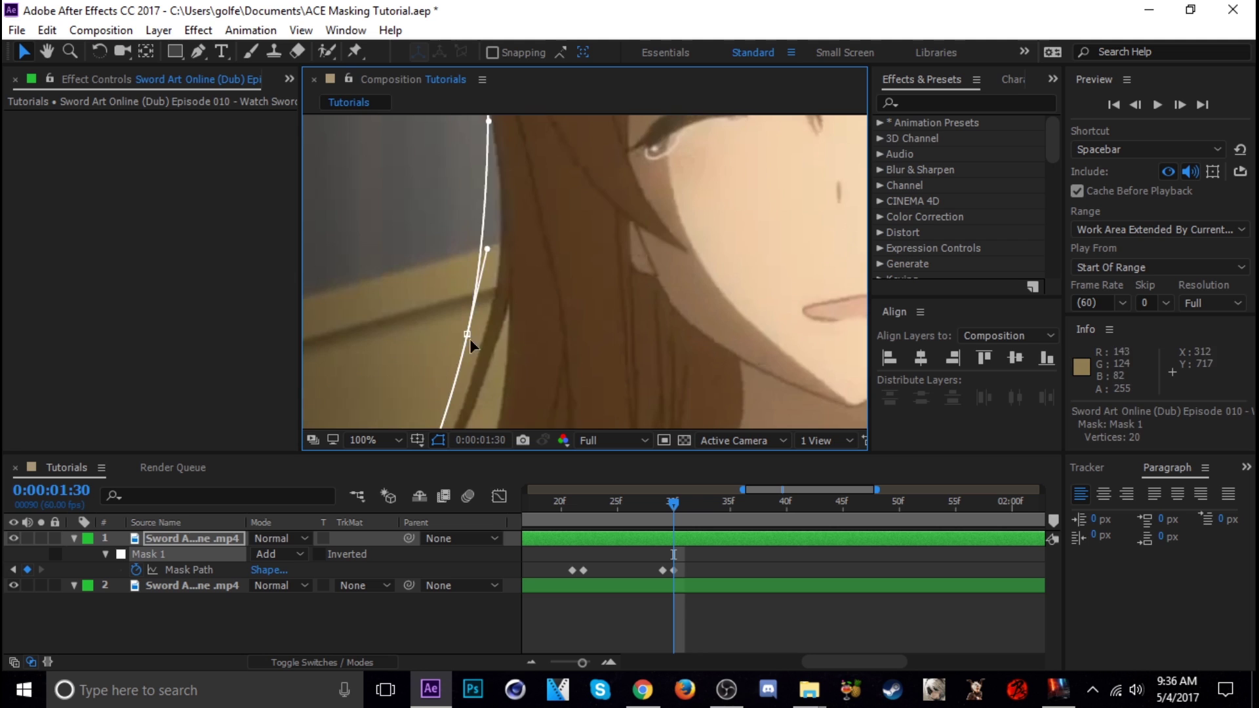
left_click_drag(470, 340, 467, 348)
left_click_drag(462, 321, 480, 130)
left_click_drag(459, 367, 512, 164)
Step: Move to 0:00:01:36, keyframe the mask by shifting its lower shoulder point, and advance to 0:00:01:37
scroll(584, 249, "down", 2)
left_click_drag(590, 253, 548, 298)
left_click_drag(674, 504, 741, 503)
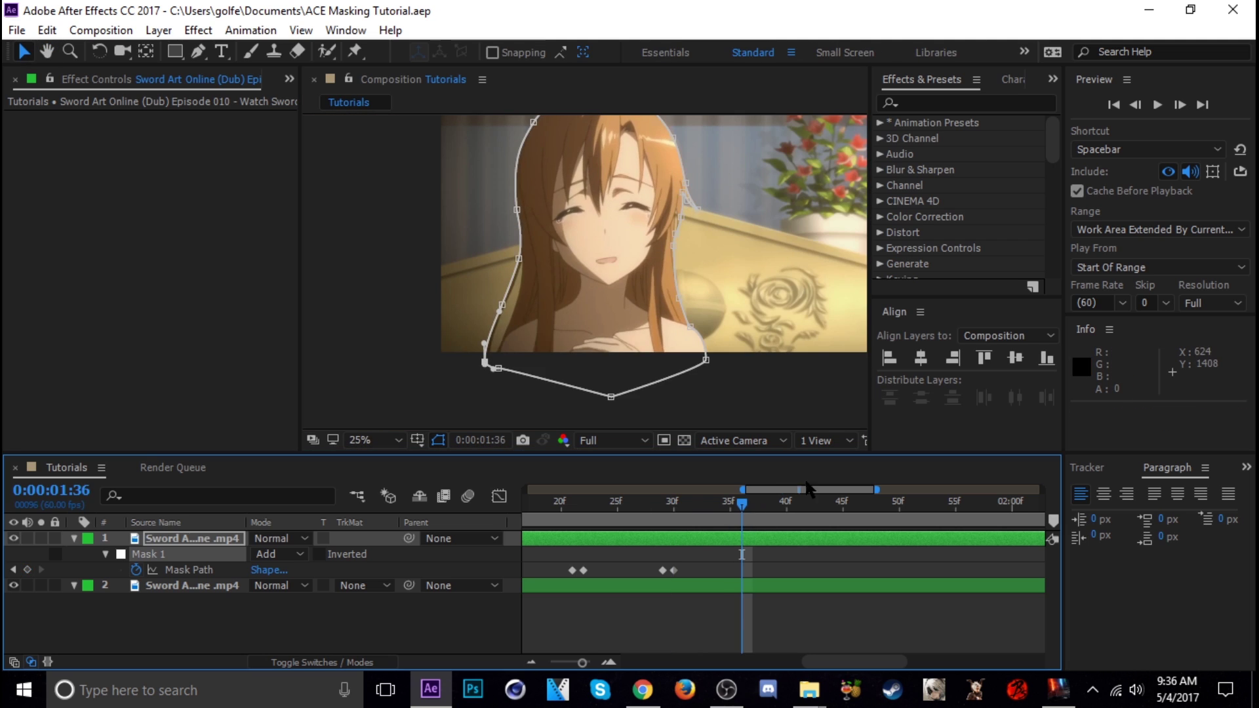
left_click_drag(705, 359, 695, 357)
scroll(584, 249, "up", 1)
left_click_drag(742, 503, 753, 504)
Step: Adjust the mask along the darker side's hair edge up to the crown at 0:00:01:37
scroll(498, 249, "up", 1)
left_click_drag(347, 227, 577, 233)
left_click_drag(541, 226, 562, 196)
left_click_drag(613, 144, 571, 386)
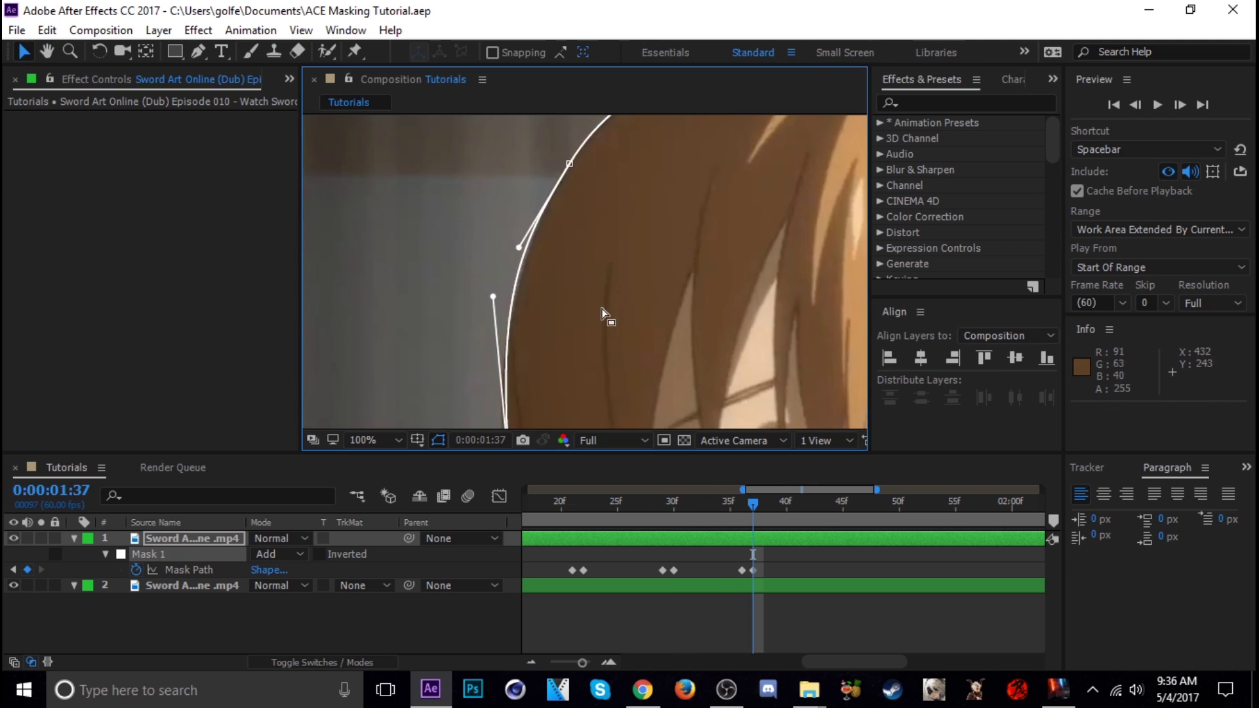
left_click_drag(668, 289, 407, 276)
Step: Adjust the mask along the lighter side's hair edge from the crown down to the loose strand at 0:00:01:37
left_click_drag(715, 164, 442, 158)
left_click_drag(615, 337, 621, 316)
left_click_drag(646, 393, 636, 283)
scroll(657, 329, "up", 1)
left_click_drag(733, 393, 741, 395)
left_click_drag(643, 320, 669, 330)
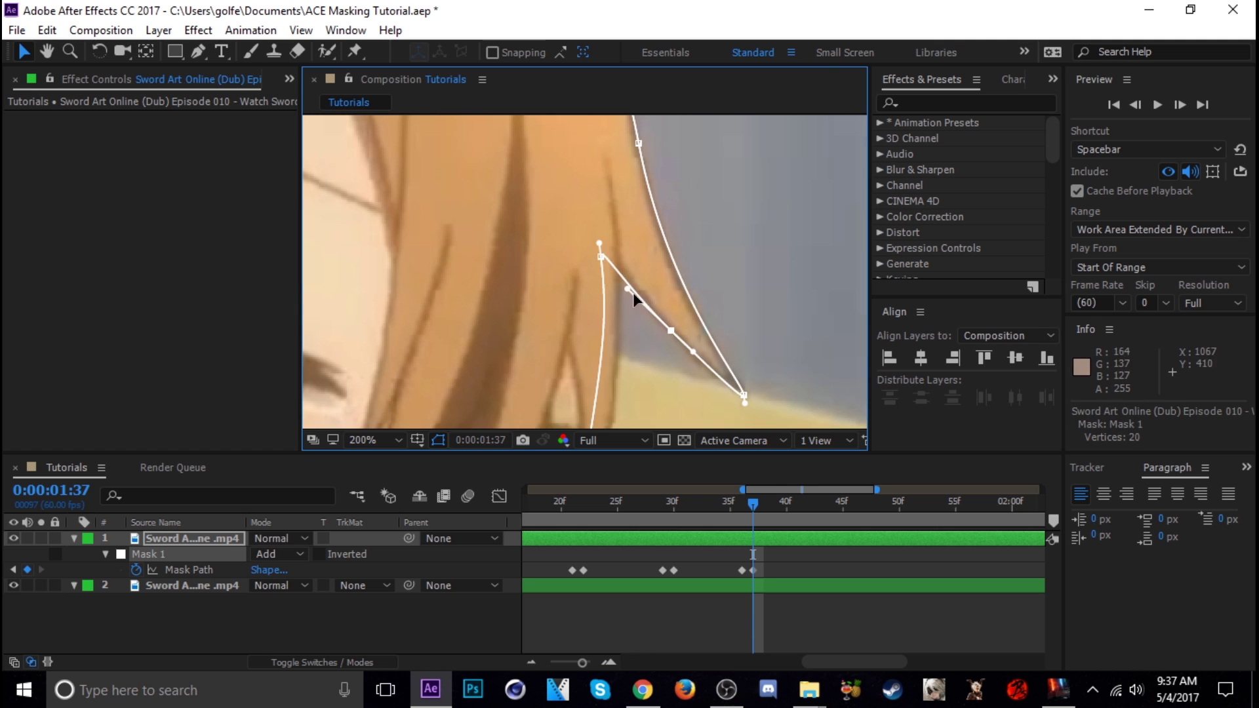
Step: Refine the mask from the strand's inner notch down the lighter hair edge to the shoulder and lower corner at 0:00:01:37
left_click_drag(602, 254, 618, 274)
left_click_drag(627, 385, 518, 157)
left_click_drag(473, 230, 488, 238)
left_click_drag(524, 387, 498, 170)
left_click_drag(528, 374, 542, 360)
left_click_drag(622, 393, 448, 177)
left_click_drag(469, 229, 480, 244)
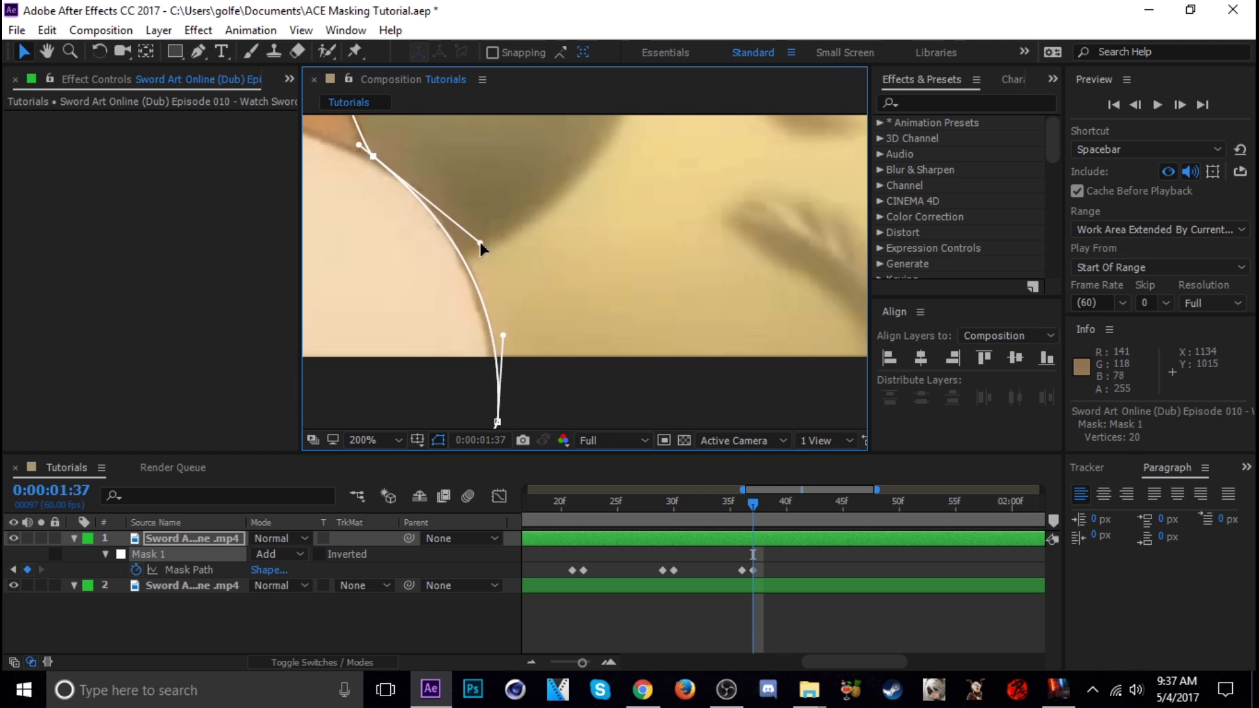
scroll(482, 263, "down", 1)
left_click_drag(367, 288, 773, 295)
left_click_drag(497, 396, 507, 393)
scroll(557, 342, "down", 3)
Step: Move to 0:00:01:44, add a mask path keyframe, and advance to 0:00:01:45
left_click(1179, 104)
left_click(1179, 105)
left_click(1136, 105)
left_click(27, 570)
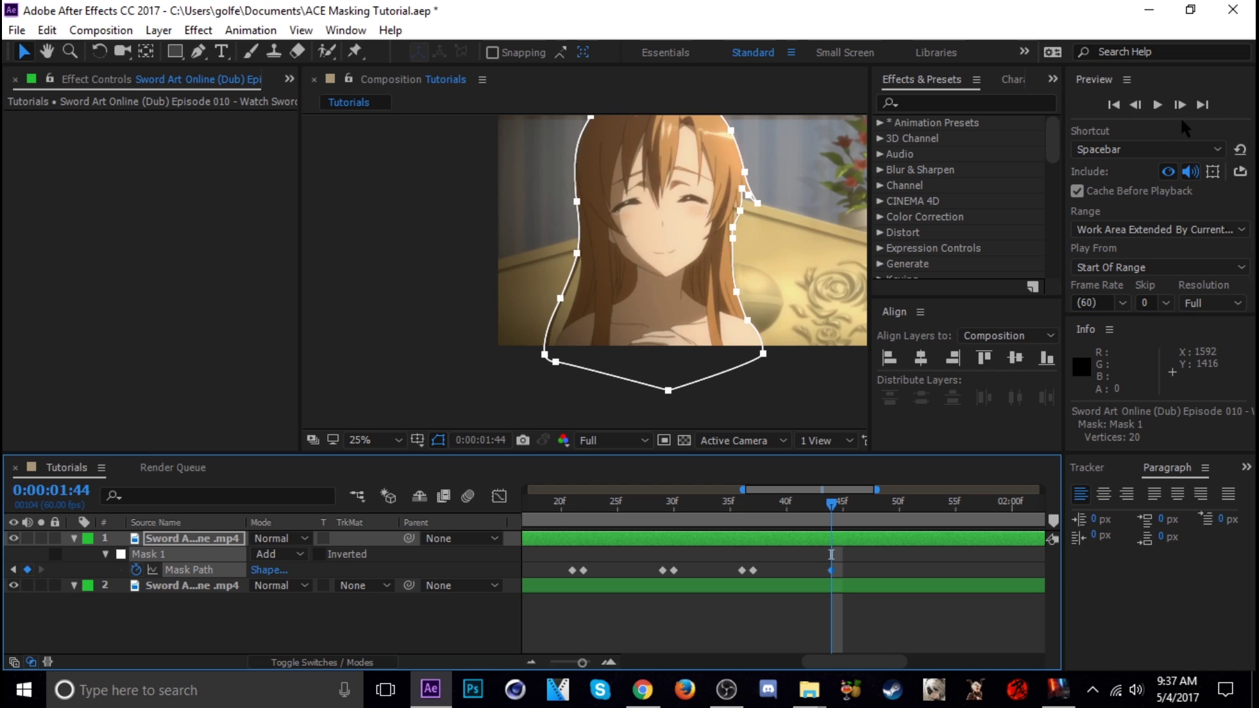
left_click(1179, 105)
Step: Adjust the mask from the darker side's lower corner up the hair edge to the crown at 0:00:01:45
key("minus")
left_click_drag(794, 527, 1042, 532)
scroll(606, 275, "up", 3)
left_click(186, 523)
left_click_drag(406, 400, 548, 185)
left_click_drag(479, 377, 473, 381)
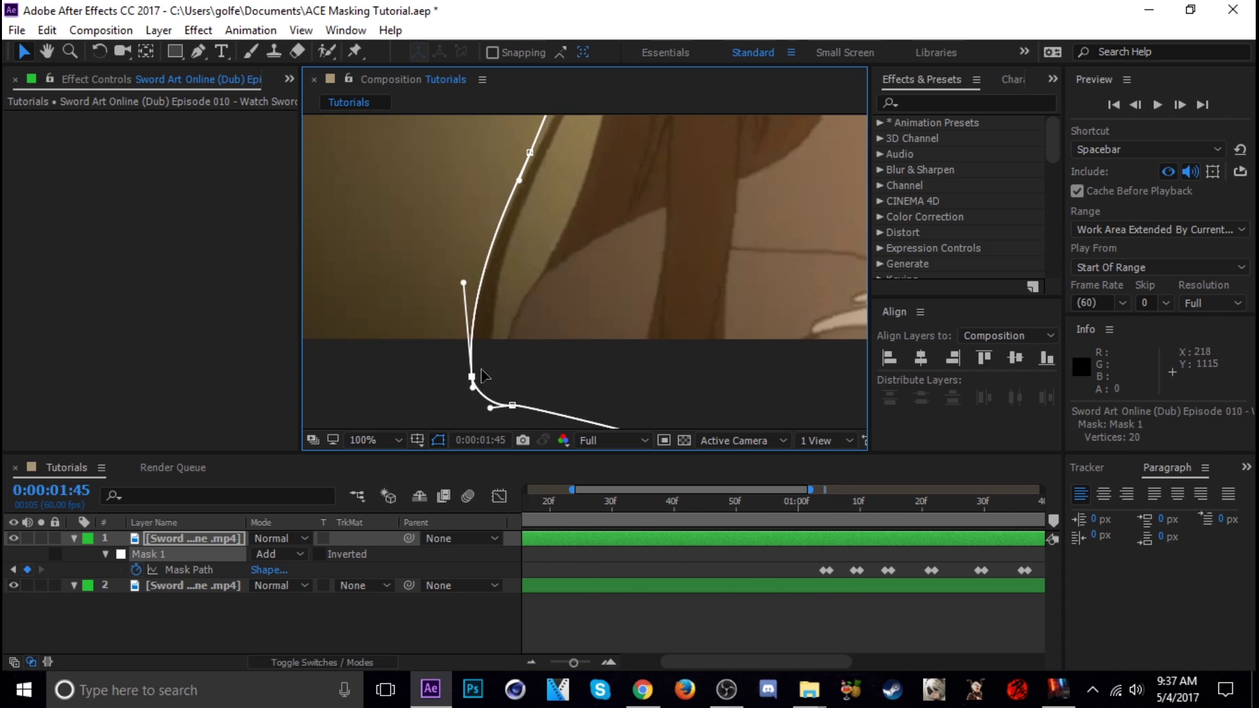
left_click_drag(531, 124, 540, 419)
left_click_drag(613, 263, 609, 275)
left_click_drag(606, 141, 603, 413)
left_click_drag(604, 262, 612, 258)
left_click_drag(655, 197, 548, 269)
left_click_drag(710, 209, 710, 202)
Step: Fit the mask down the lighter side's hair edge from the crown to the loose strand's notch at 0:00:01:45
left_click_drag(721, 263, 511, 180)
left_click_drag(680, 219, 674, 225)
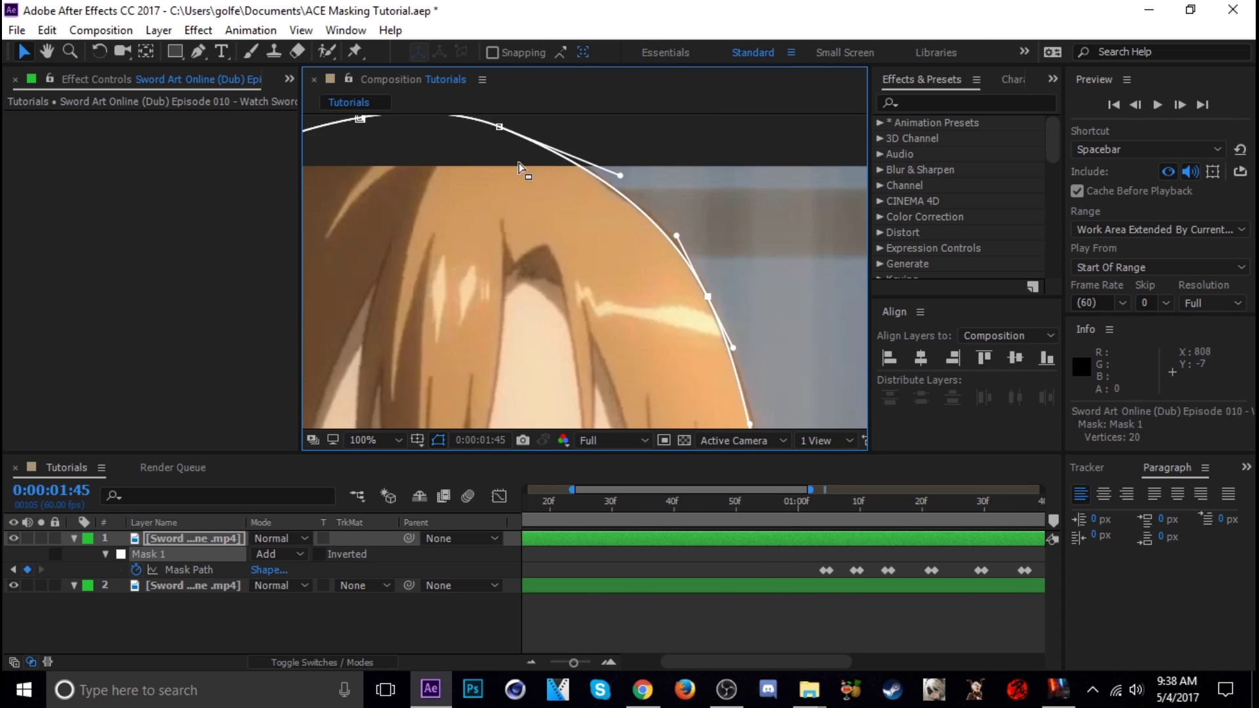
left_click_drag(694, 328, 577, 193)
left_click_drag(622, 266, 626, 262)
scroll(669, 426, "up", 1)
left_click_drag(493, 210, 499, 196)
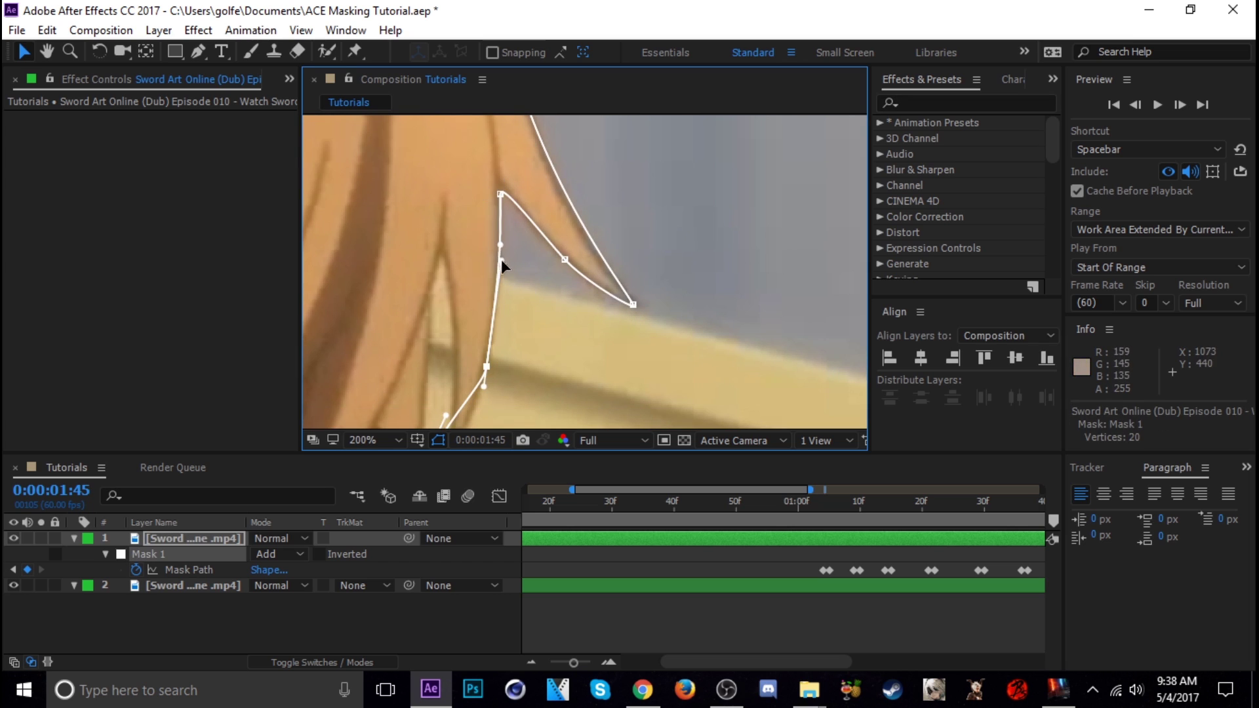
Step: Adjust the mask down the lighter hair edge below the strand at 0:00:01:45 and save the project
left_click_drag(488, 419, 488, 236)
left_click_drag(432, 406, 455, 230)
left_click_drag(423, 407, 446, 232)
left_click_drag(499, 406, 449, 216)
left_click_drag(498, 406, 446, 220)
scroll(656, 354, "down", 3)
key("ctrl+s")
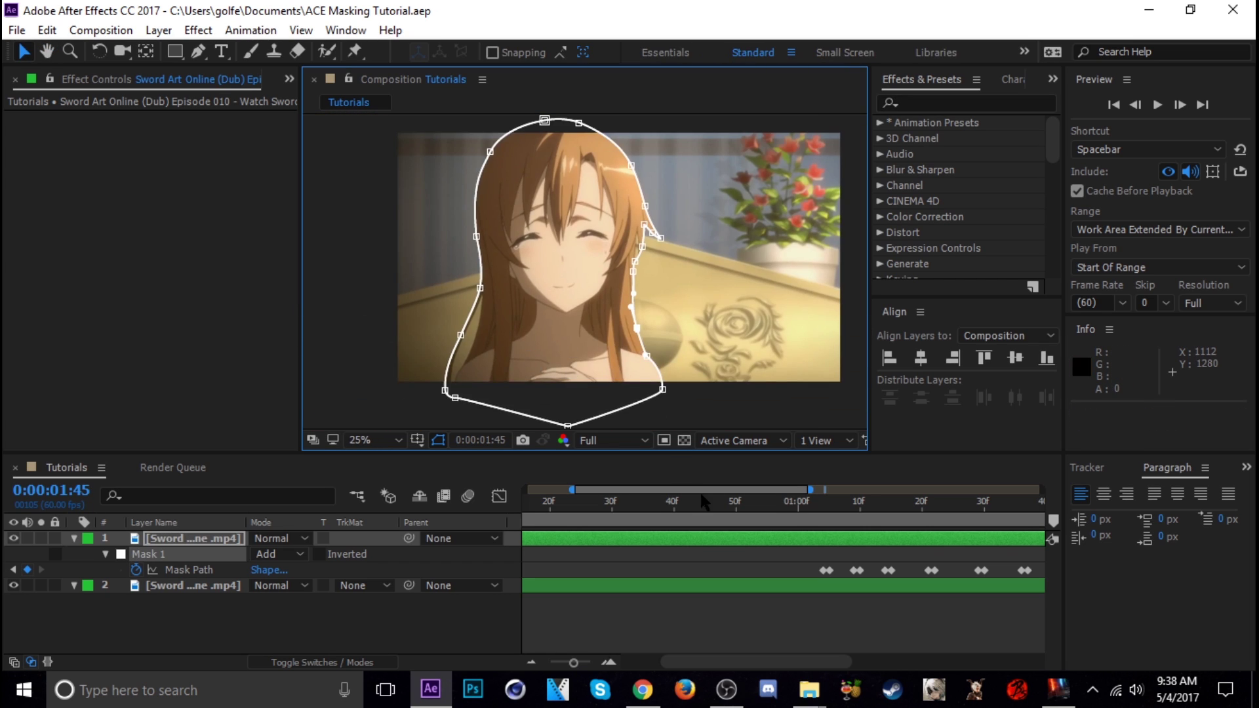
Step: Hide the unmasked clip layer and scrub through the timeline to examine the cut-out's edges up close
scroll(701, 502, "down", 3)
left_click(853, 619)
left_click(972, 505)
left_click(13, 585)
left_click_drag(973, 504, 546, 523)
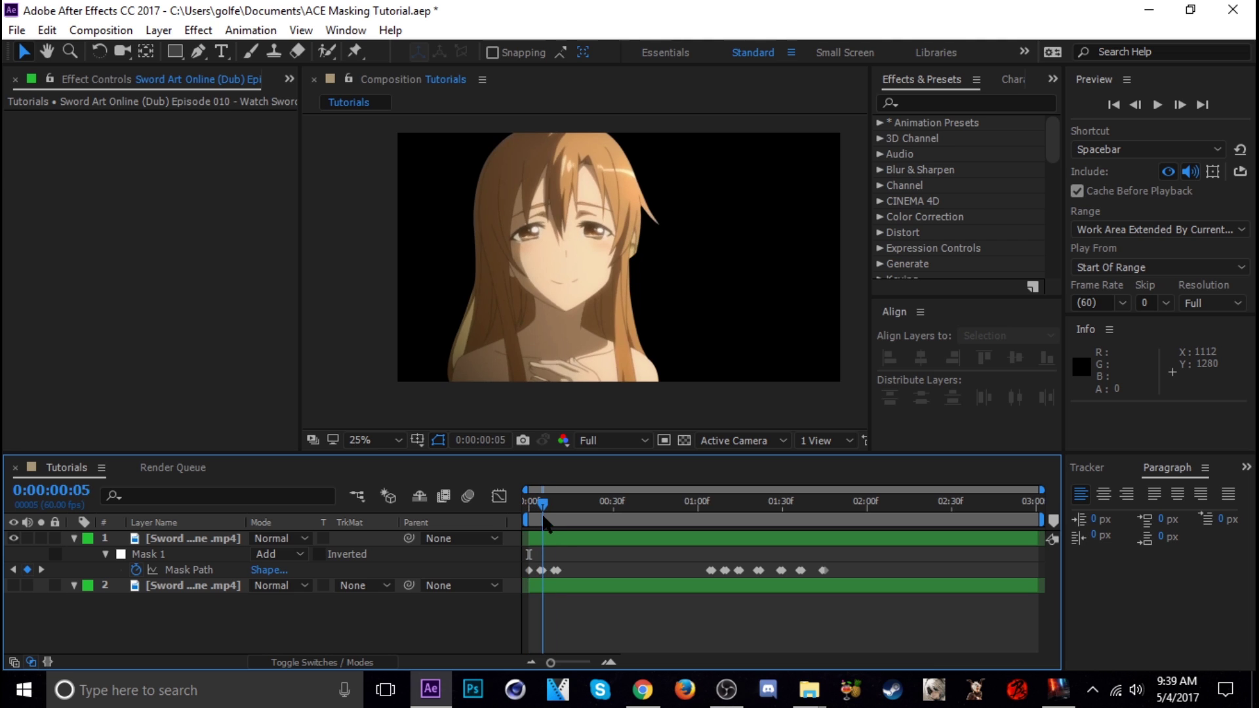
scroll(634, 248, "up", 2)
left_click(634, 248)
left_click(619, 288)
scroll(619, 289, "up", 1)
scroll(639, 368, "down", 1)
left_click_drag(633, 387, 636, 342)
left_click(741, 618)
Step: Save the project and play back the masked clip with the whole frame fitted in view
scroll(639, 295, "down", 4)
key("ctrl+s")
key("shift+slash")
left_click(741, 609)
key("space")
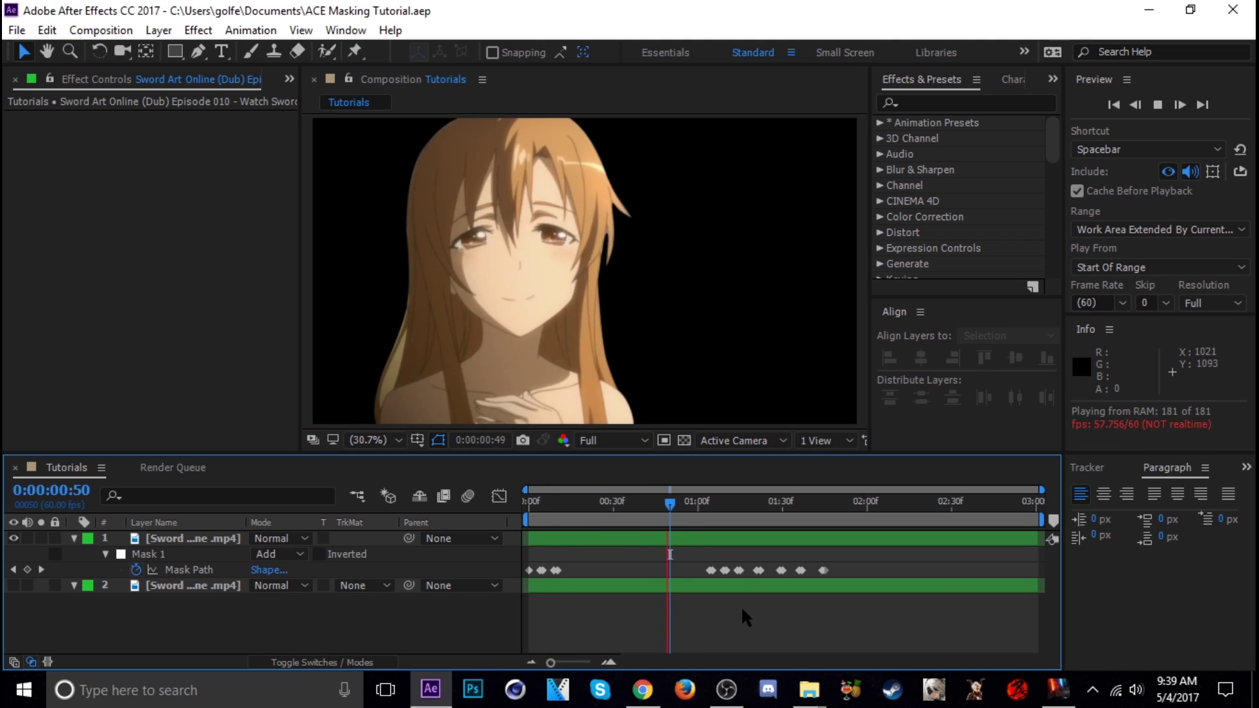
key("space")
Step: Set the mask's feather to 10 pixels and its expansion to 2 pixels, and preview the softened cut-out
key("f")
left_click(275, 570)
type("10")
left_click(500, 627)
key("m")
key("m")
left_click(257, 617)
key("space")
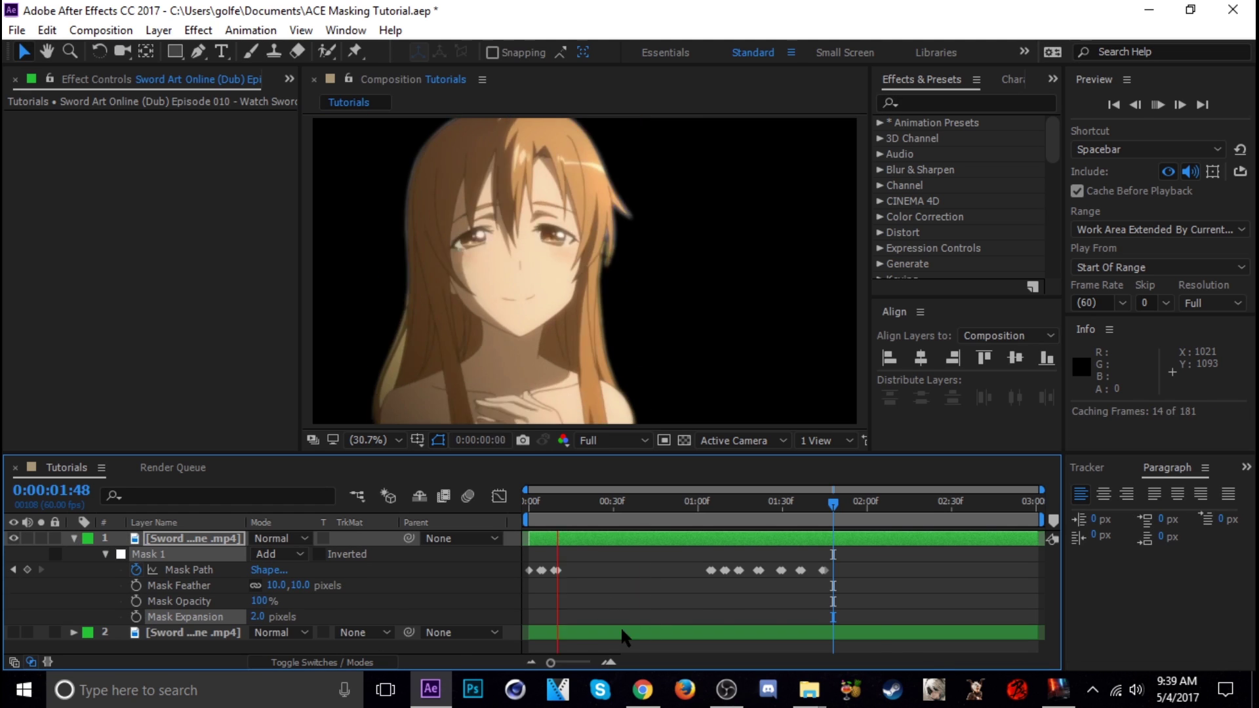
left_click(74, 538)
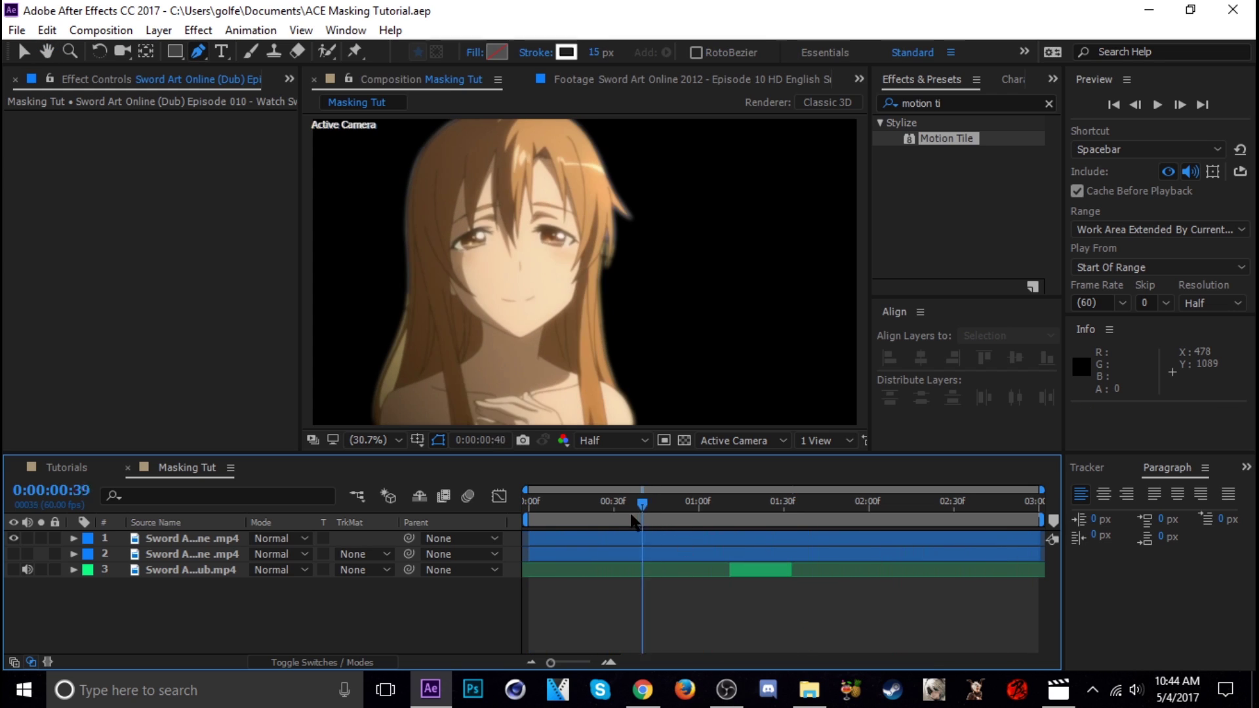
Step: Play and scrub through the Masking Tut composition to check how the cut-out follows the character
key("space")
left_click(569, 505)
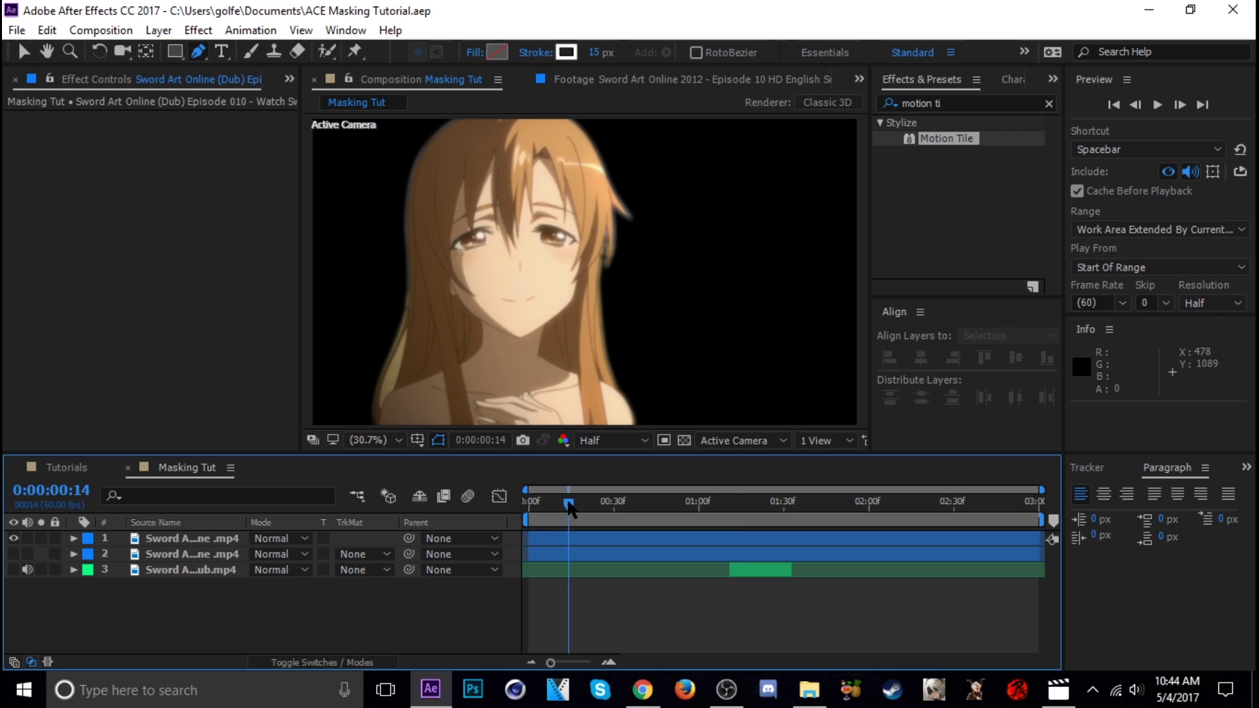
left_click_drag(657, 506, 1044, 492)
left_click_drag(914, 503, 577, 509)
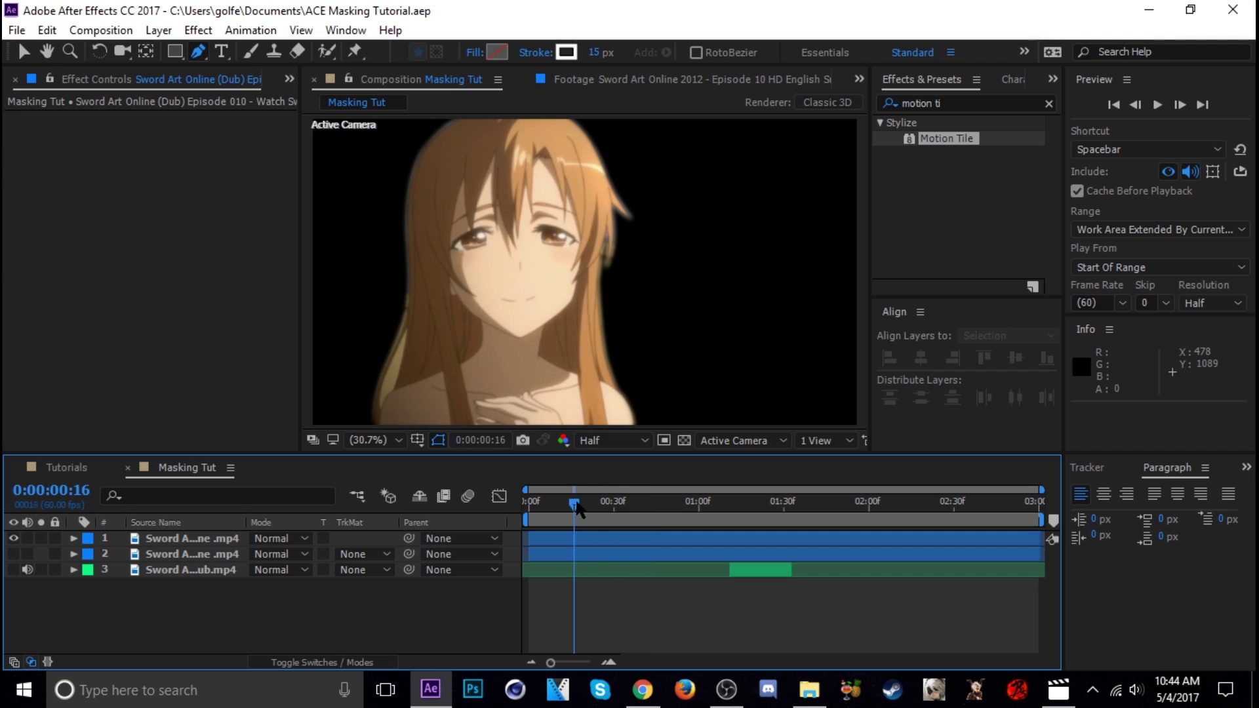
Step: Show the unmasked clip layer again, move to 0:00:00:38, and duplicate the masked character layer
left_click(13, 554)
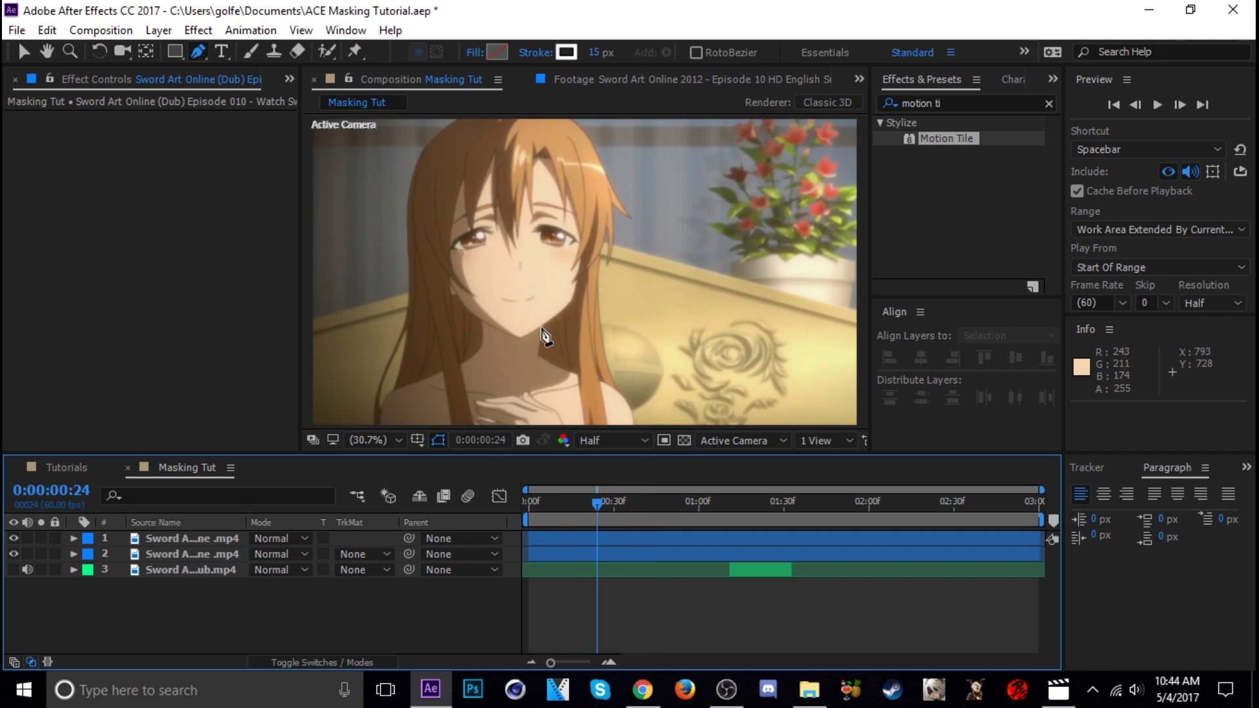
key("v")
left_click_drag(702, 517, 639, 508)
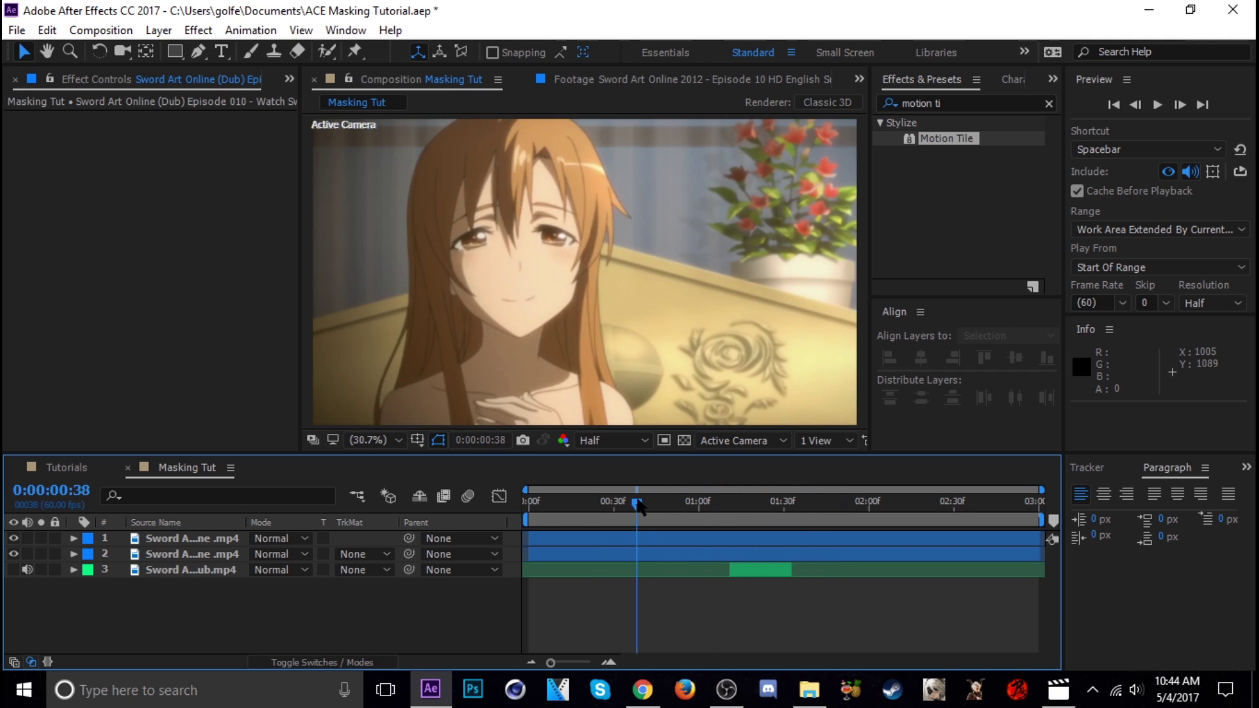
left_click(170, 539)
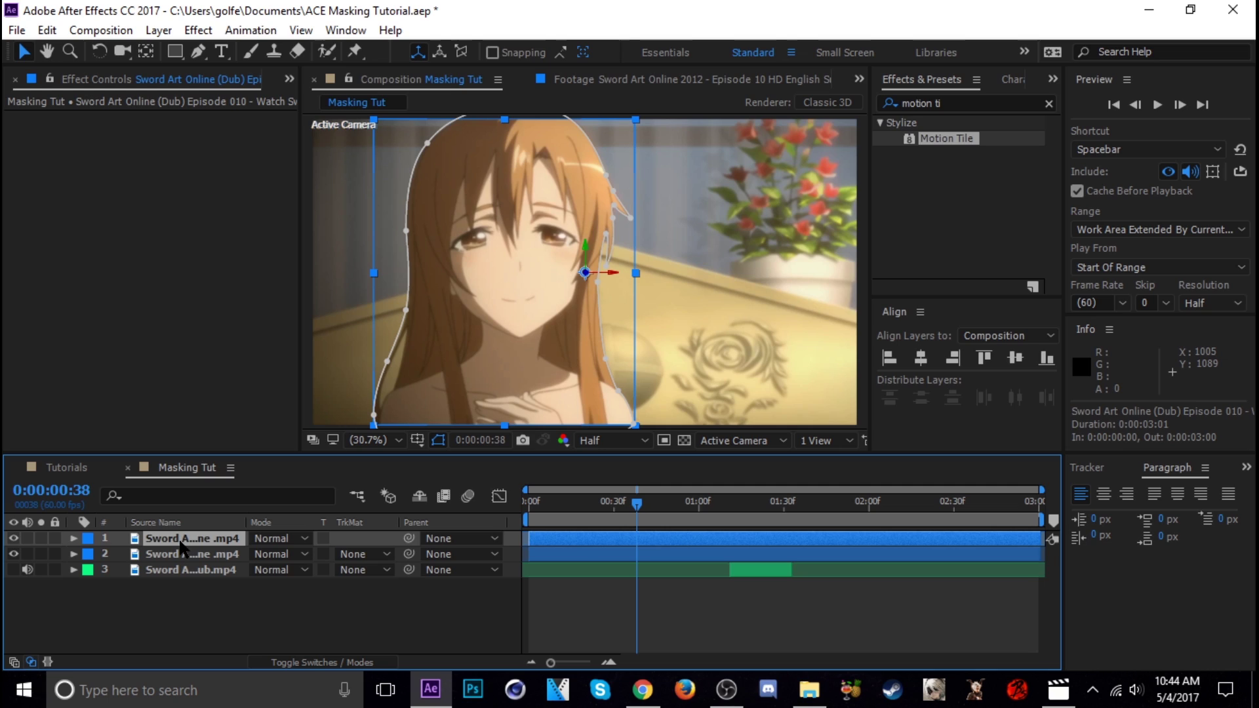
key("ctrl+d")
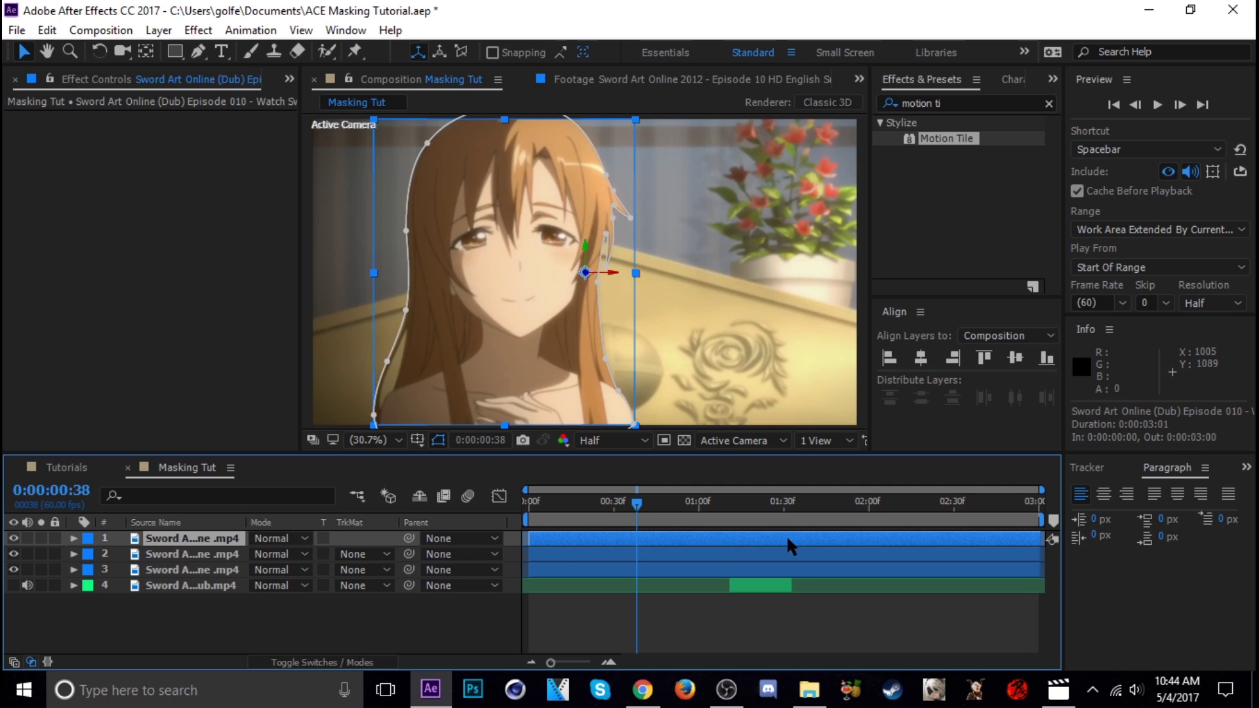
Step: Find the Saber effect and apply it to the lower copy of the masked character layer
left_click(156, 555)
left_click(954, 105)
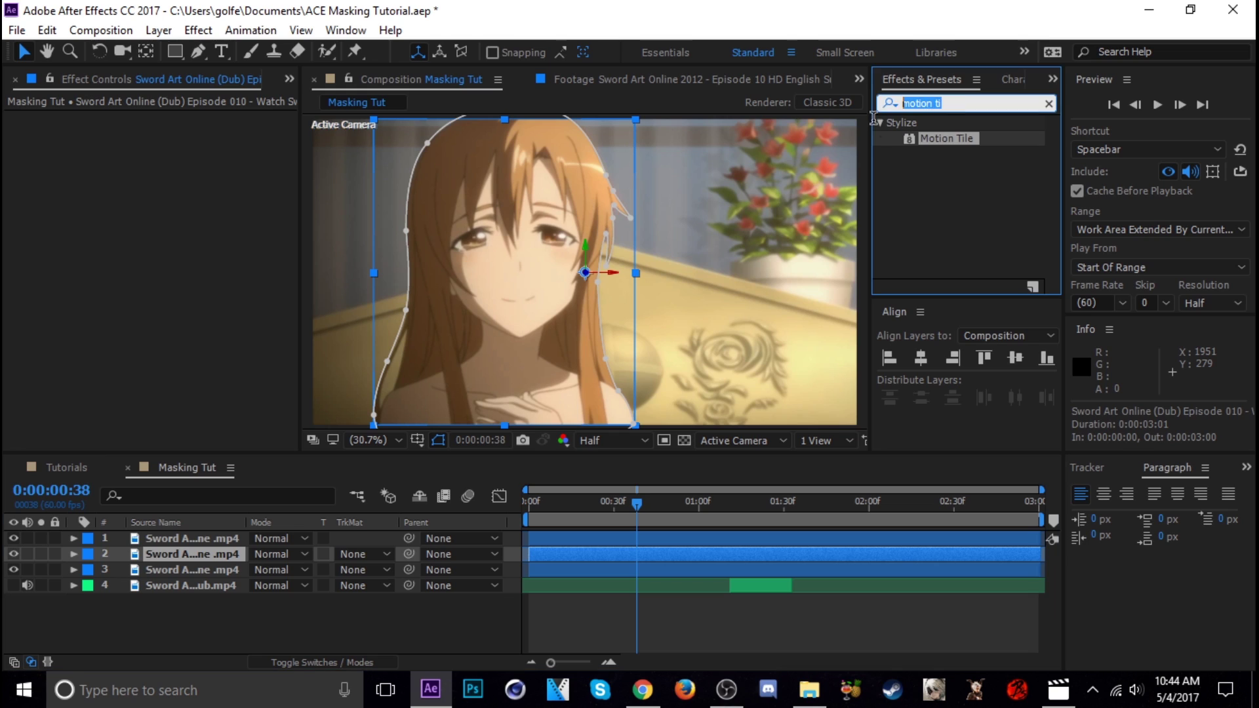
key("BackSpace")
type("saber")
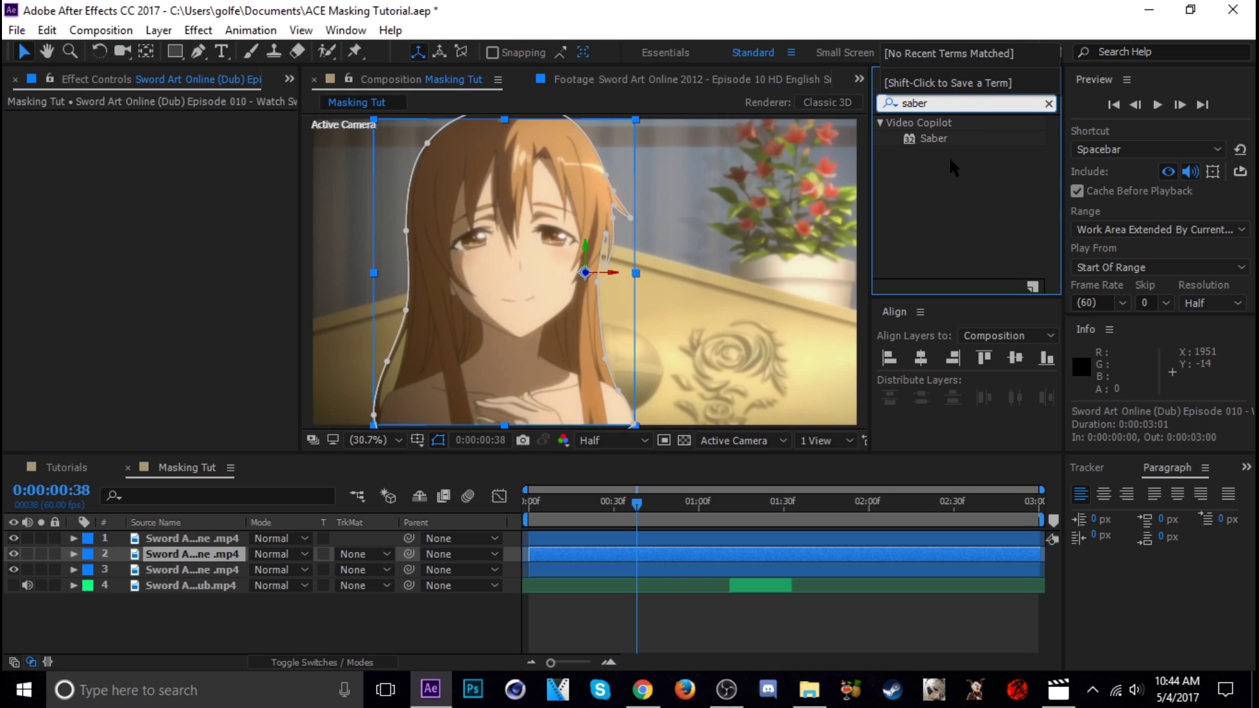
double_click(933, 139)
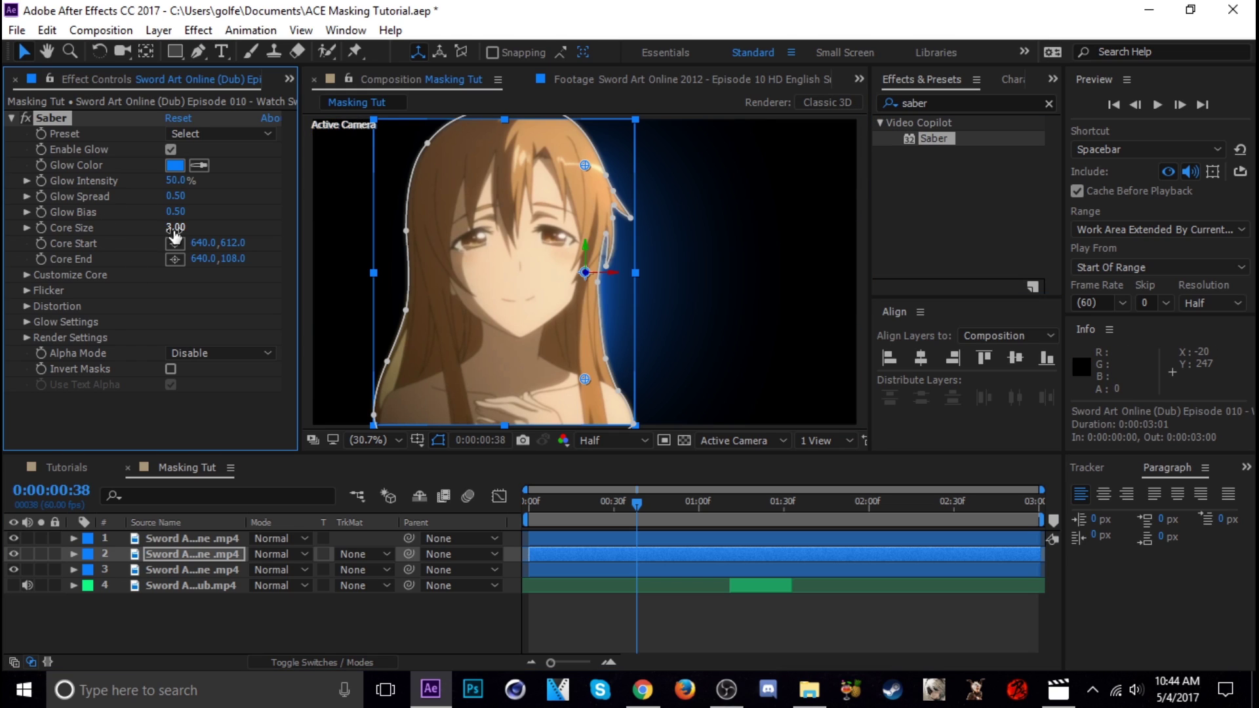
Step: Set Saber's core type to Layer Masks so the glow follows the character's outline
left_click(28, 275)
left_click(214, 253)
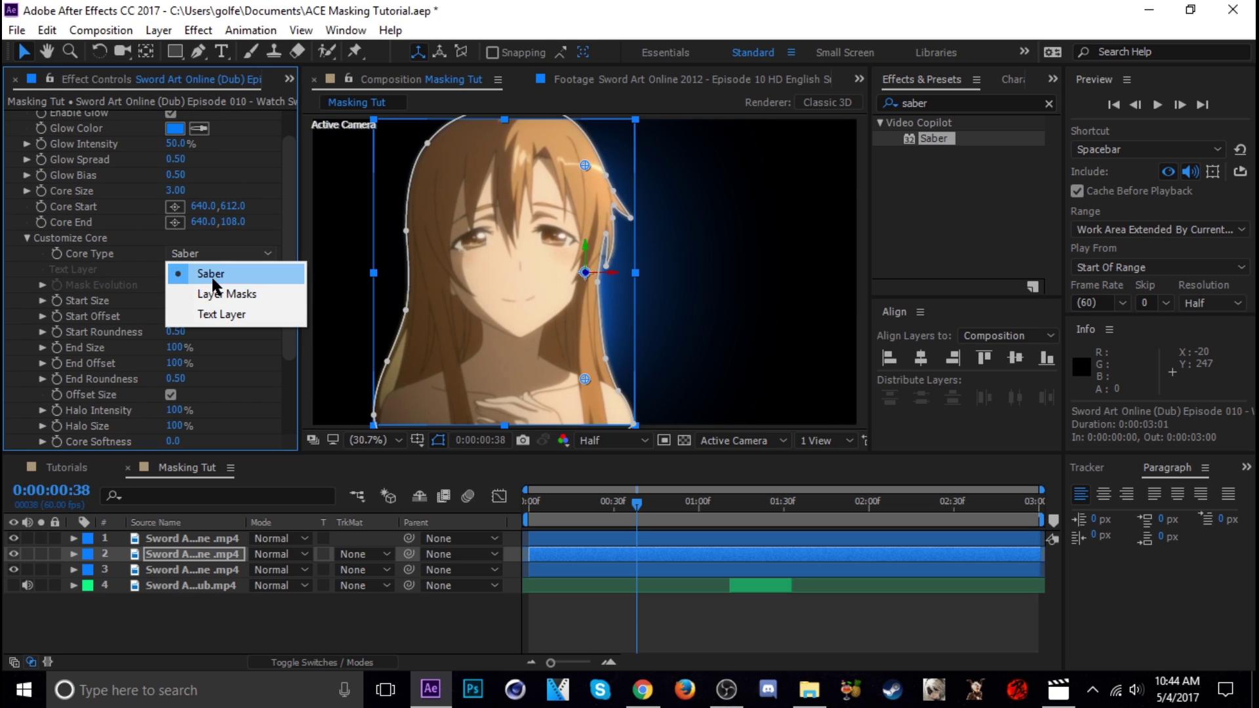
left_click(221, 296)
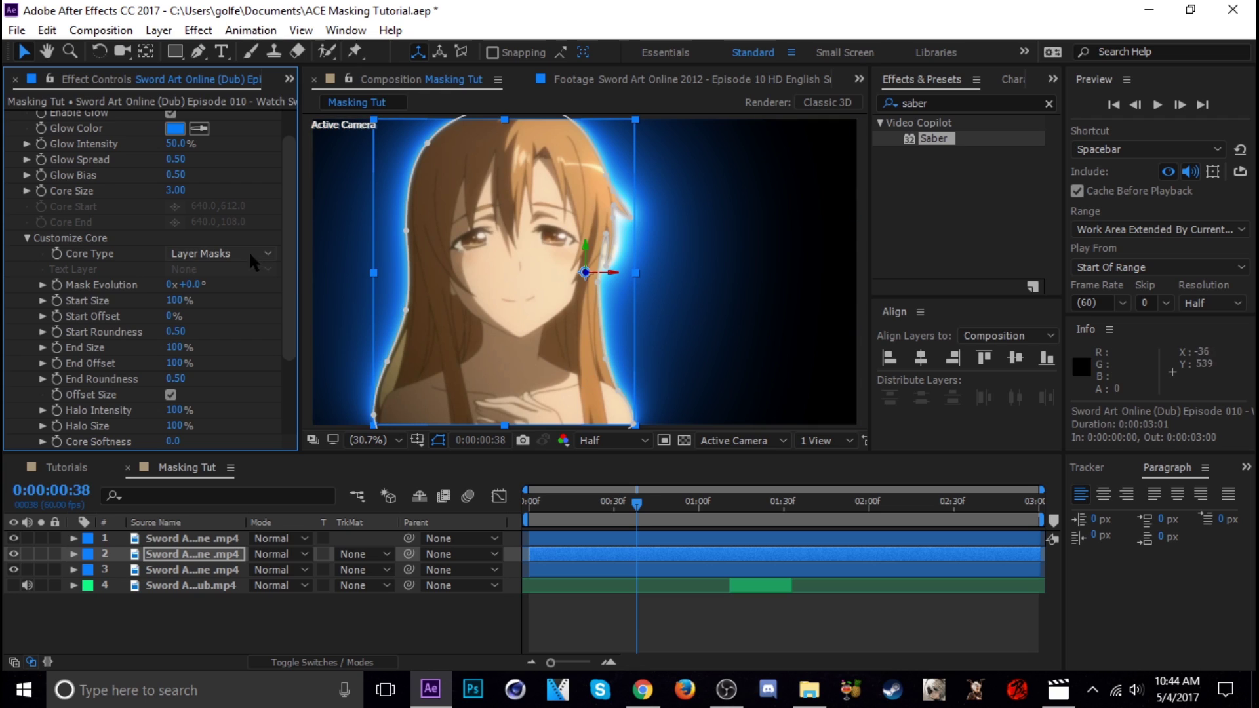
scroll(284, 190, "up", 2)
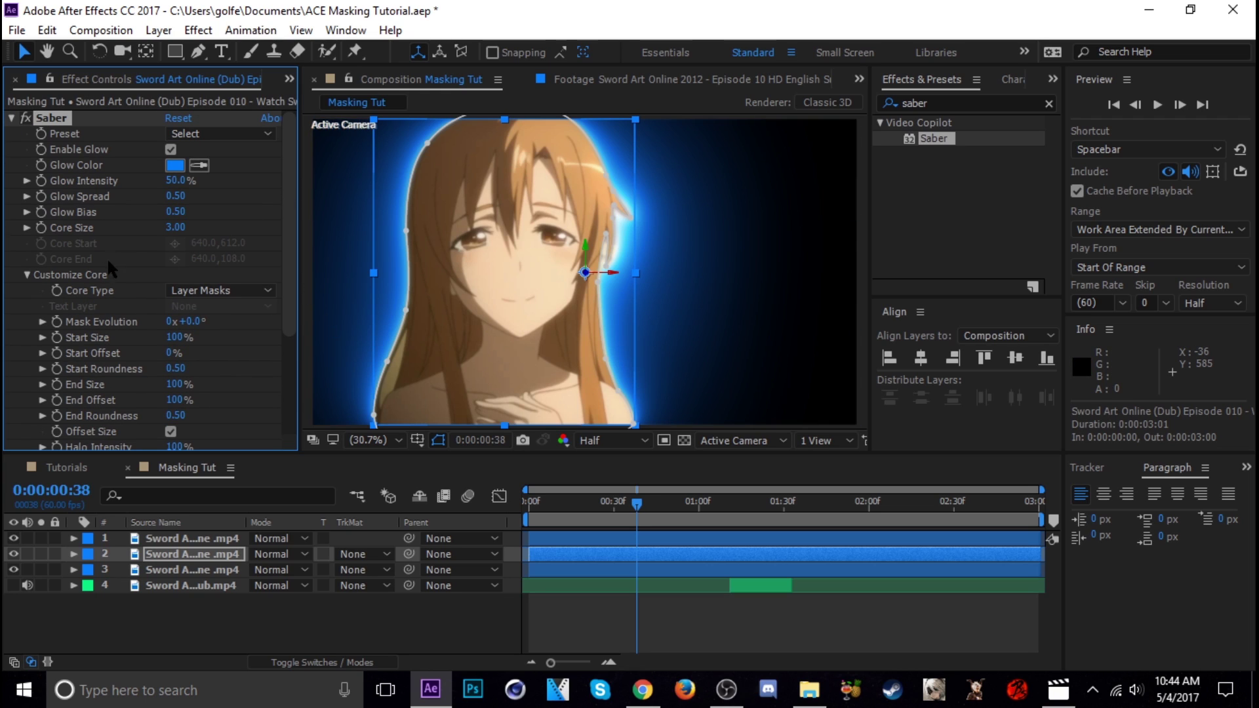
left_click(27, 276)
Step: Try out the Electric and Inferno presets on the Saber glow
left_click(230, 134)
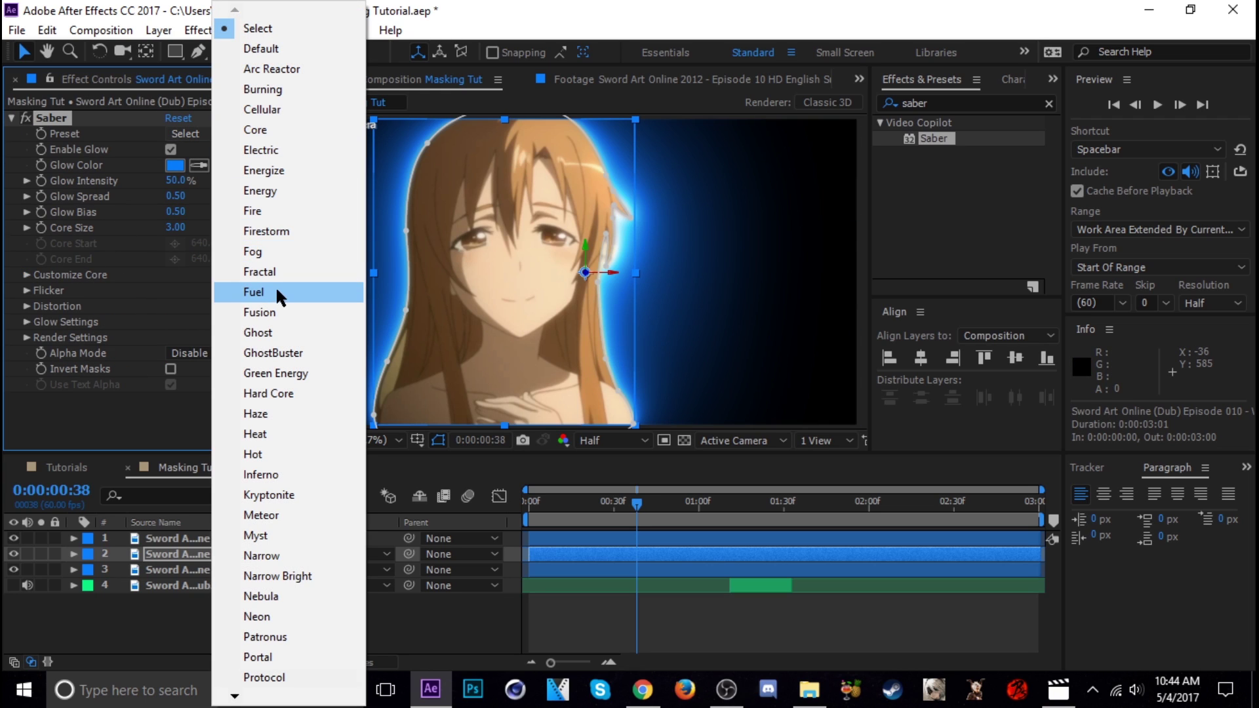
left_click(262, 150)
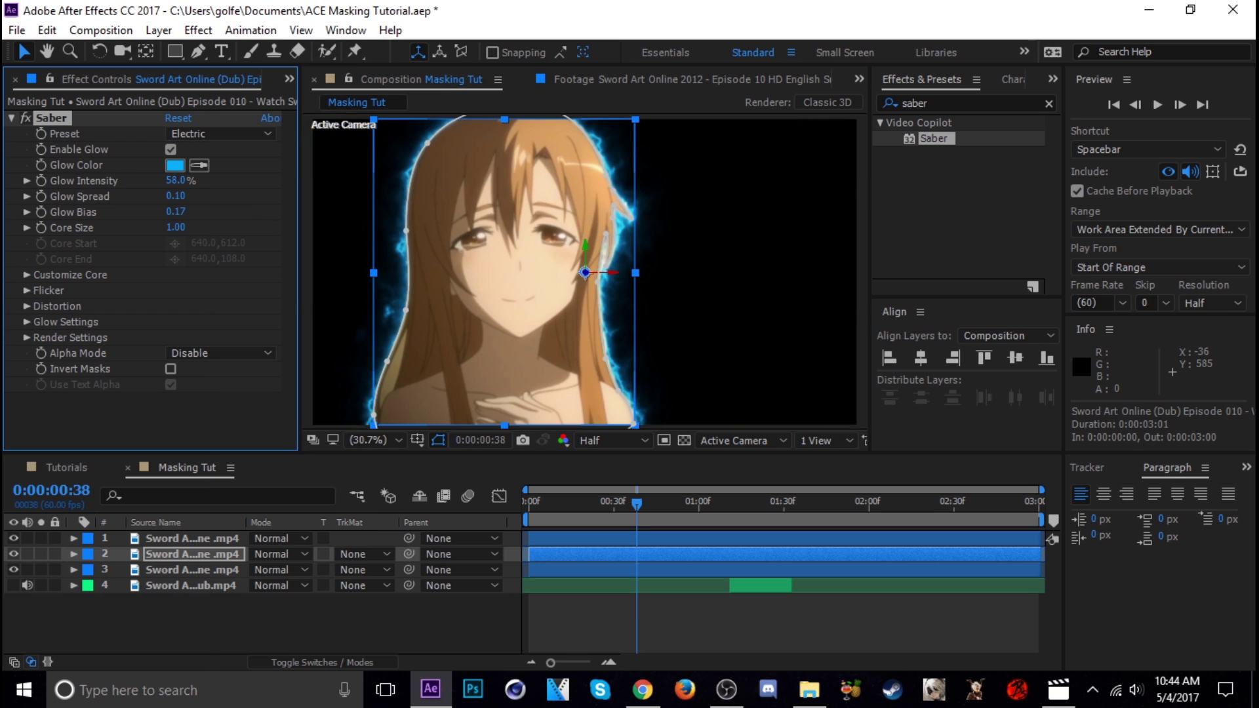
left_click(208, 134)
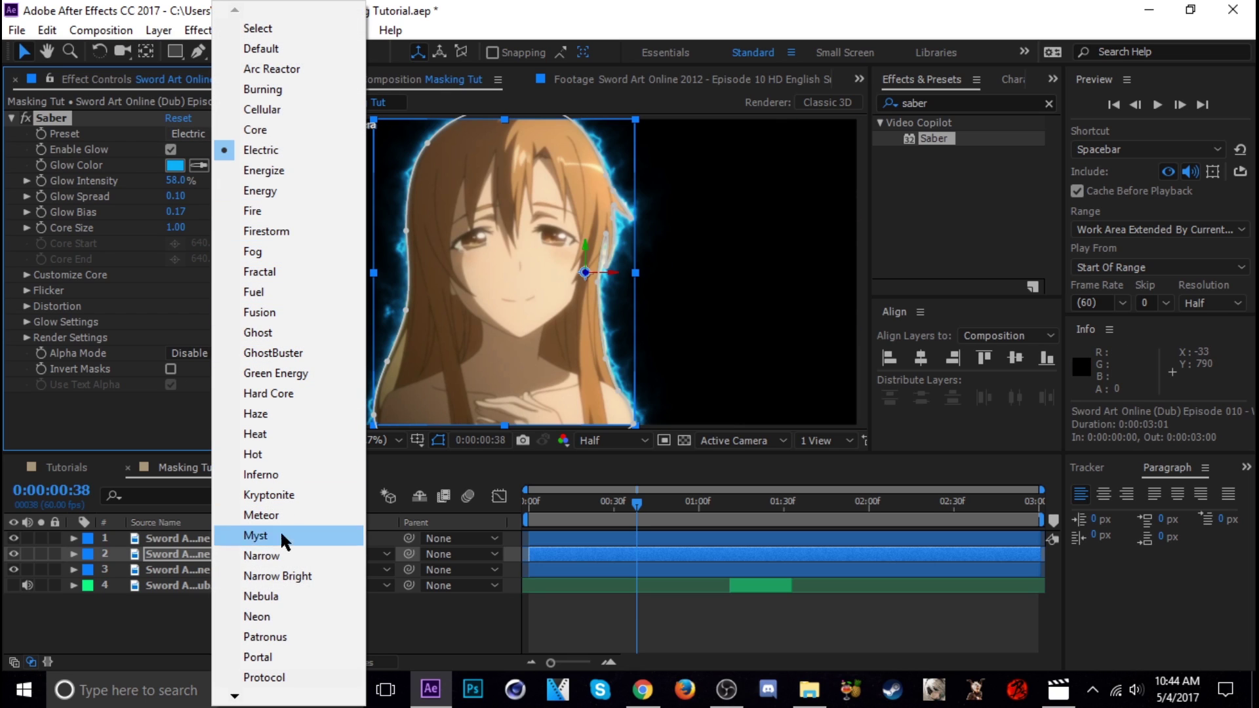
mouse_move(234, 698)
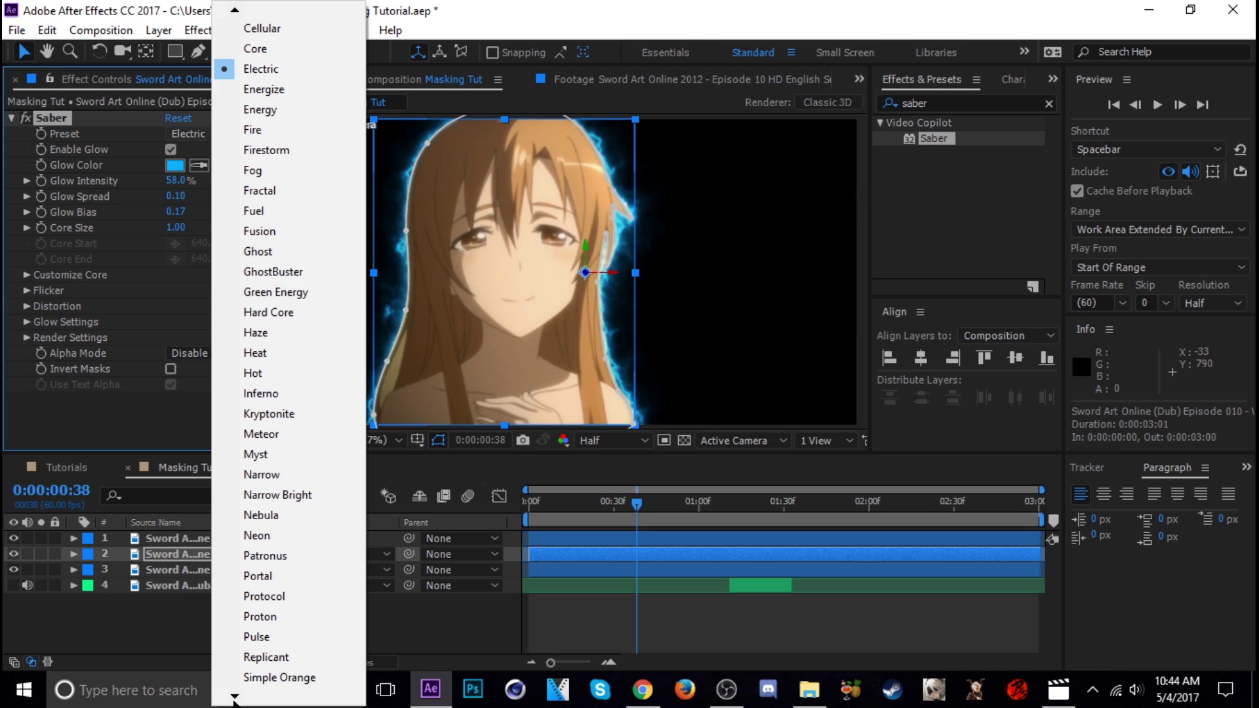
left_click(269, 392)
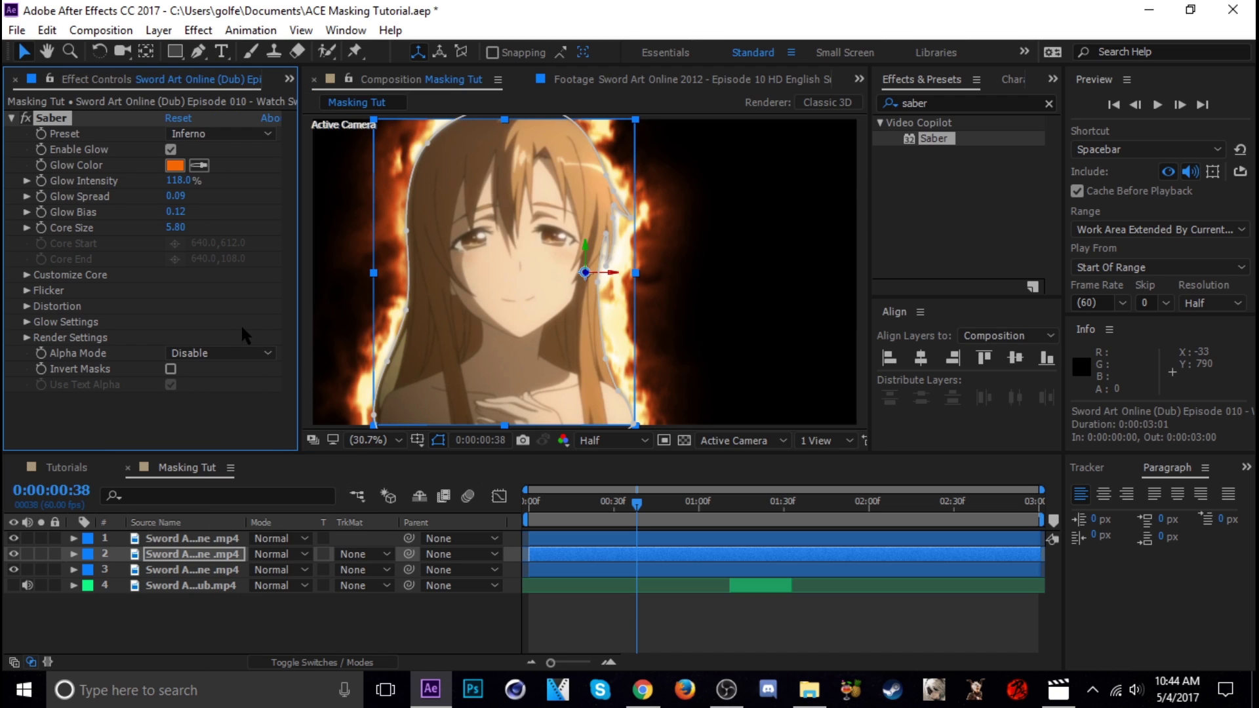
Step: Check the Saber preset and settings used in the Tutorials composition, and return to Masking Tut
left_click(9, 118)
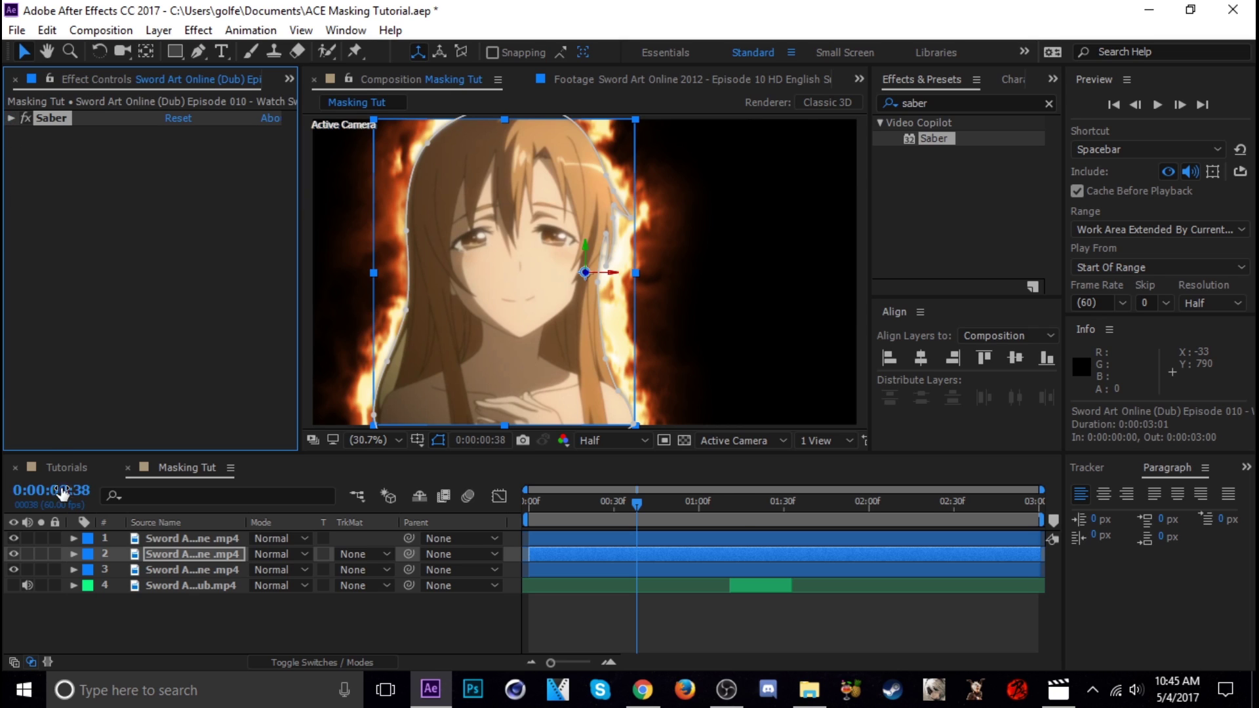
left_click(66, 467)
scroll(170, 587, "down", 1)
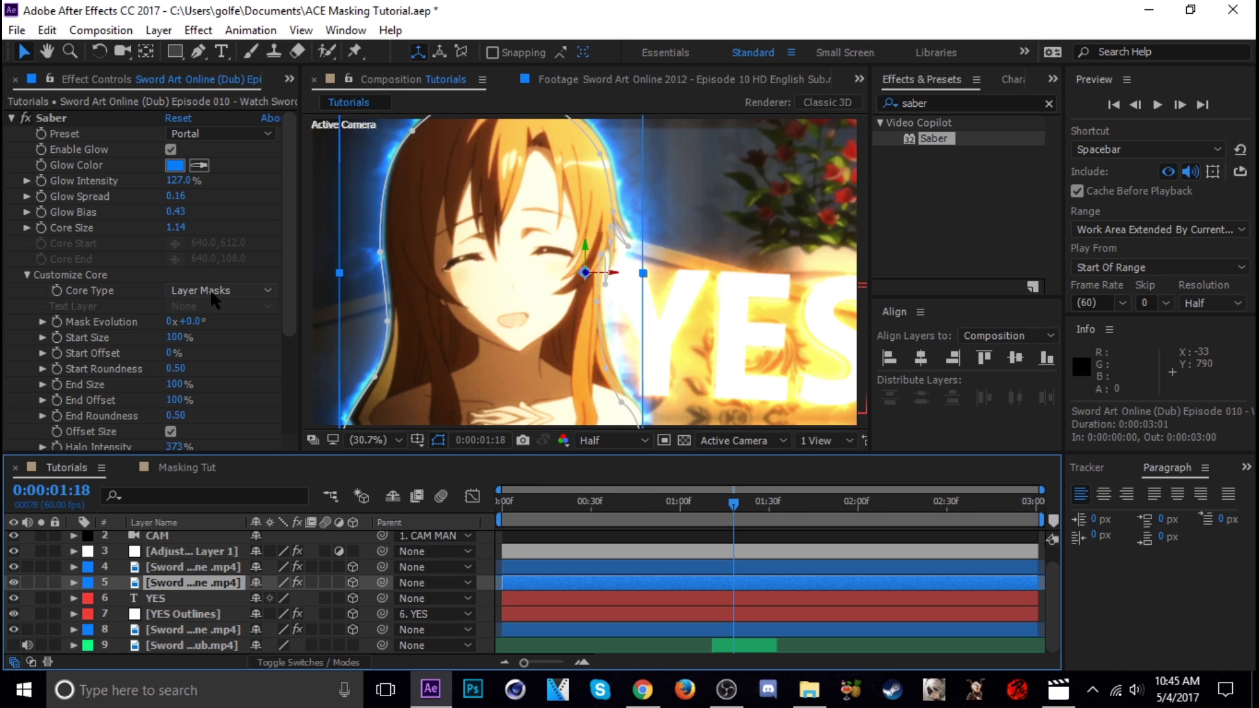
left_click(183, 471)
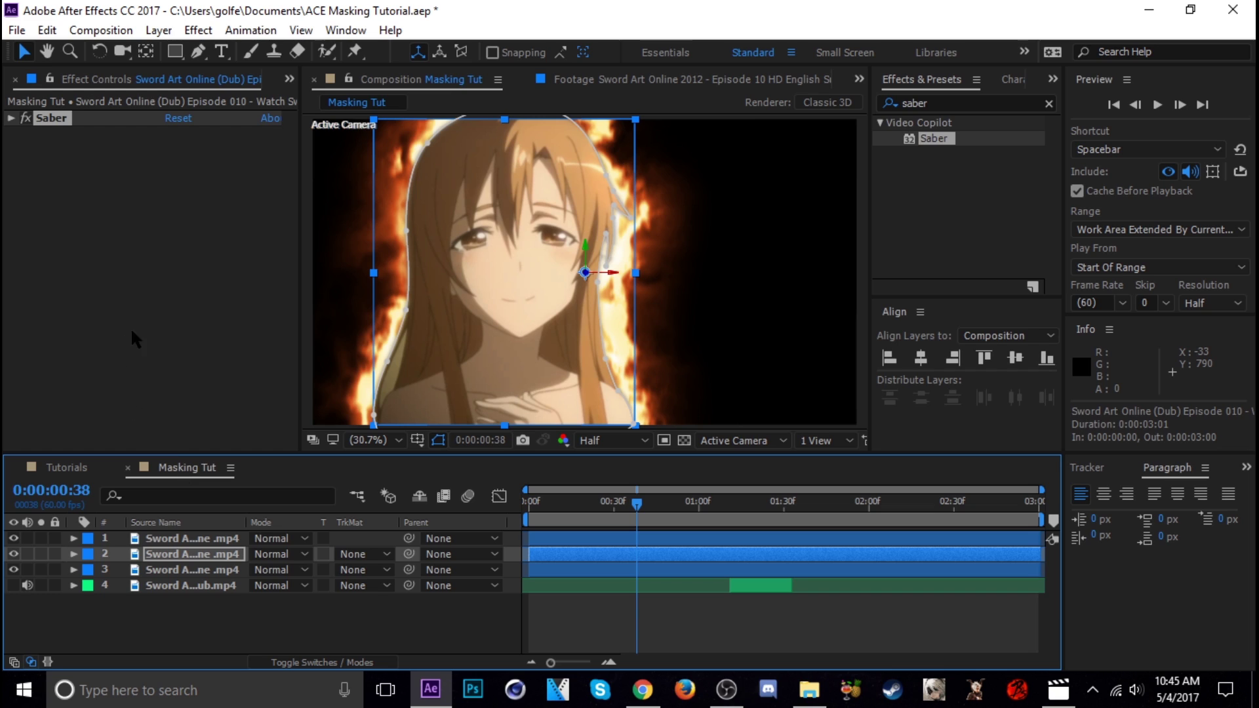
Step: Set the Saber preset to Portal on the lower masked layer
left_click(10, 118)
left_click(206, 143)
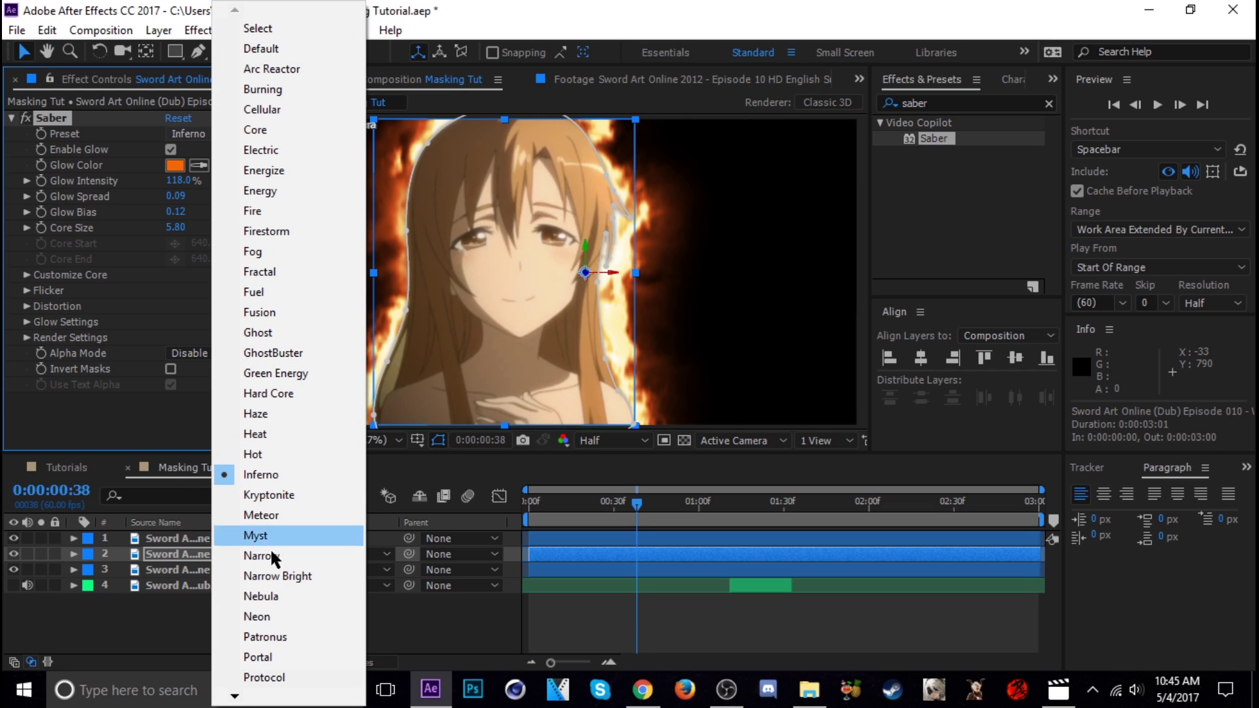
left_click(256, 657)
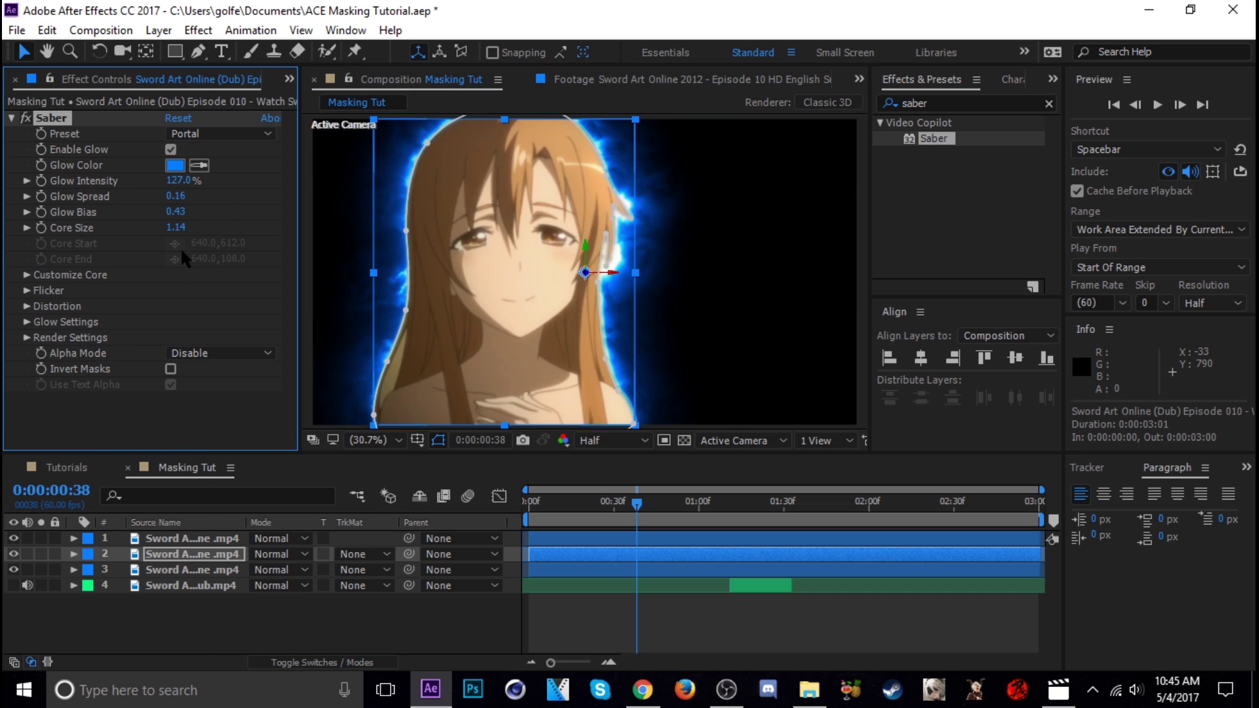
Step: Set Saber's alpha mode to Mask Core and the glow layer's blending mode to Add
left_click_drag(625, 520, 743, 513)
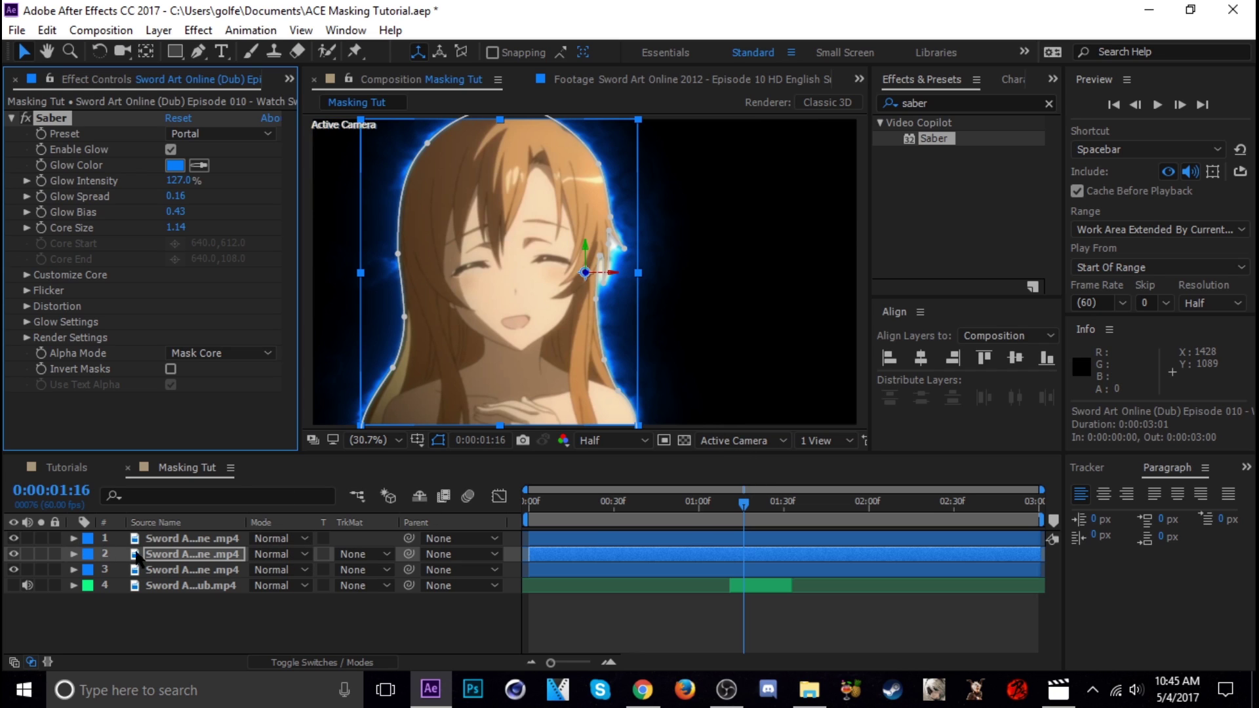
left_click(289, 558)
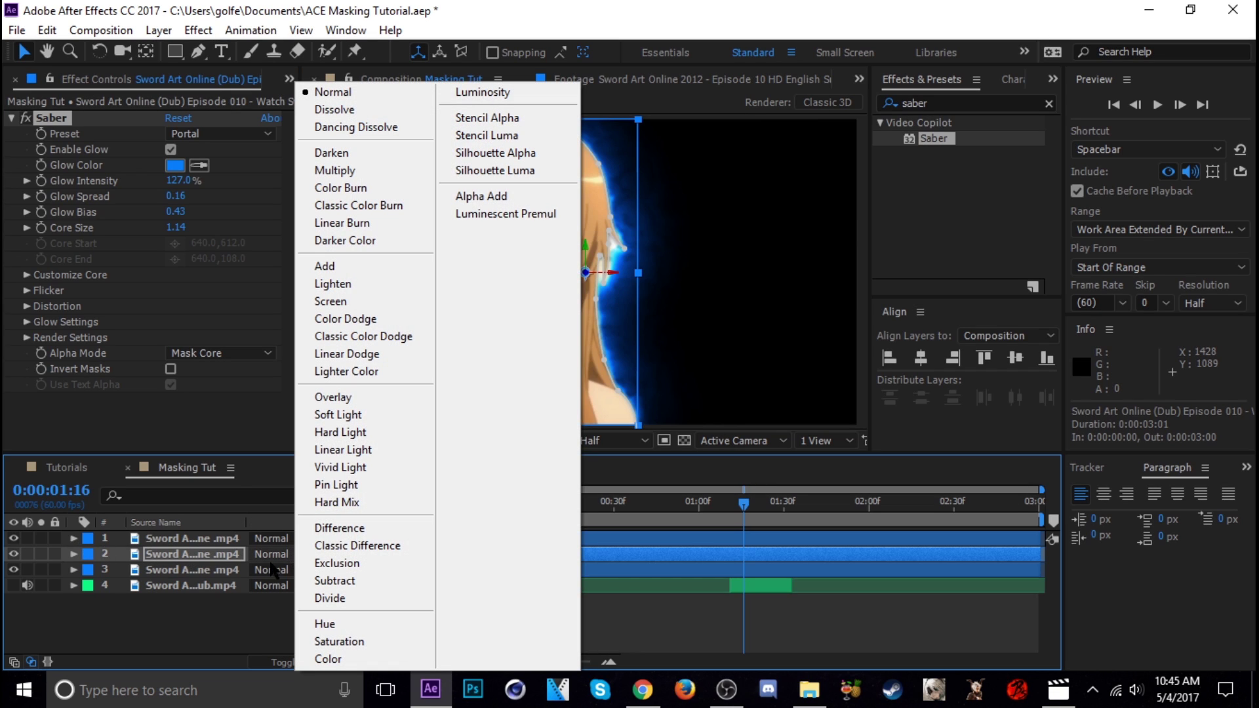
left_click(353, 266)
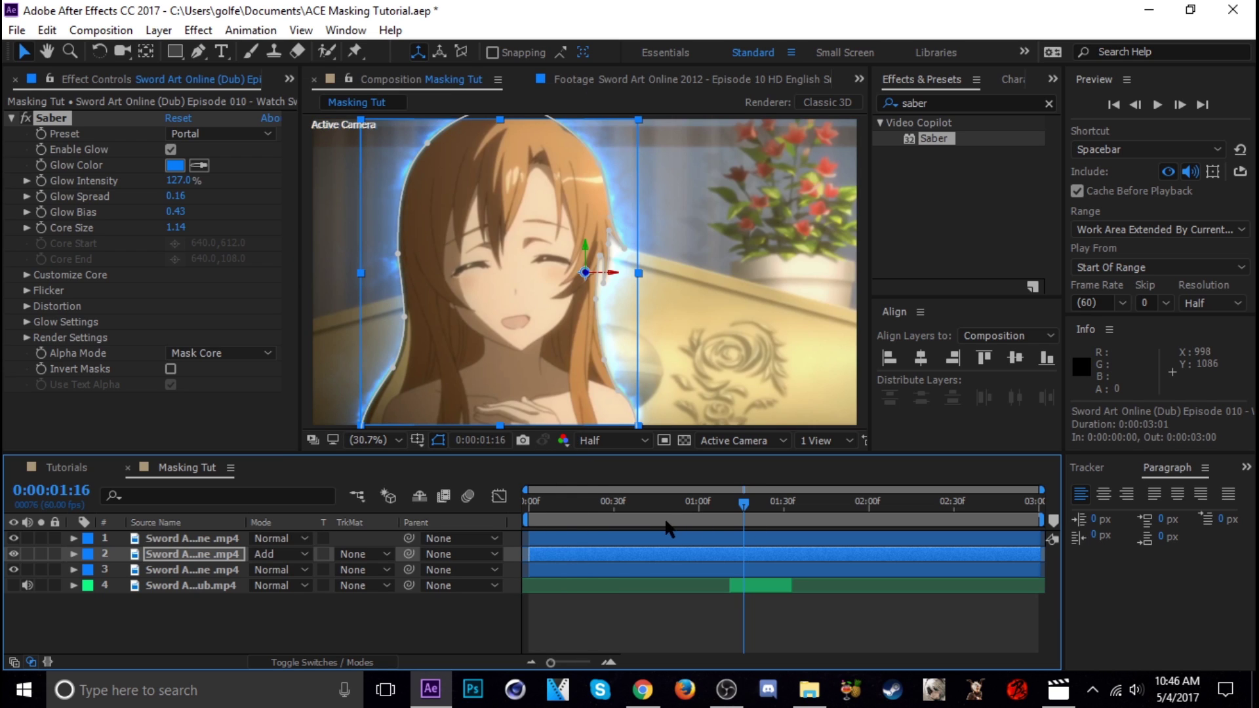
Step: Try the Overlay blending mode on the glow layer, and return it to Add
left_click(282, 554)
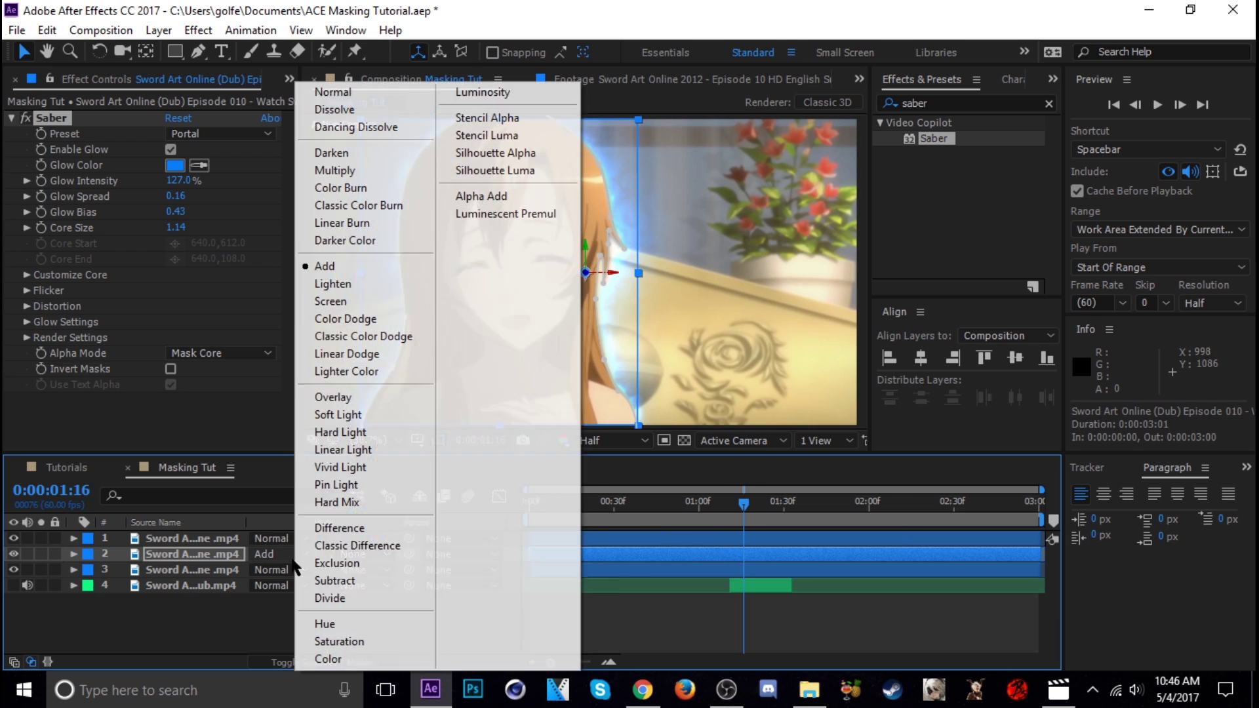
left_click(336, 398)
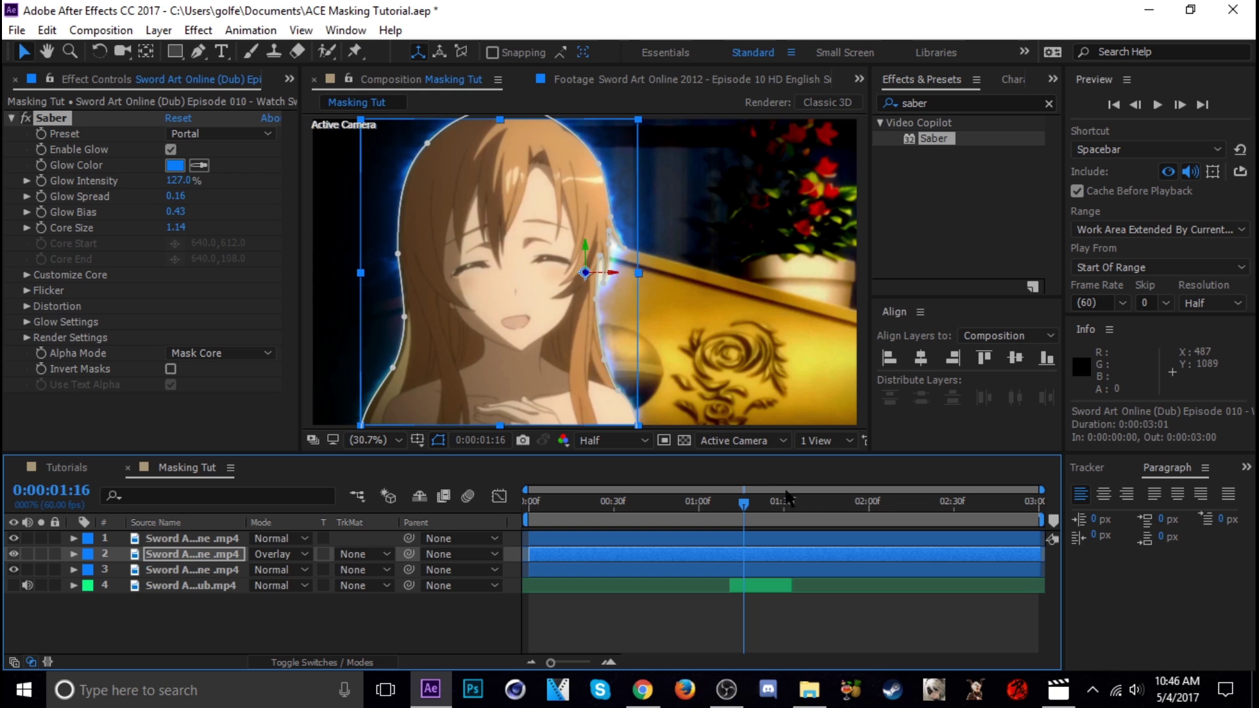
left_click_drag(751, 510, 760, 505)
left_click(282, 554)
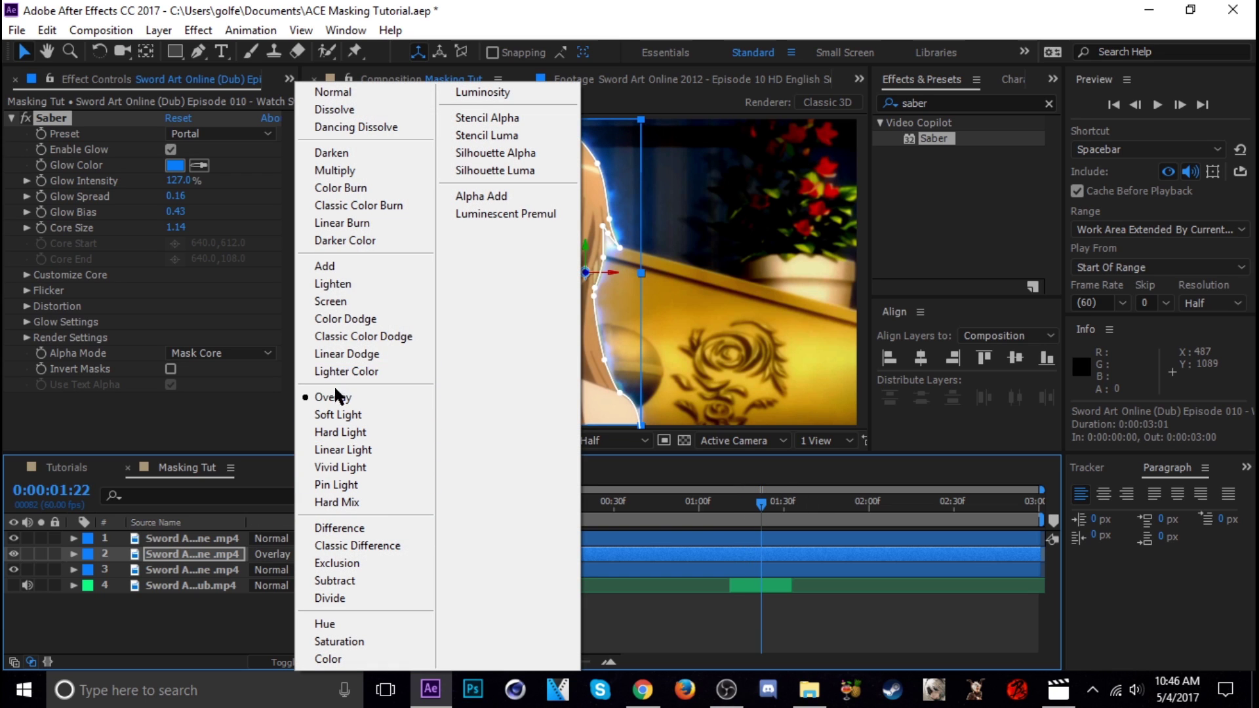
left_click(341, 266)
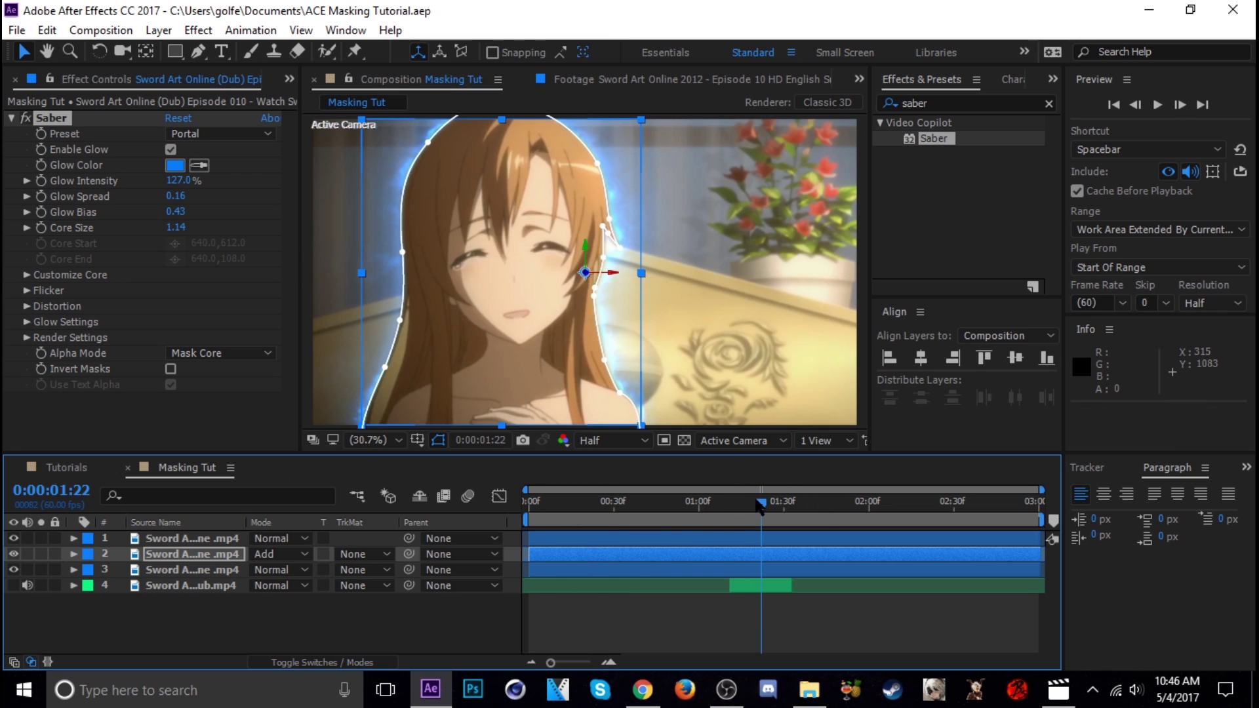
Step: Increase the Saber core size on the glow layer to 2.74 and save the project
left_click(747, 515)
left_click_drag(747, 515, 769, 518)
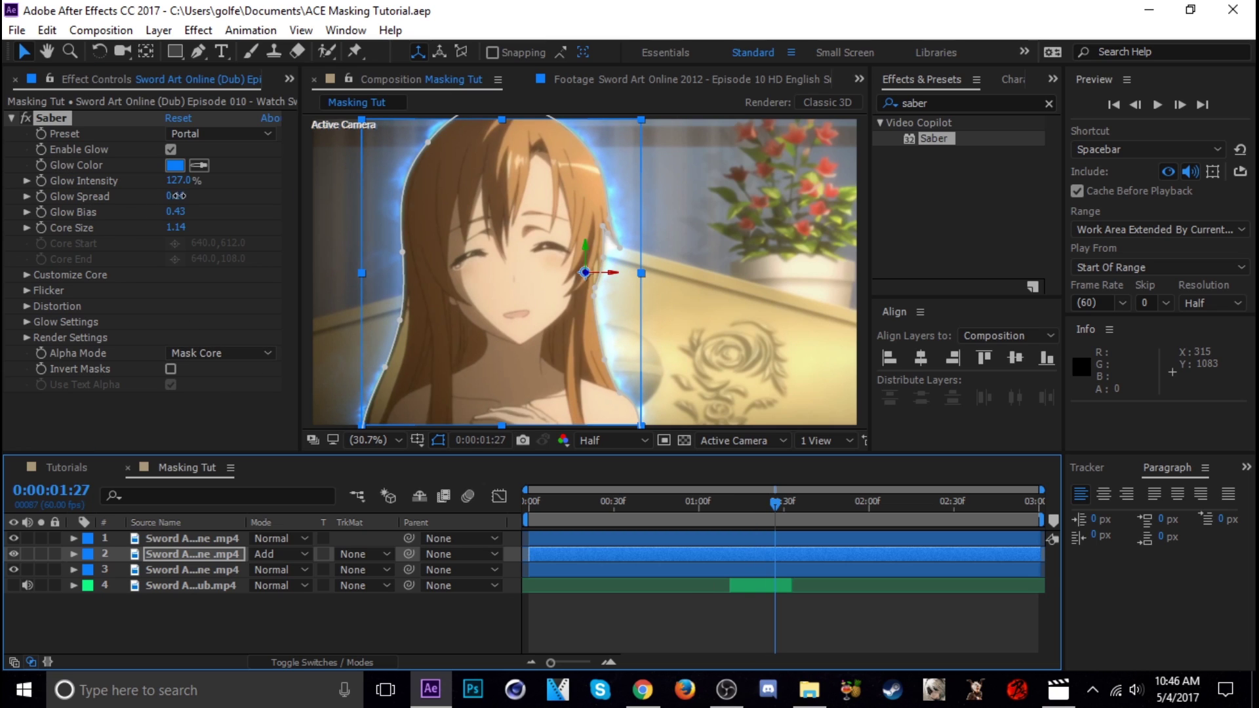
mouse_move(177, 195)
left_mouse_down()
mouse_move(197, 195)
mouse_move(191, 209)
left_mouse_up()
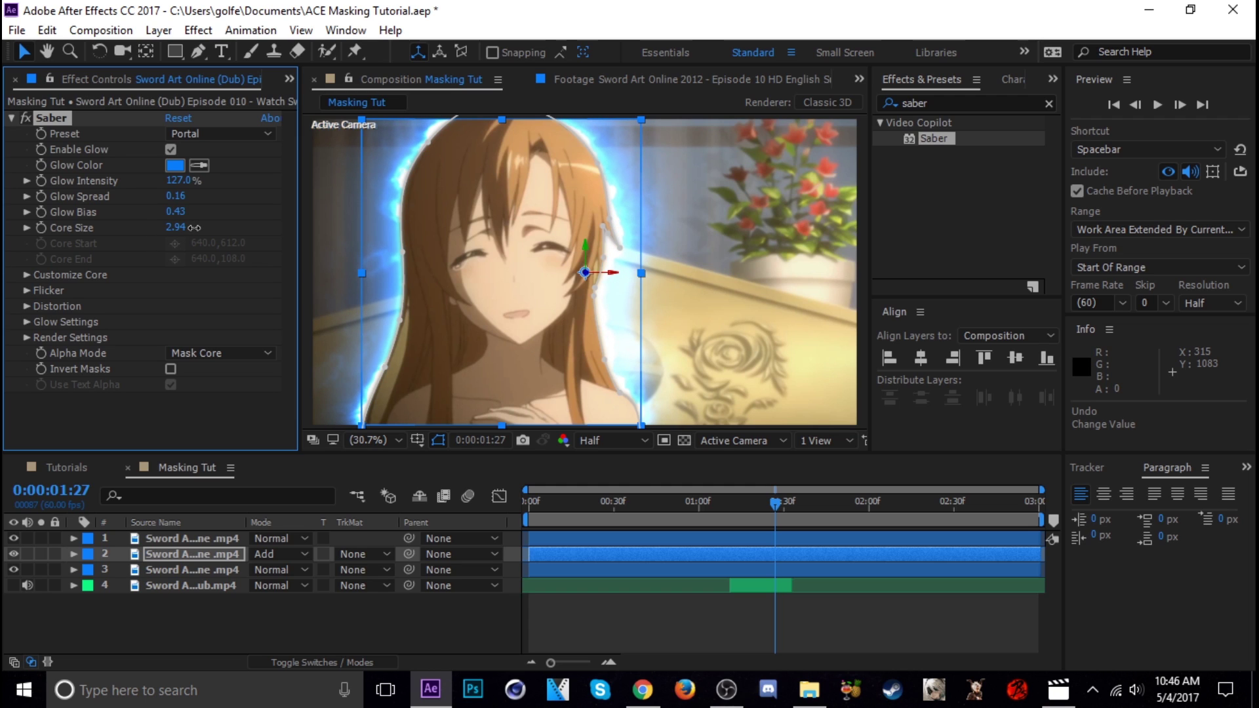
key("ctrl+s")
Step: Preview the glow around the character at several points of the timeline, and collapse the Saber settings
left_click_drag(773, 521, 617, 524)
key("space")
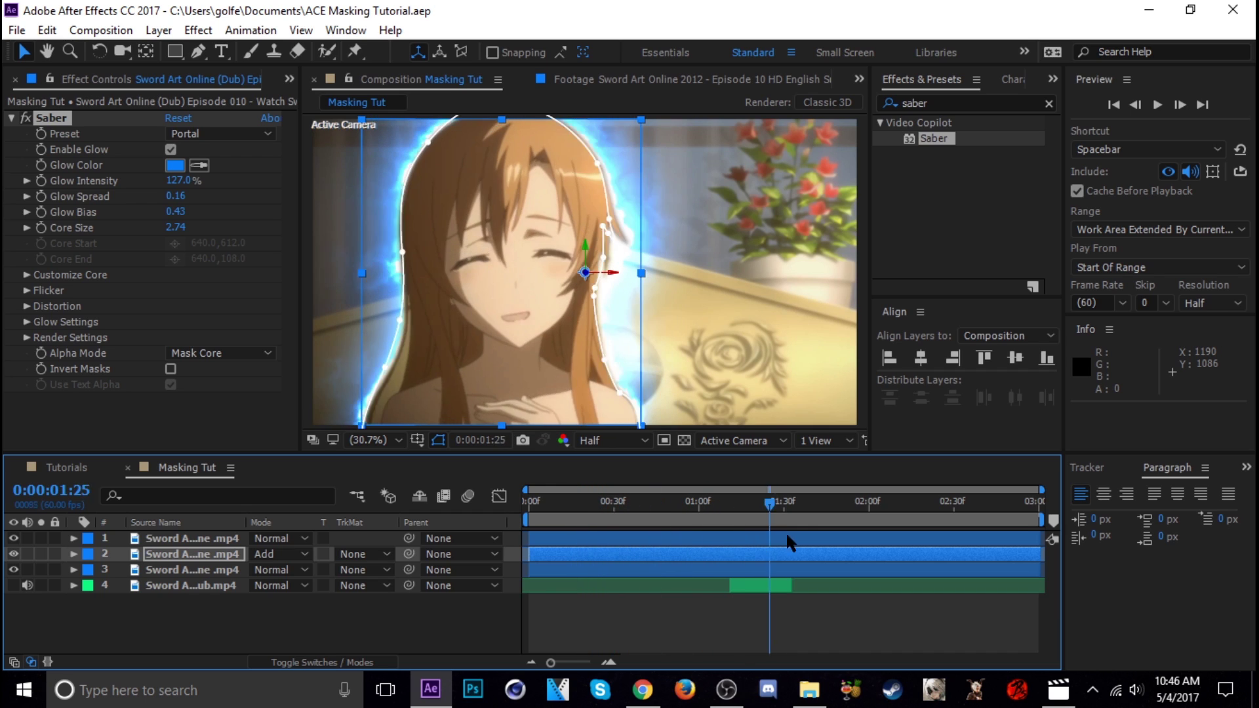
left_click_drag(886, 540, 601, 574)
left_click(582, 604)
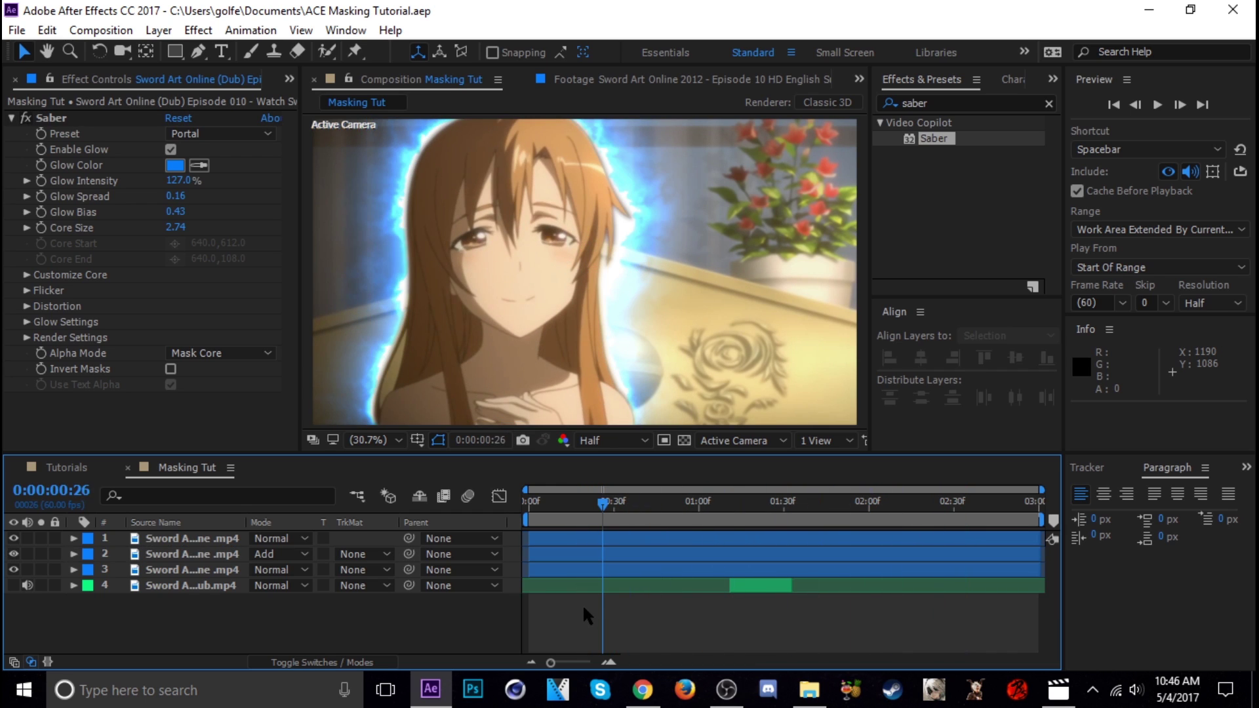
left_click_drag(621, 510, 677, 505)
key("space")
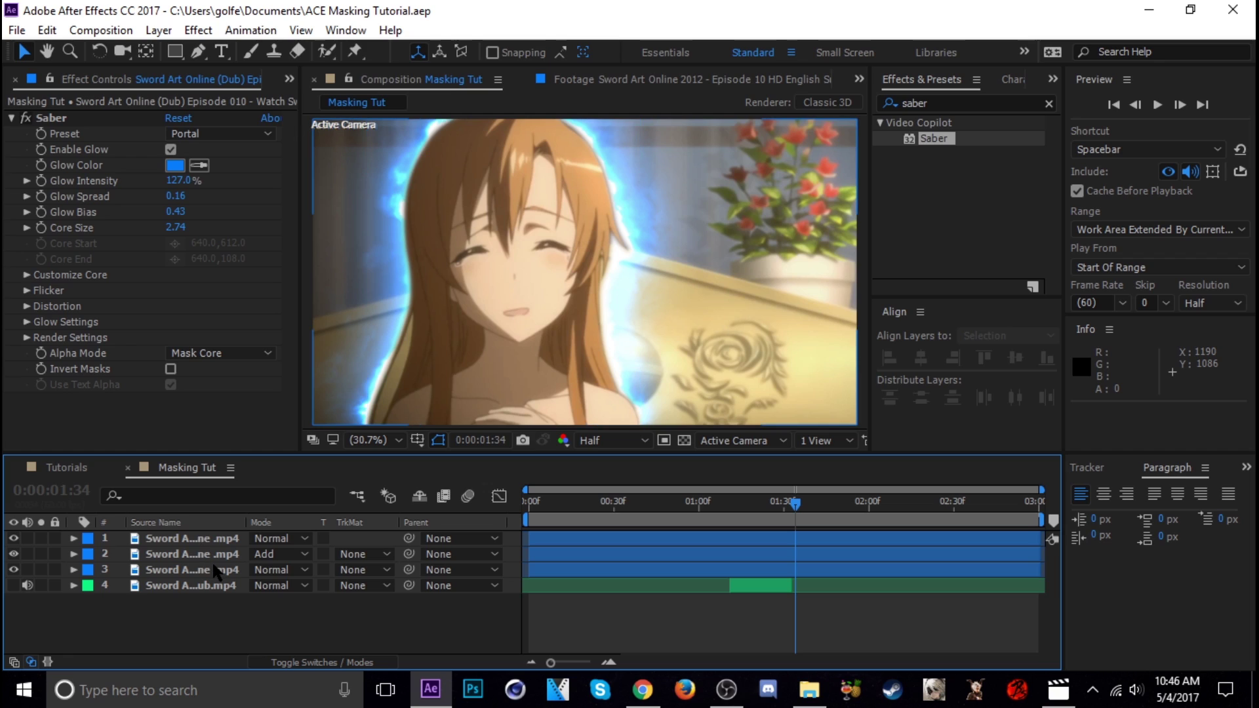
left_click(11, 120)
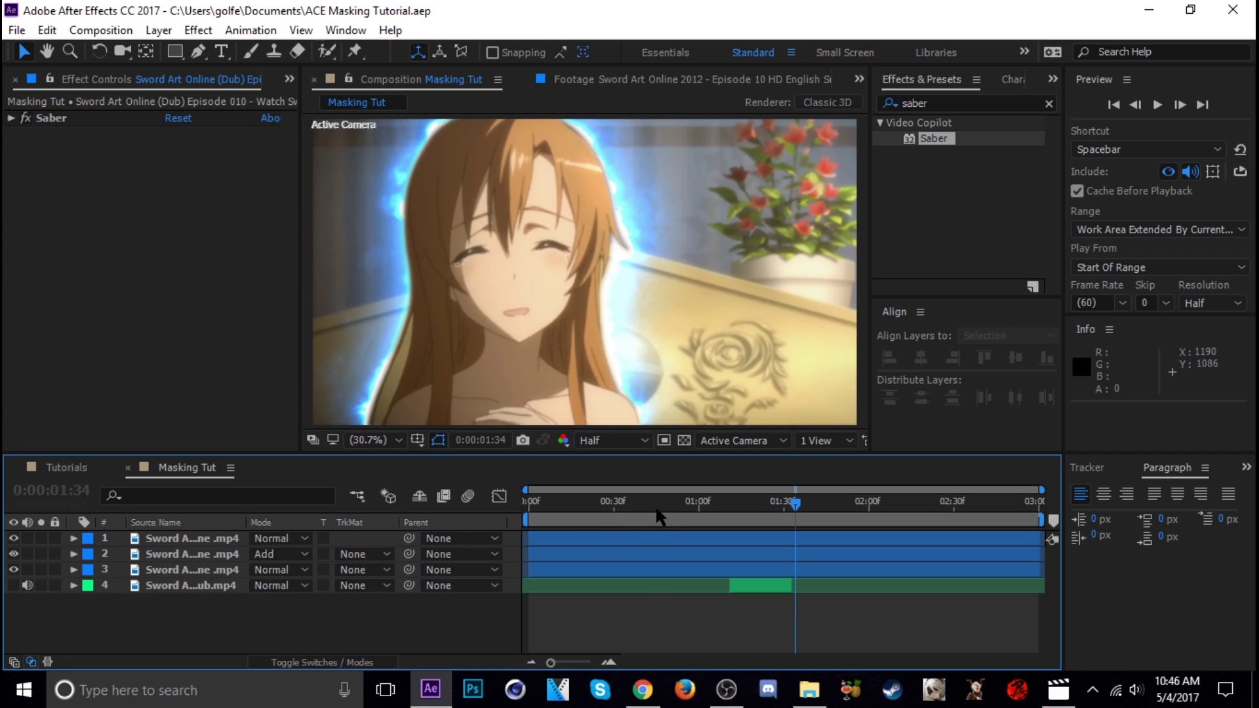
Step: Add a text layer reading "YES" in the open background beside the character
left_click(226, 539)
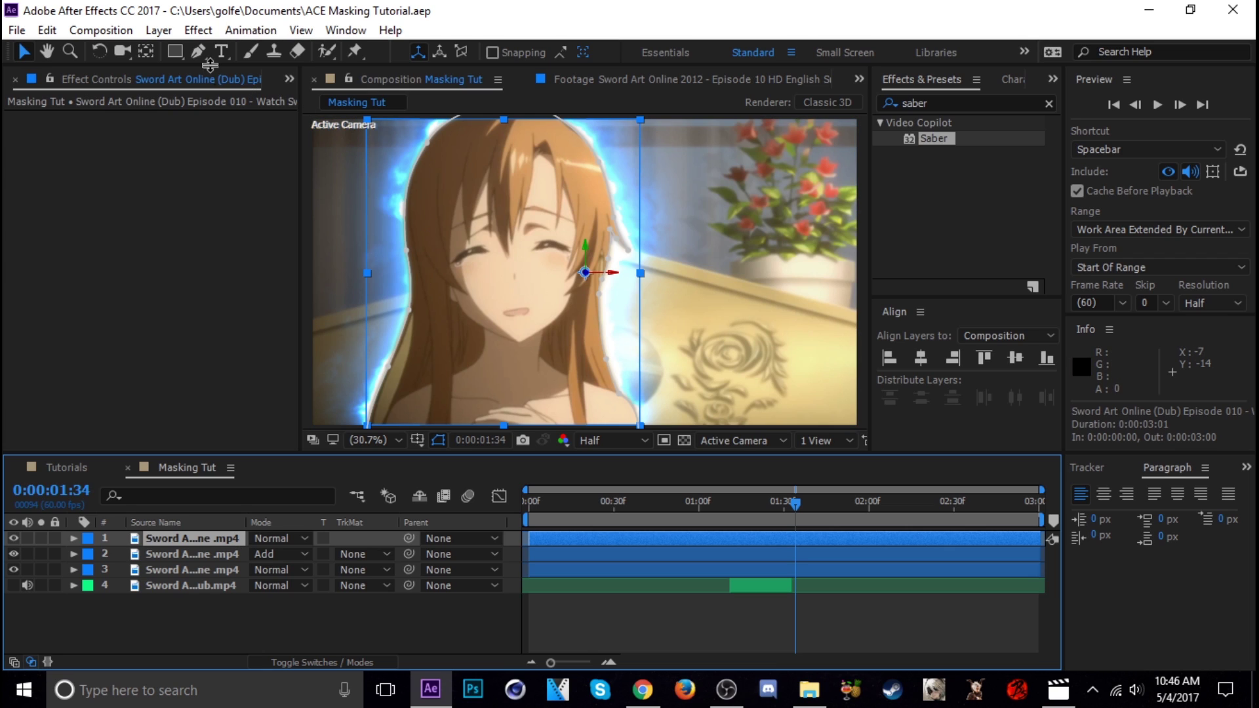
left_click(252, 619)
left_click(222, 51)
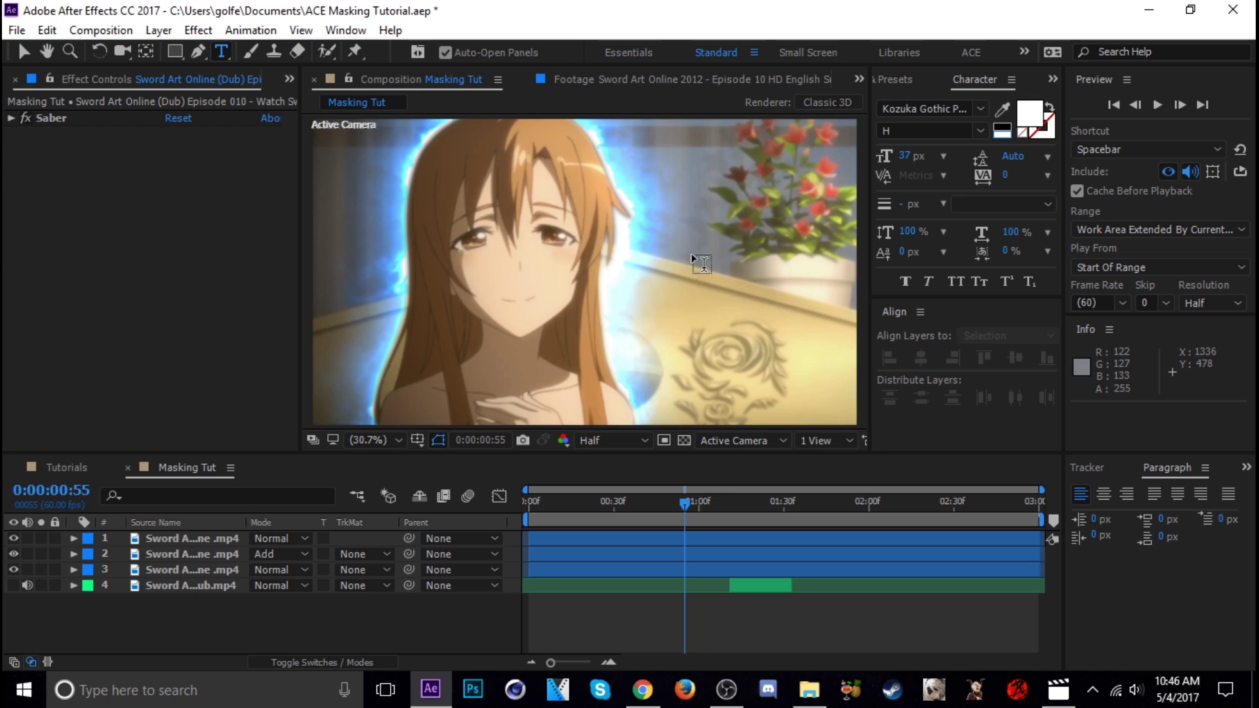
left_click(662, 289)
type("YES")
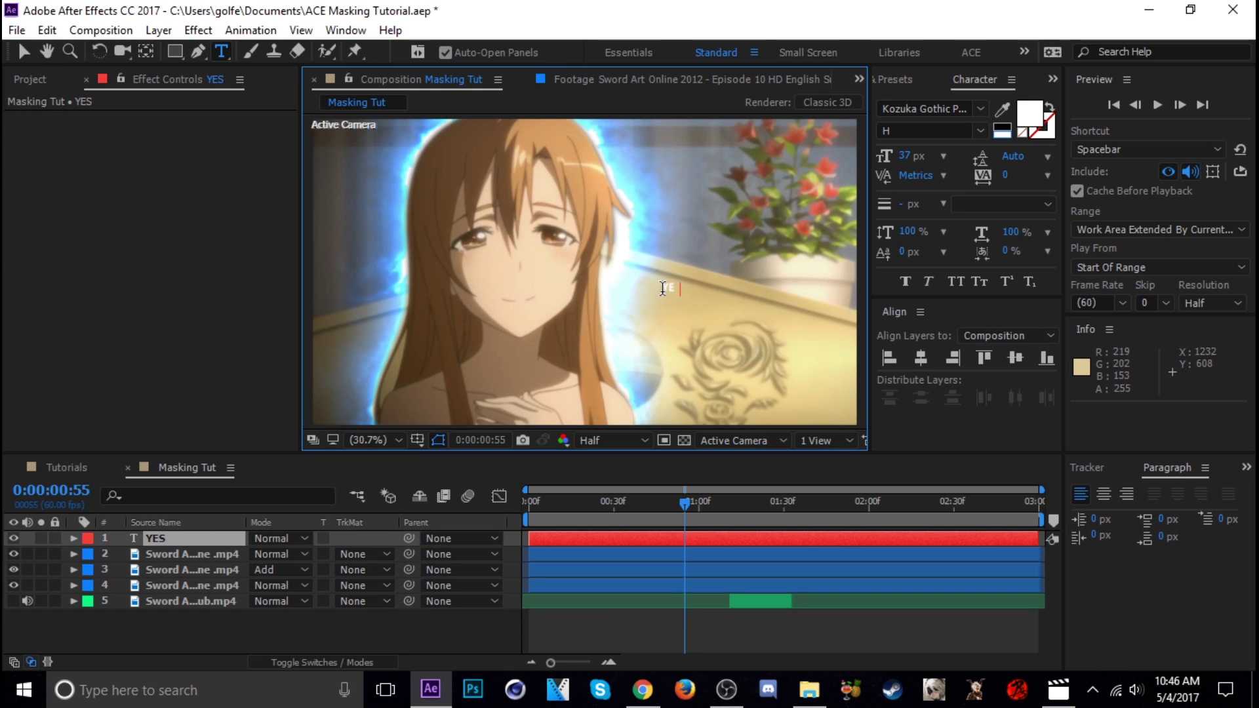
Step: Enlarge the YES text, set its anchor point to 31.0, -13.0 at the word's centre, and save the project
left_click(241, 539)
key("s")
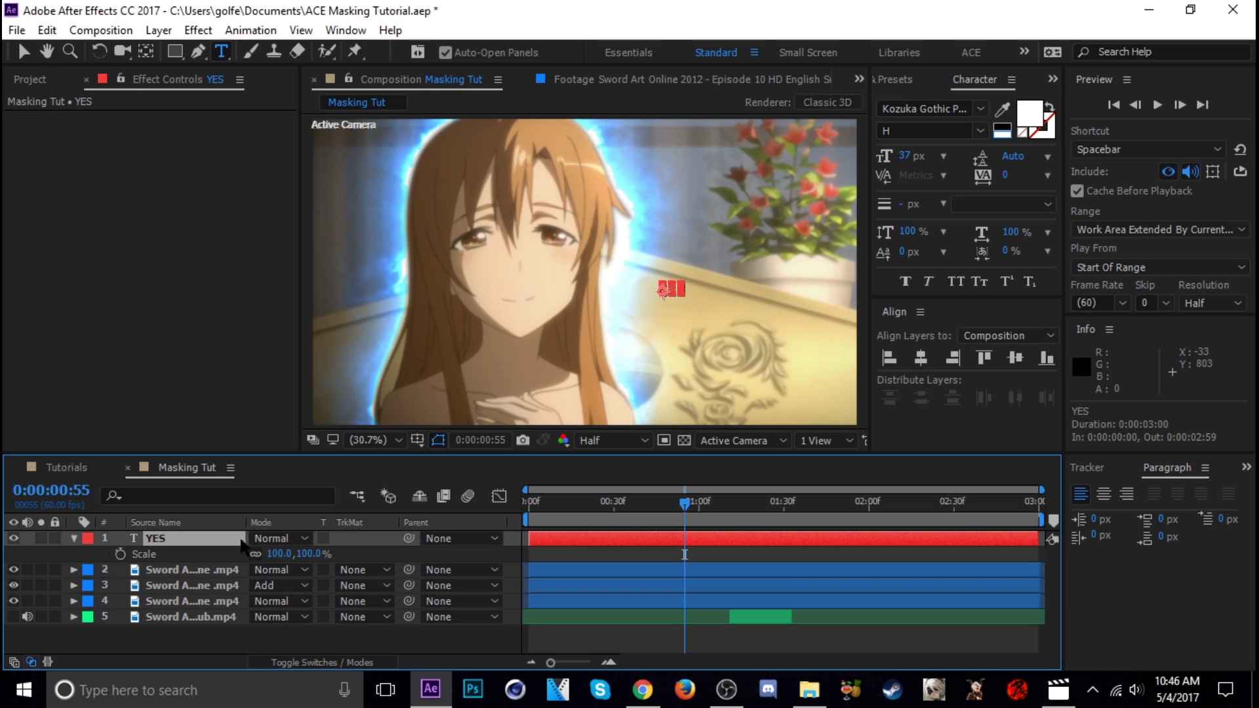
left_click_drag(305, 562, 503, 562)
key("a")
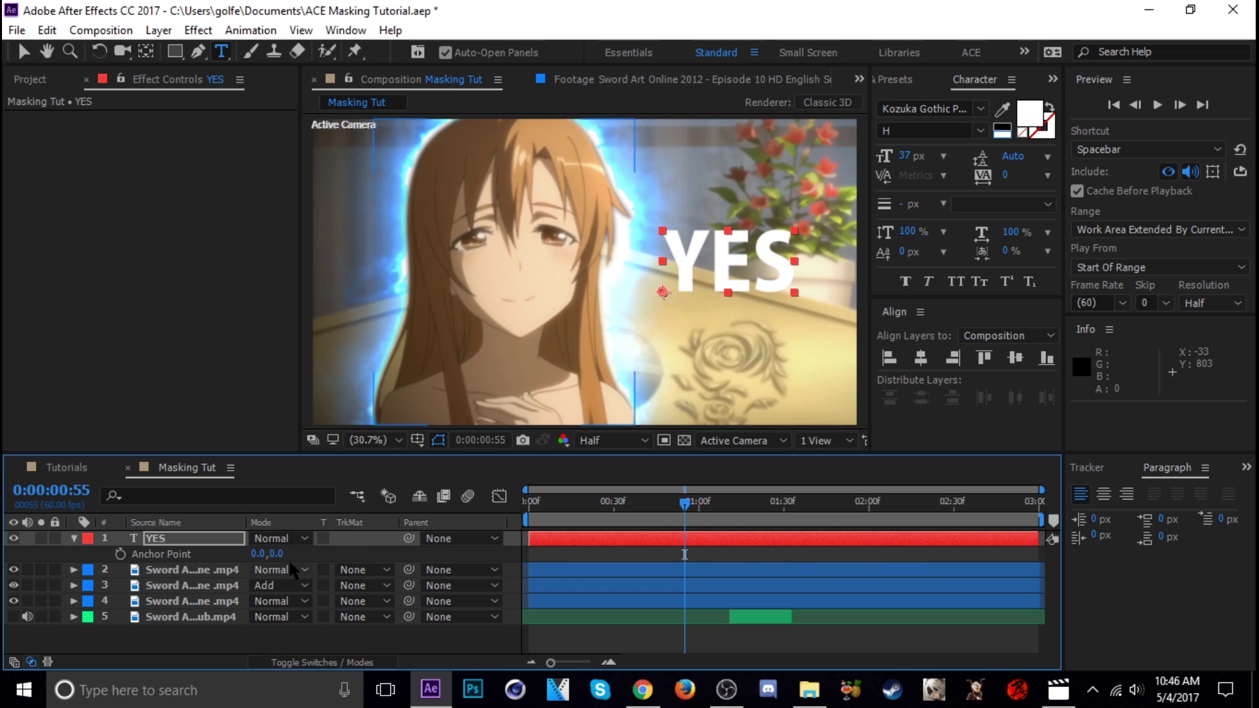
mouse_move(260, 560)
left_mouse_down()
mouse_move(302, 564)
mouse_move(275, 568)
left_mouse_up()
key("ctrl+s")
key("v")
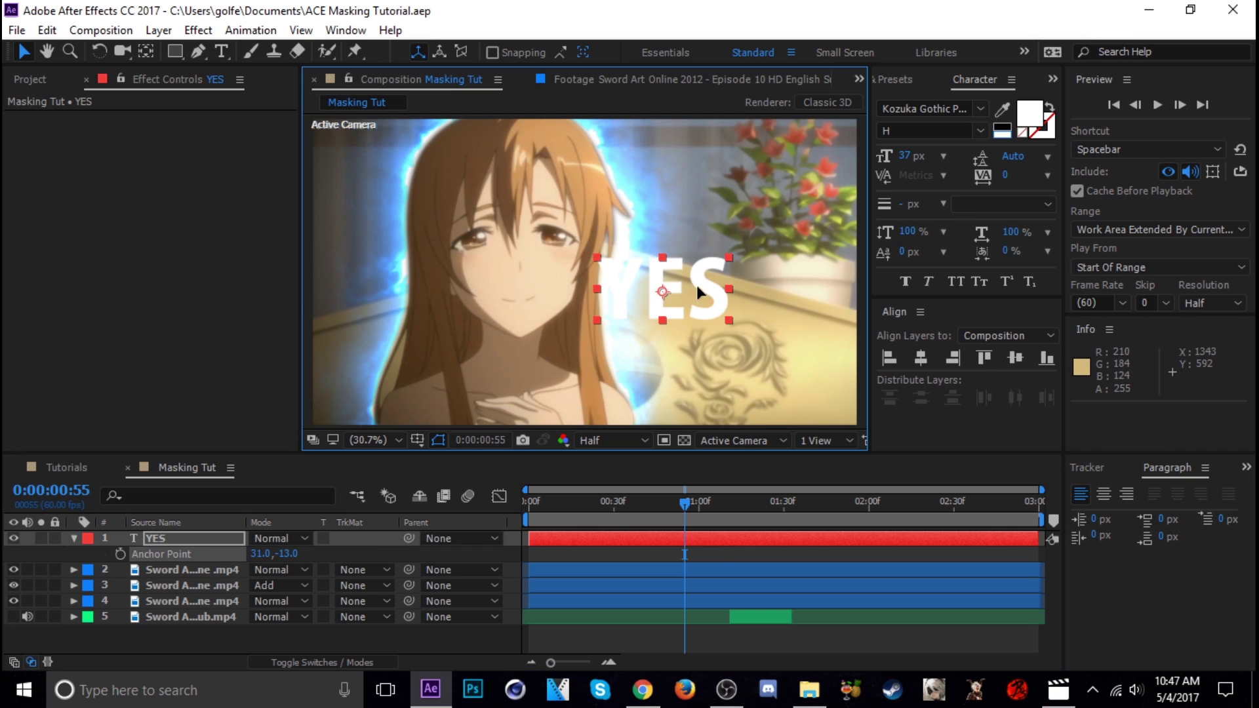
Step: Scale the YES text up further and place it over the carved sofa beside the character's shoulder, saving the project
left_click_drag(696, 285, 760, 293)
key("s")
left_click_drag(309, 559, 682, 548)
key("ctrl+s")
left_click_drag(828, 297, 819, 344)
left_click(74, 538)
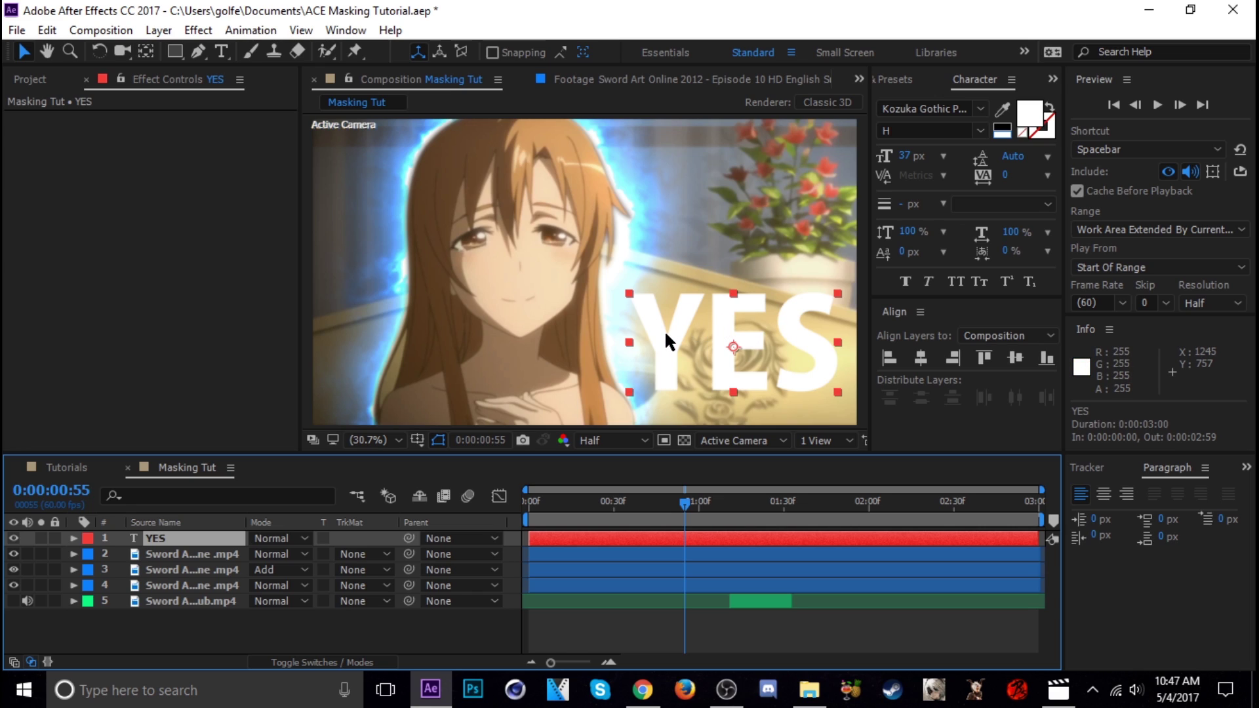
Step: Create masks from the YES text, and place the text layer above its outlines with its visibility on
right_click(171, 543)
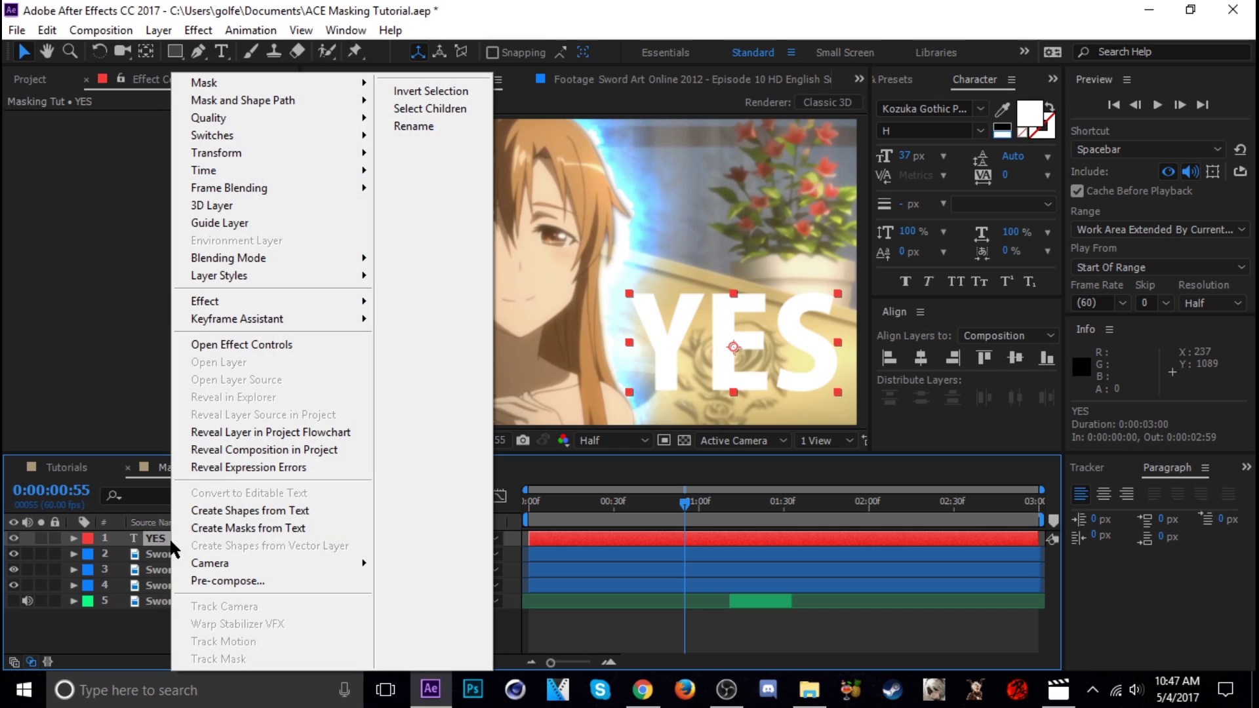
left_click(218, 527)
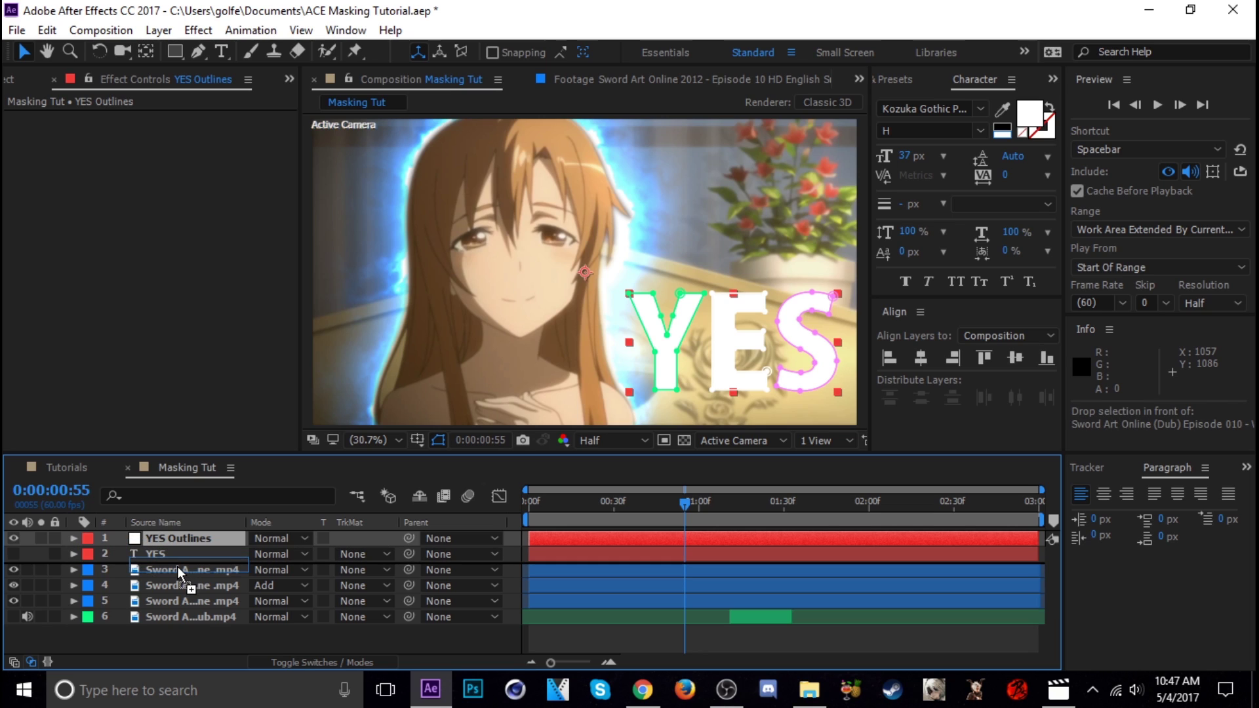
left_click_drag(175, 554, 180, 544)
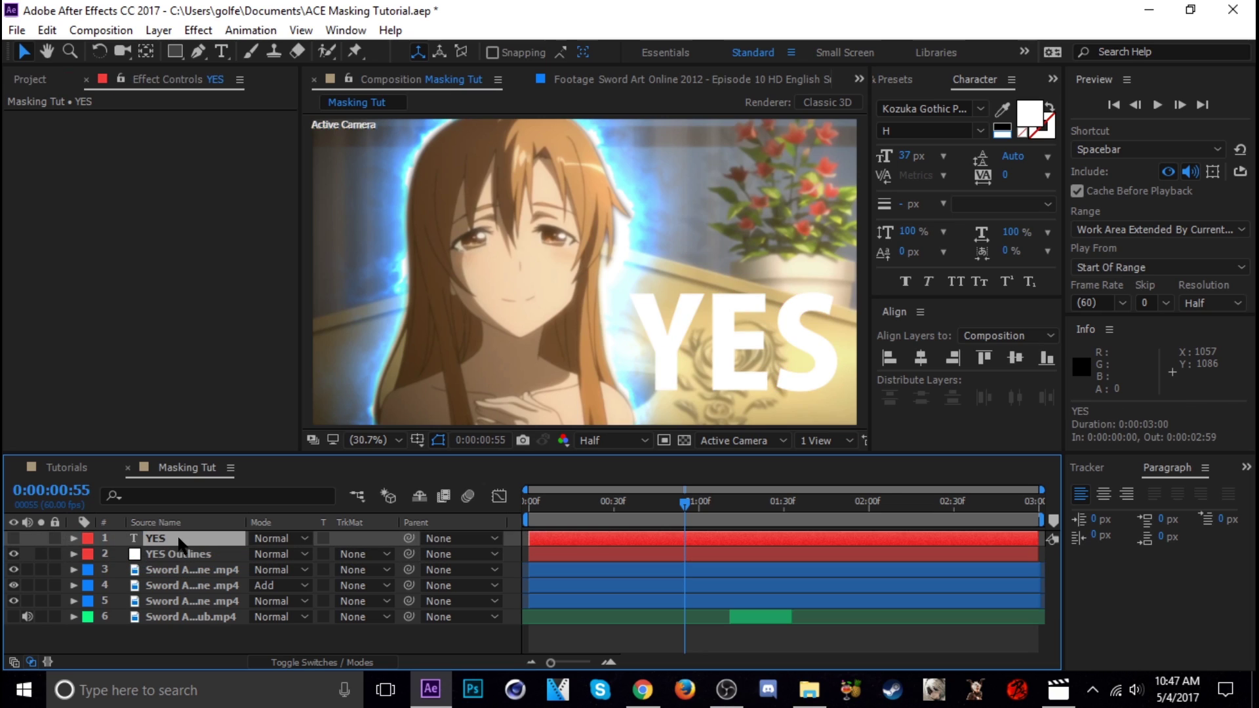
left_click(13, 539)
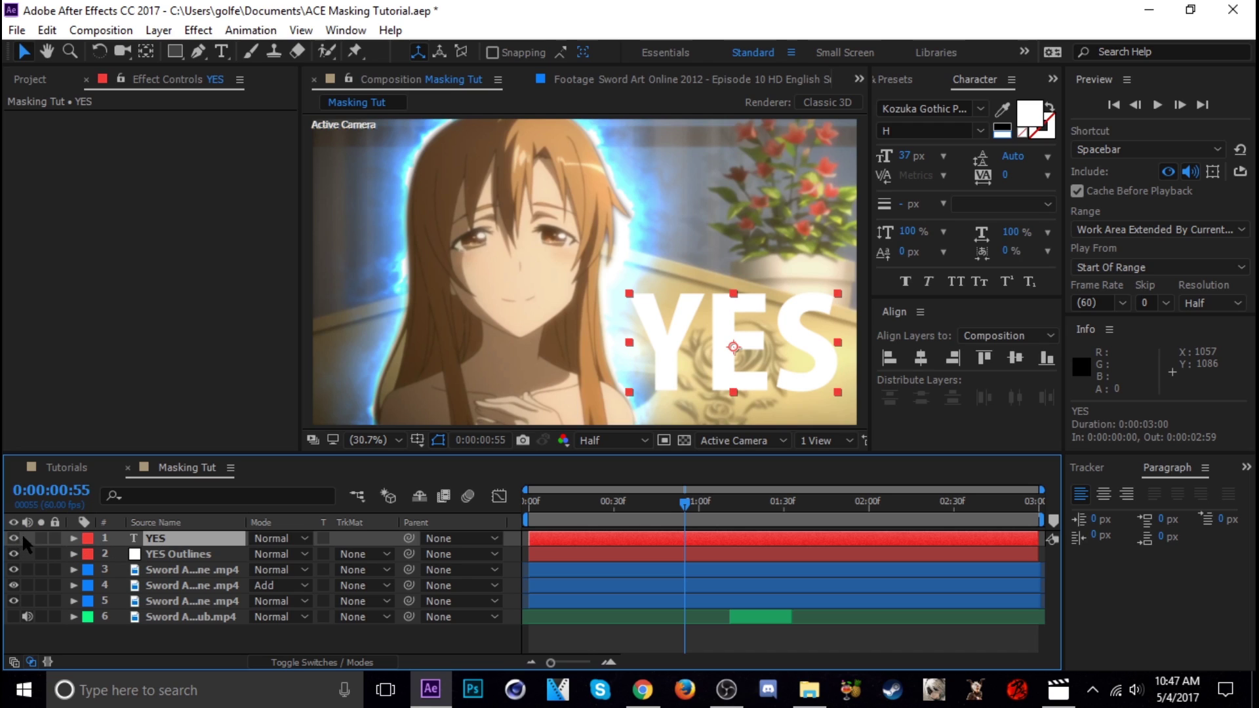
Step: Apply the Saber effect to the YES Outlines layer with the core type set to Layer Masks
left_click(176, 556)
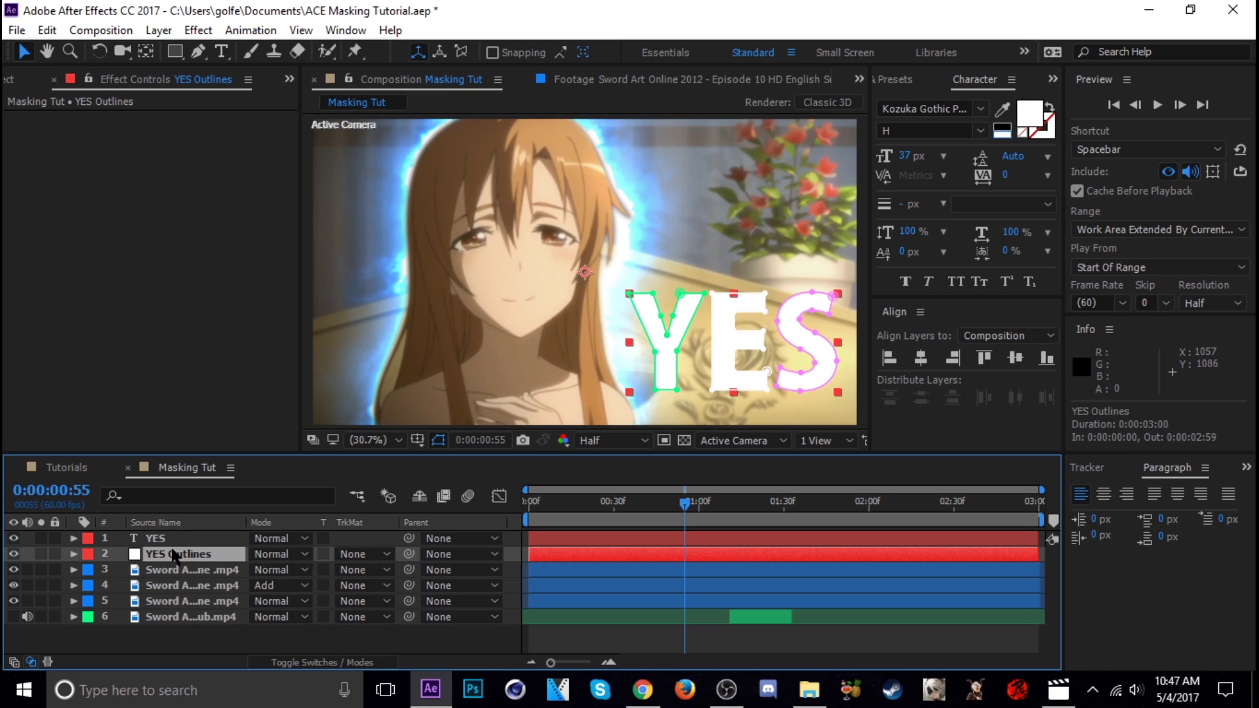
left_click(913, 79)
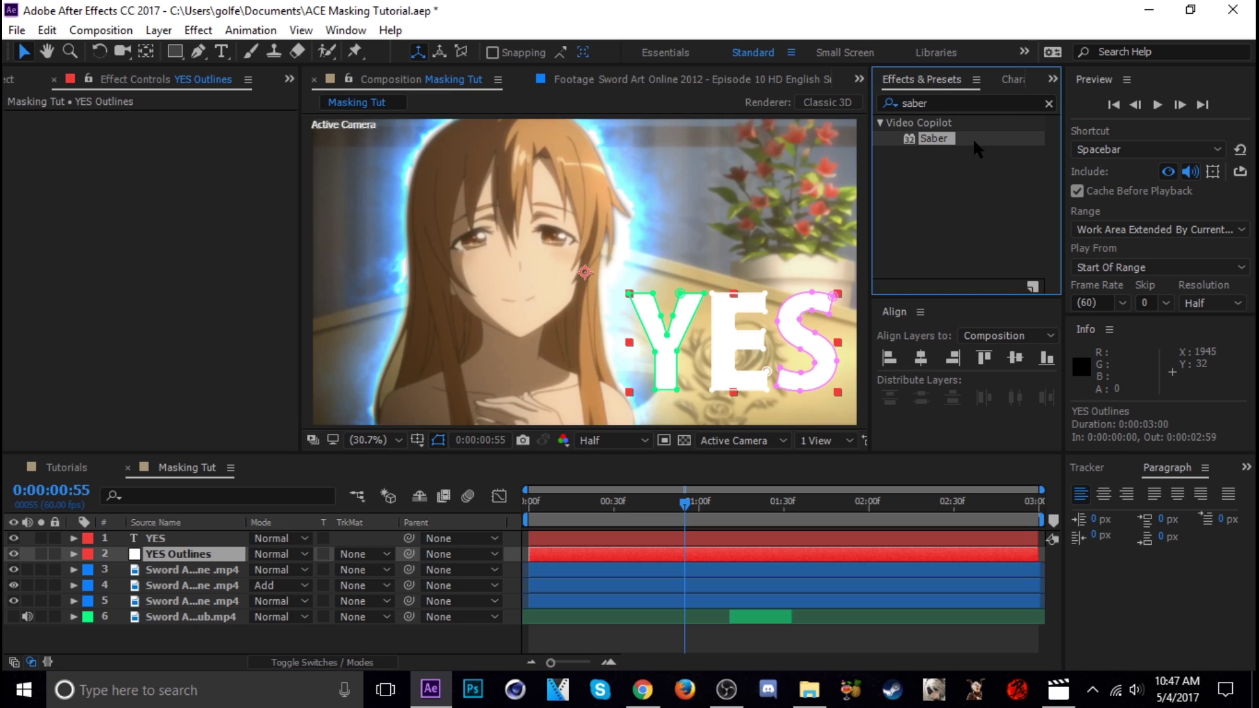
double_click(929, 139)
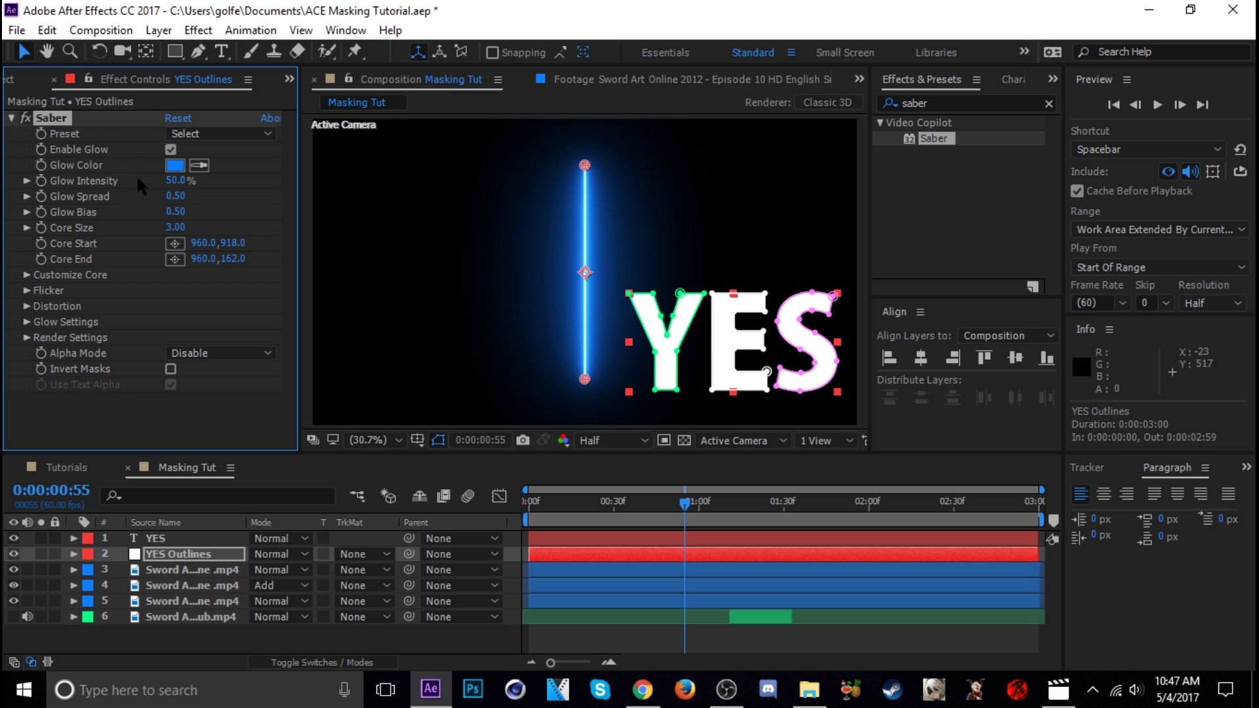
left_click(27, 276)
left_click(219, 254)
left_click(249, 290)
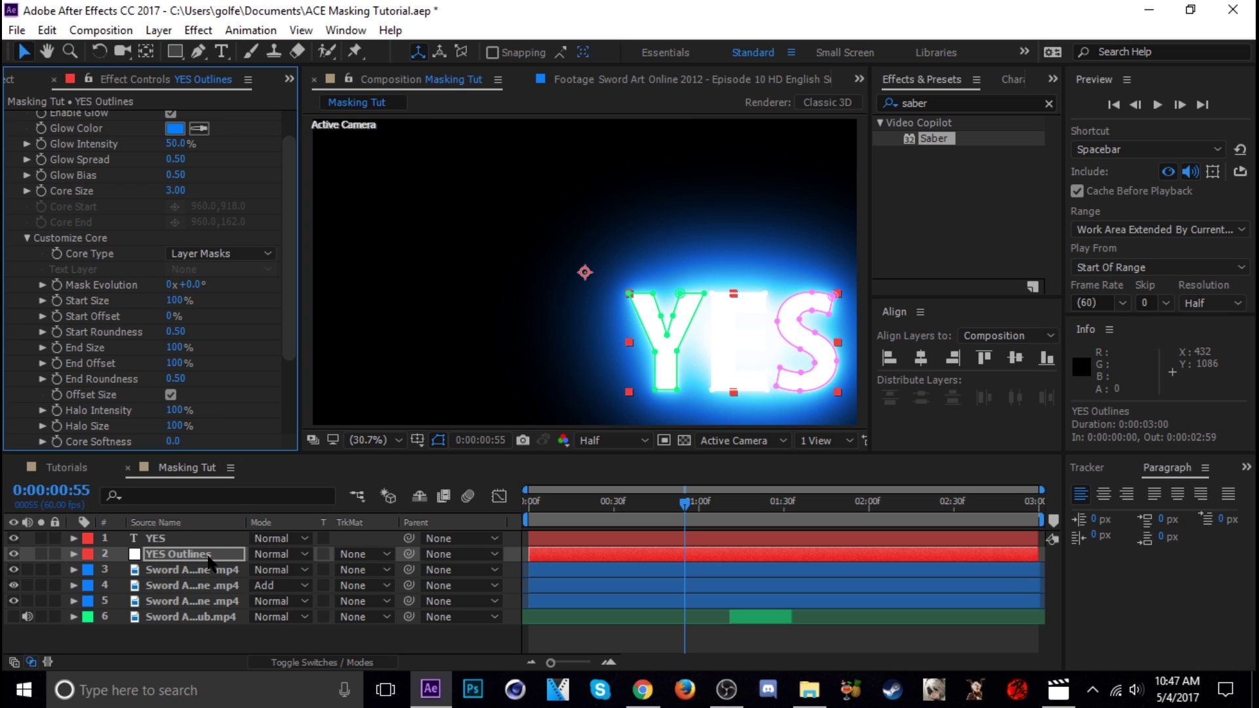
Step: Set the YES Outlines layer's blending mode to Add
left_click(275, 555)
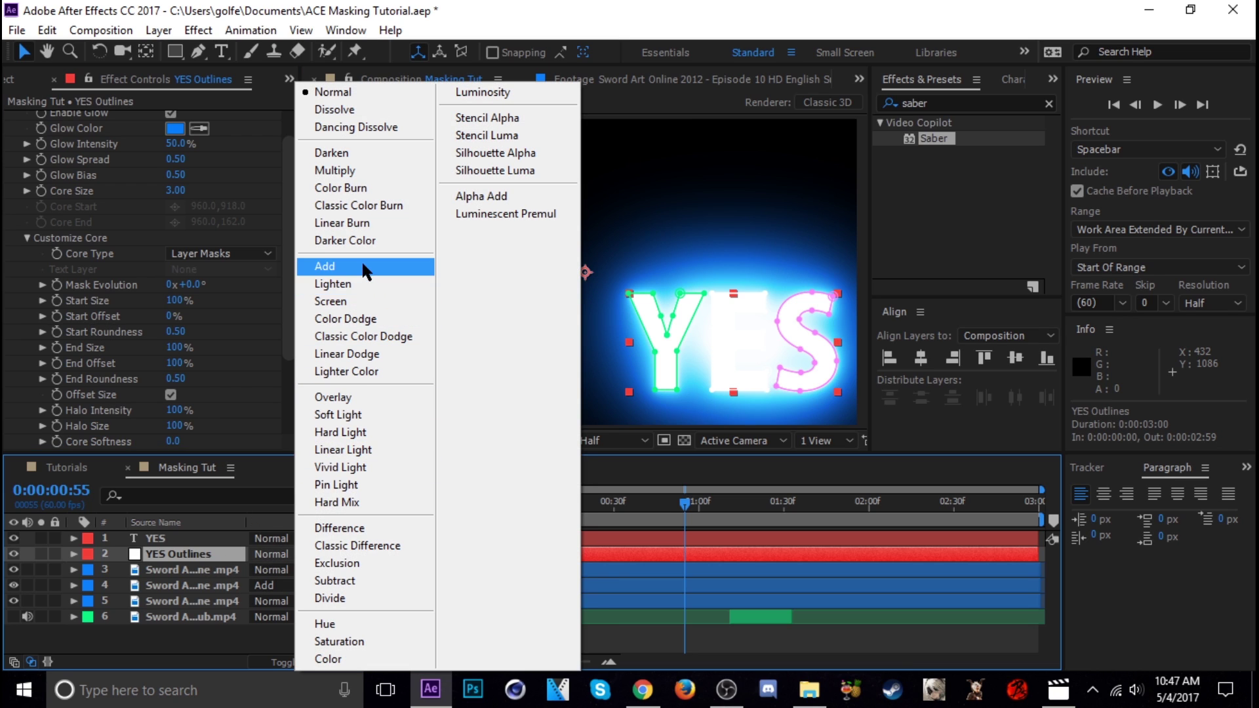
left_click(341, 266)
scroll(38, 241, "up", 2)
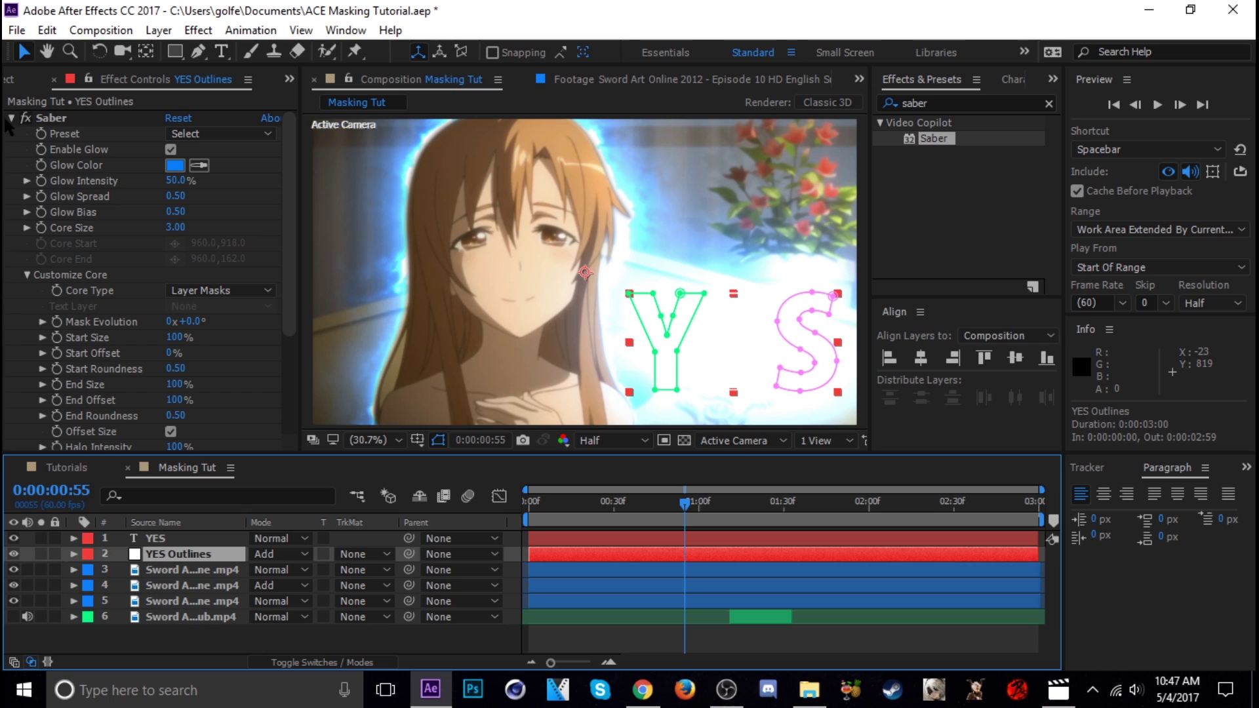
Step: Check the Saber settings of the YES Outlines layer in the Tutorials composition, and return to Masking Tut
left_click(72, 468)
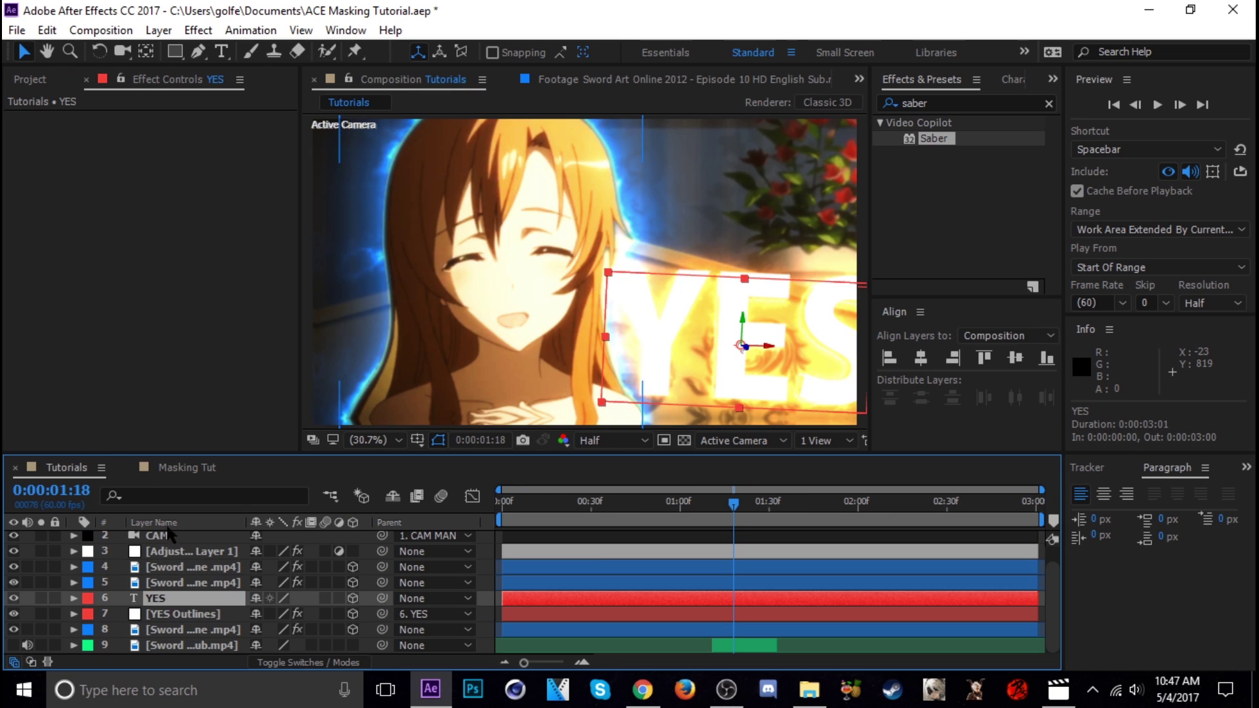
left_click(163, 614)
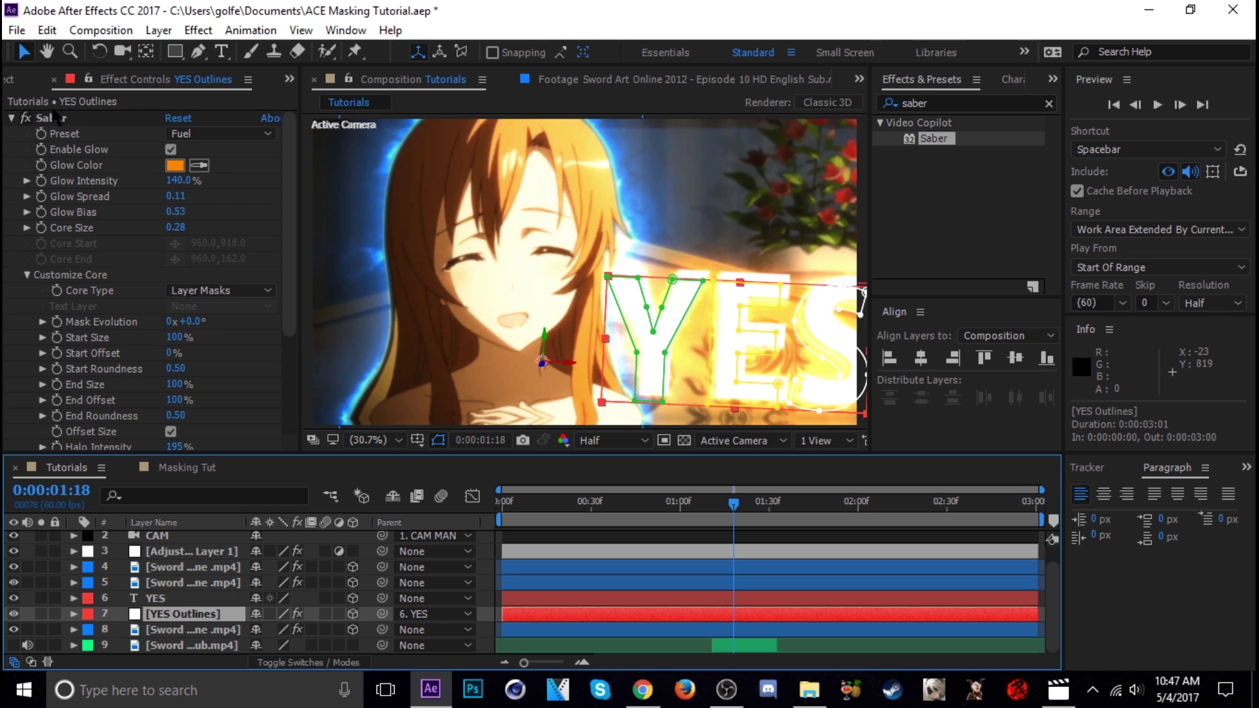
left_click(177, 467)
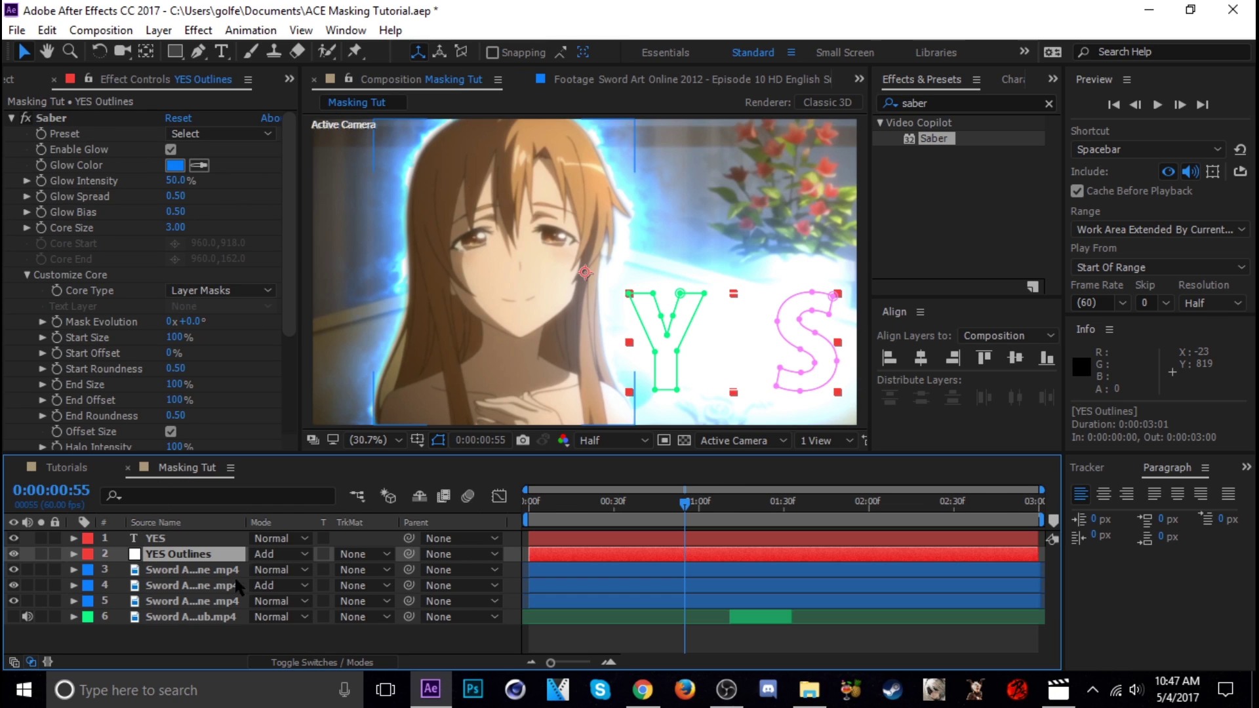
Step: Set the Saber preset of the YES Outlines layer to Fuel and preview the glow
scroll(161, 279, "down", 5)
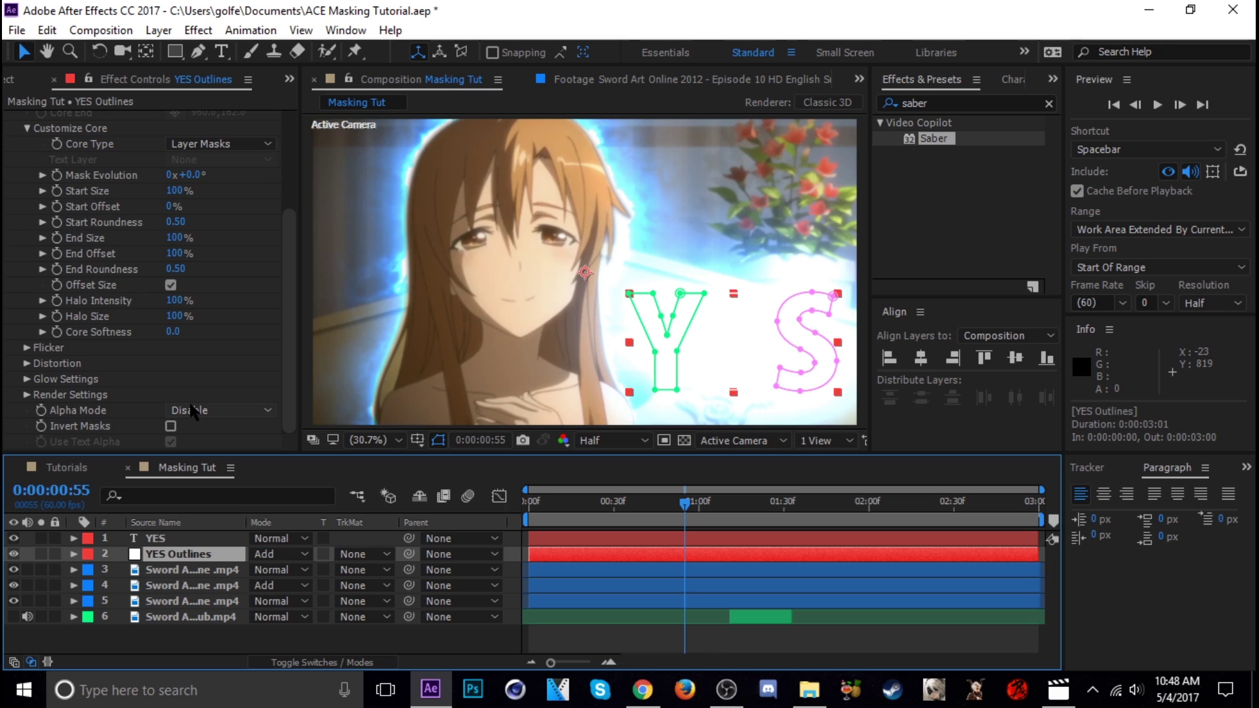
scroll(177, 301, "up", 5)
left_click(216, 133)
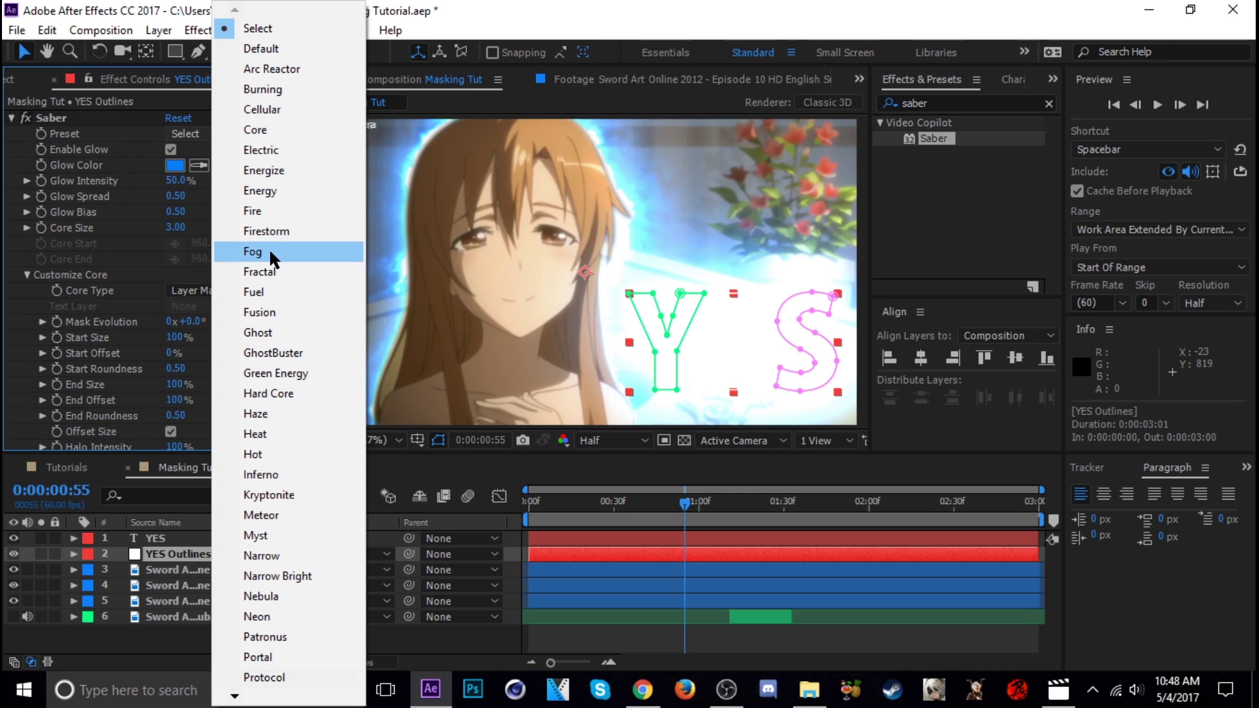
left_click(270, 293)
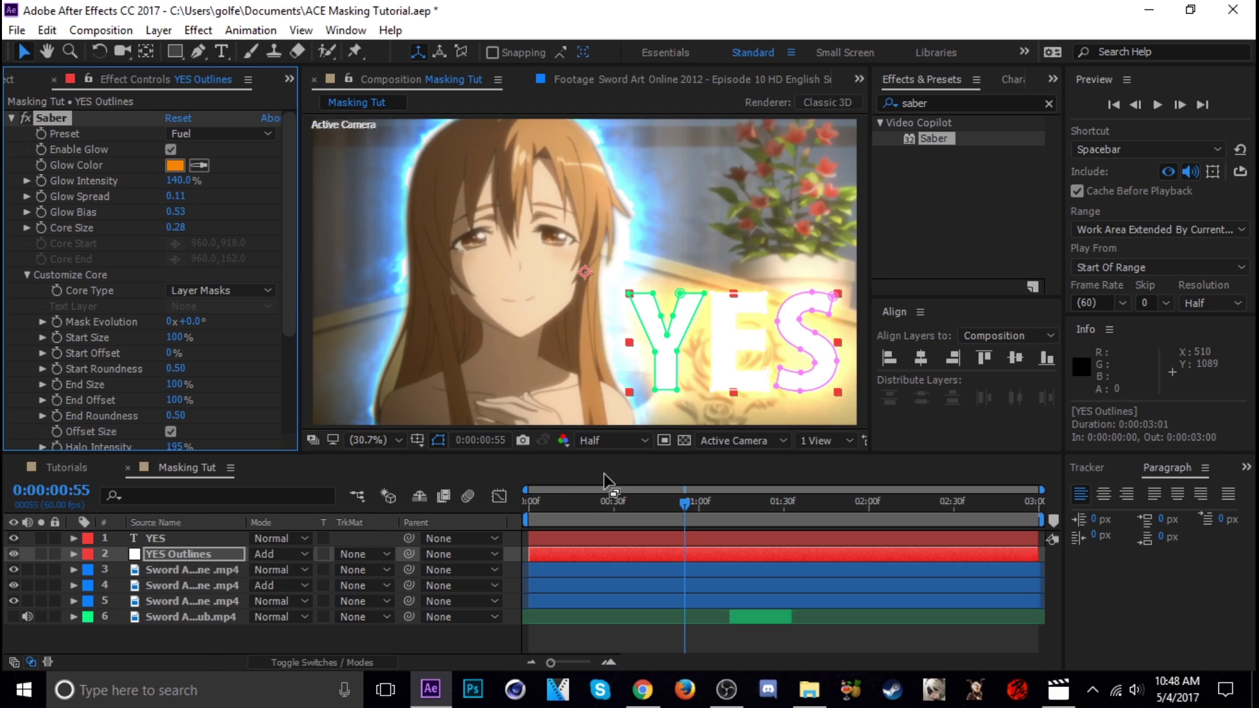
left_click(696, 518)
key("space")
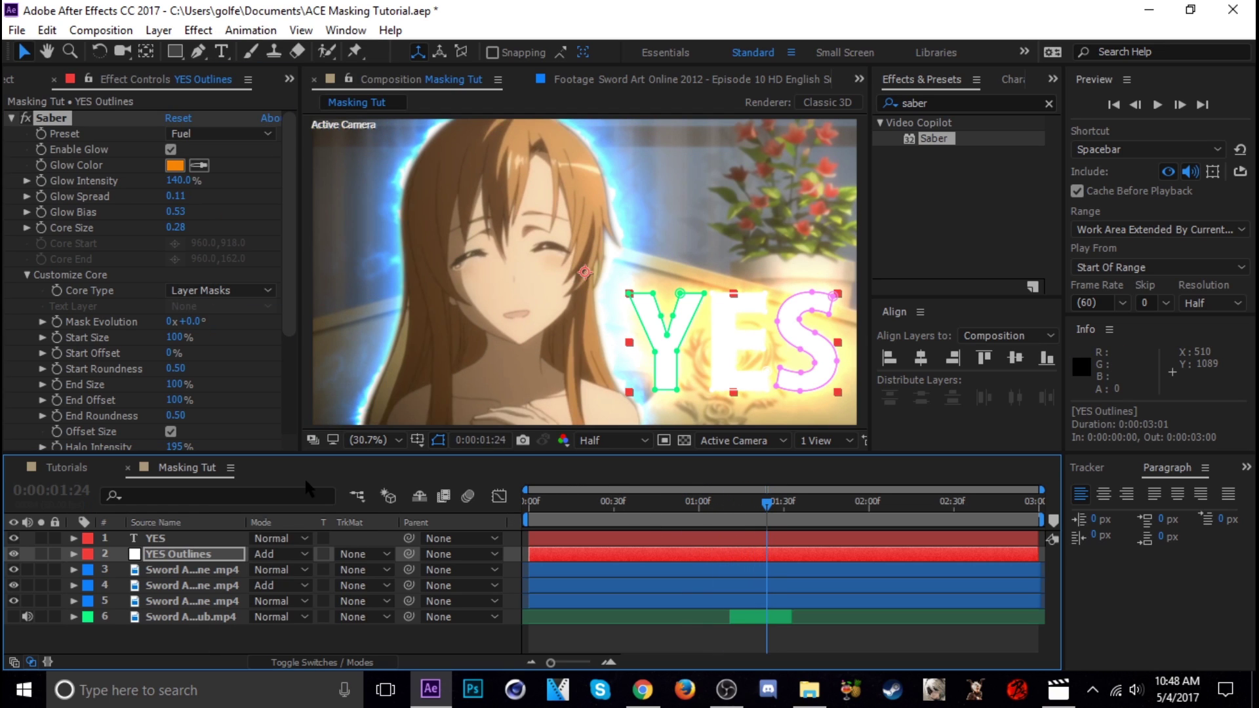
Step: Shift the YES Outlines layer's position to 940, 540 and save the project
left_click(73, 554)
left_click(73, 554)
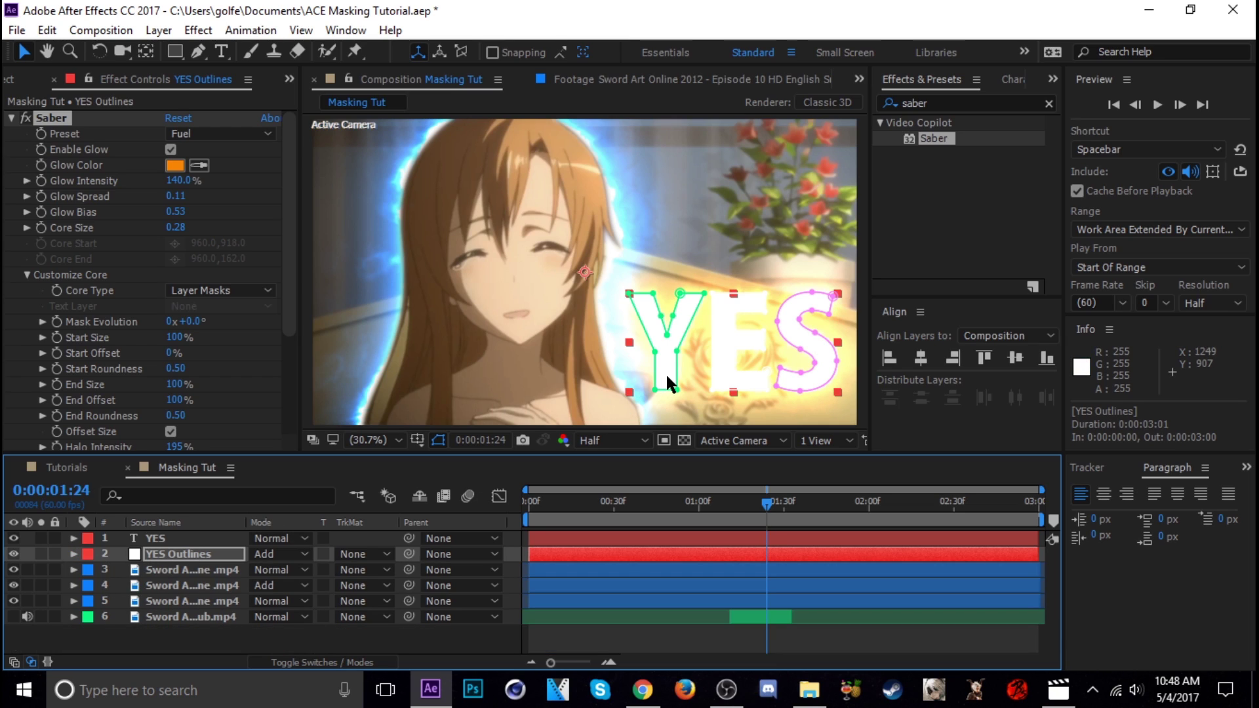
key("p")
left_click_drag(256, 575, 235, 568)
key("ctrl+s")
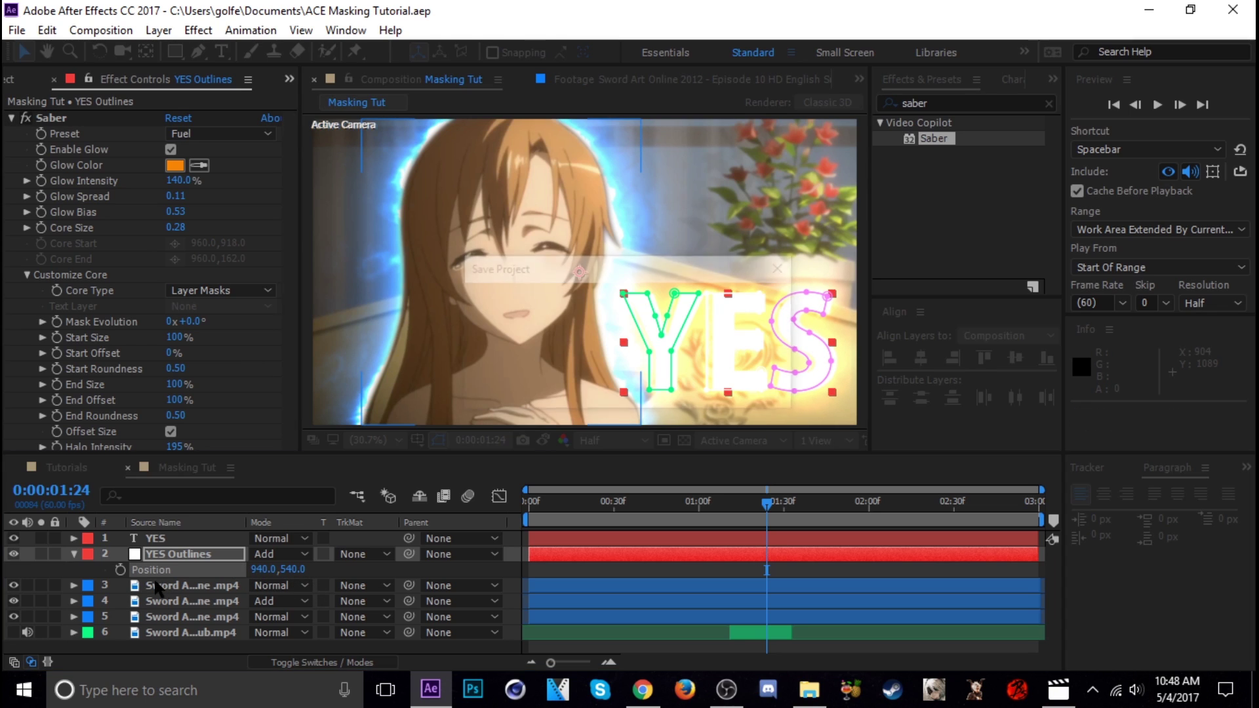
left_click(74, 554)
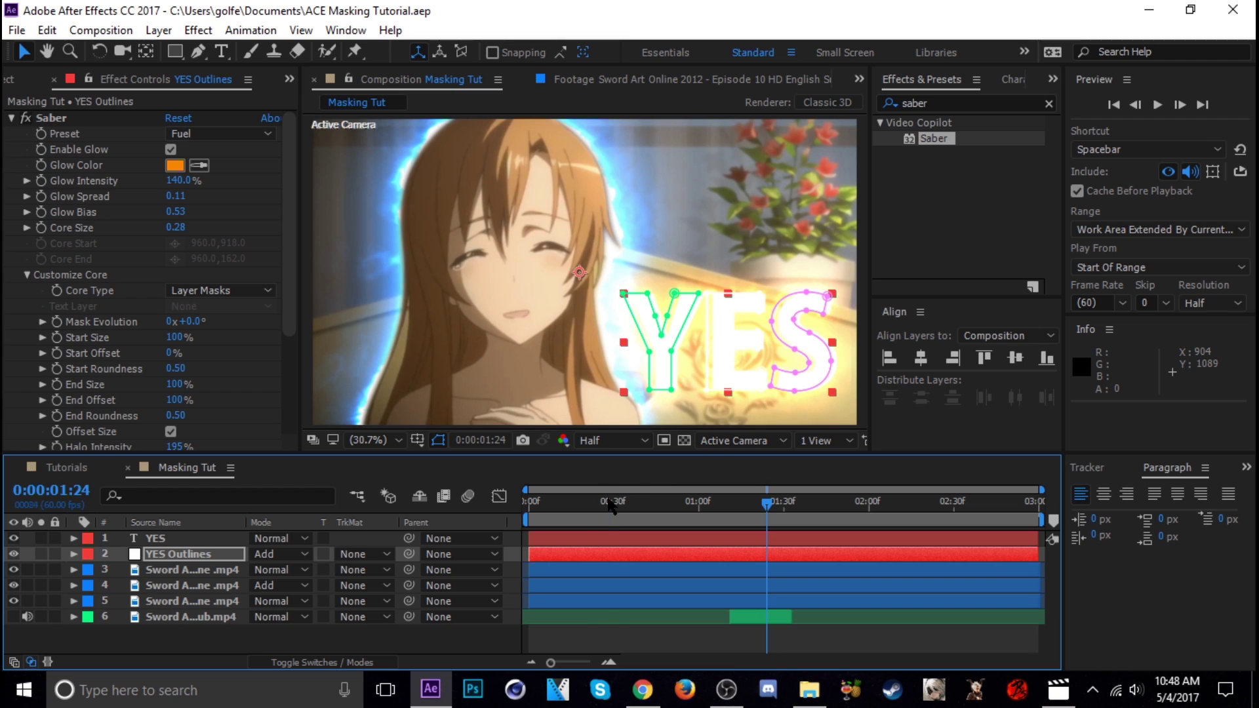
Step: Reduce the Saber glow intensity of the YES Outlines layer to 87% and save the project
left_click(551, 502)
left_click(570, 633)
left_click_drag(610, 492, 829, 539)
left_click(177, 554)
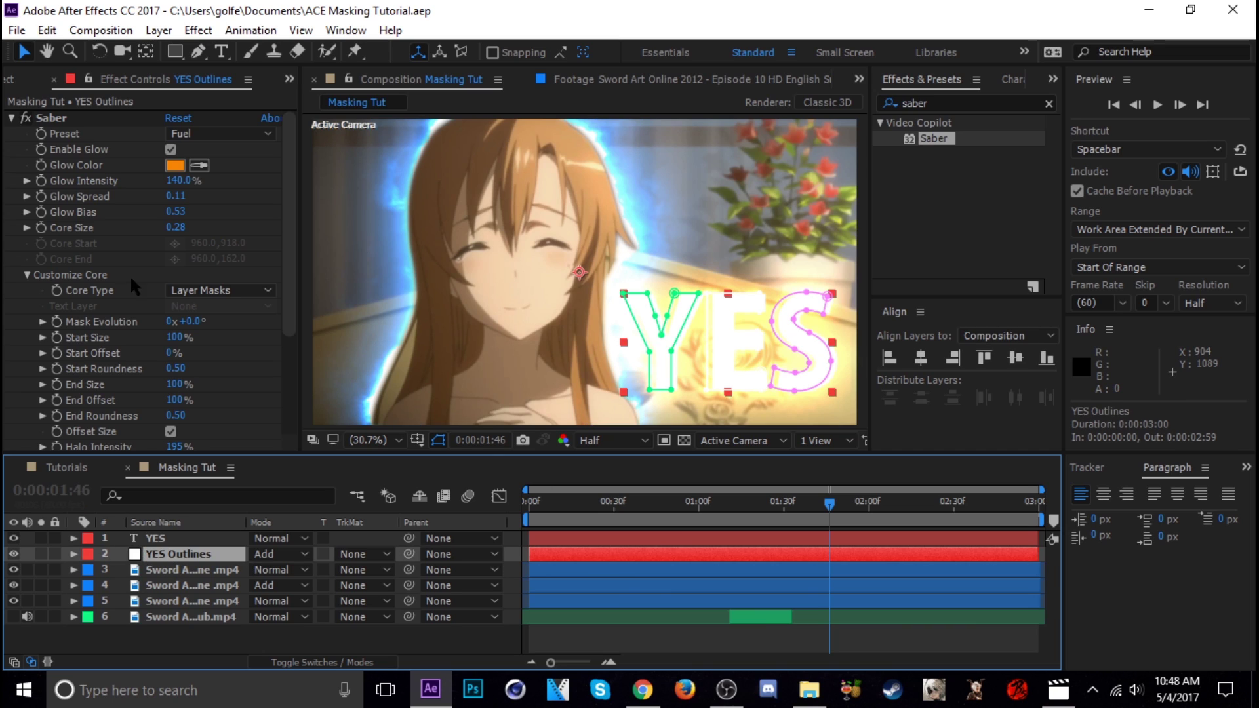
left_click_drag(178, 180, 126, 190)
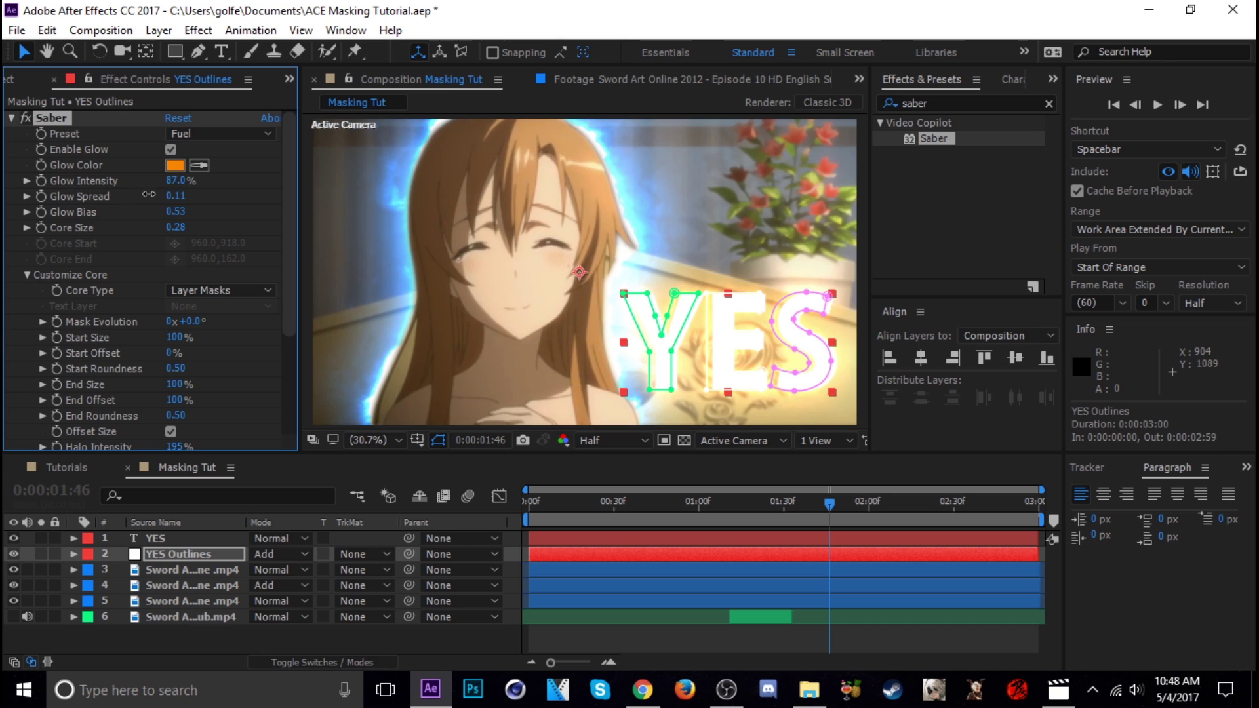
key("ctrl+s")
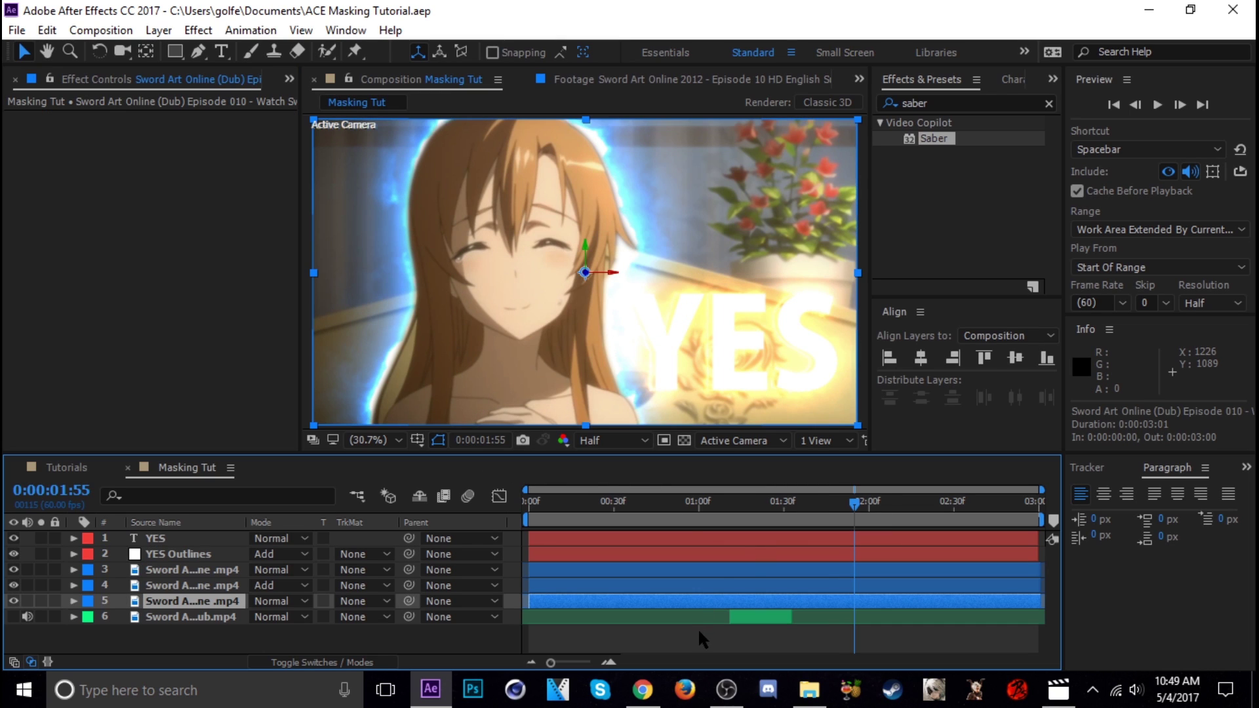
Step: Apply Curves to the background video on layer 5, bend the RGB curve downward to darken it, and save the project
left_click(691, 645)
left_click(699, 503)
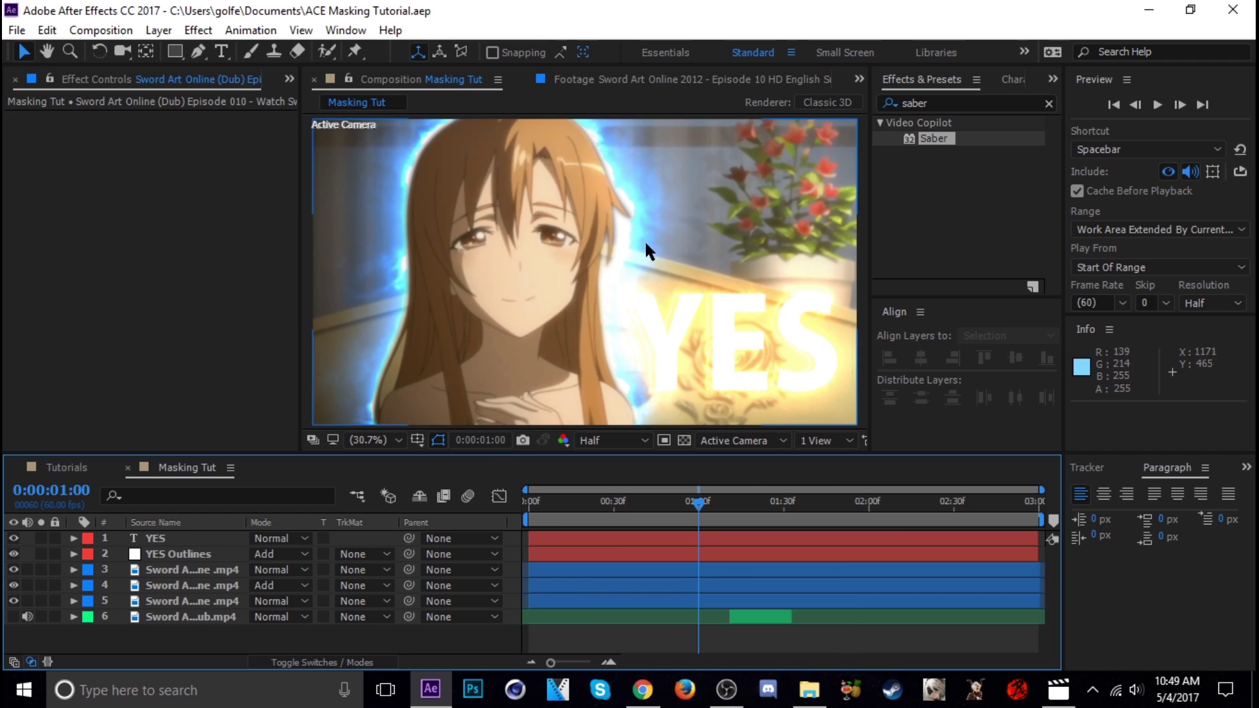
left_click_drag(700, 505, 729, 508)
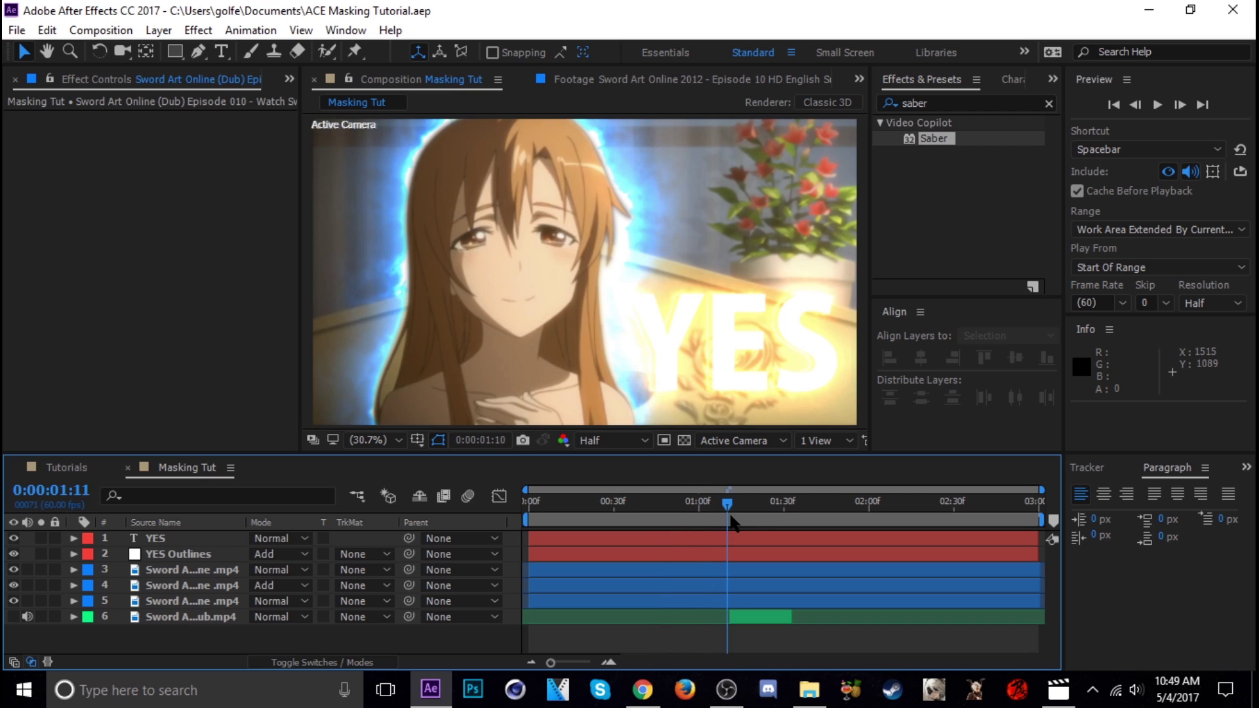
left_click(196, 601)
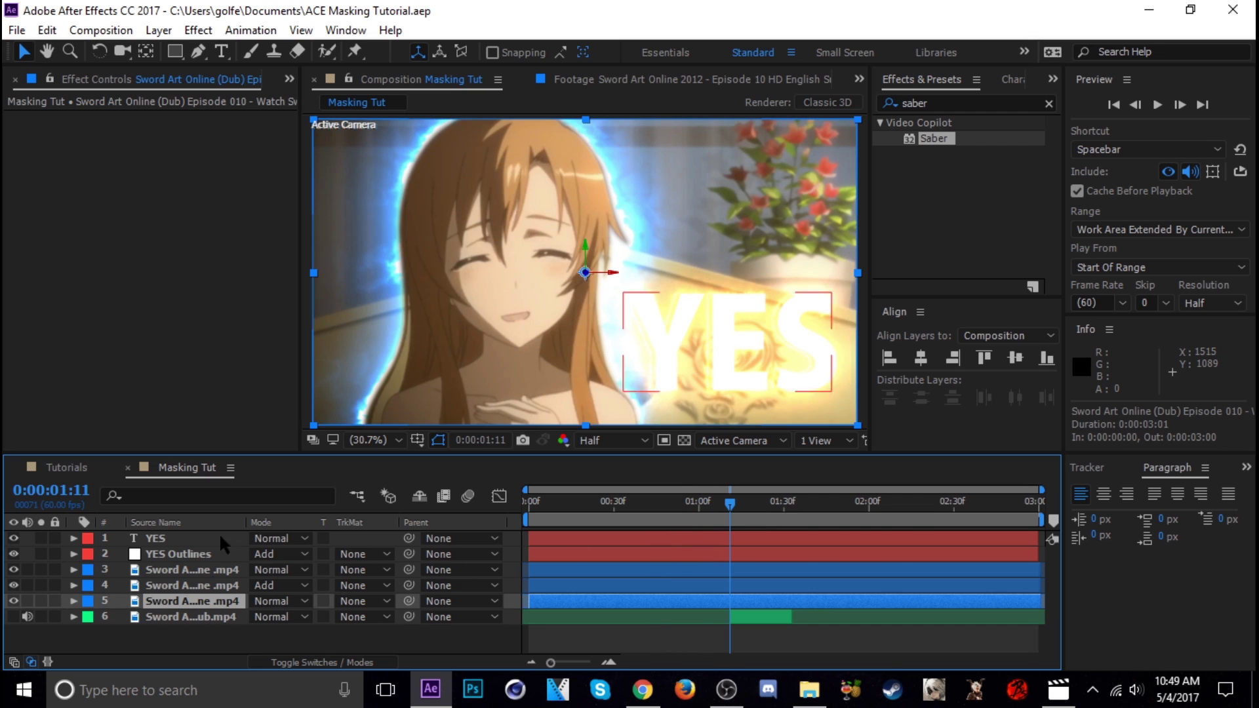
left_click(192, 36)
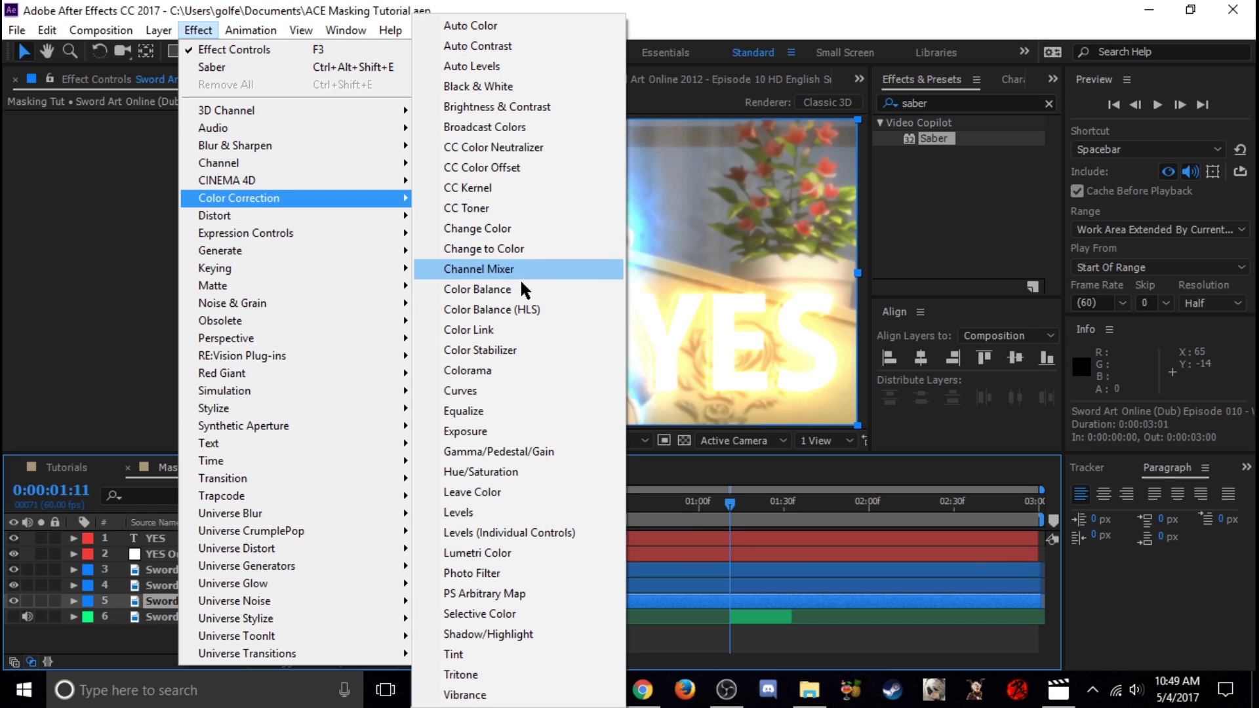
mouse_move(226, 199)
left_click(460, 391)
left_click_drag(203, 260, 205, 303)
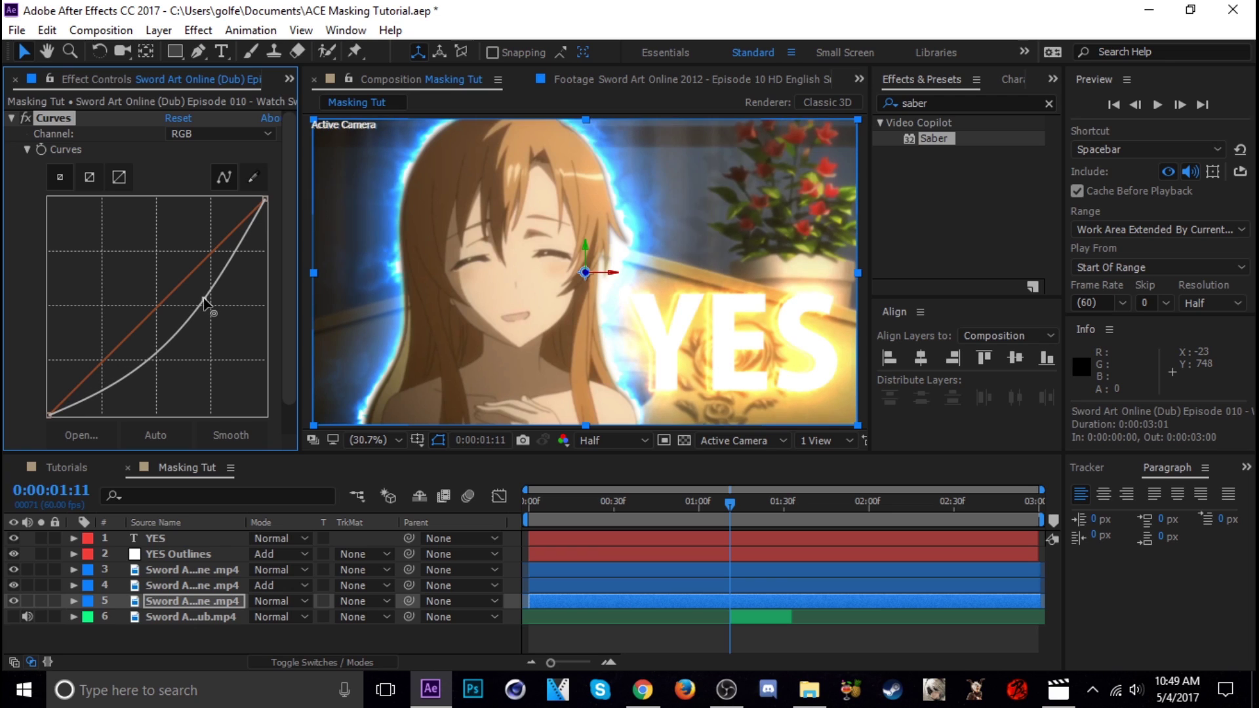
left_click(11, 118)
key("ctrl+s")
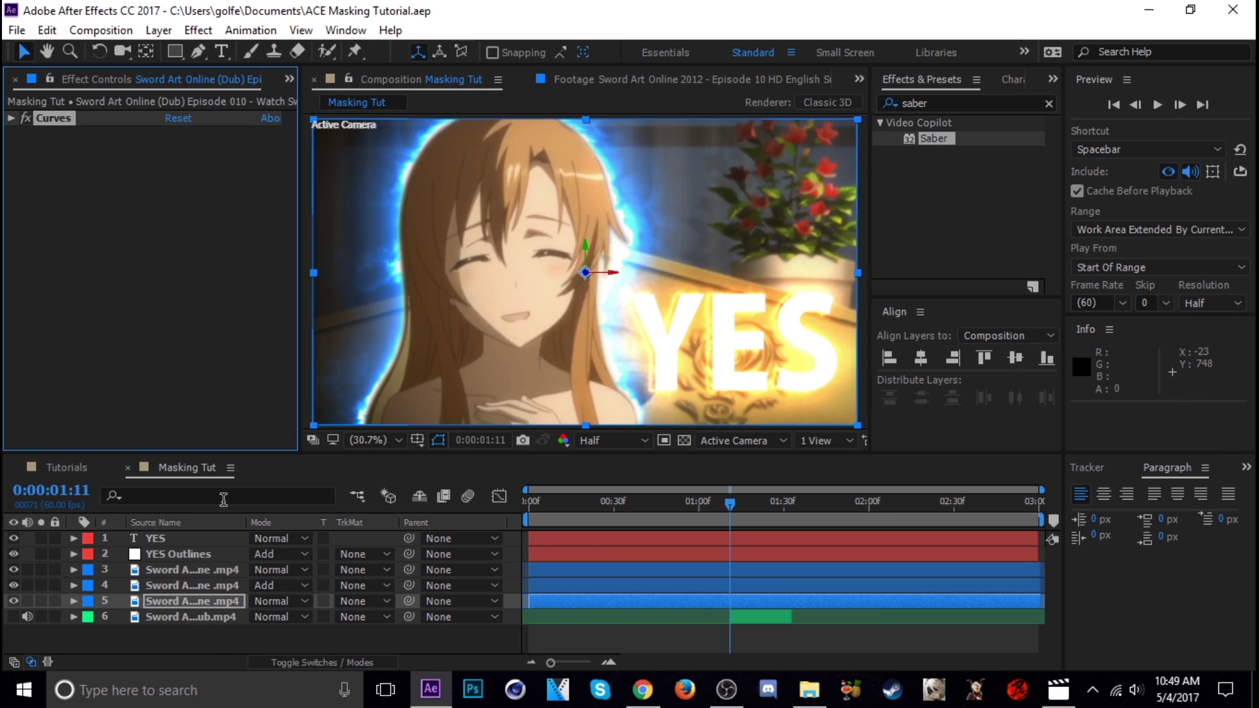
Step: Apply Curves to the masked character on layer 3, shape an S-curve for stronger contrast, and preview the clip
left_click(196, 569)
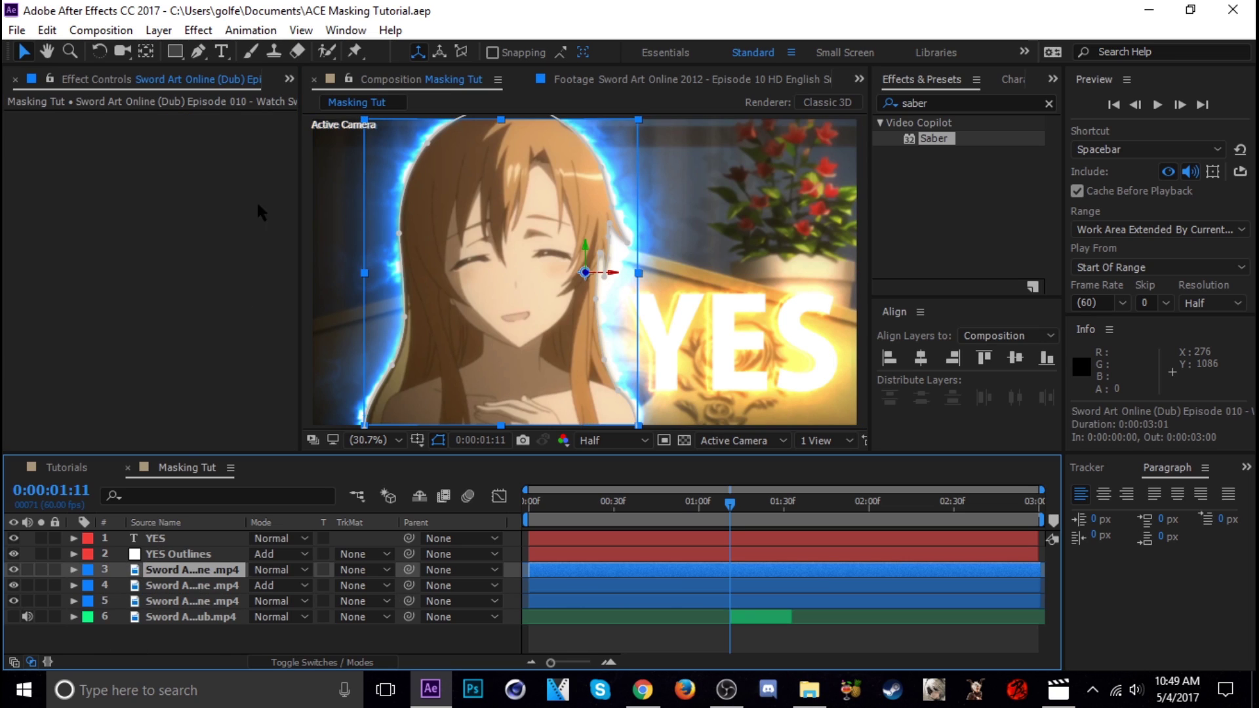
key("ctrl+alt+shift+e")
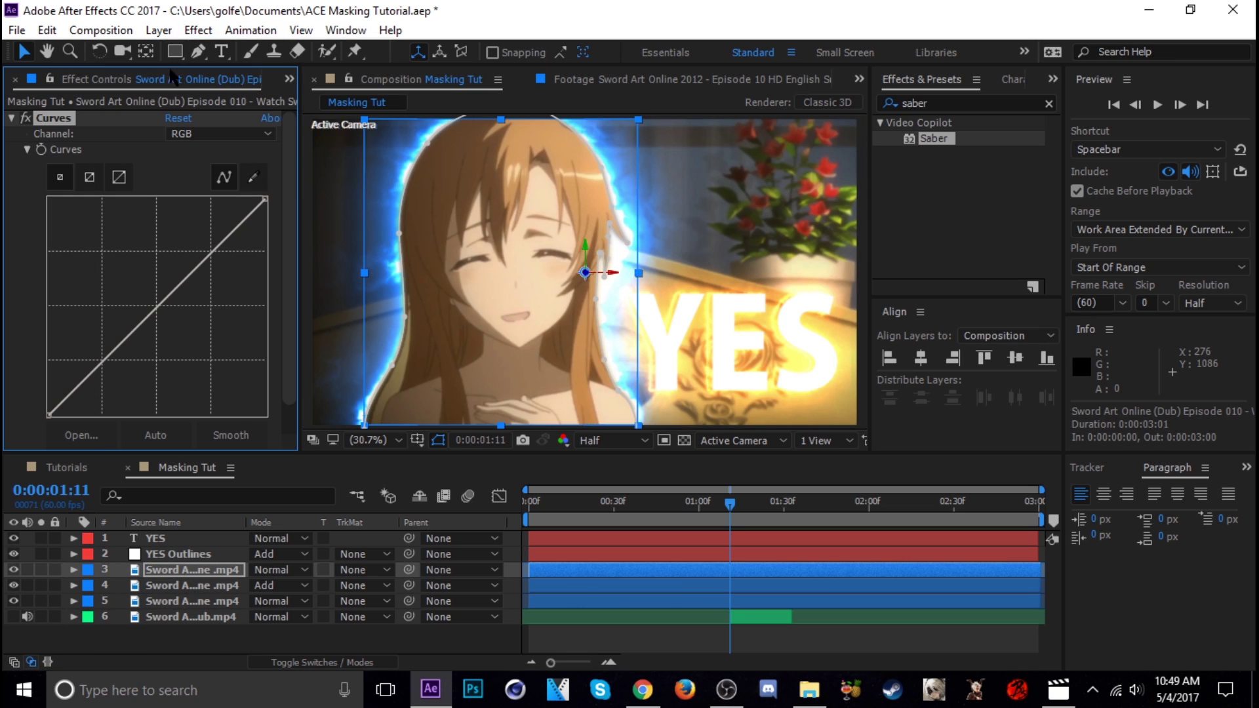
left_click(199, 275)
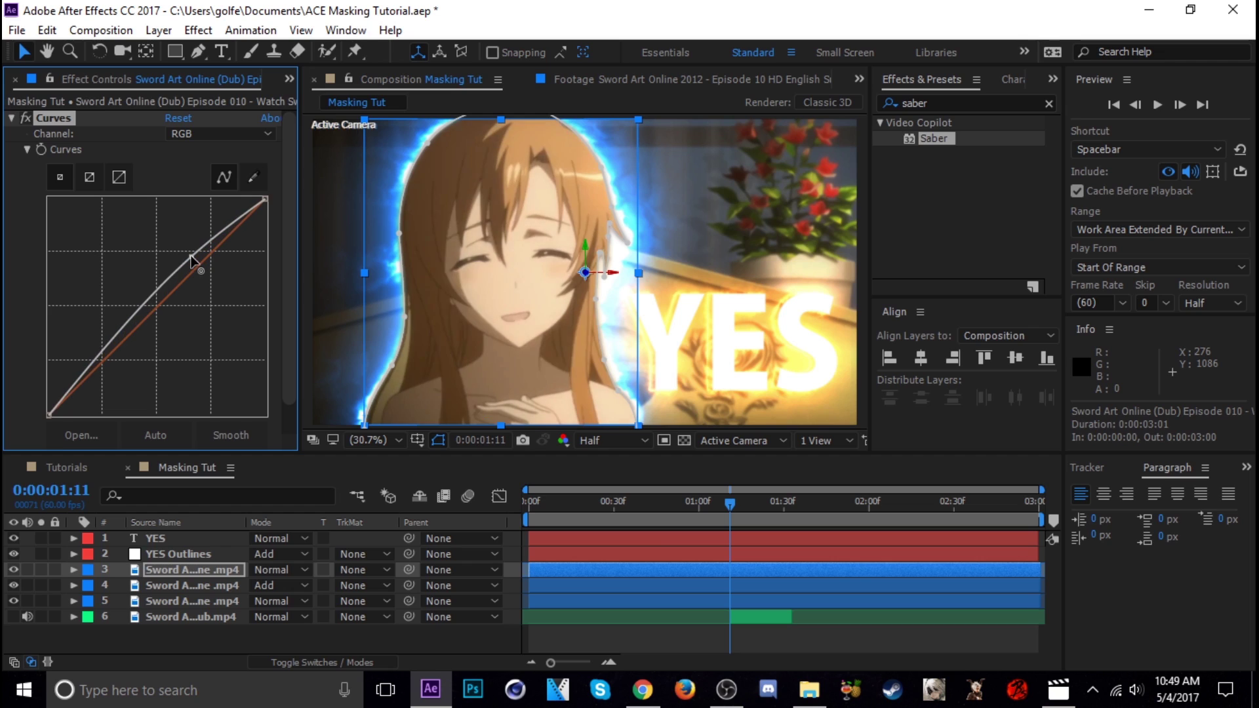
left_click_drag(190, 266, 184, 240)
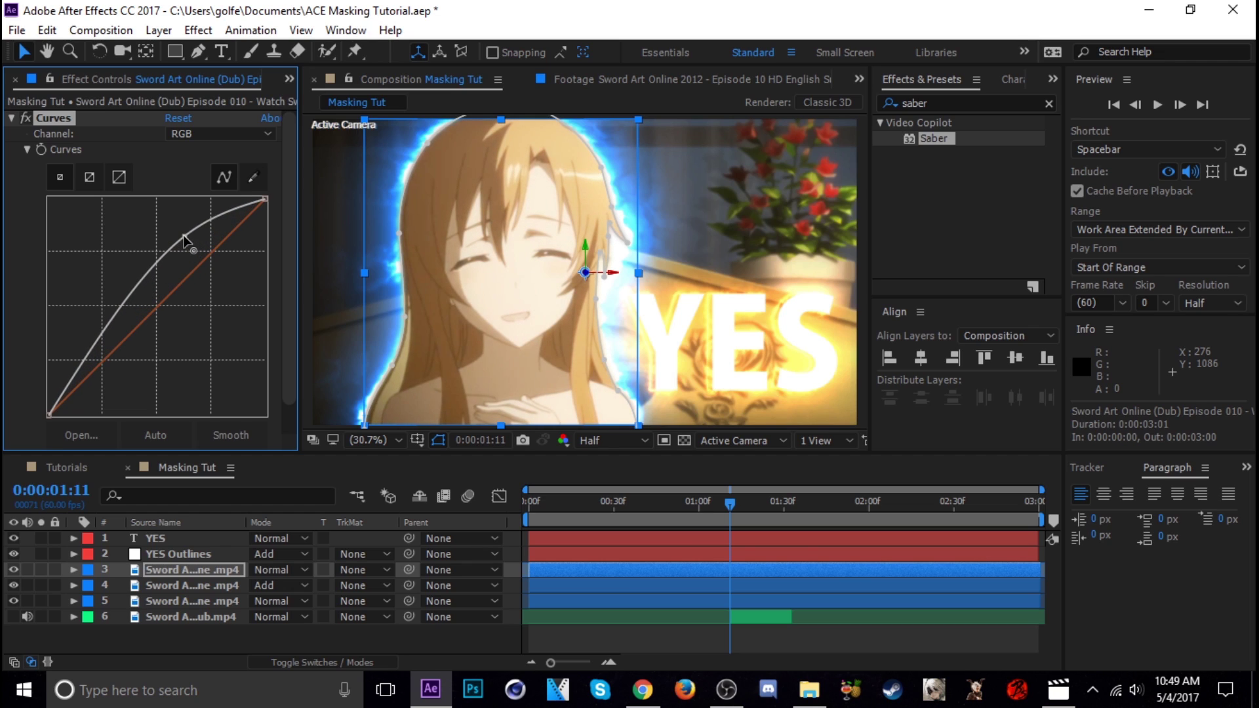
left_click_drag(86, 348, 106, 385)
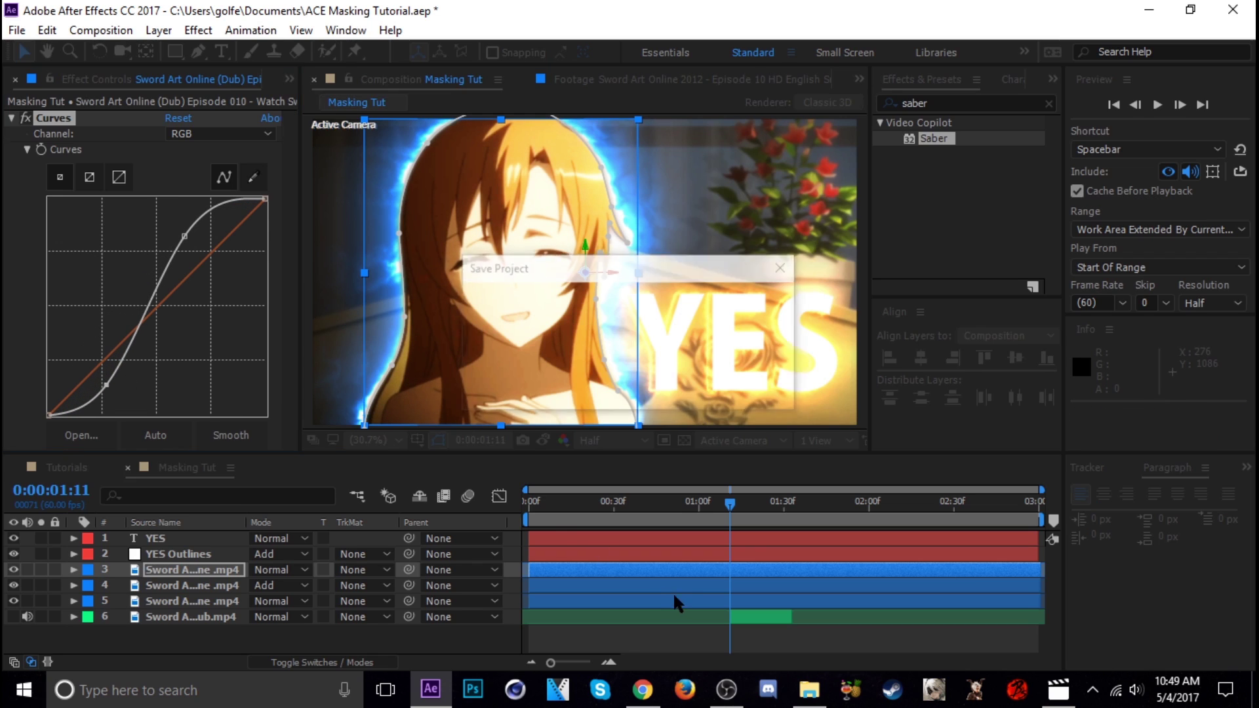
left_click_drag(678, 518, 752, 530)
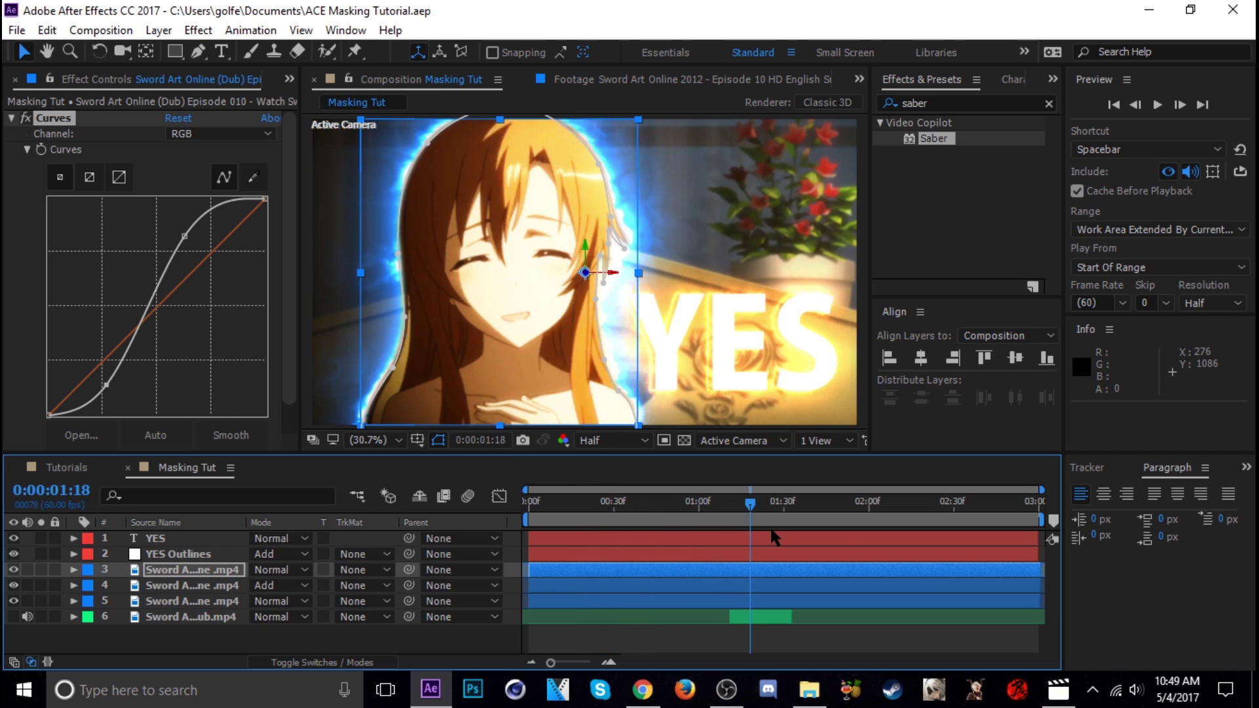
left_click(594, 651)
left_click(603, 506)
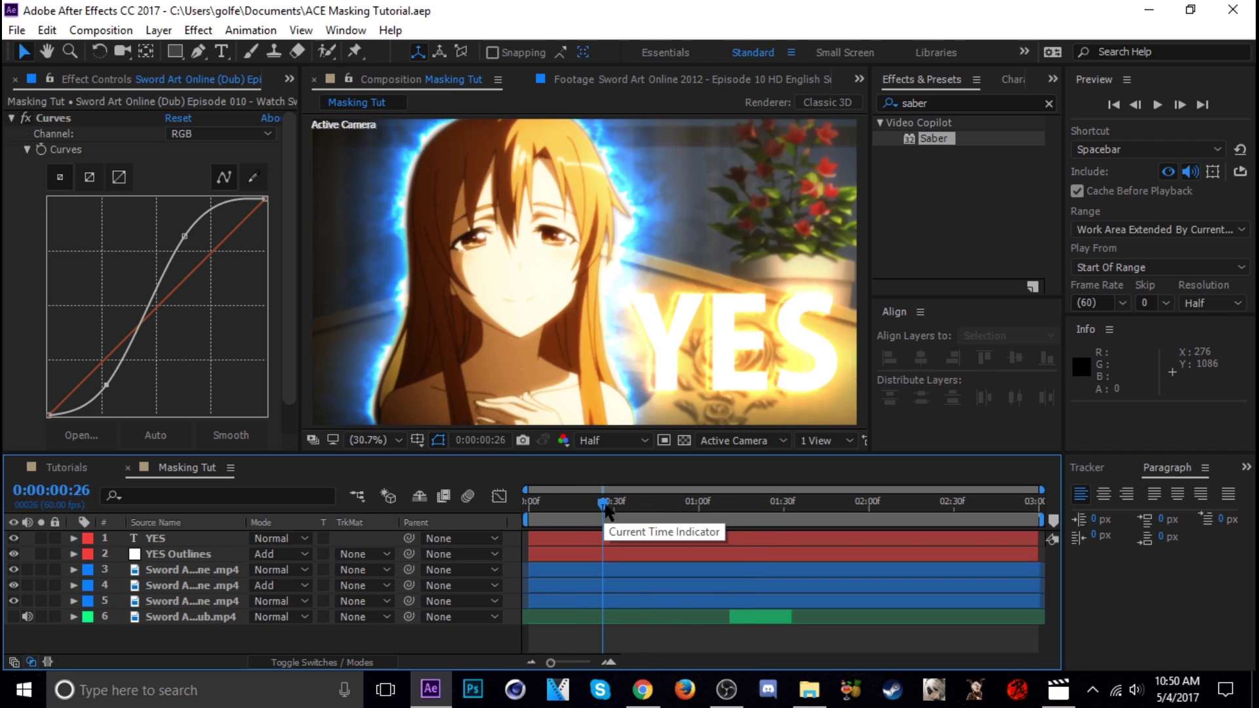
left_click_drag(601, 506, 556, 518)
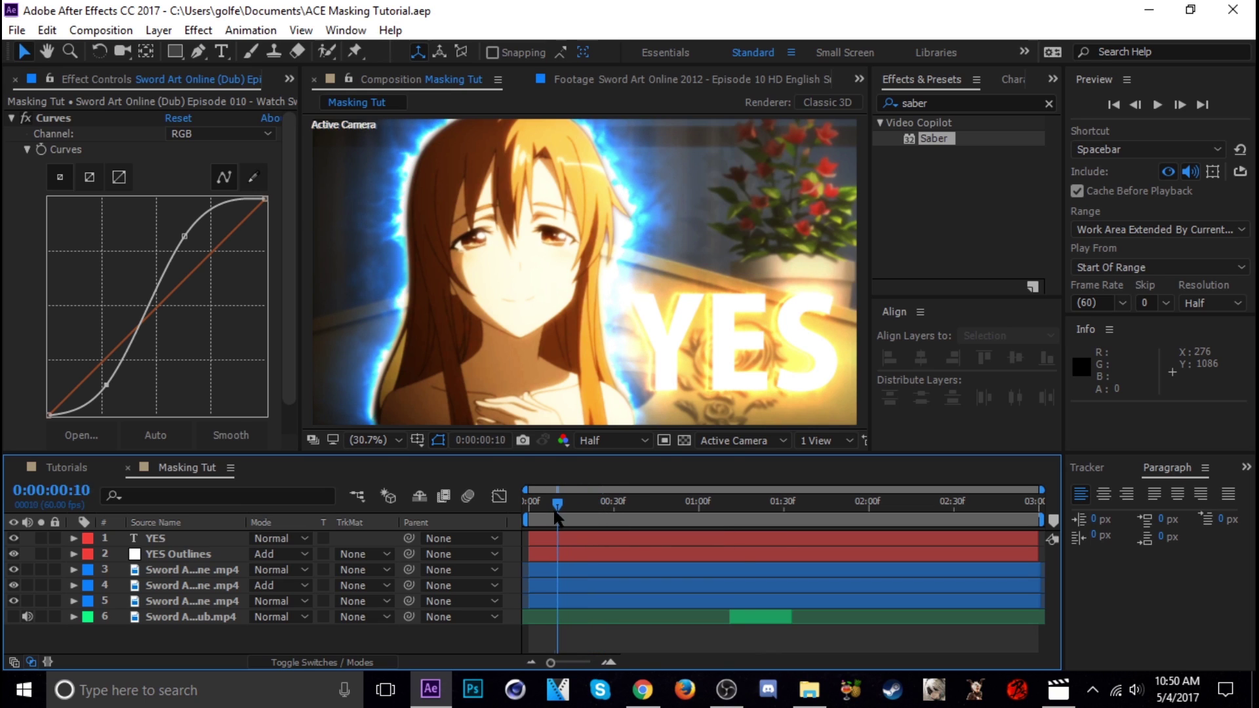
key("space")
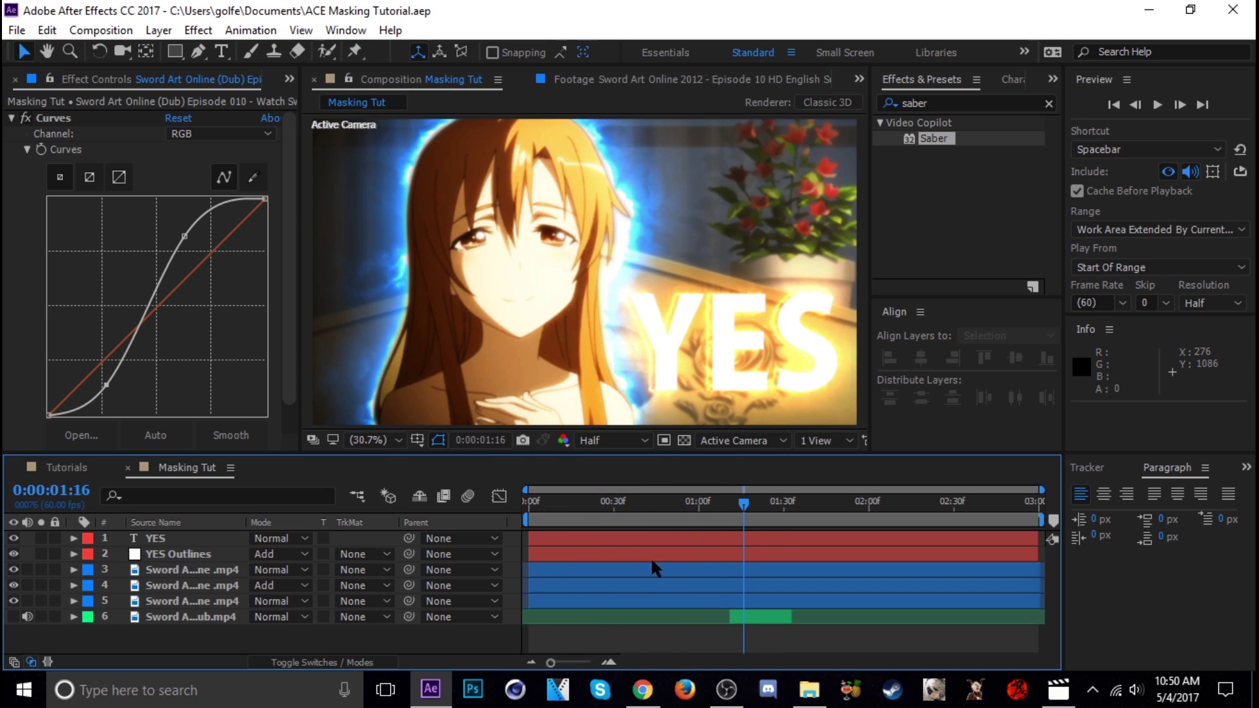
Step: Make the YES text and YES Outlines layers 3D
left_click(316, 663)
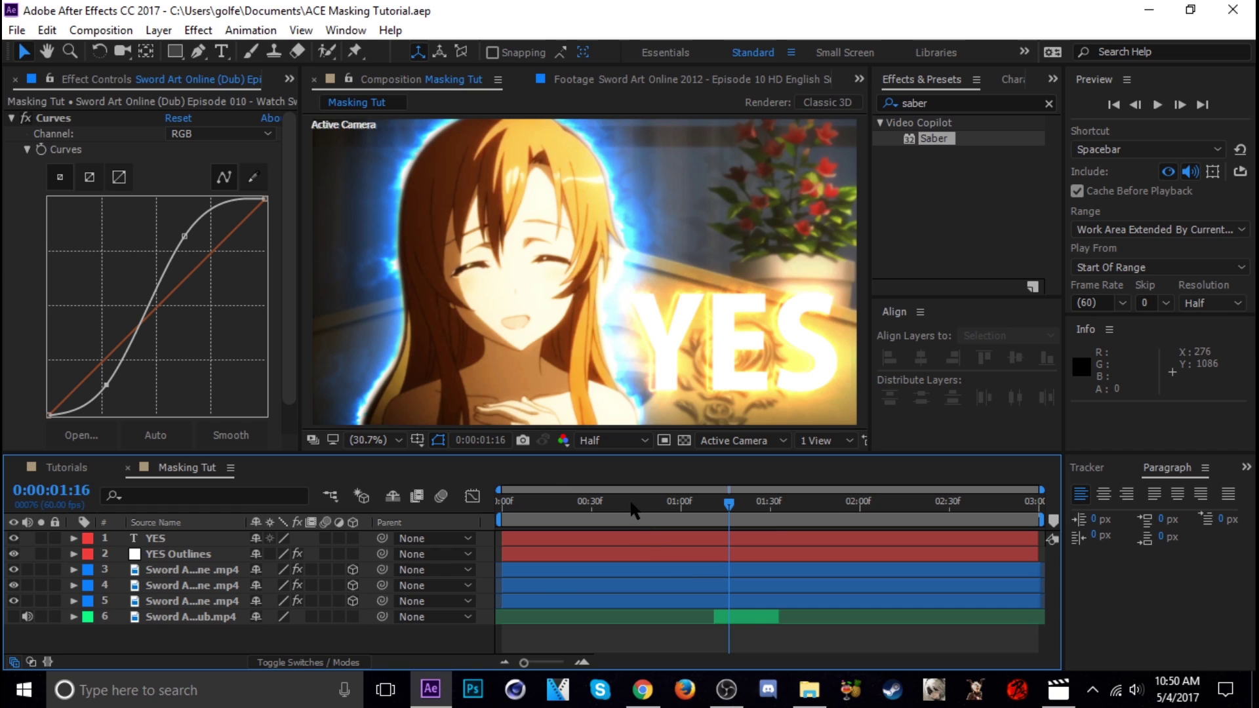
mouse_move(635, 506)
left_mouse_down()
mouse_move(714, 510)
mouse_move(636, 511)
left_mouse_up()
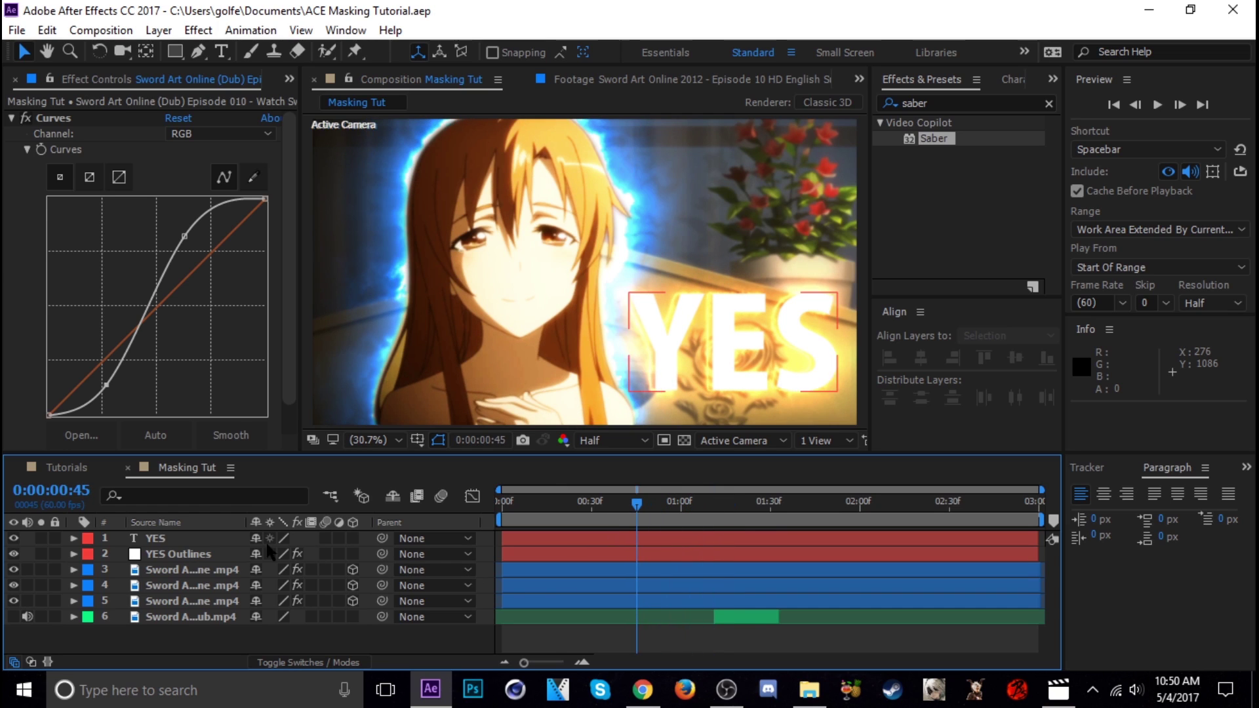
left_click(353, 538)
left_click(353, 553)
Step: Create a two-node 50 mm camera named CAM in the Masking Tut composition and save the project
left_click(170, 536)
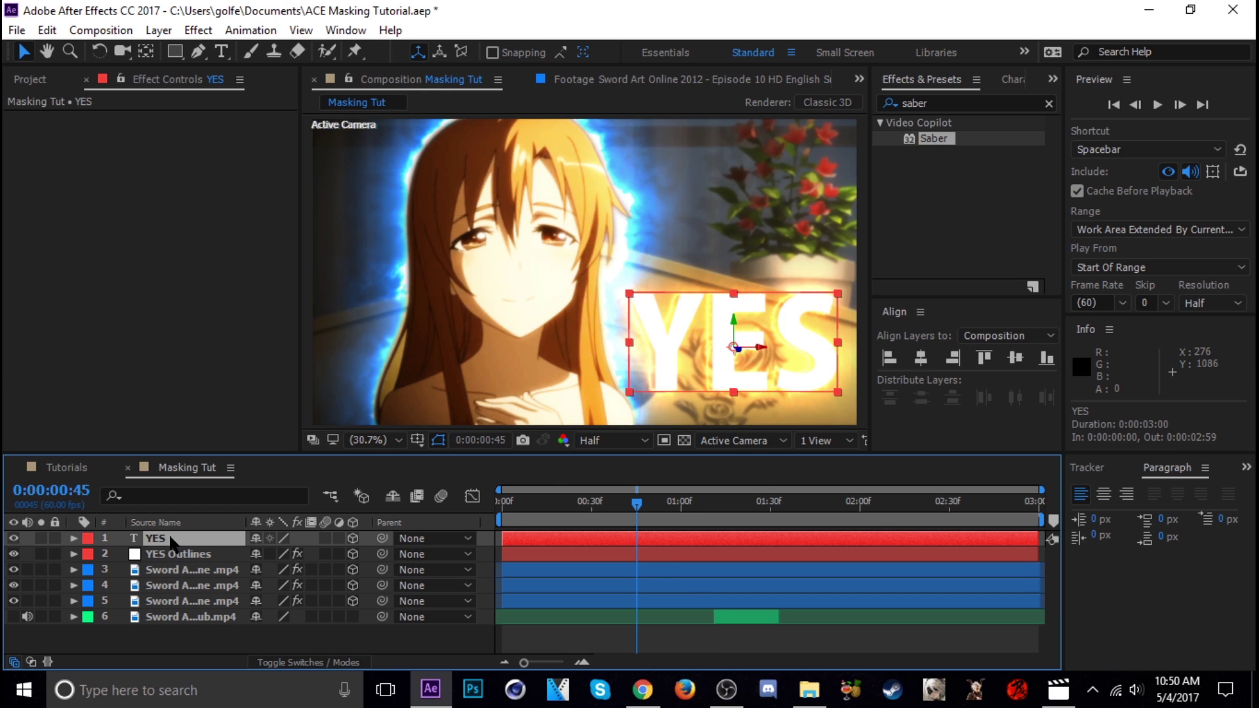
key("ctrl+alt+shift+c")
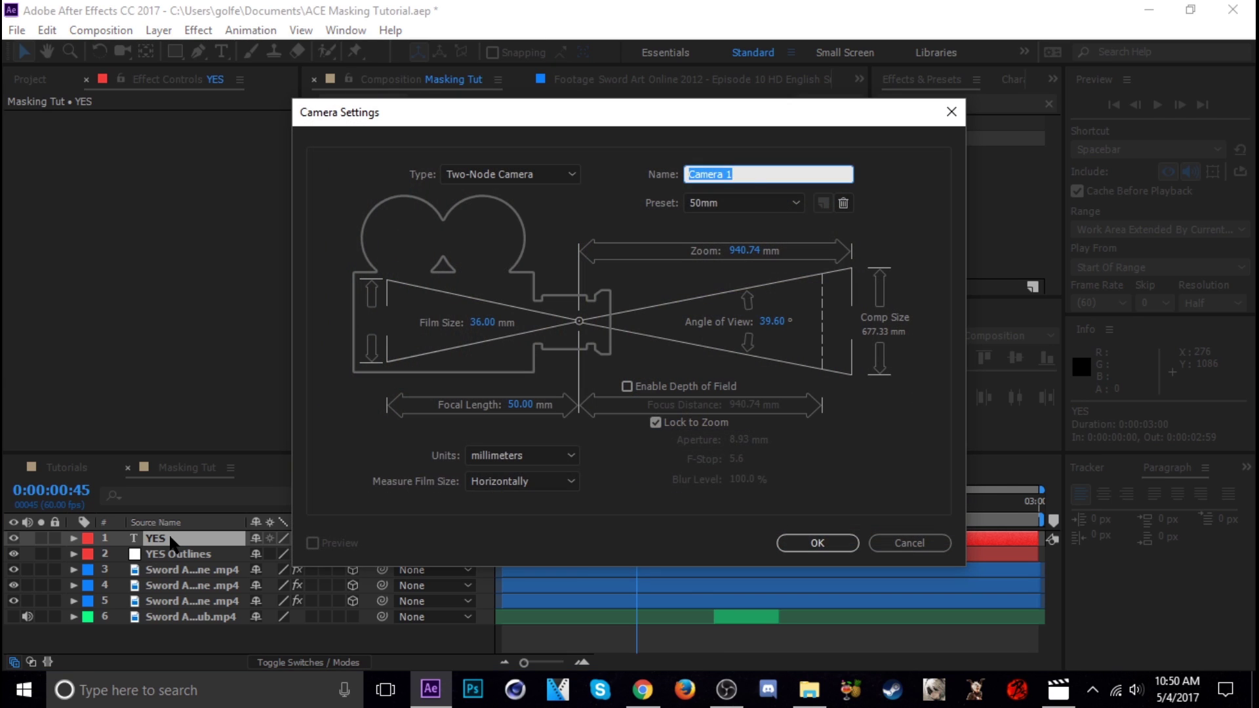
type("CAM")
key("Return")
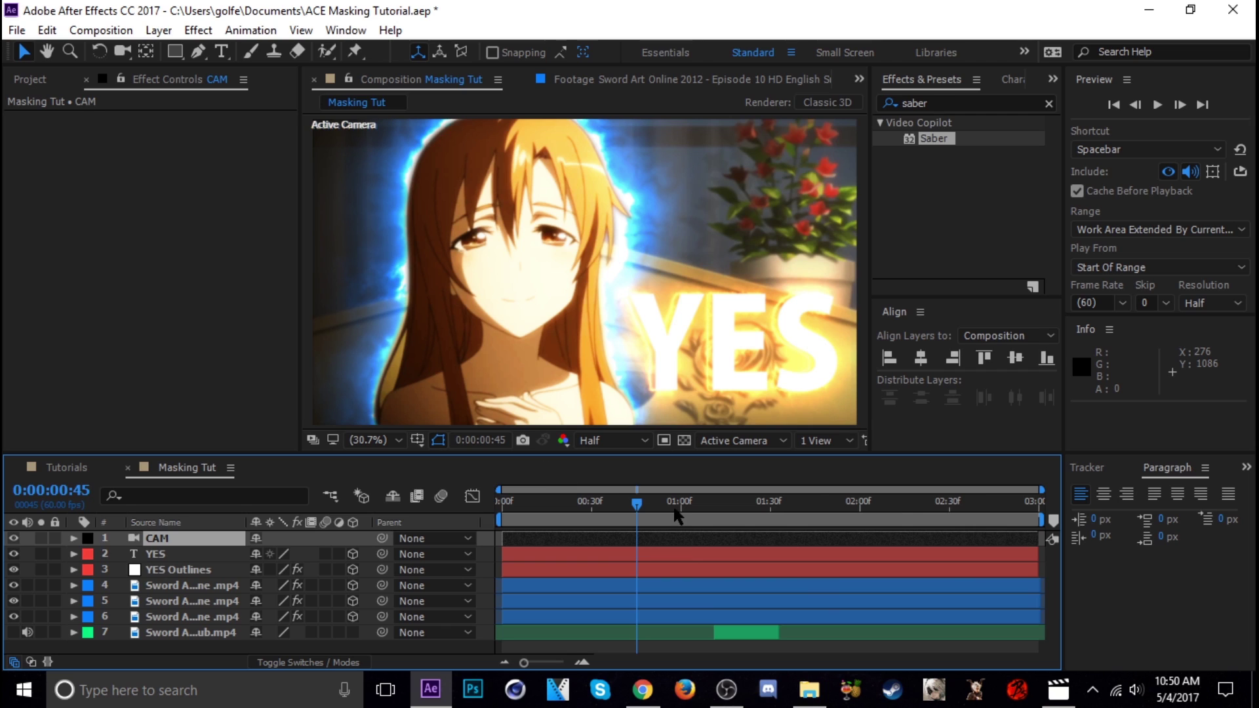
left_click_drag(660, 514, 684, 515)
key("ctrl+s")
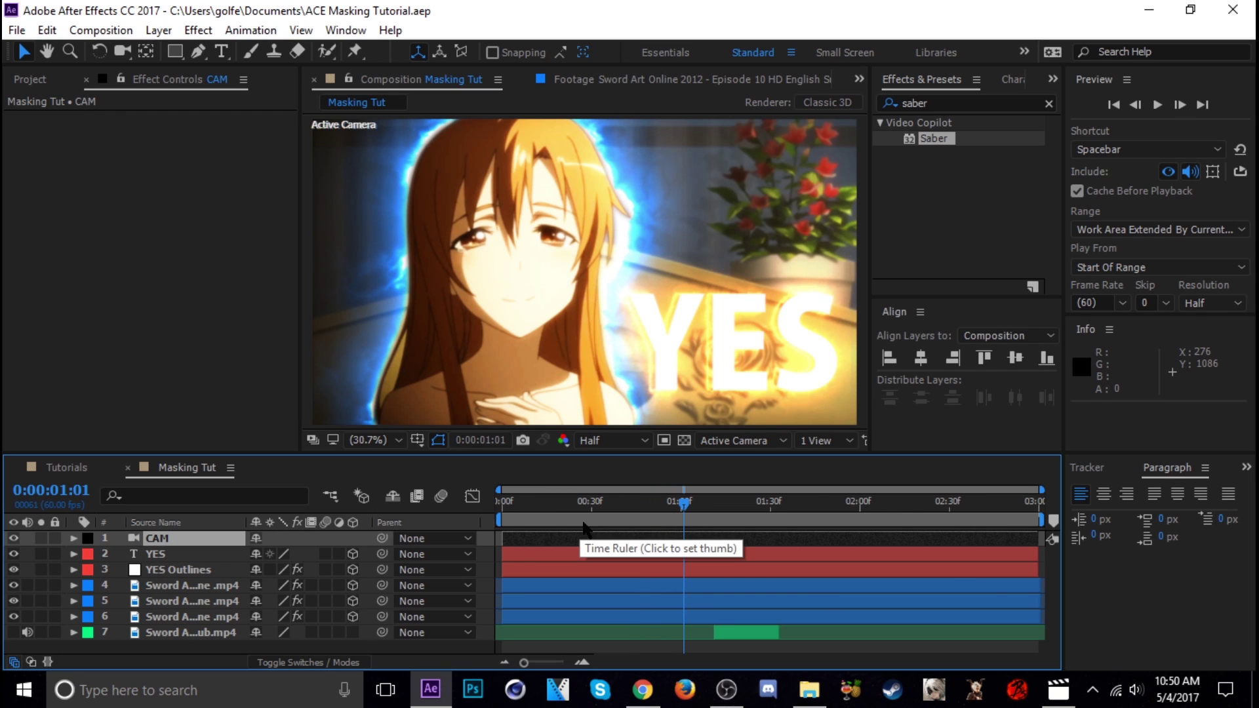
Step: Separate the CAM layer's position into individual X, Y and Z dimensions
left_click_drag(639, 524, 671, 524)
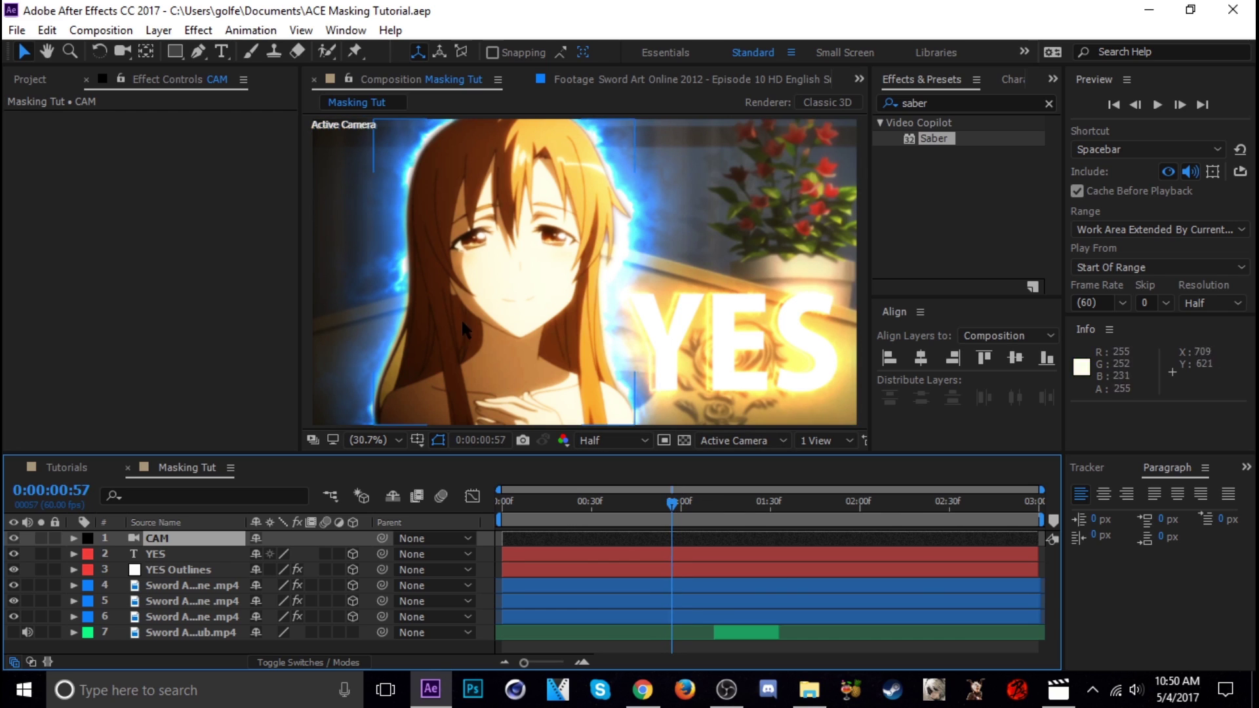
key("p")
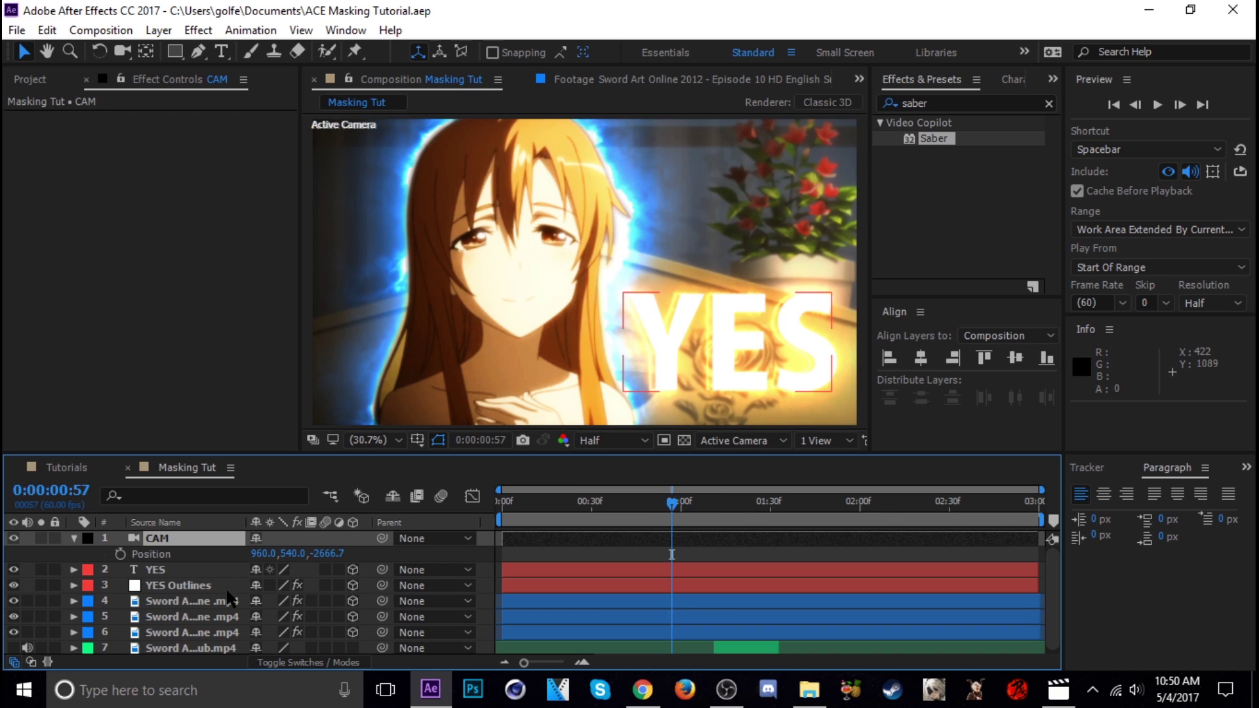
right_click(179, 556)
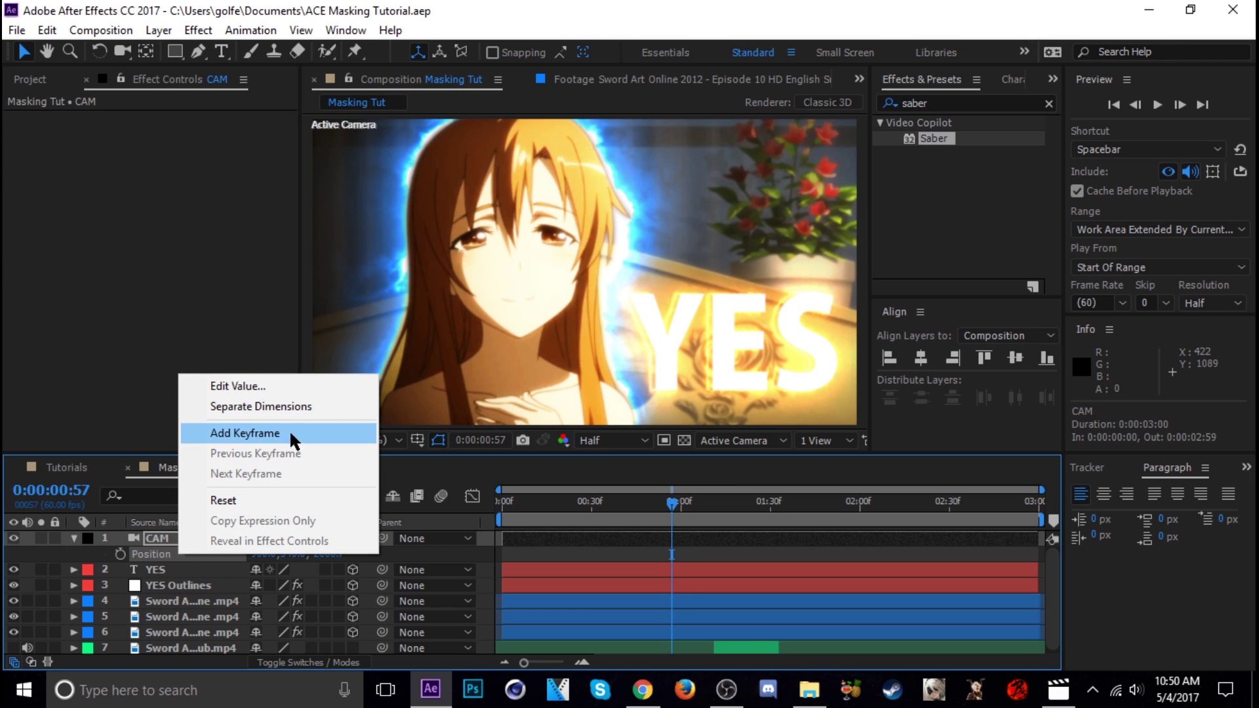
left_click(294, 407)
left_click(303, 557)
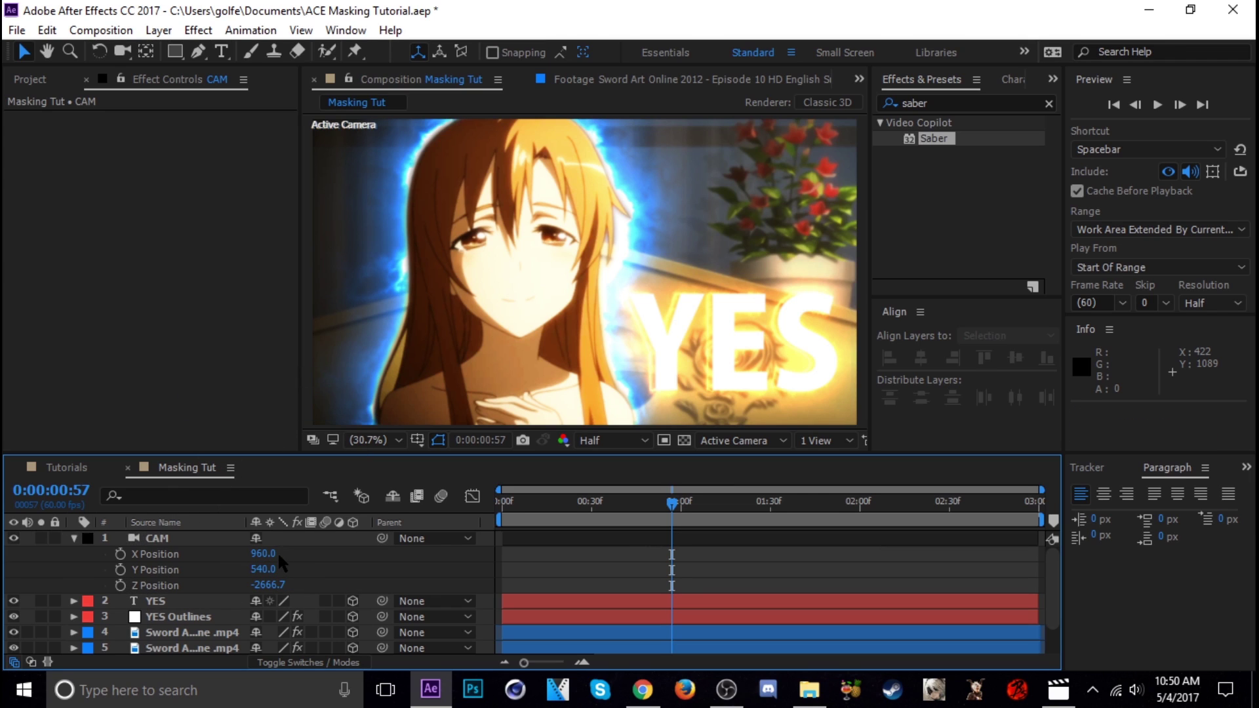
Step: Keyframe CAM's current Z Position near the end of the timeline, and try out a different Z Position at the first frame
left_click(199, 537)
left_click(175, 583)
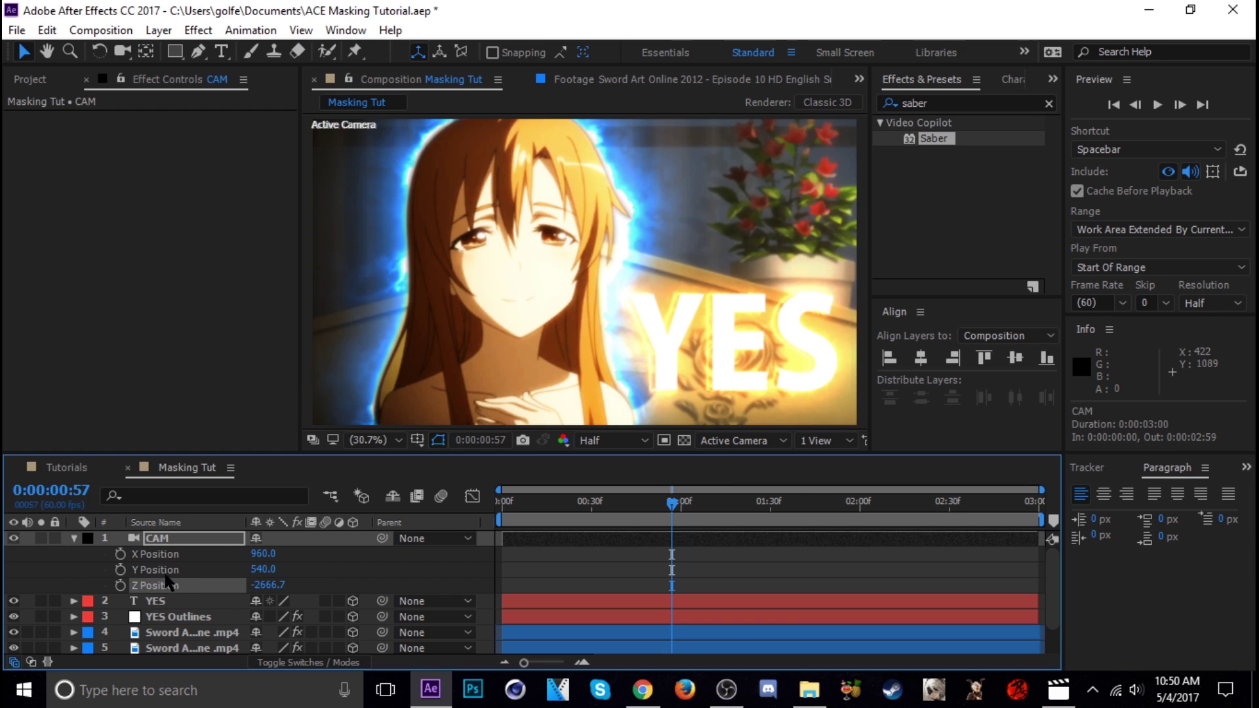
key("ctrl+s")
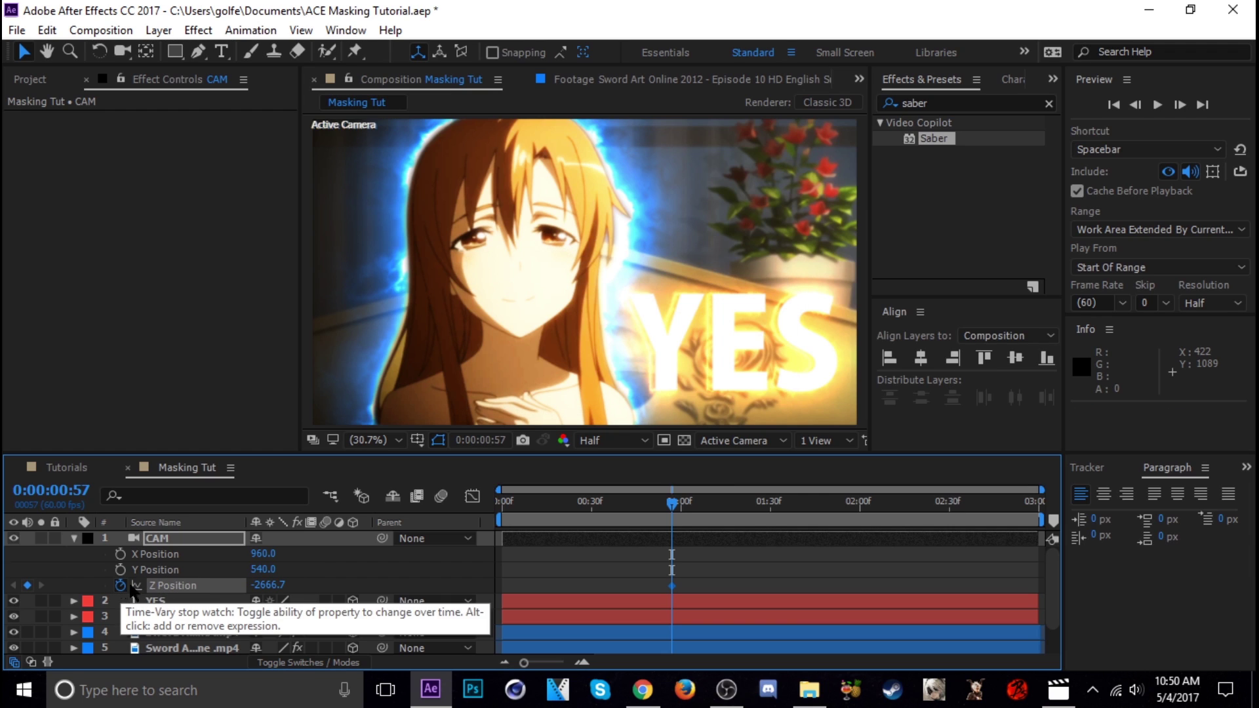
left_click(120, 585)
left_click_drag(678, 584, 1029, 585)
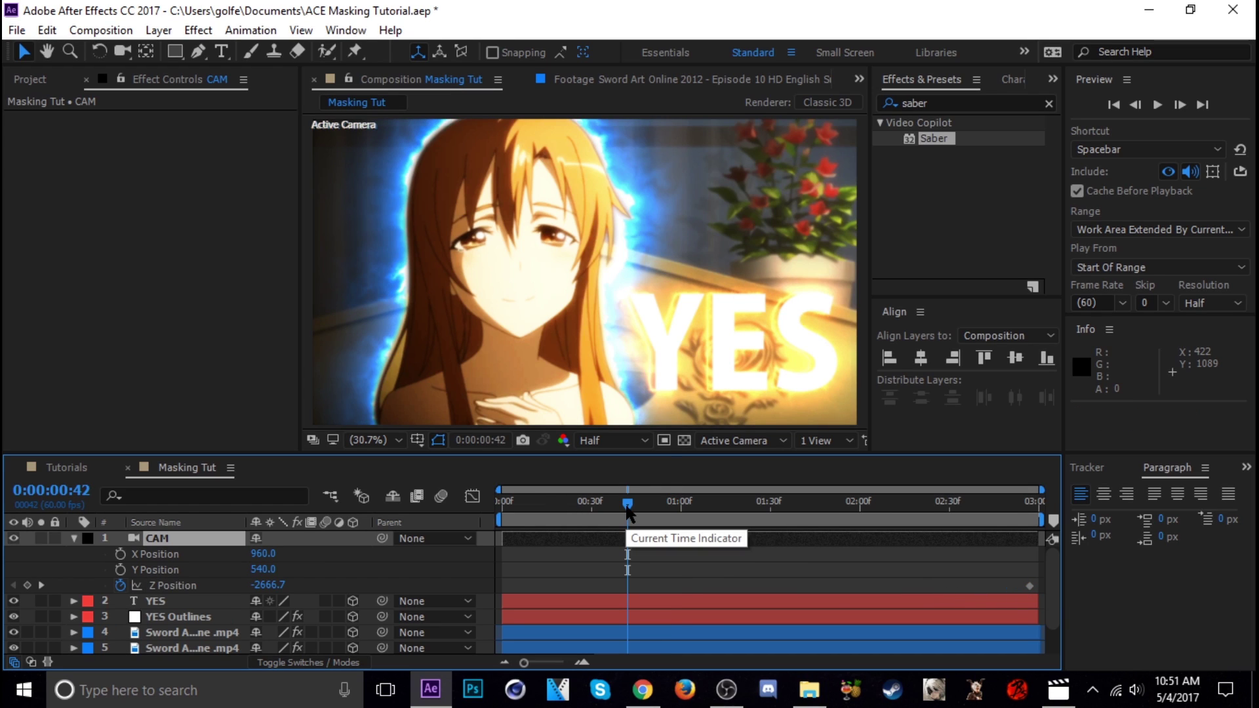
key("Home")
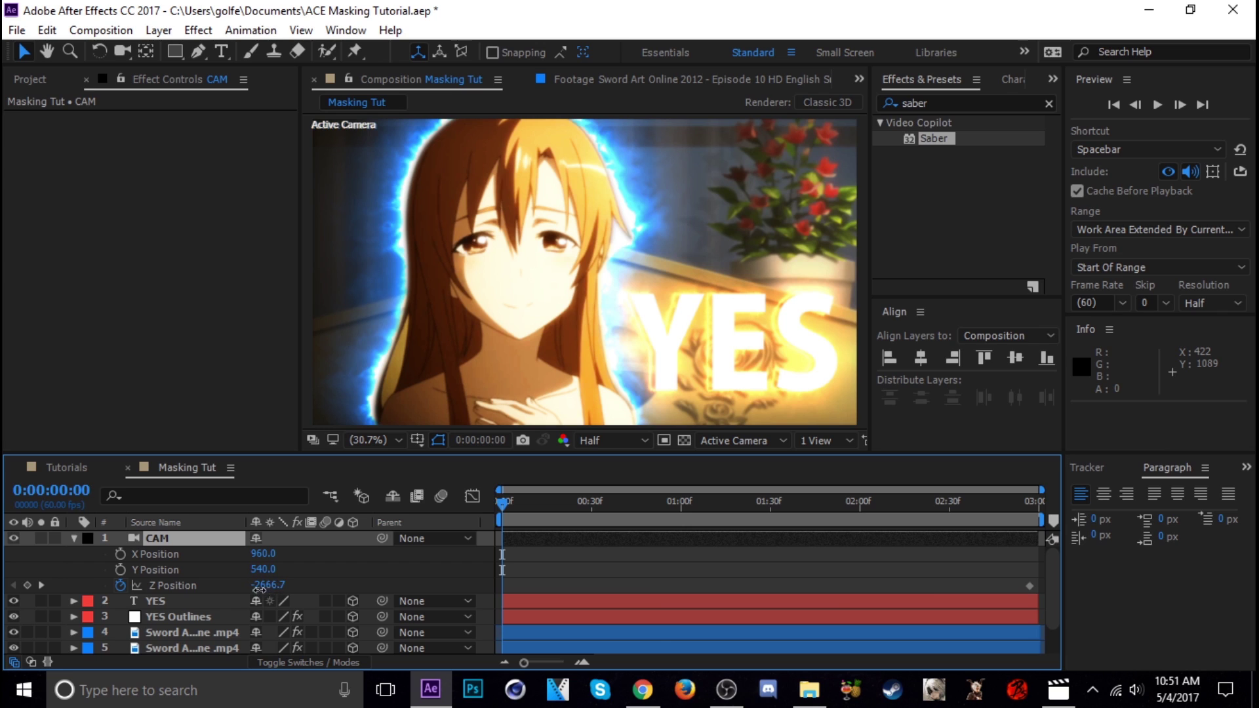
left_click_drag(259, 588, 328, 572)
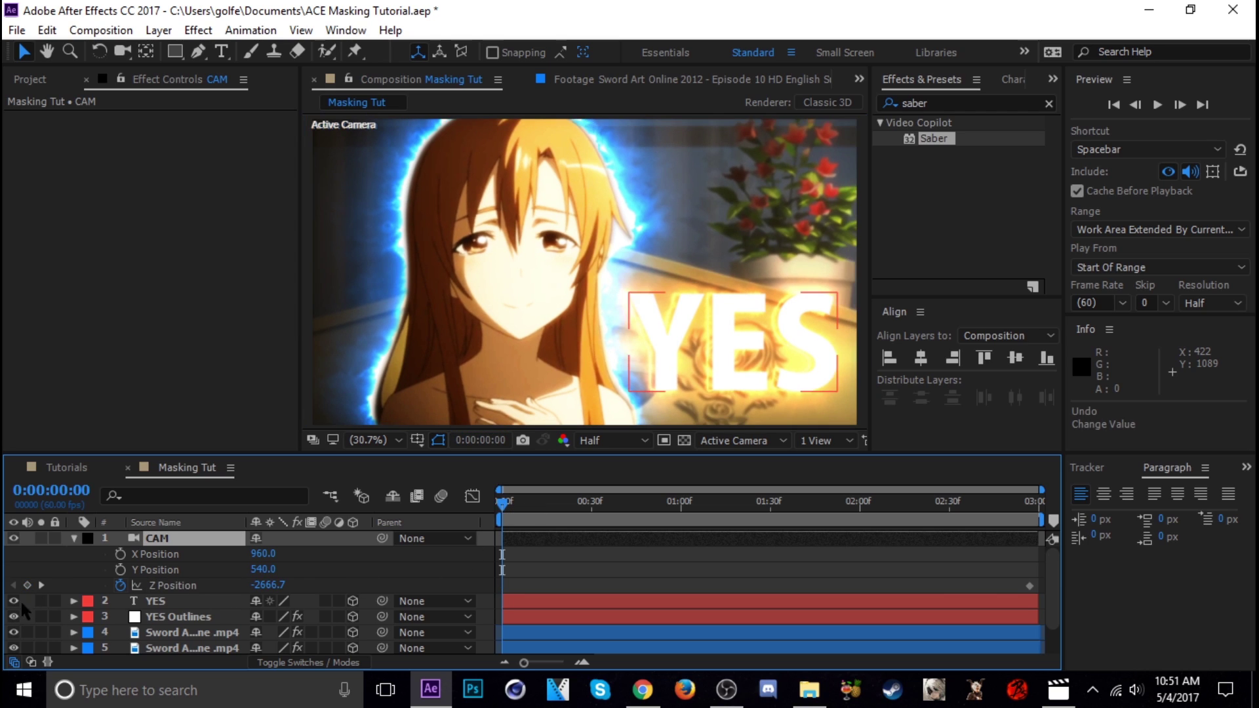
Step: Parent the YES Outlines layer to the YES text layer
left_click(74, 538)
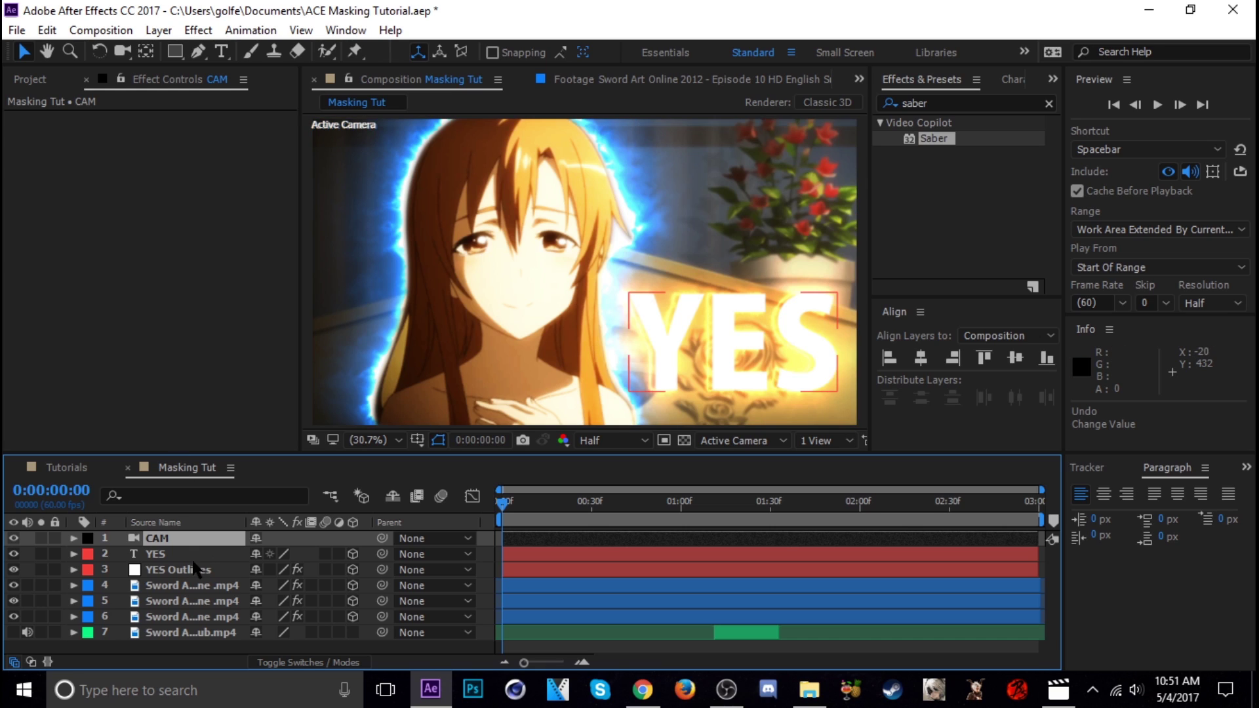
left_click(174, 571)
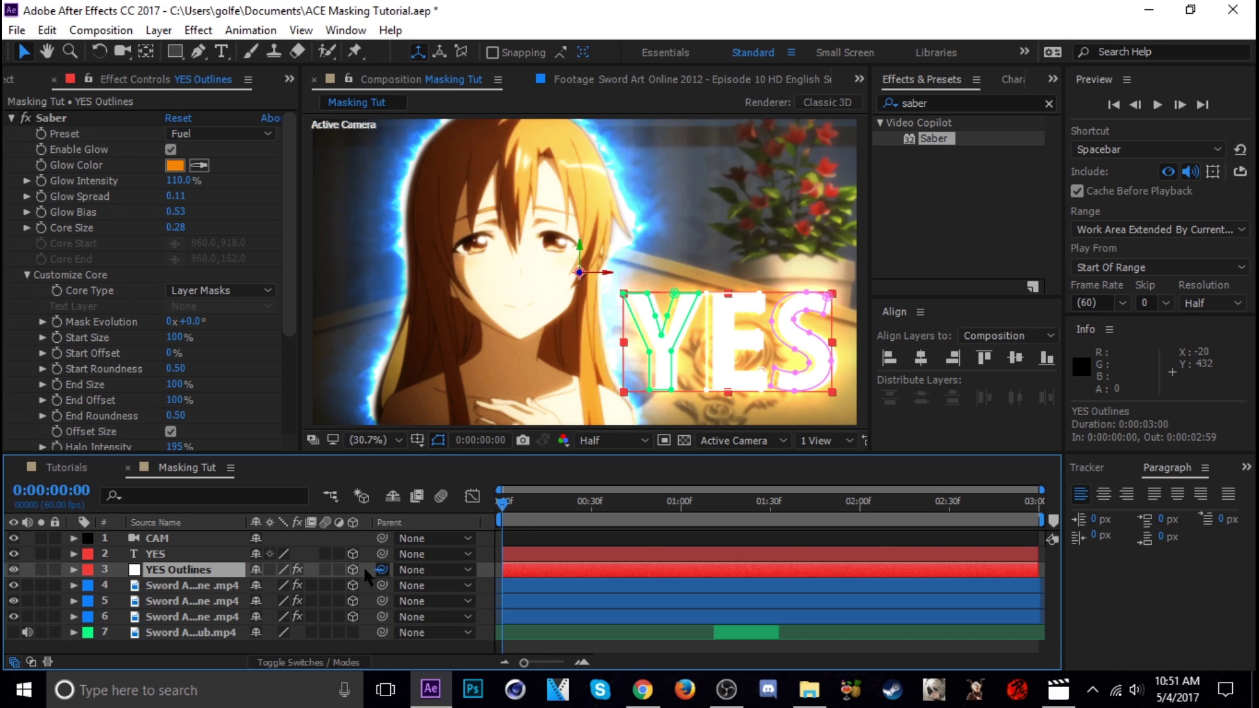
left_click_drag(382, 569, 194, 560)
Step: Bring the YES text forward in 3D space by setting its position to 1420.4, 766.5, -532.0
left_click(192, 557)
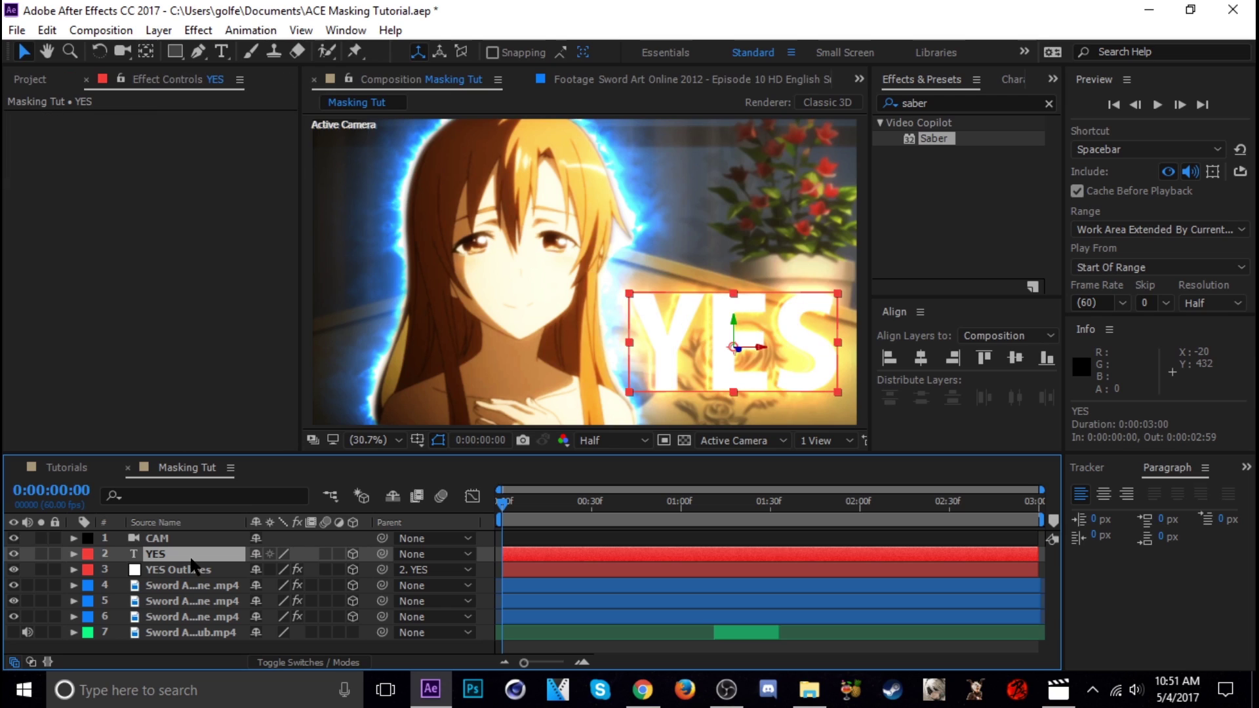
key("p")
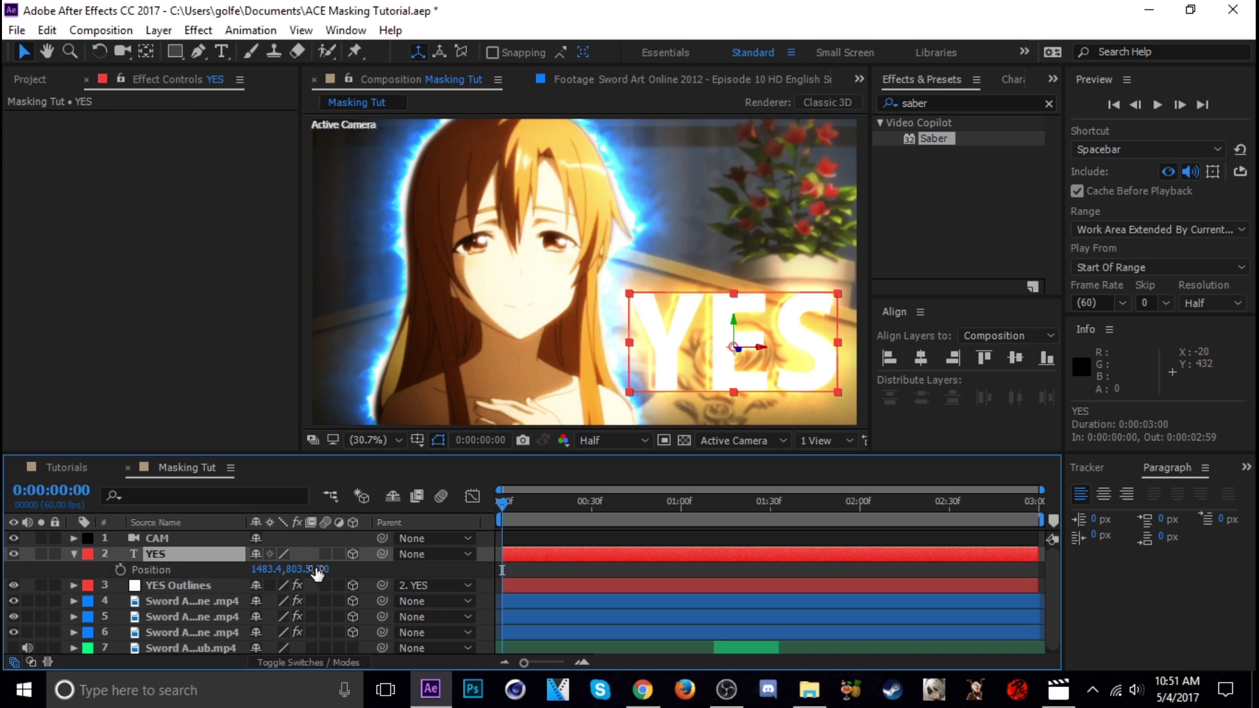
left_click_drag(324, 577, 68, 593)
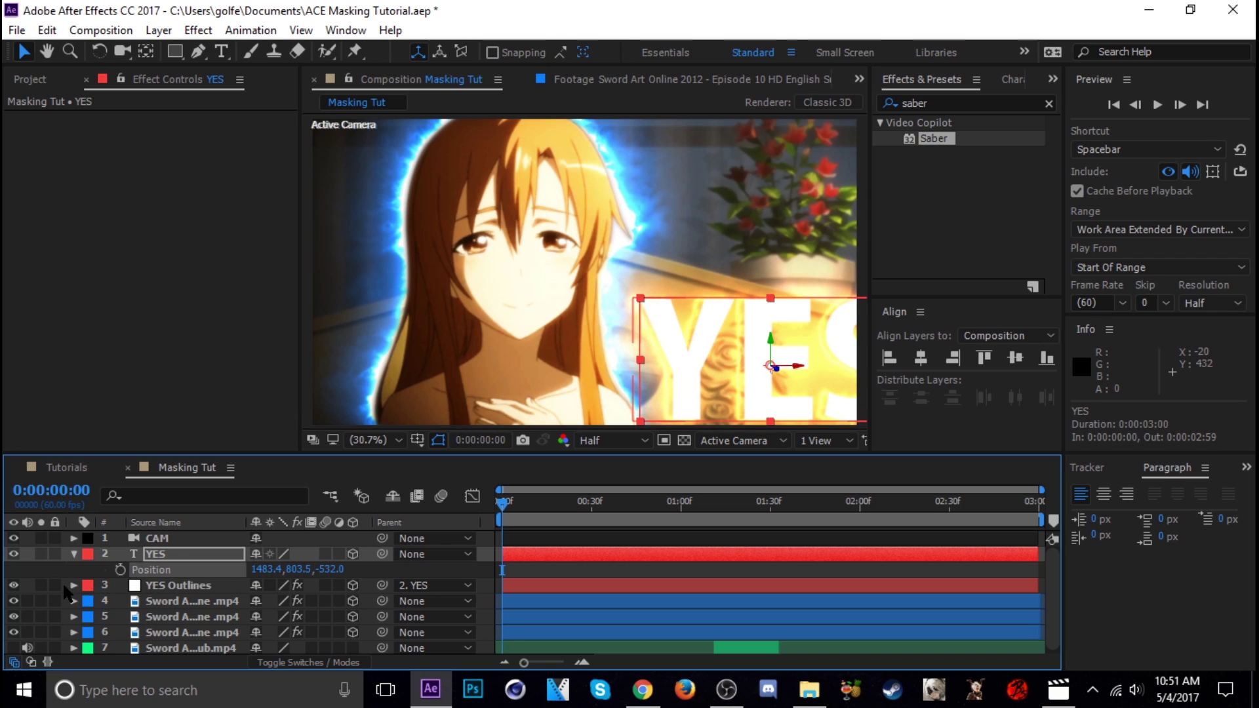
mouse_move(262, 569)
left_mouse_down()
mouse_move(264, 582)
mouse_move(282, 575)
left_mouse_up()
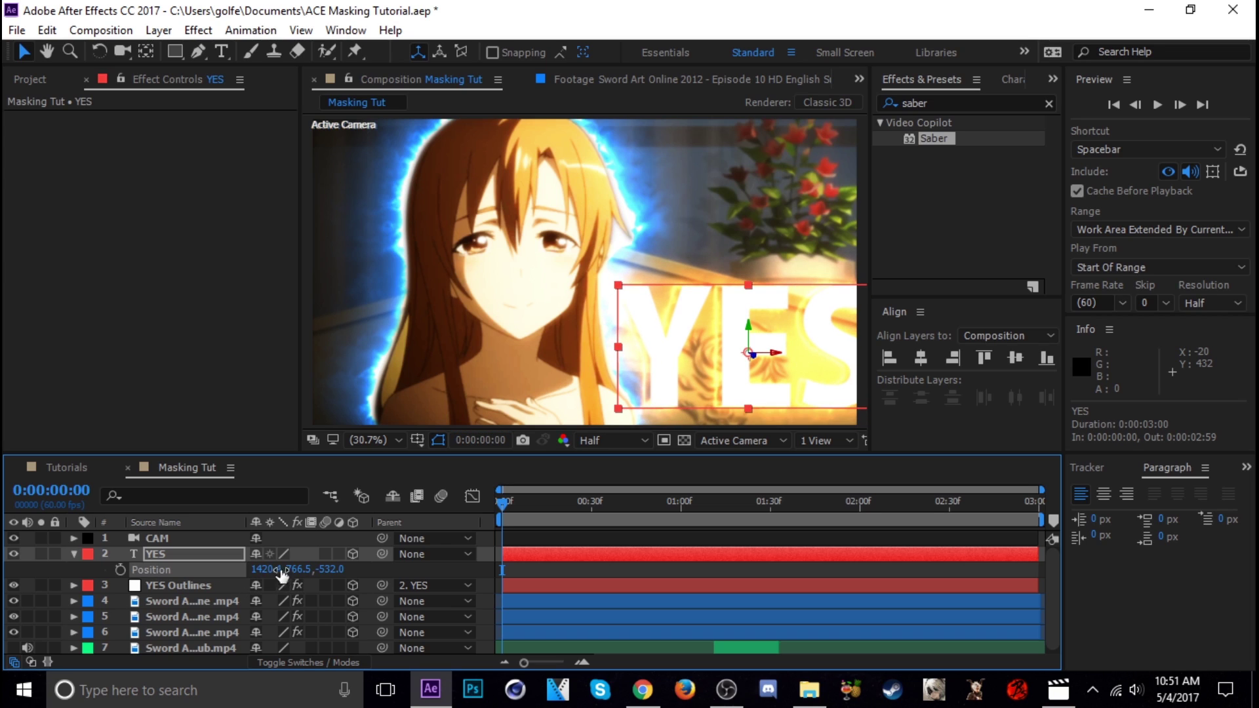
left_click(264, 570)
left_click(395, 566)
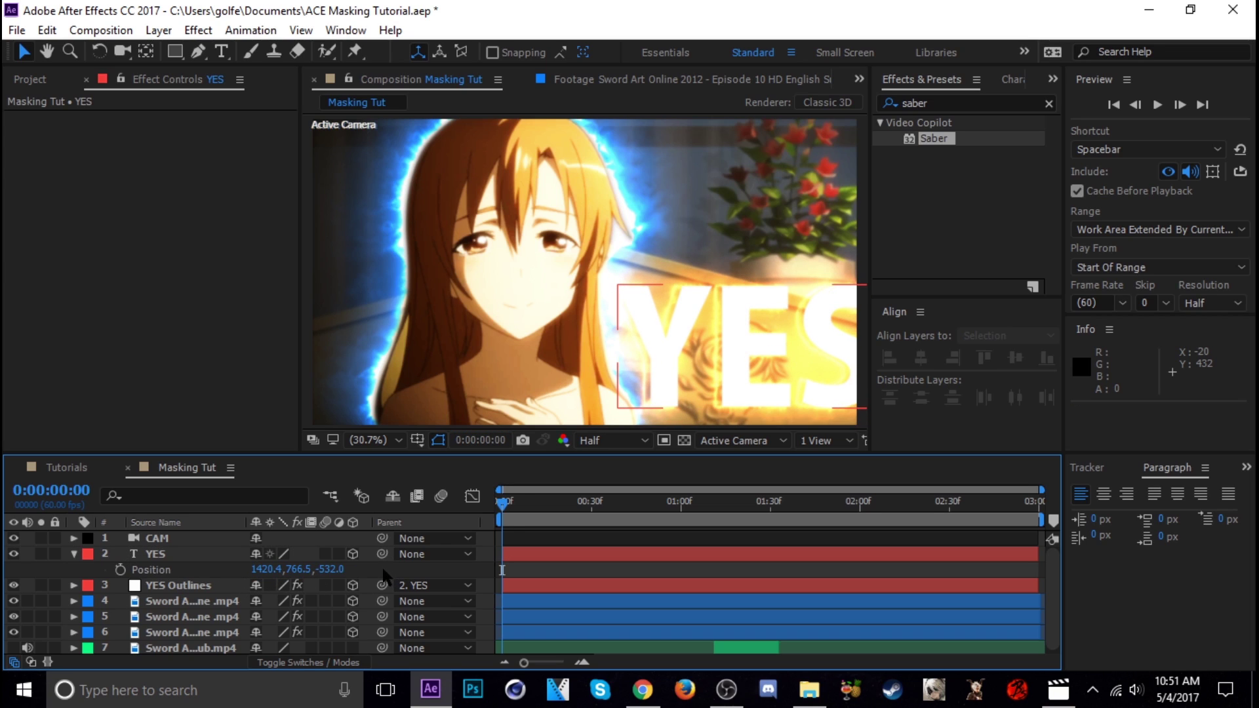
Step: Scale the YES text layer down to 1055%
key("s")
key("s")
left_click(210, 557)
key("s")
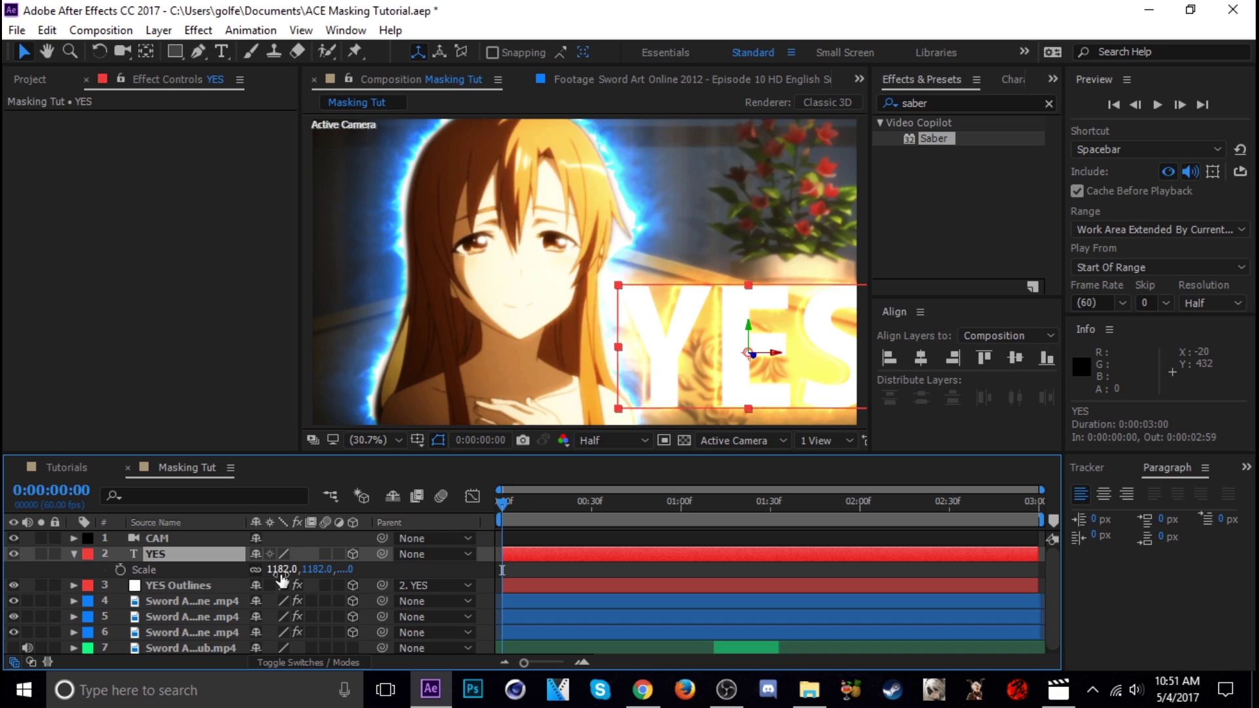
left_click_drag(314, 570, 197, 570)
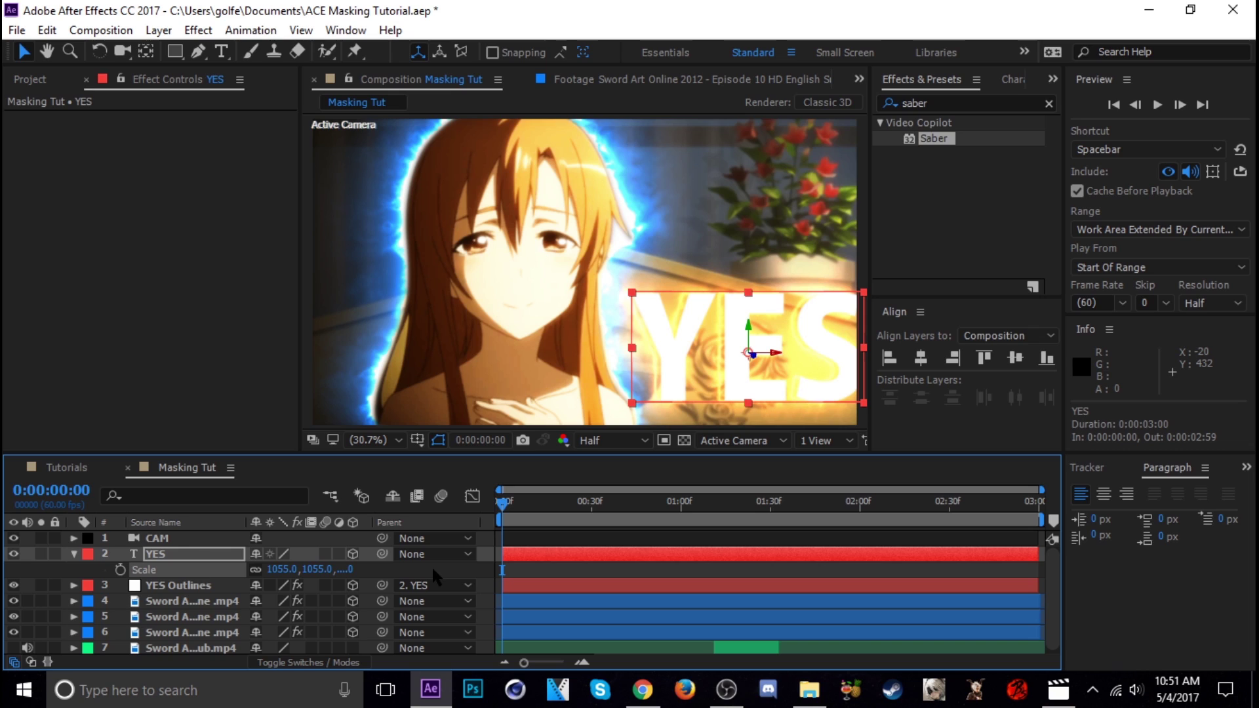
Step: Try out a different Z Position for CAM at the first frame to test the depth, and undo it
left_click(212, 541)
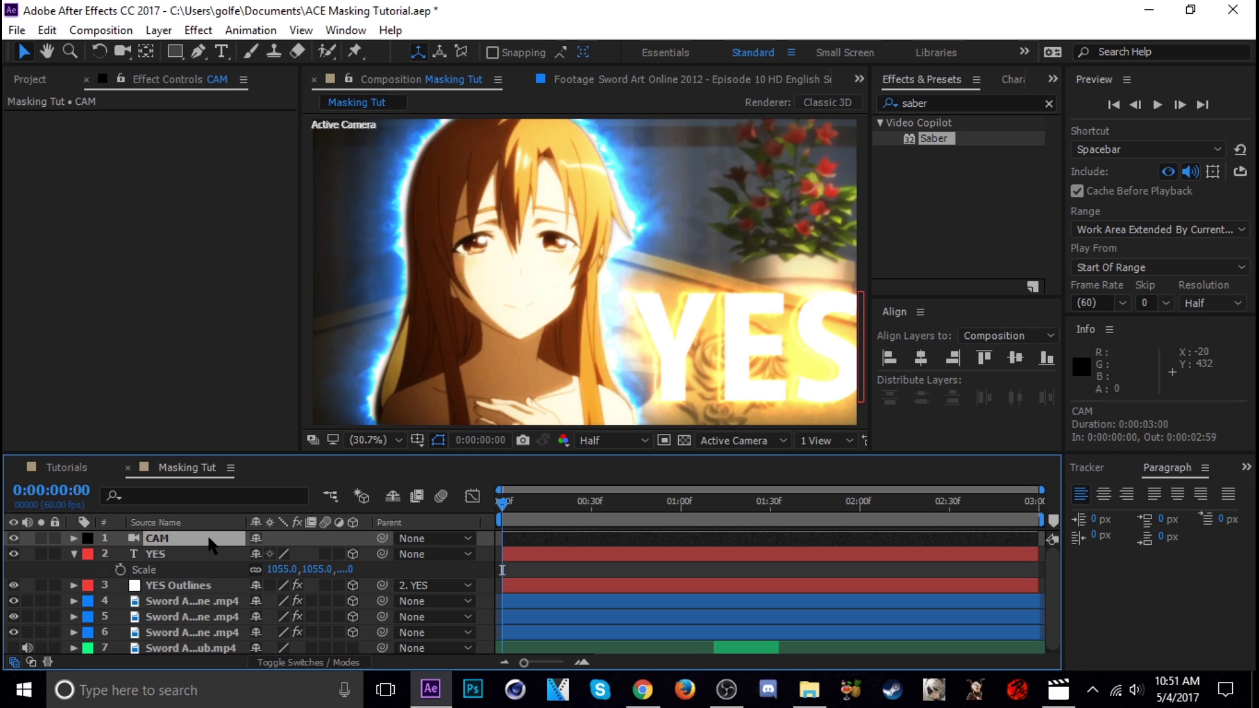
key("p")
left_click_drag(270, 595, 656, 610)
key("ctrl+z")
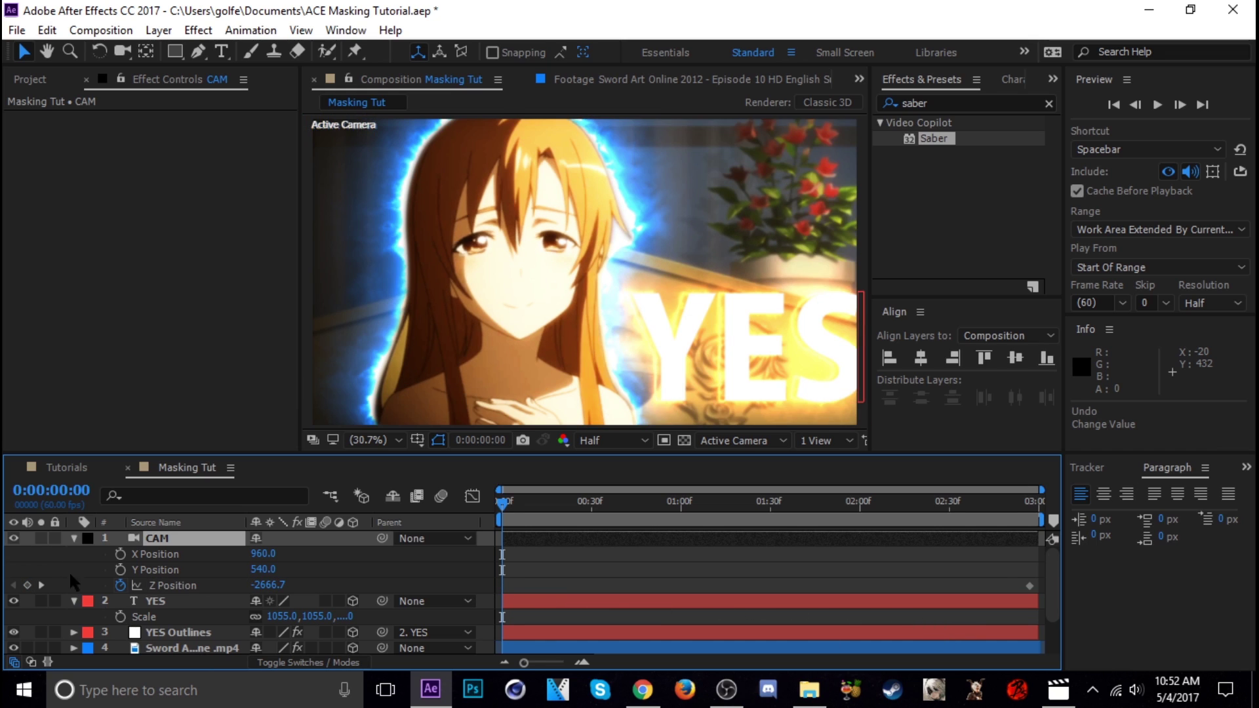
left_click(74, 537)
Step: Move the YES text closer to the camera at Z -1084, shift it back into frame, and scale it to 782%
left_click(158, 554)
key("p")
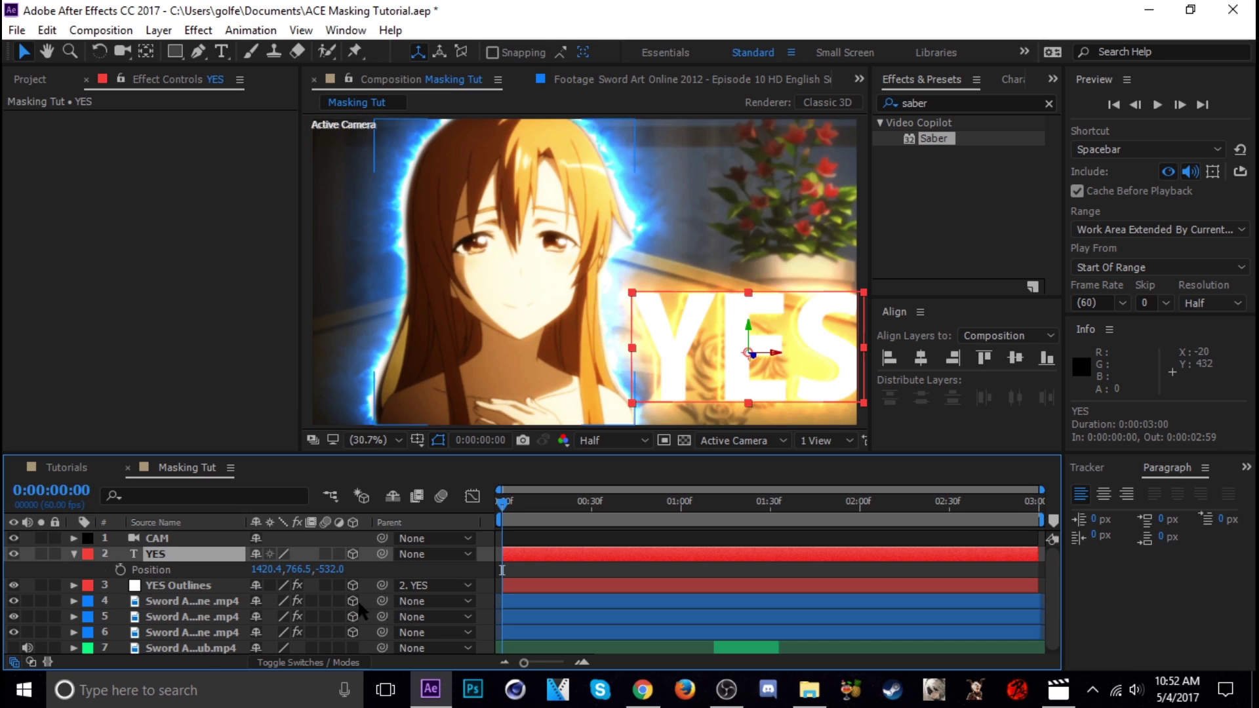
left_click_drag(332, 569, 293, 570)
left_click_drag(57, 573, 279, 586)
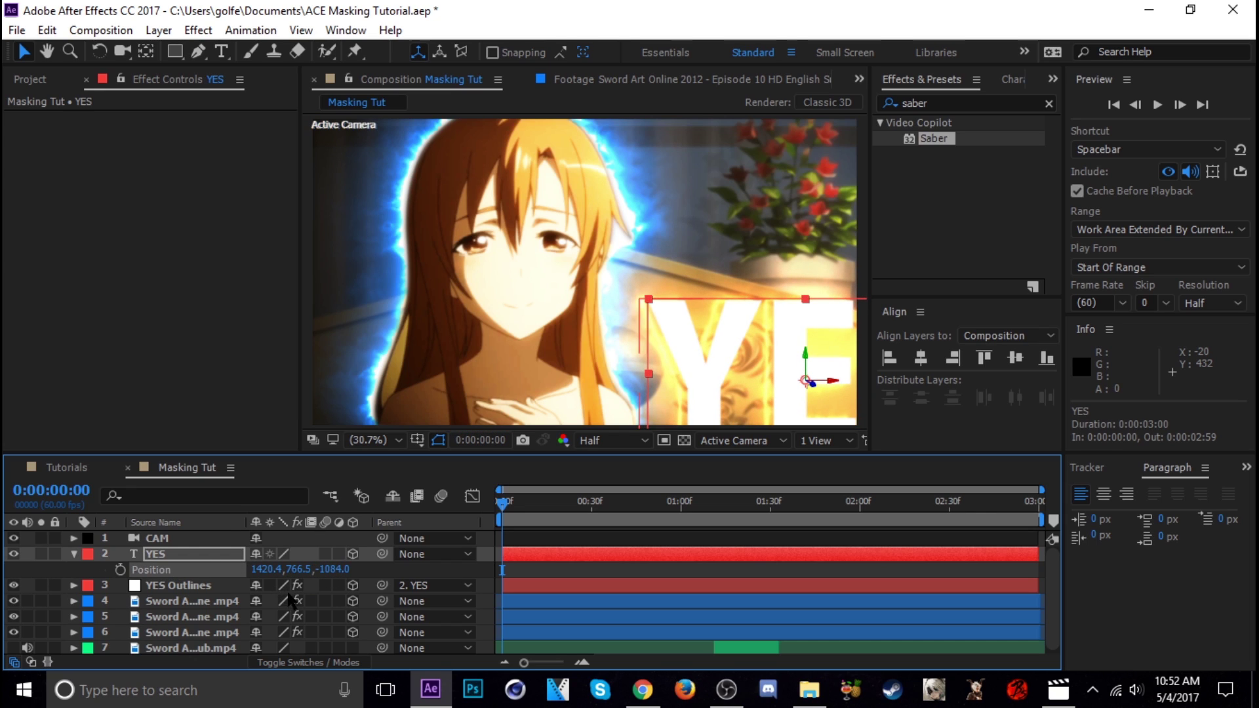
left_click_drag(266, 569, 105, 598)
key("s")
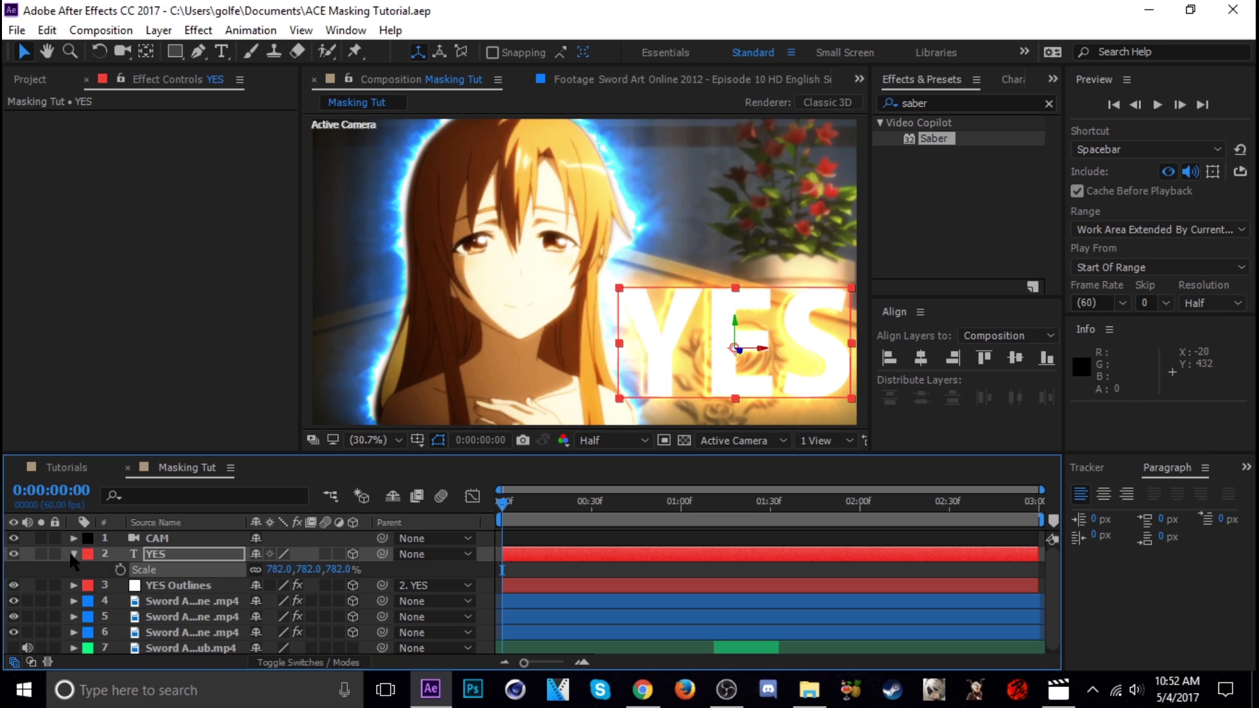
left_click(75, 554)
Step: Set CAM's Z Position to -1677.7 at the first frame and move its end keyframe to 0:00:02:59
left_click(157, 537)
key("p")
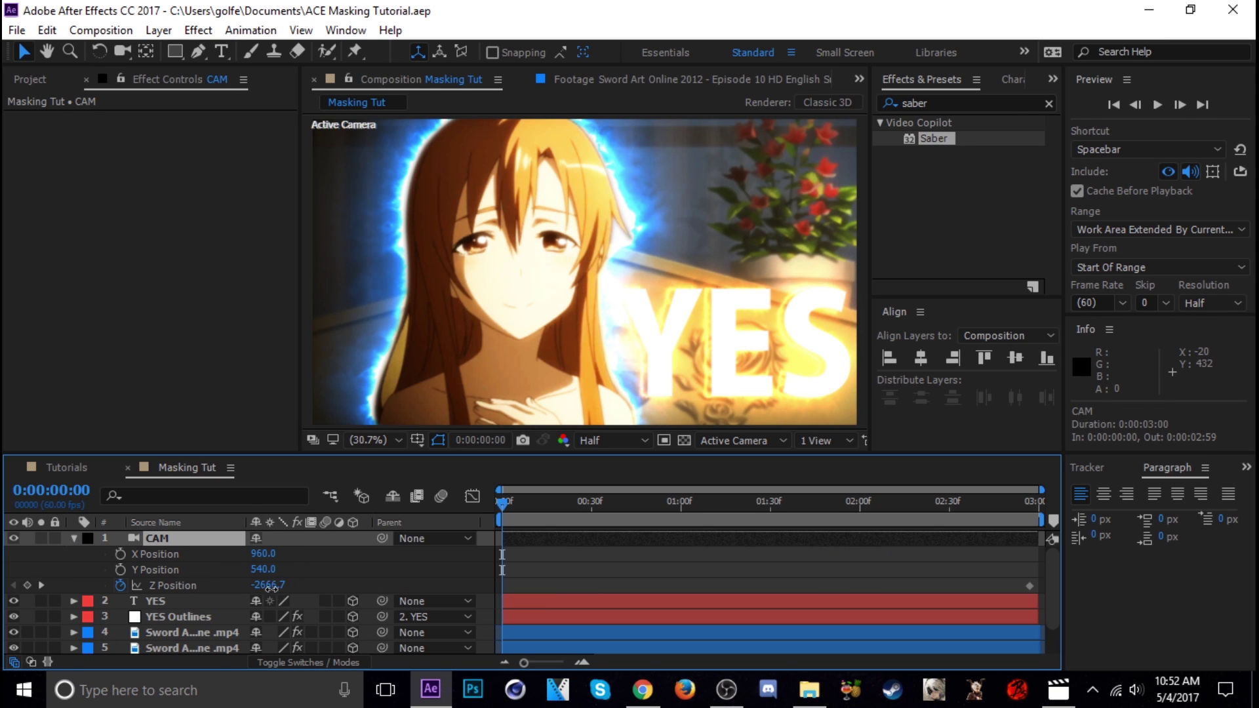
left_click_drag(270, 586, 151, 587)
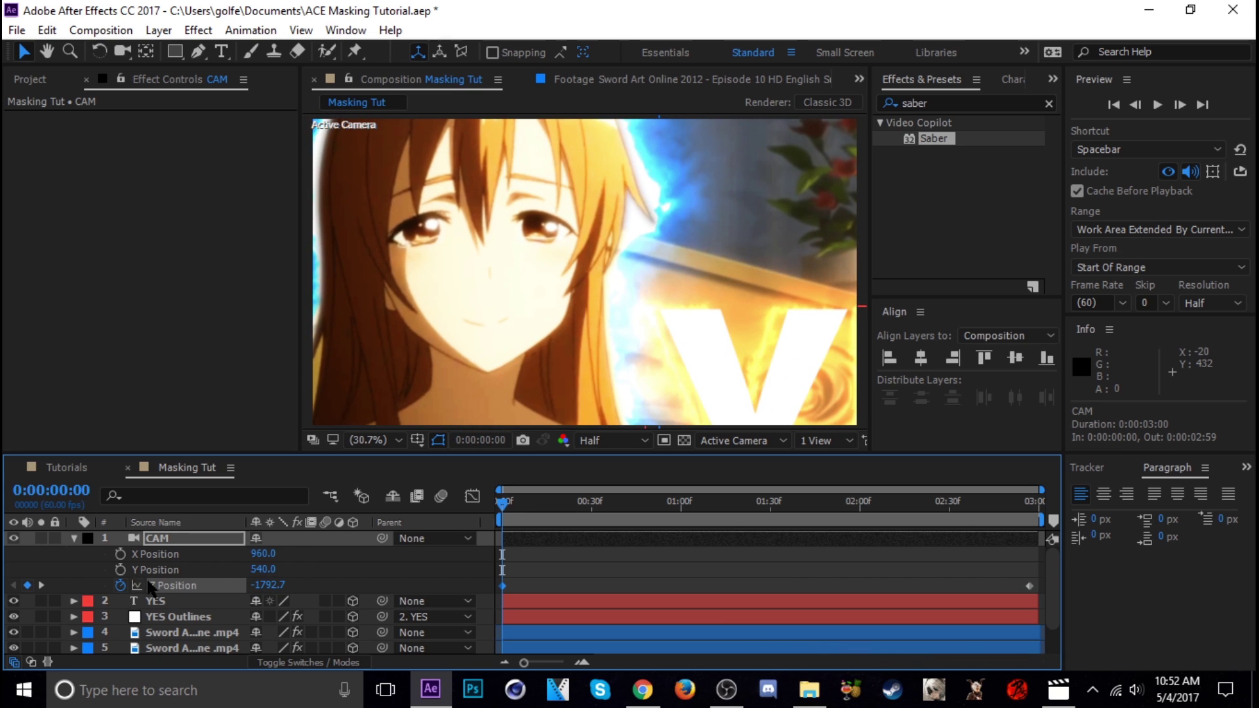
left_click_drag(266, 586, 442, 596)
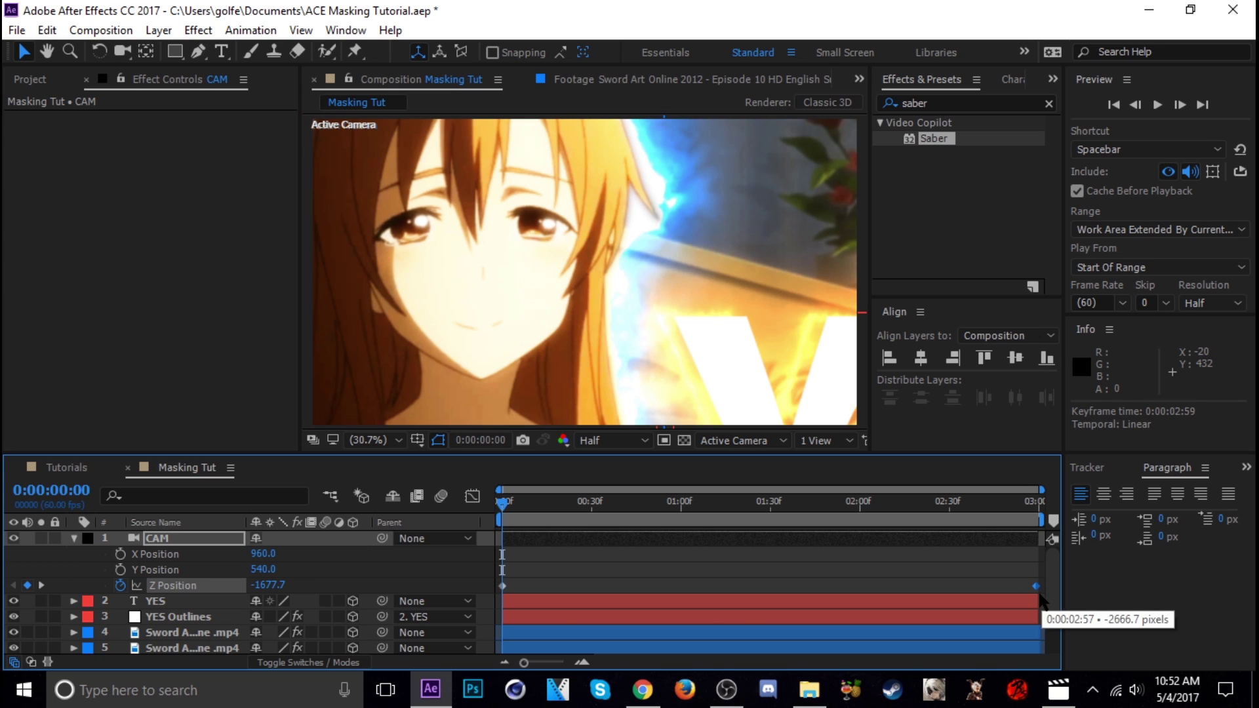
Step: Ease both CAM Z Position keyframes, reshape the value curve into a fast start and slow finish, and preview the zoom-out
left_click_drag(1032, 585, 471, 607)
left_click(473, 497)
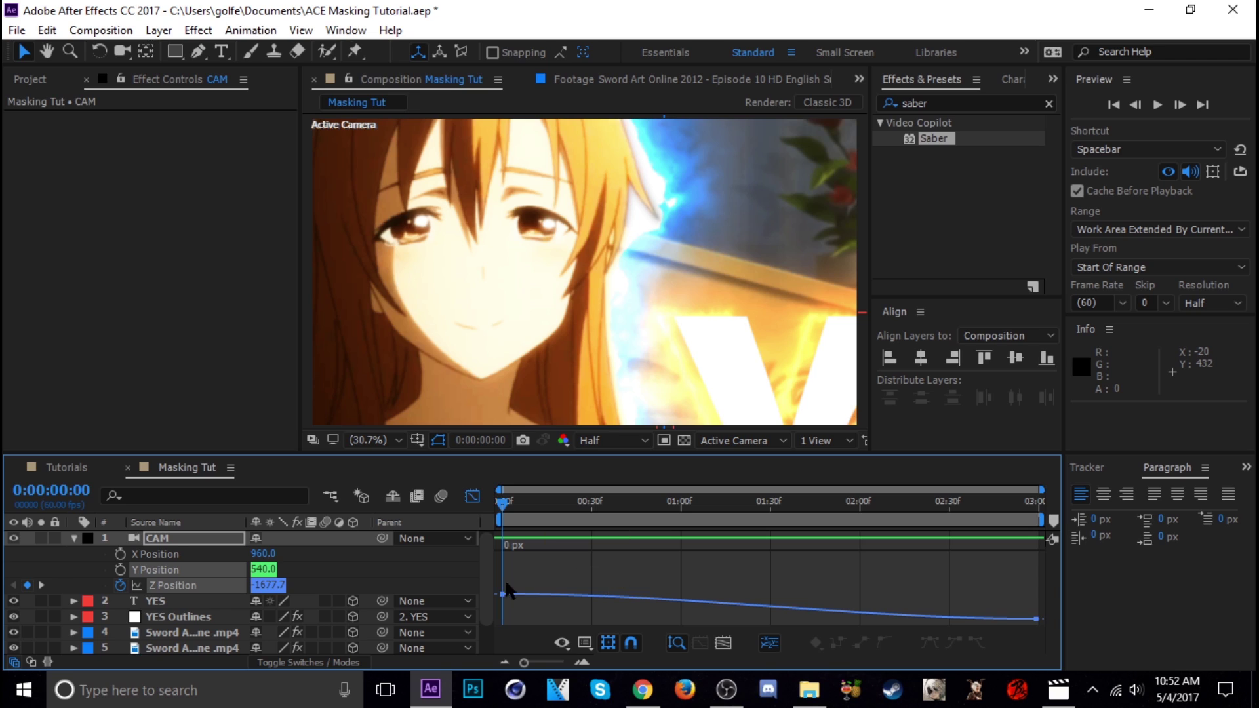
left_click(188, 546)
left_click(176, 585)
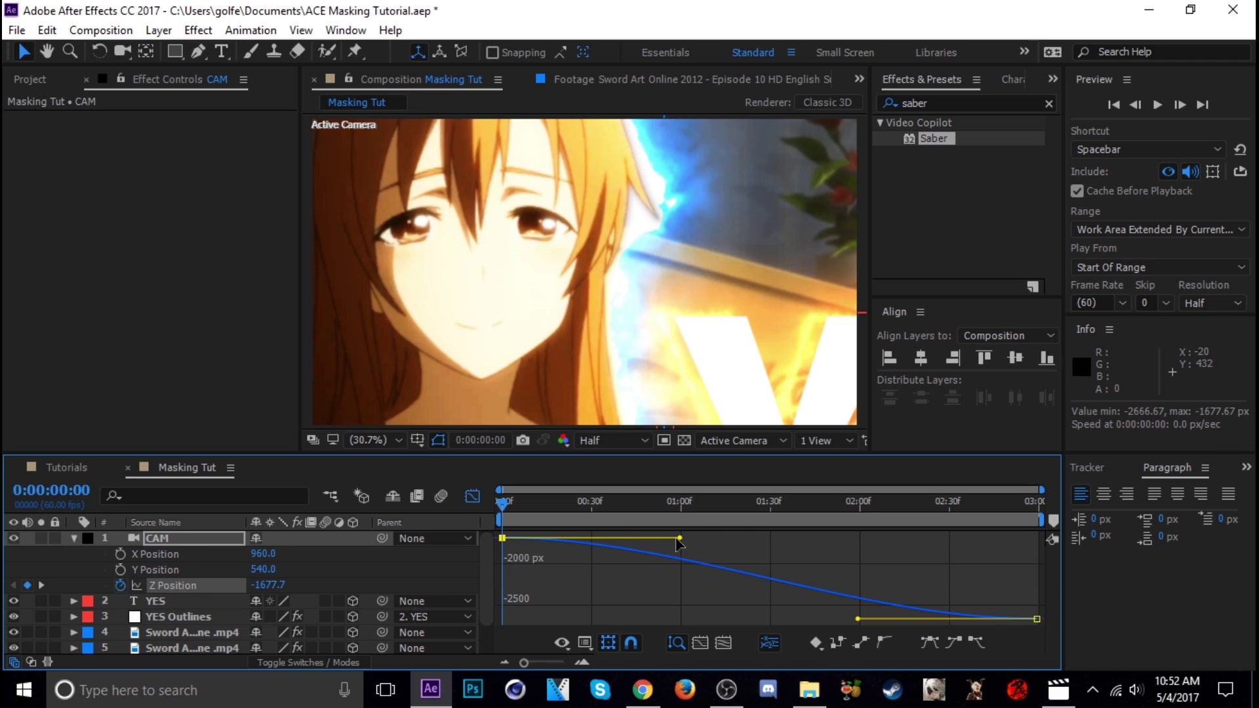
left_click_drag(678, 538, 500, 598)
left_click_drag(857, 618, 892, 619)
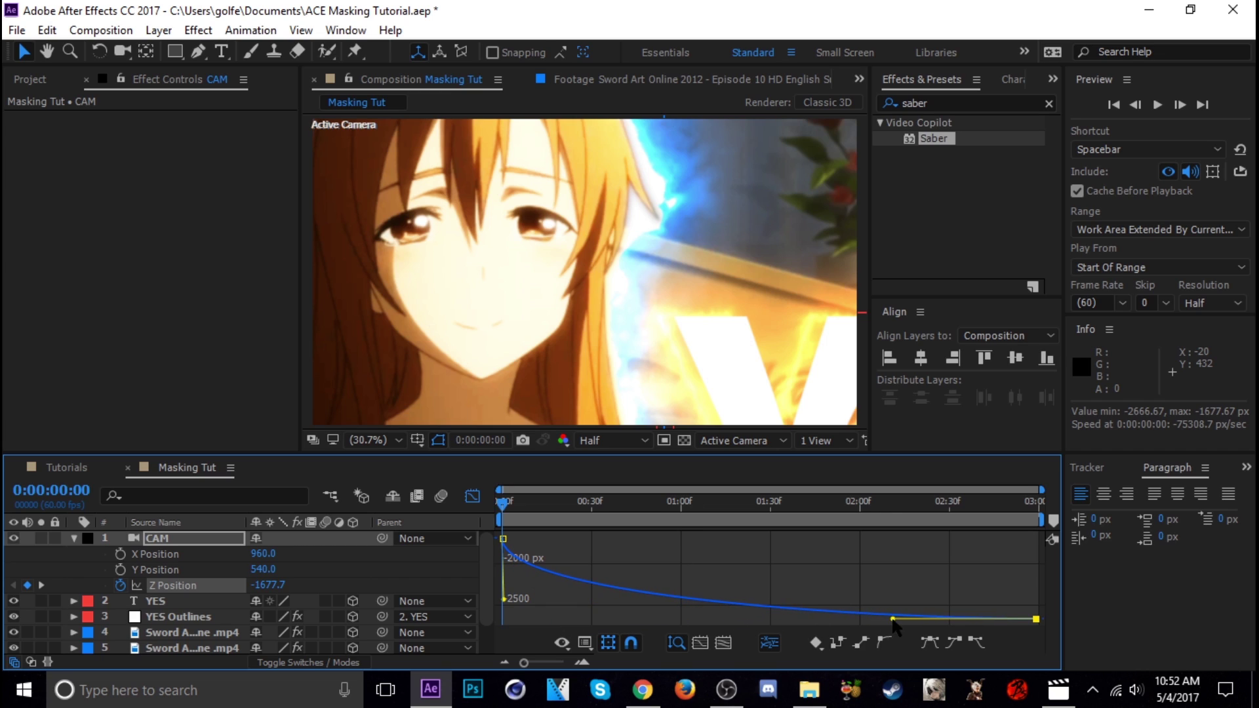
left_click(471, 496)
key("space")
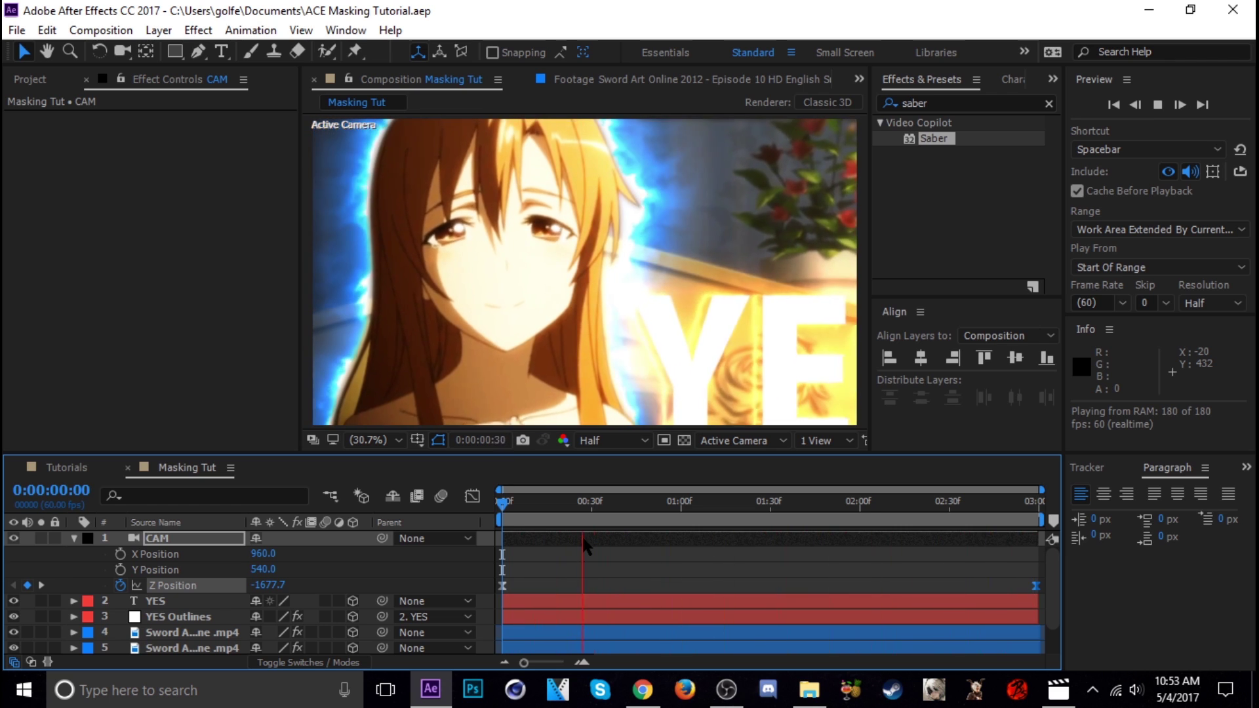
key("space")
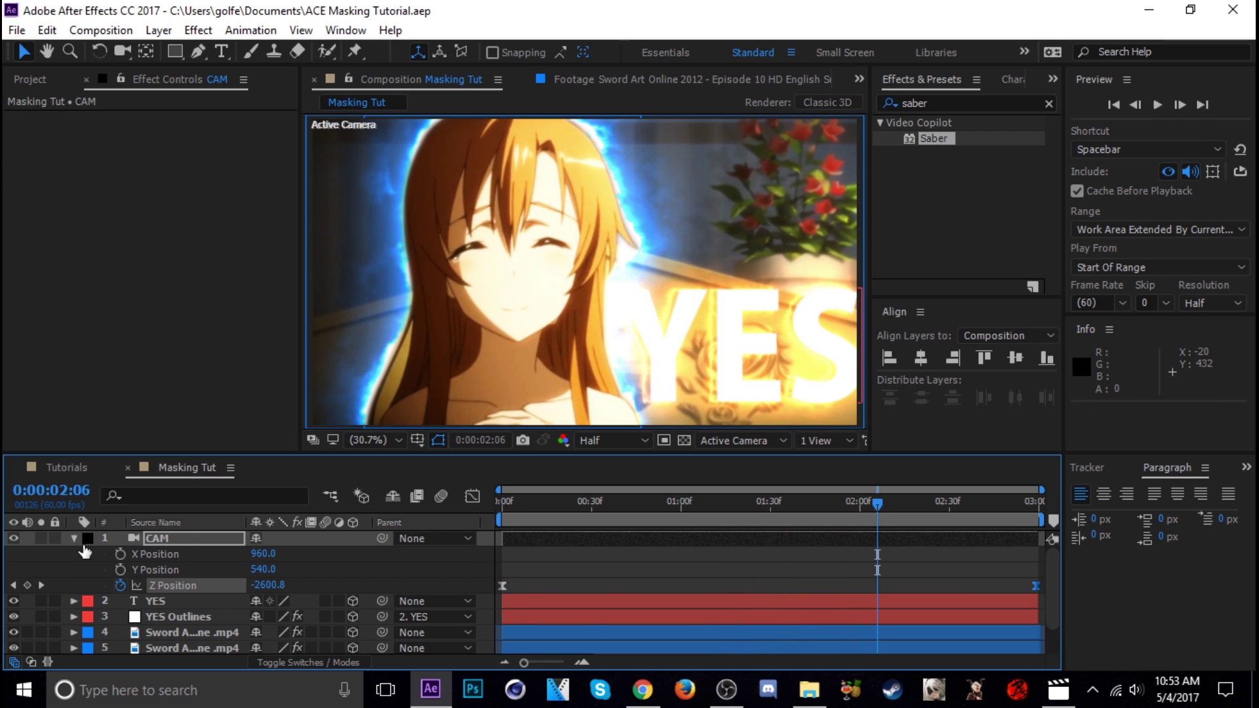
Step: Animate the YES text's Z Rotation from 12° at the first frame to 0° at 0:00:02:37, saving the project
left_click(75, 539)
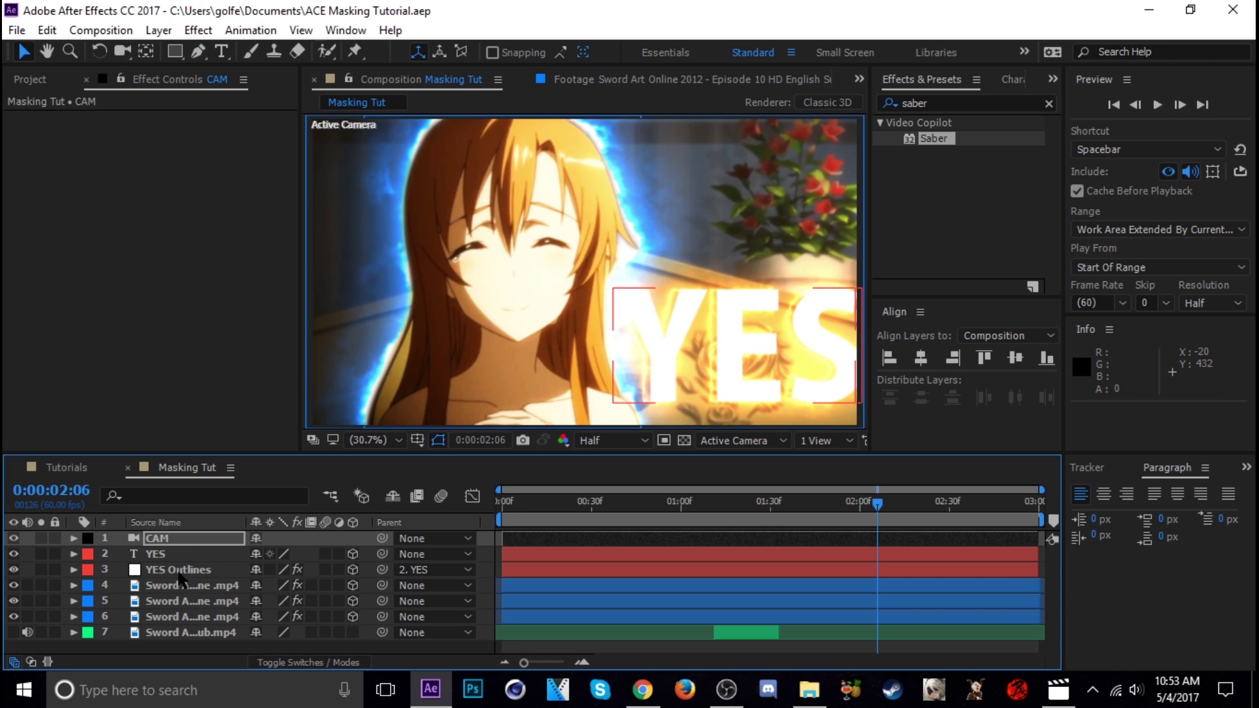
left_click(167, 555)
key("r")
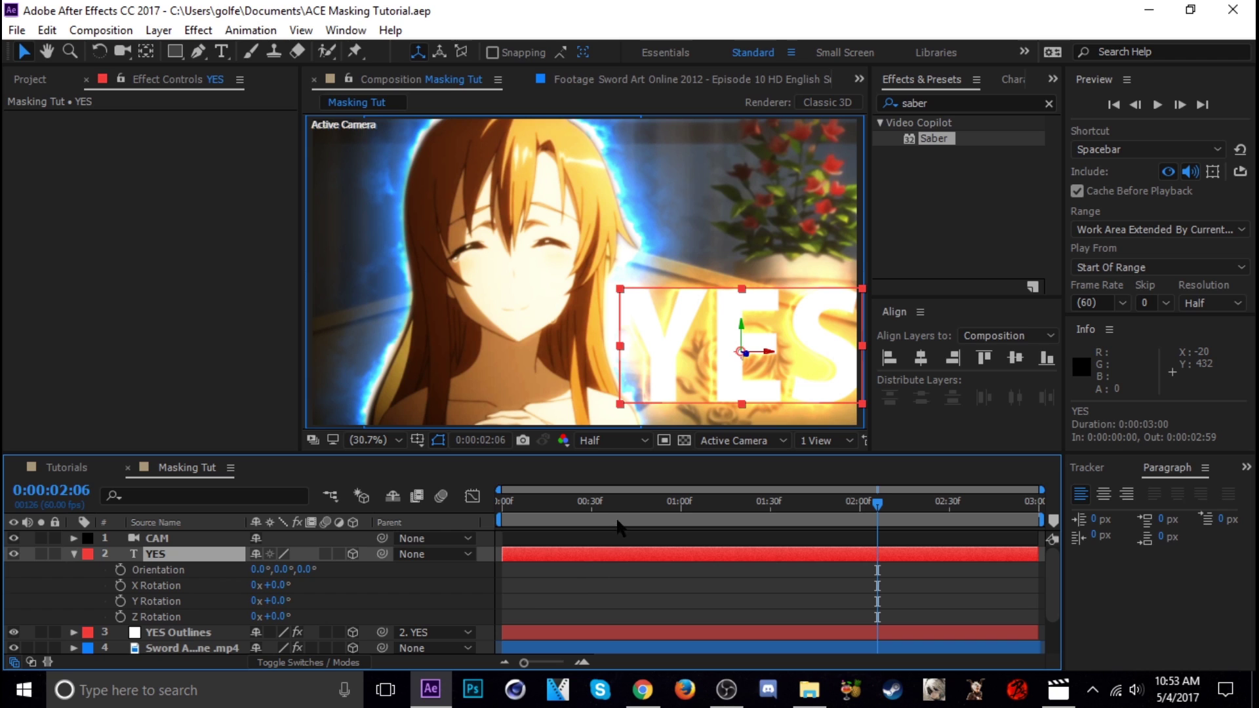
left_click_drag(628, 504, 664, 508)
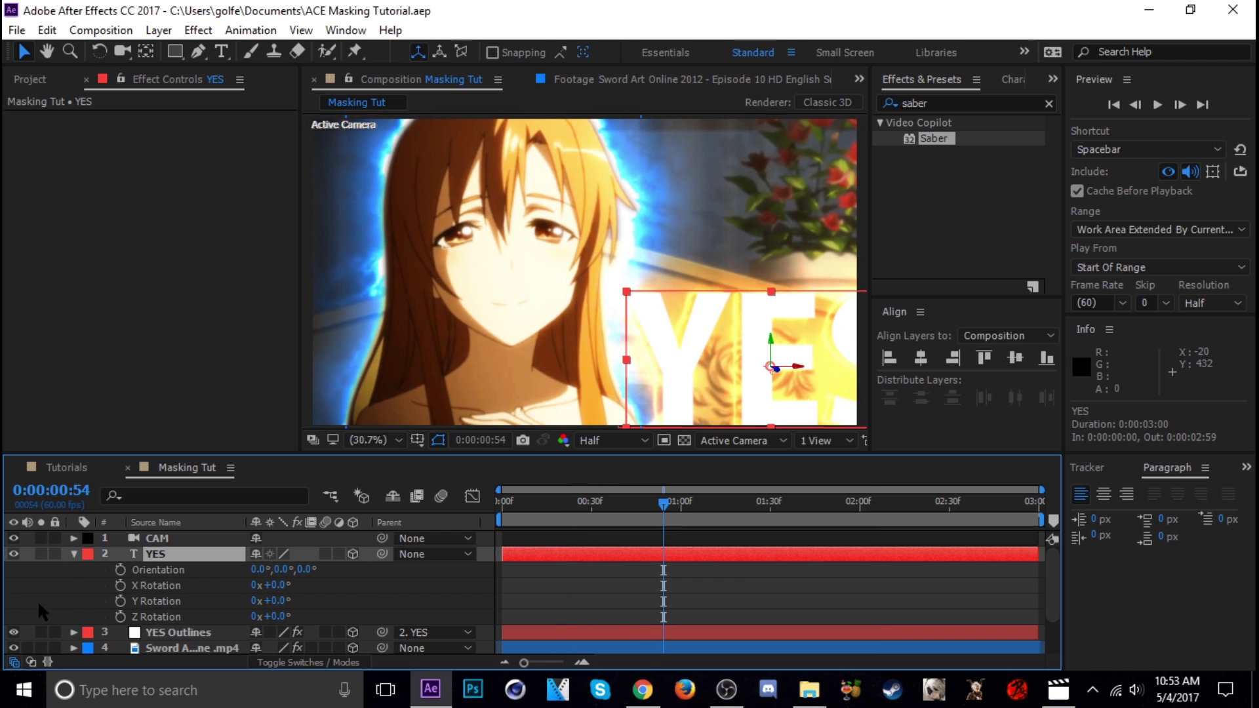
left_click(121, 617)
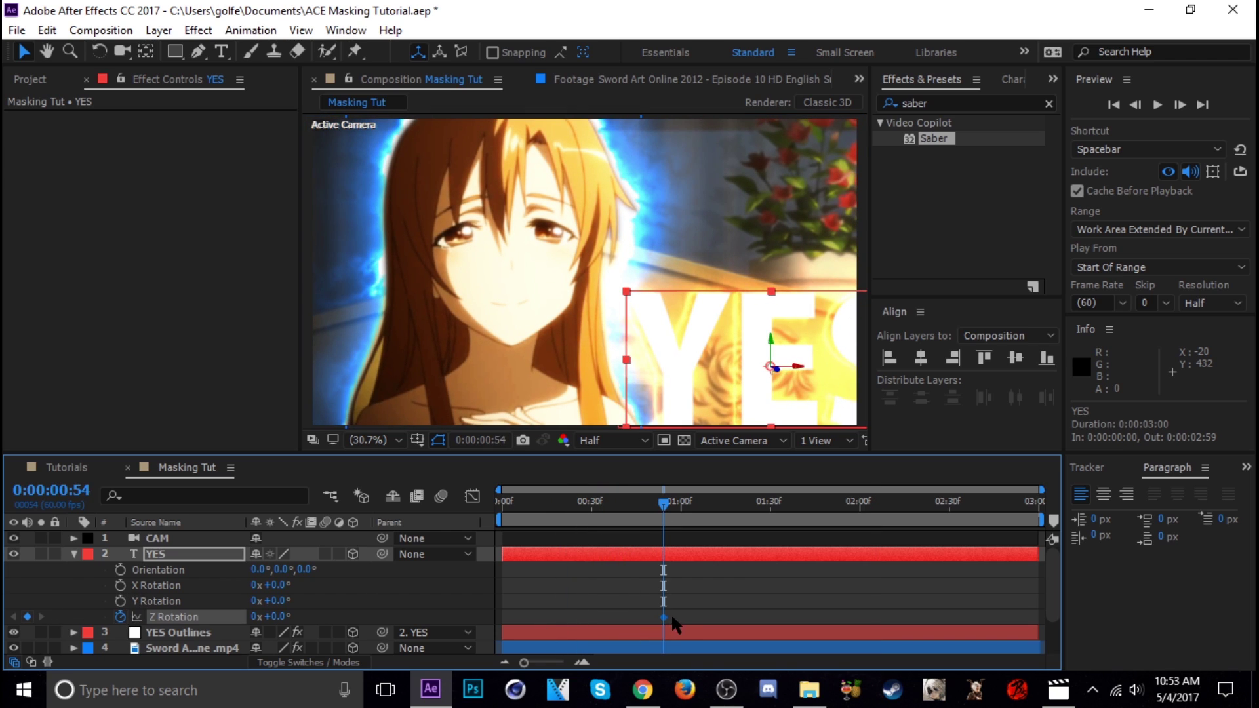
left_click_drag(663, 616, 970, 617)
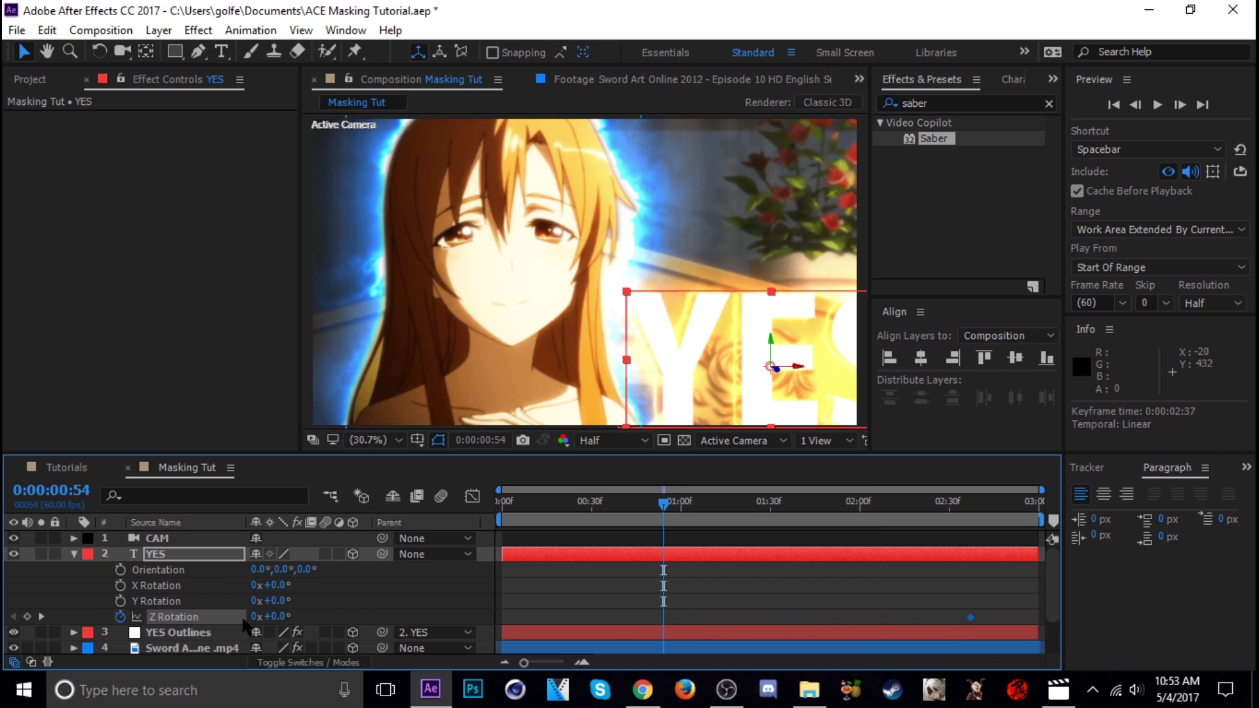
left_click_drag(283, 617, 299, 616)
key("ctrl+s")
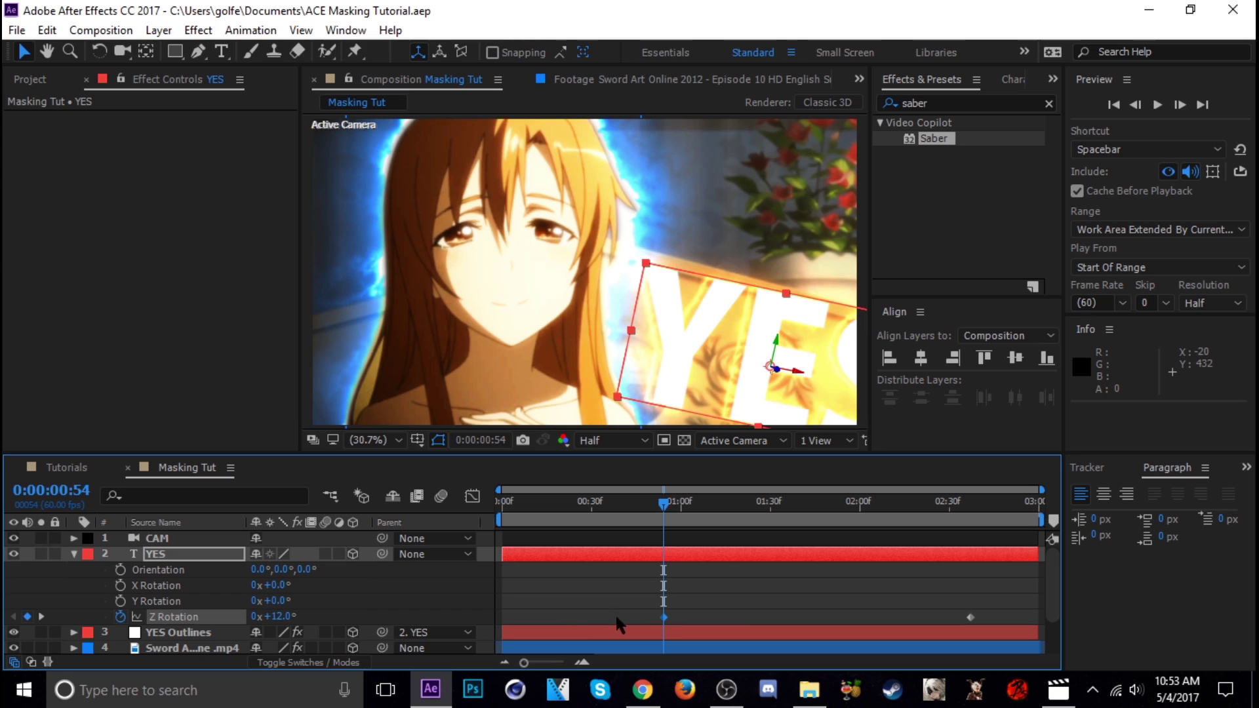
left_click_drag(664, 616, 503, 620)
Step: Ease the YES text's Z Rotation keyframes and reshape the value curve into a fast start and slow finish
left_click_drag(985, 592, 474, 626)
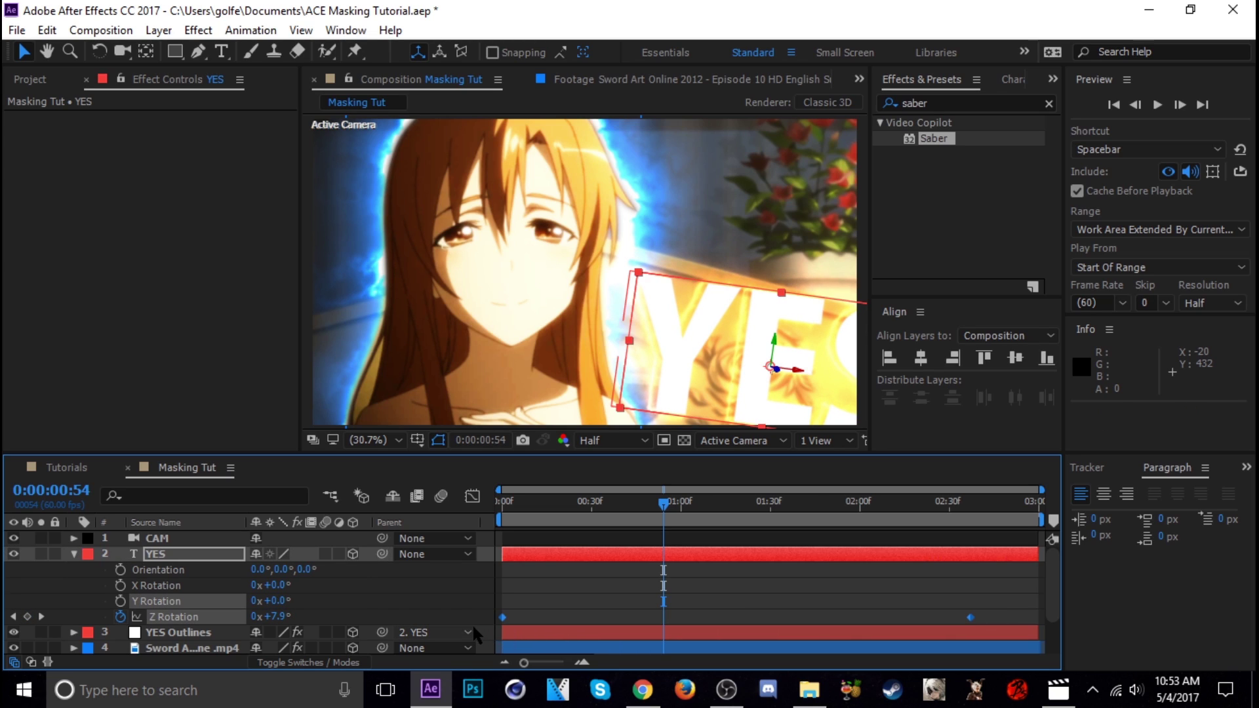
left_click(472, 495)
mouse_move(505, 541)
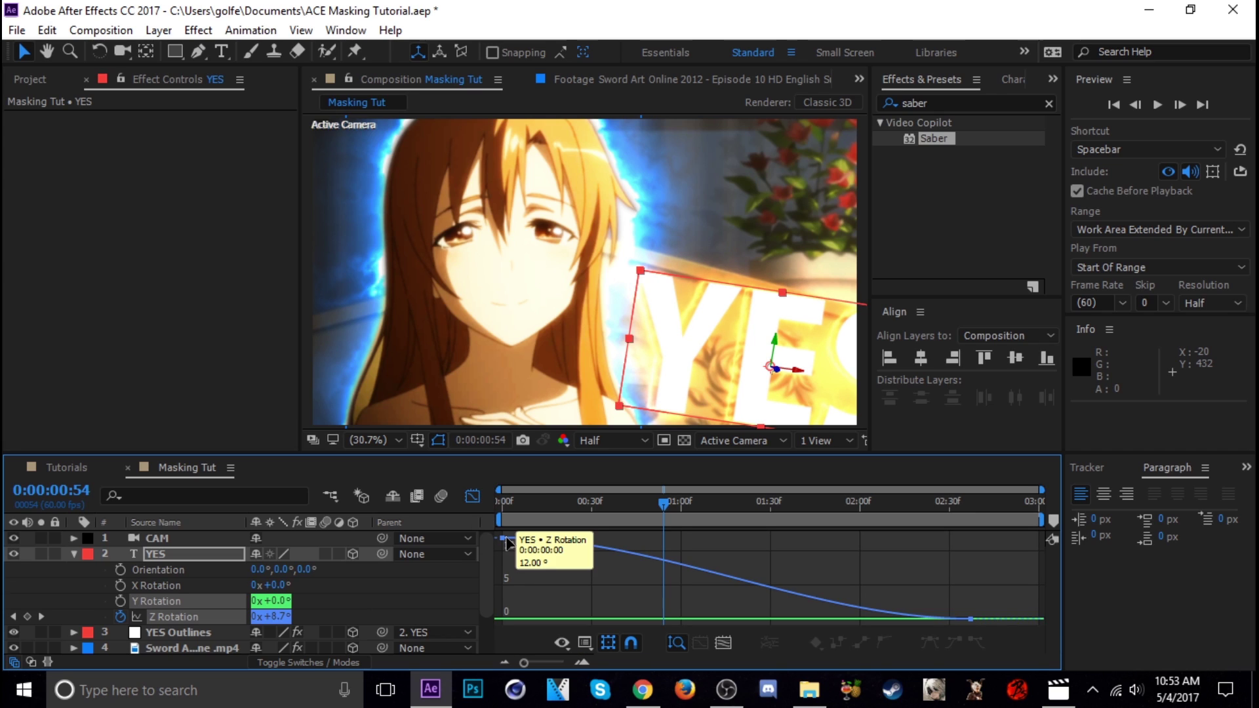
key("F9")
left_click_drag(659, 539, 510, 587)
left_click_drag(817, 619, 731, 620)
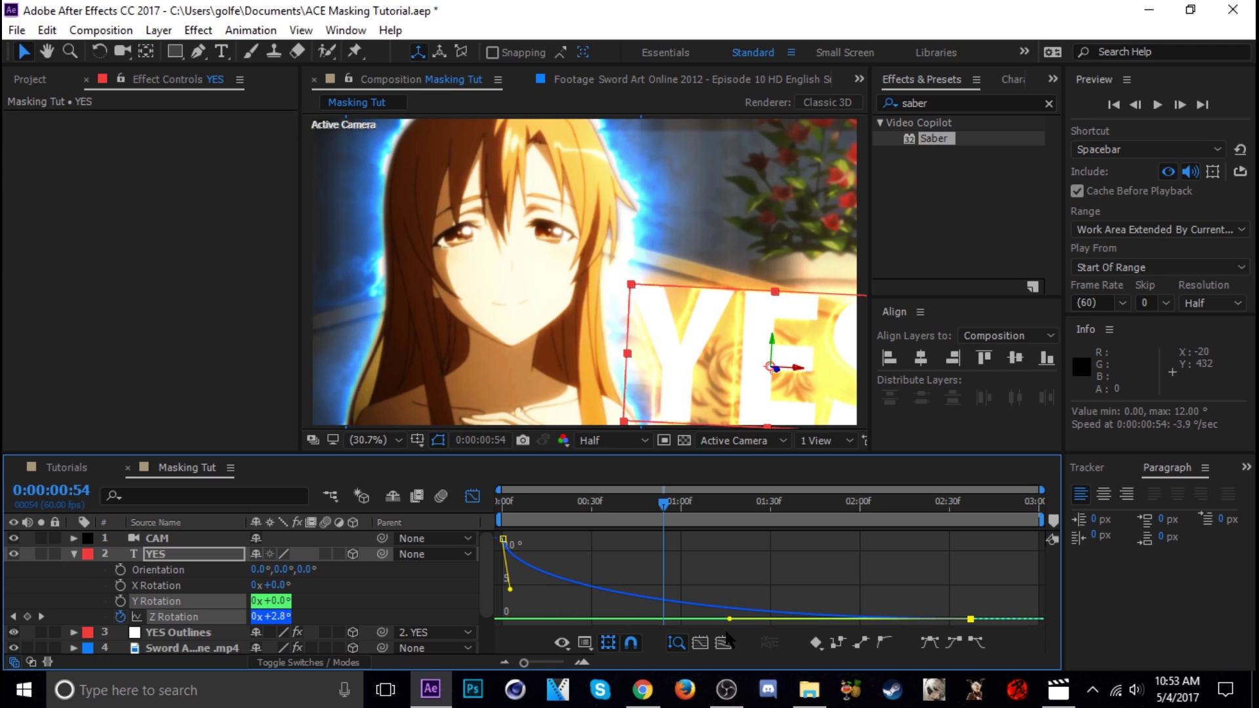
left_click(472, 496)
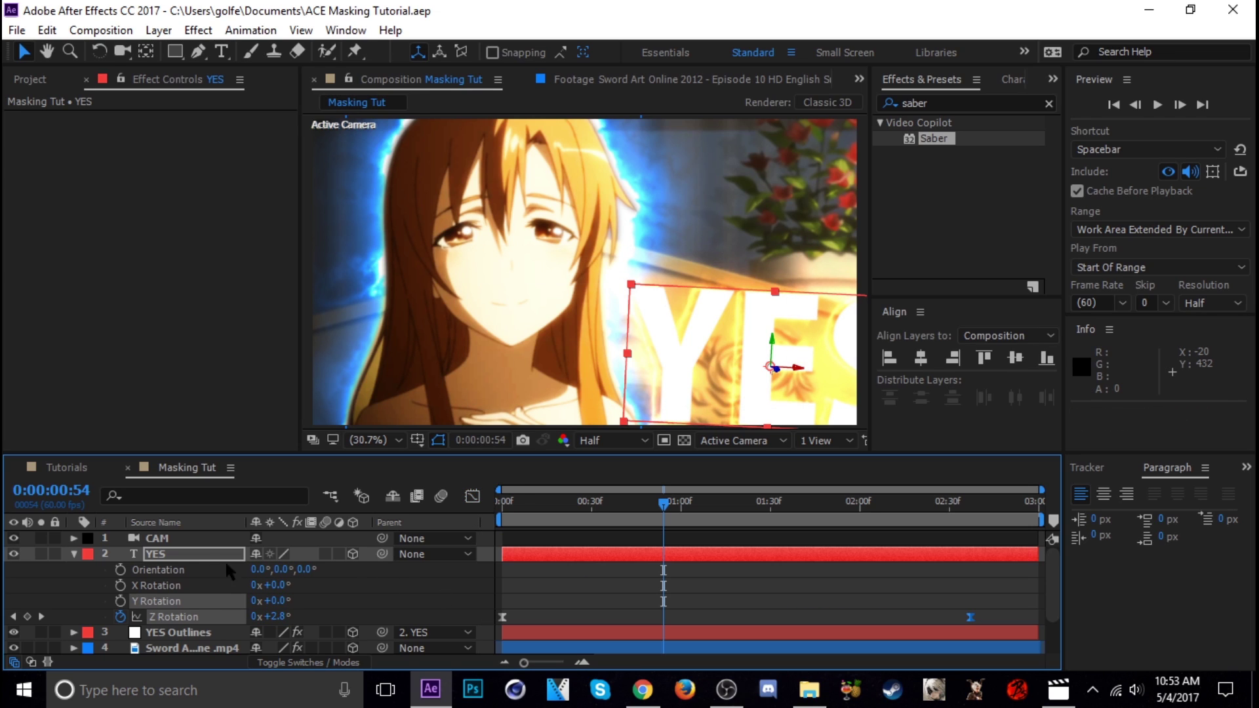
Step: Create an adjustment layer above YES and apply Motion Tile with Output Width 230, Output Height 220 and Mirror Edges enabled
left_click(72, 554)
left_click(173, 539)
left_click(175, 550)
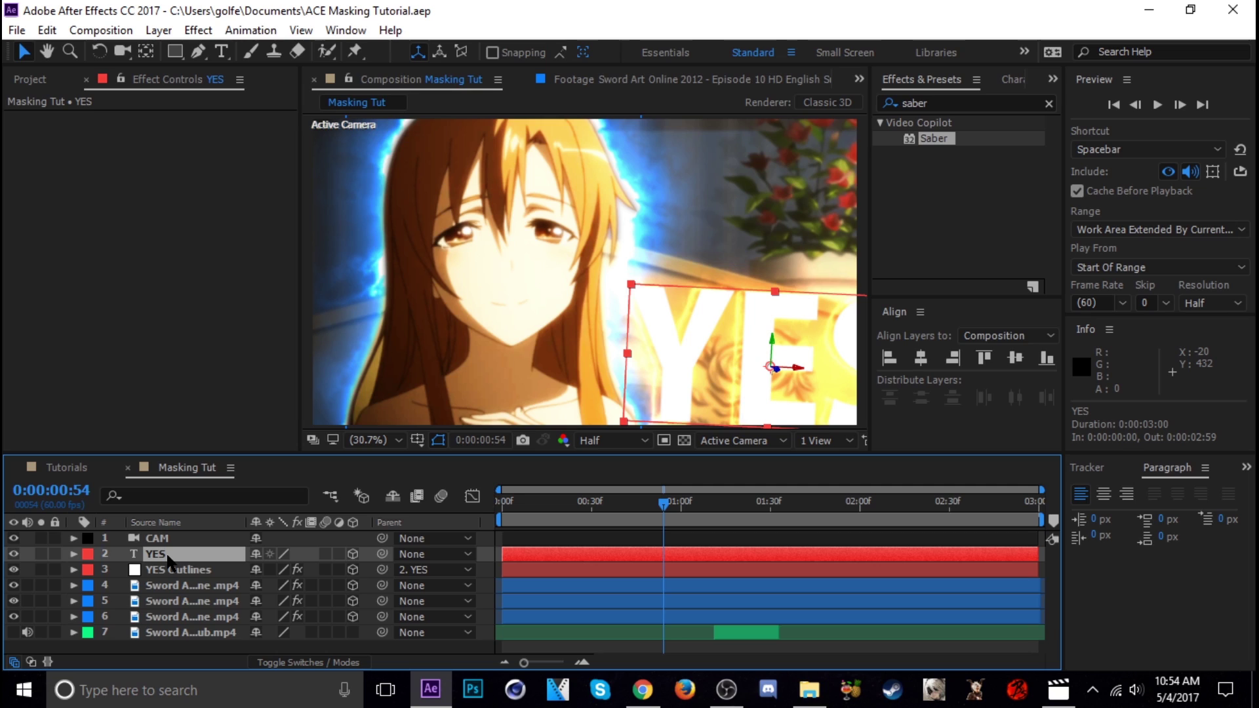
key("ctrl+alt+y")
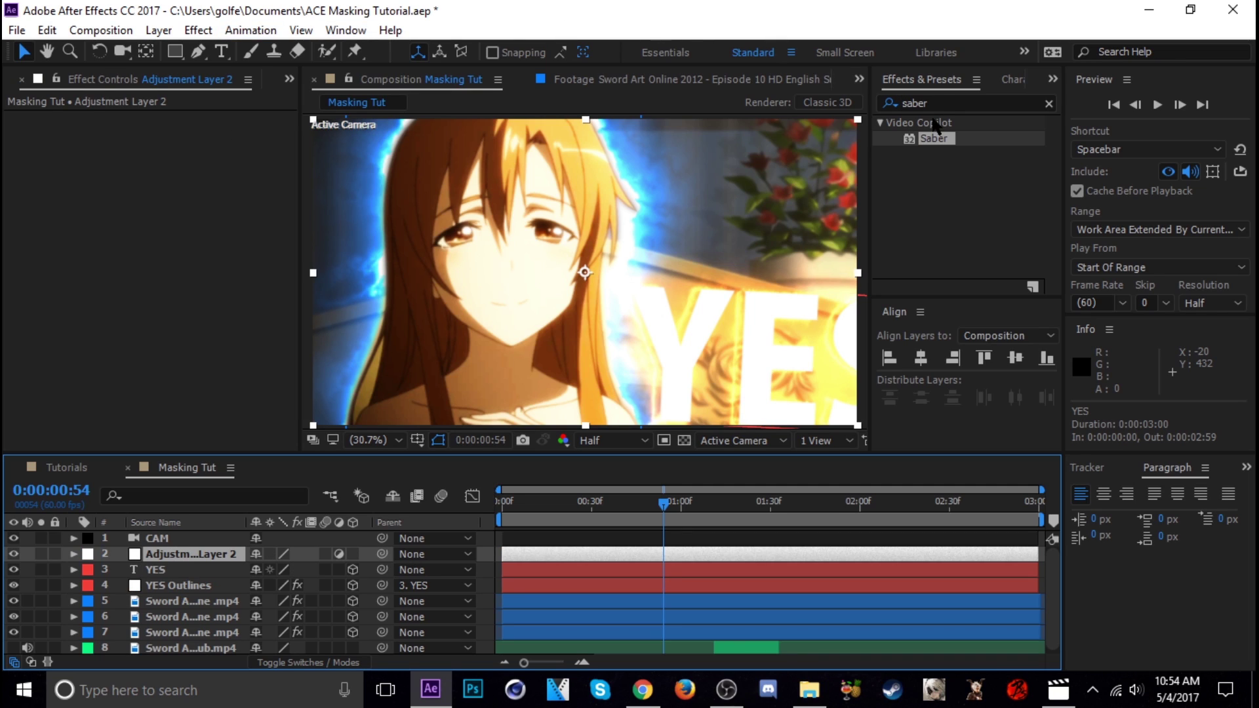
left_click(942, 102)
type("mo")
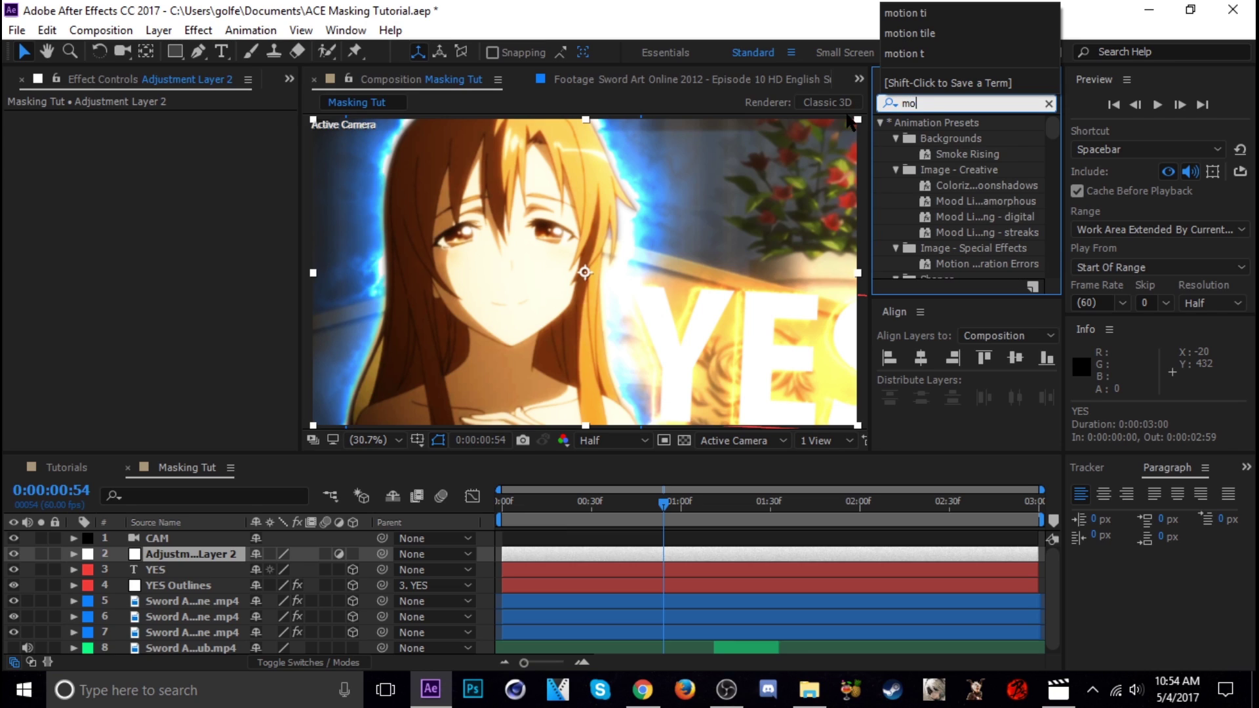
type("tion tile")
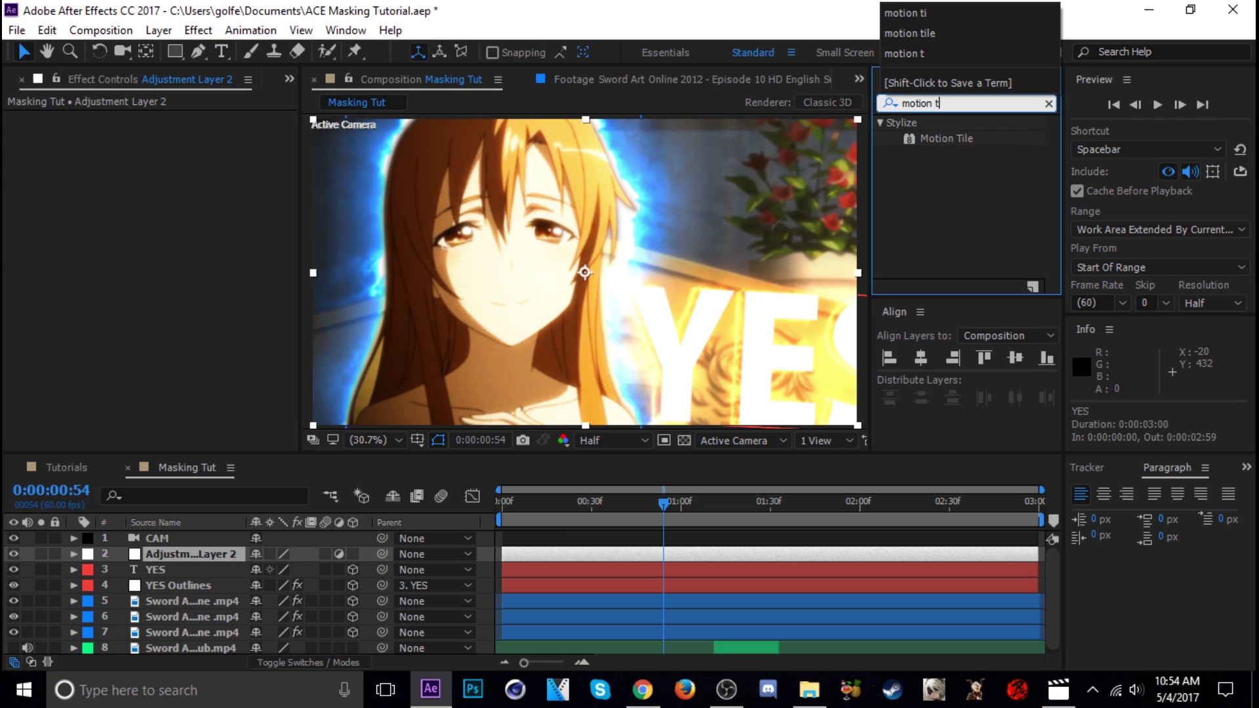
double_click(970, 143)
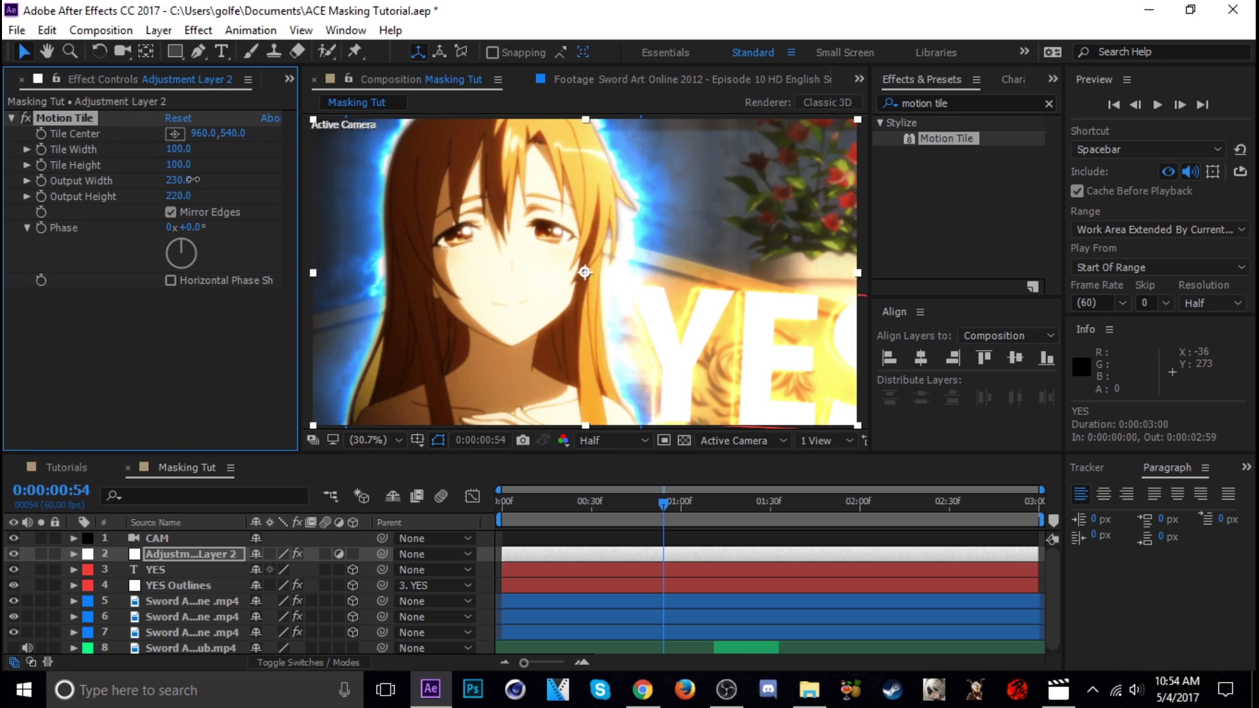
left_click(11, 118)
Step: Apply the Wiggle - position preset to the adjustment layer and set its Wiggle Amount to 30 pixels
left_click(957, 103)
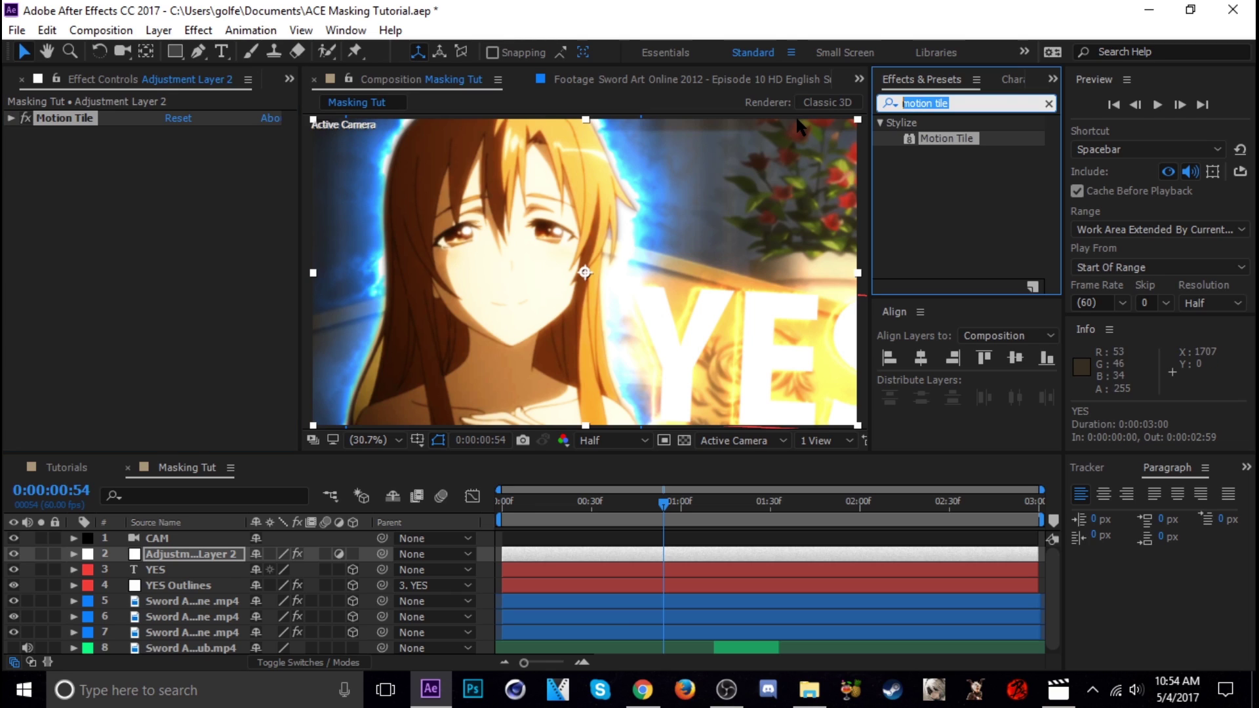
type("wiggle")
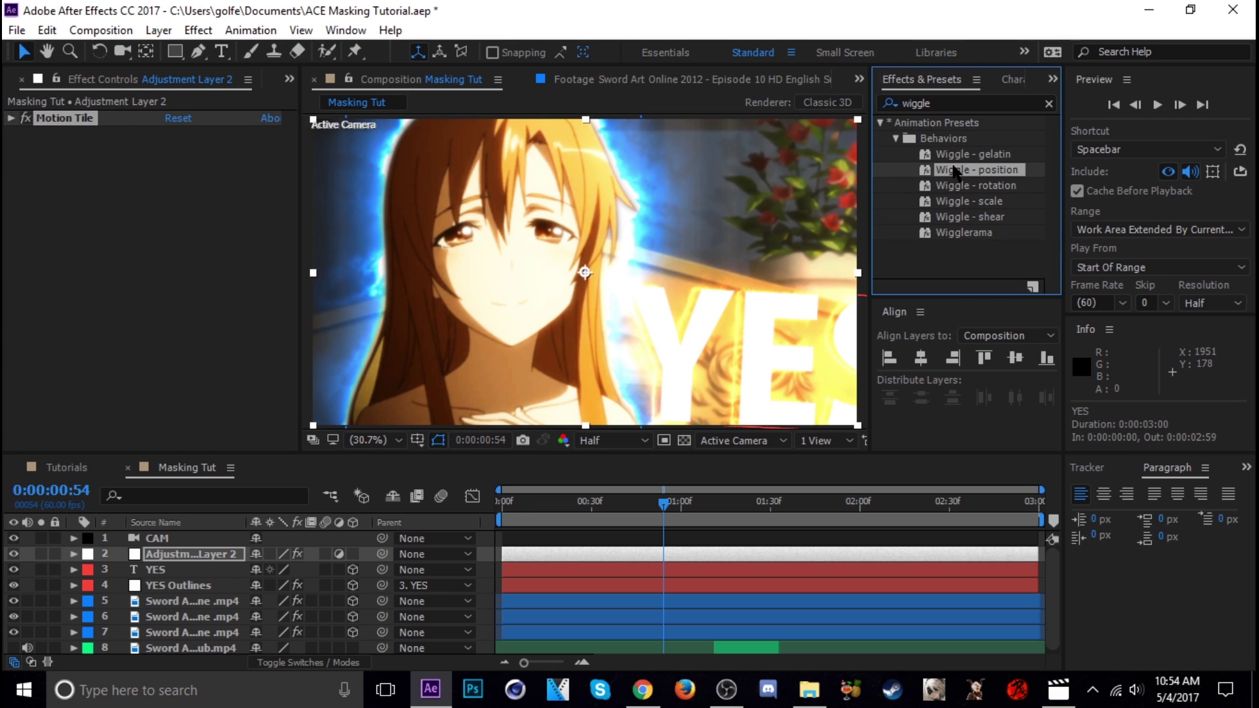
double_click(976, 170)
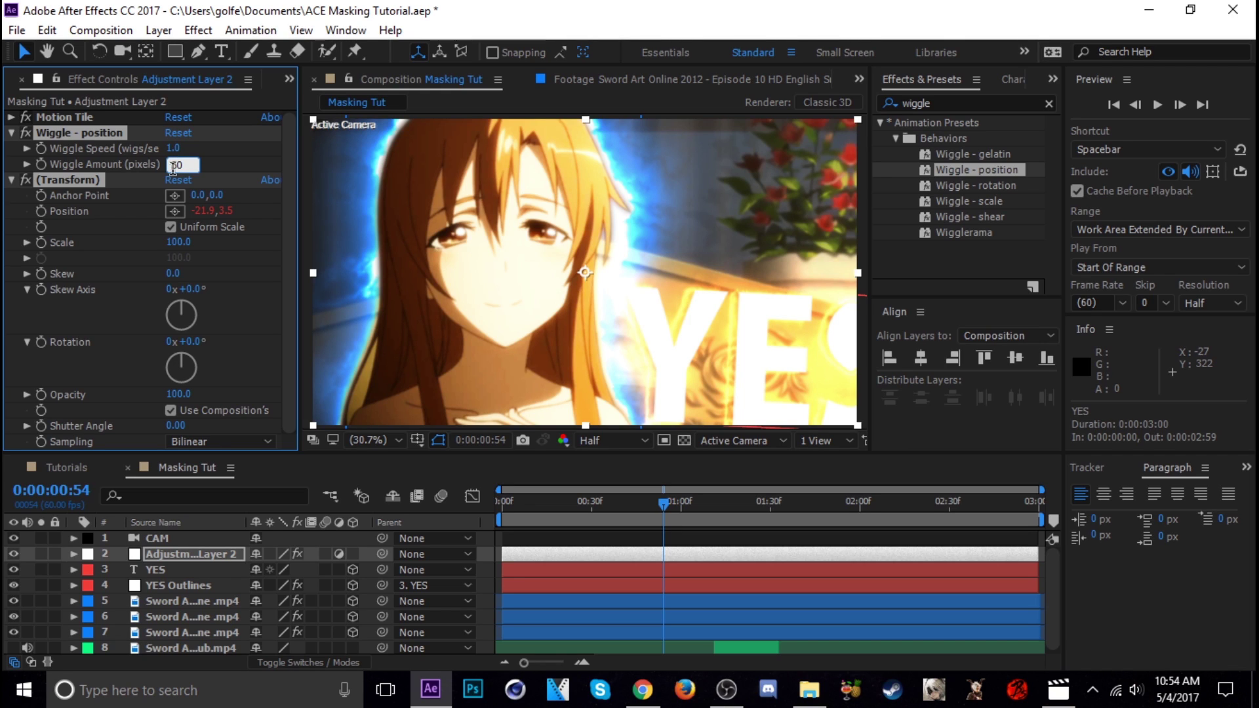
type("30")
key("Return")
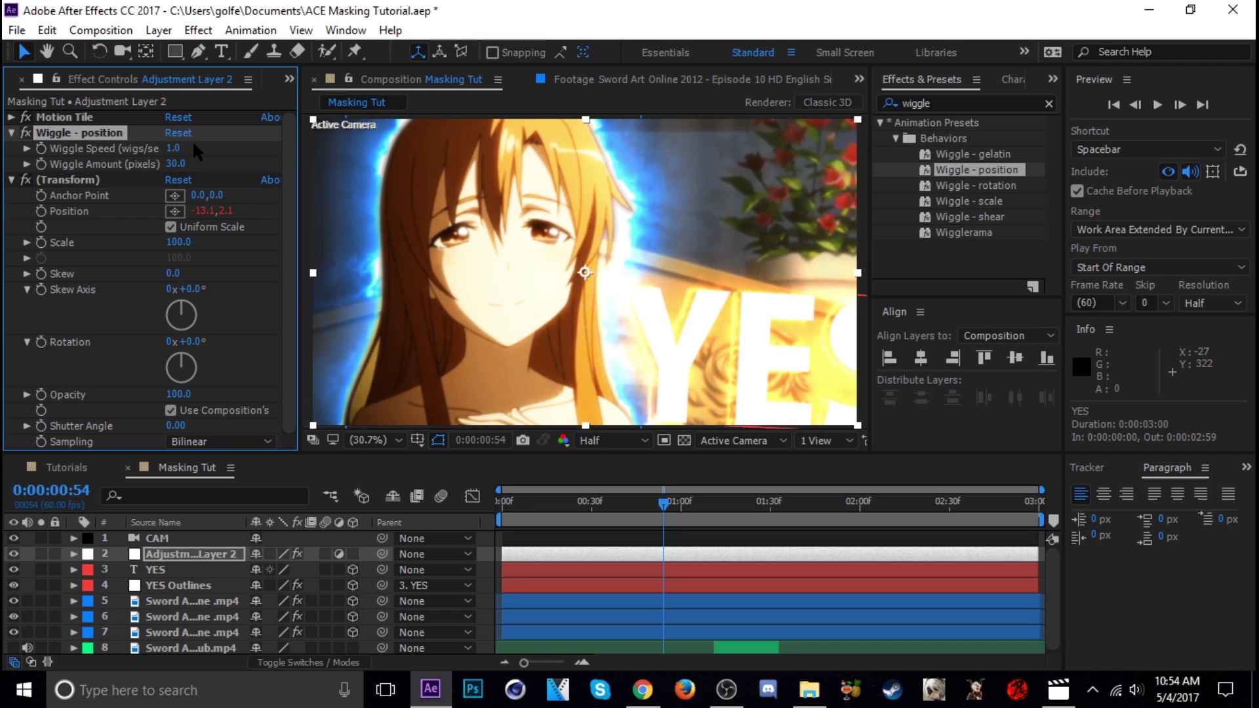
left_click(11, 133)
left_click(11, 150)
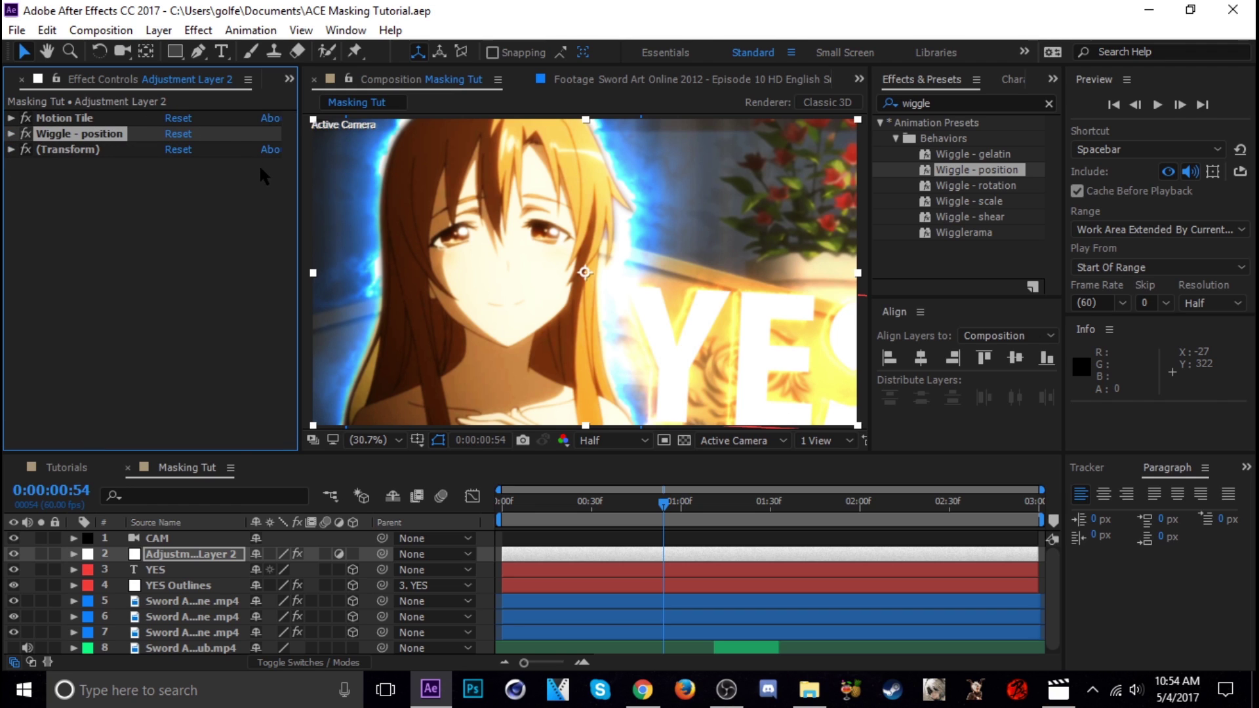
Step: Add Gaussian Blur to the adjustment layer and keyframe its Blurriness at 0 at 0:00:00:54
left_click(197, 31)
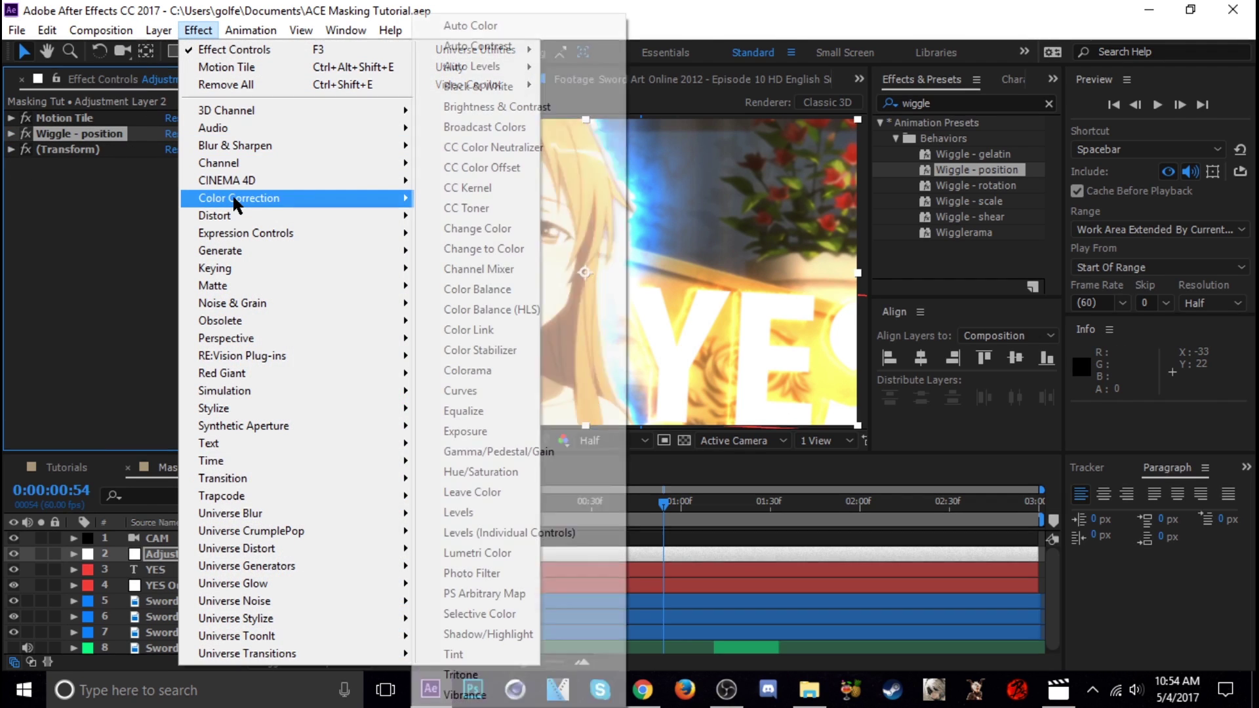
mouse_move(244, 146)
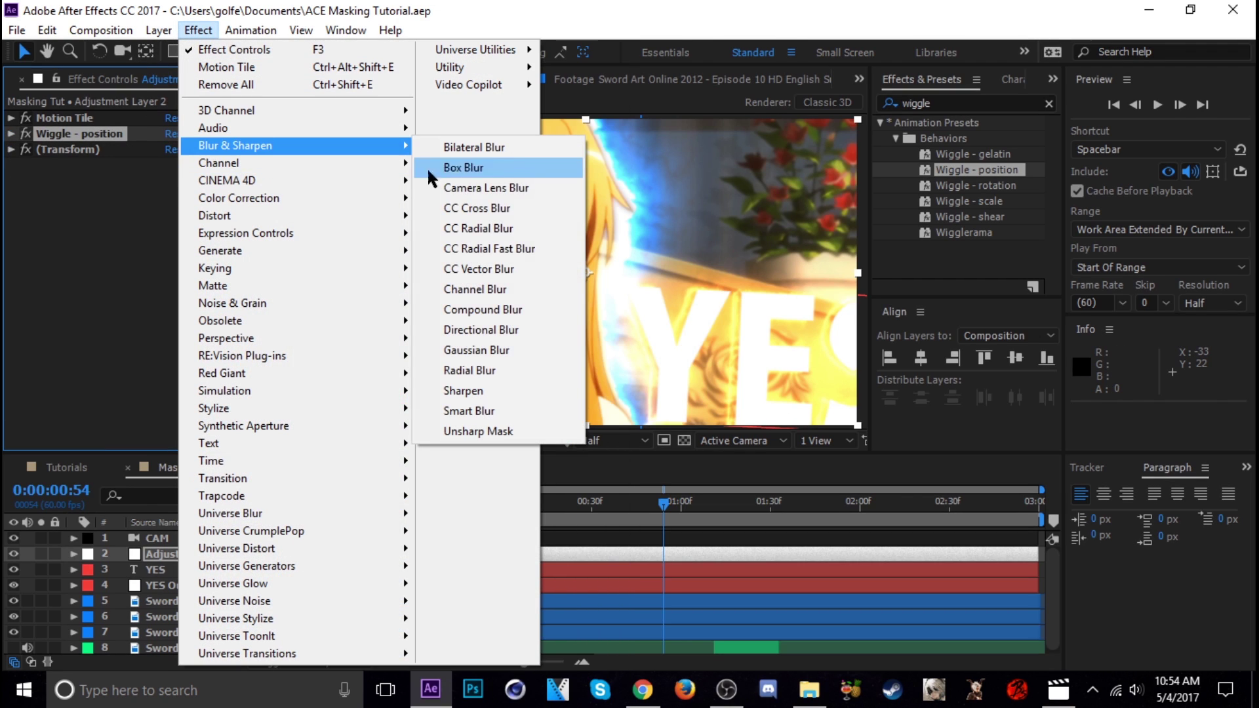
left_click(487, 351)
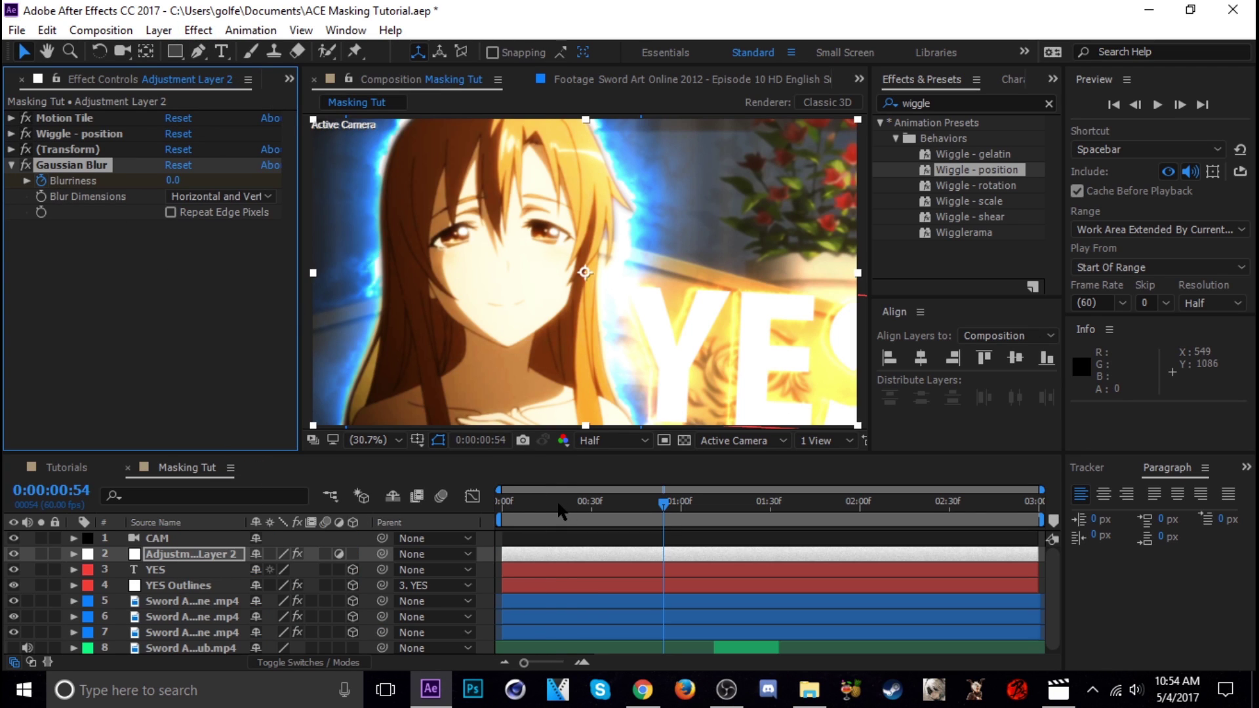
Step: Set the Gaussian Blur's Blurriness to 80 at the first frame and preview the blur transition
key("u")
scroll(619, 520, "down", 2)
left_click_drag(631, 504, 493, 514)
scroll(298, 569, "up", 2)
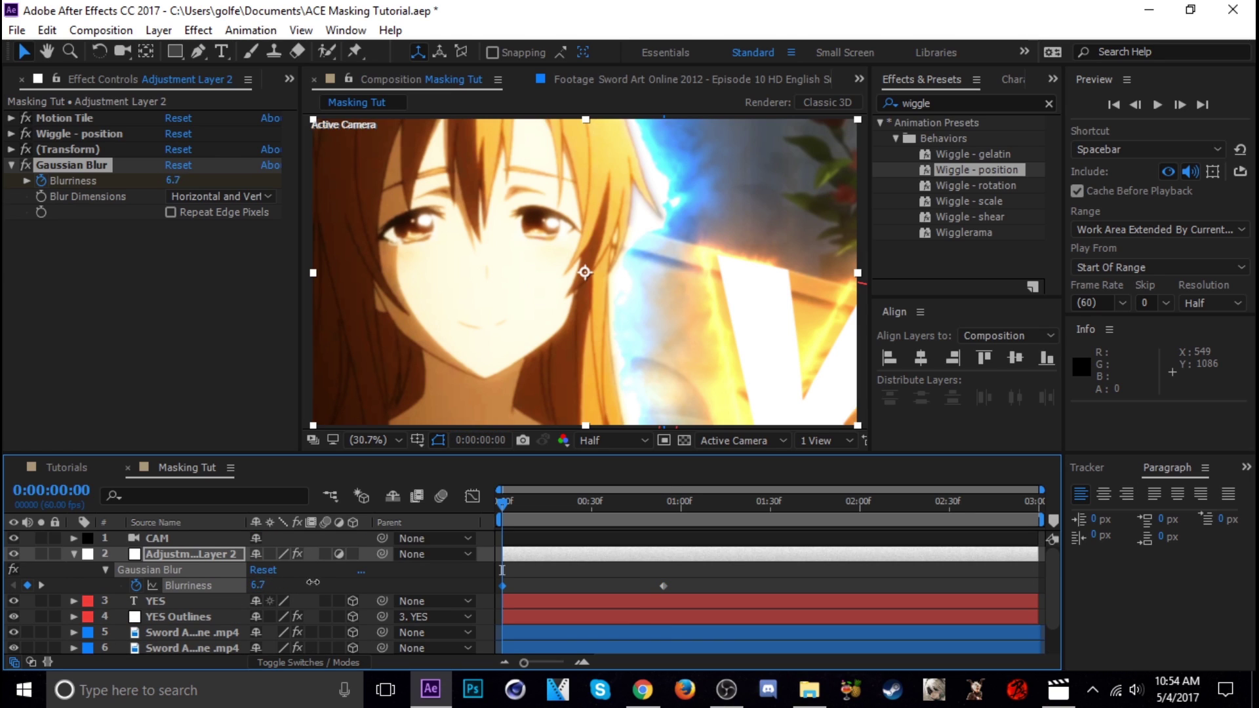
left_click_drag(455, 591, 836, 598)
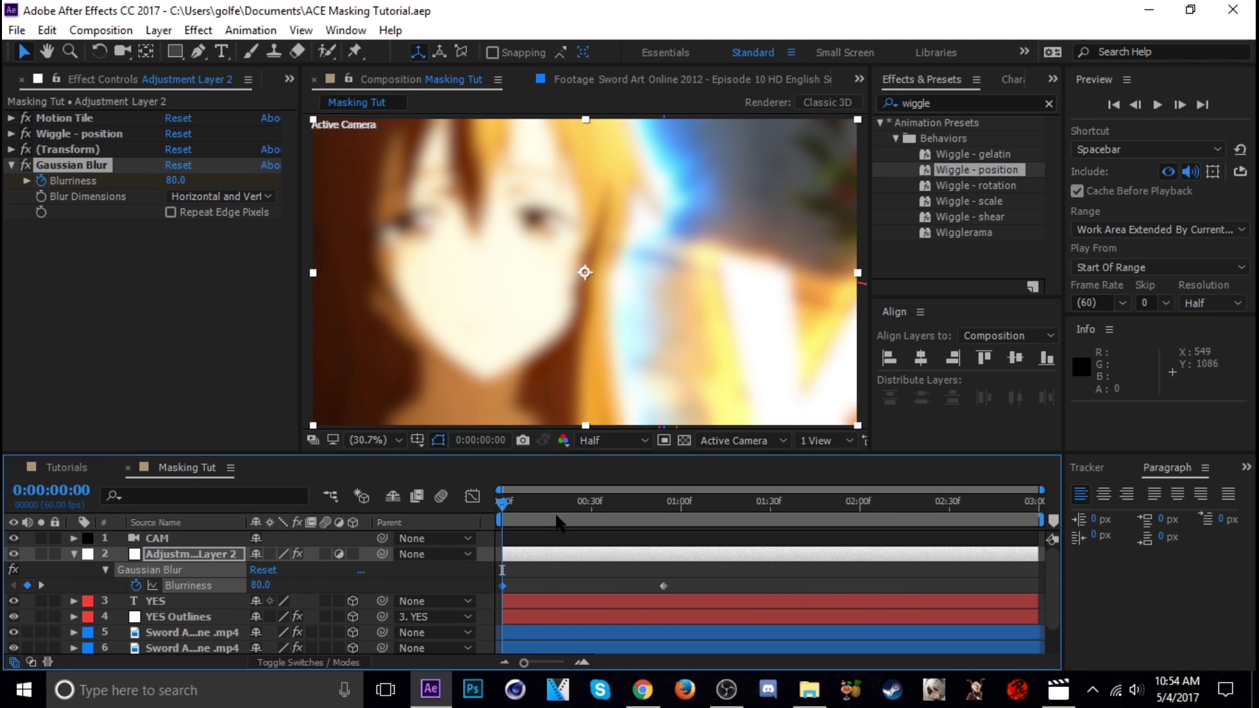
left_click_drag(557, 515, 621, 517)
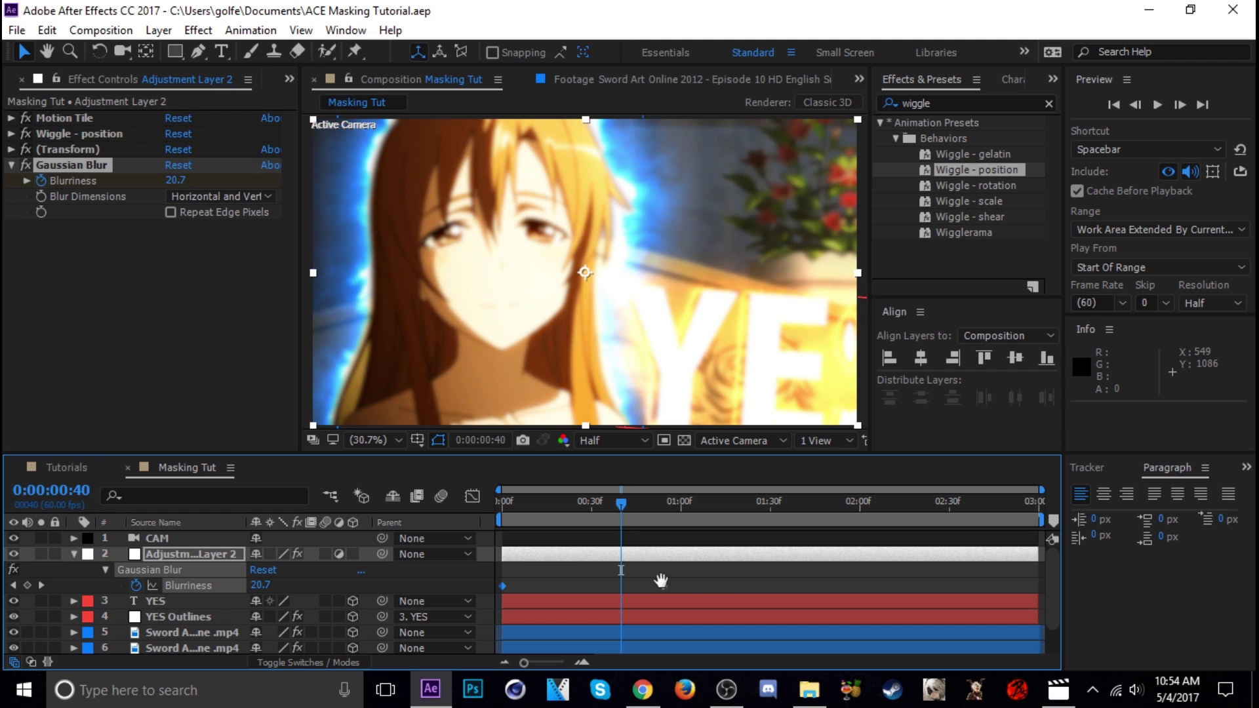
key("space")
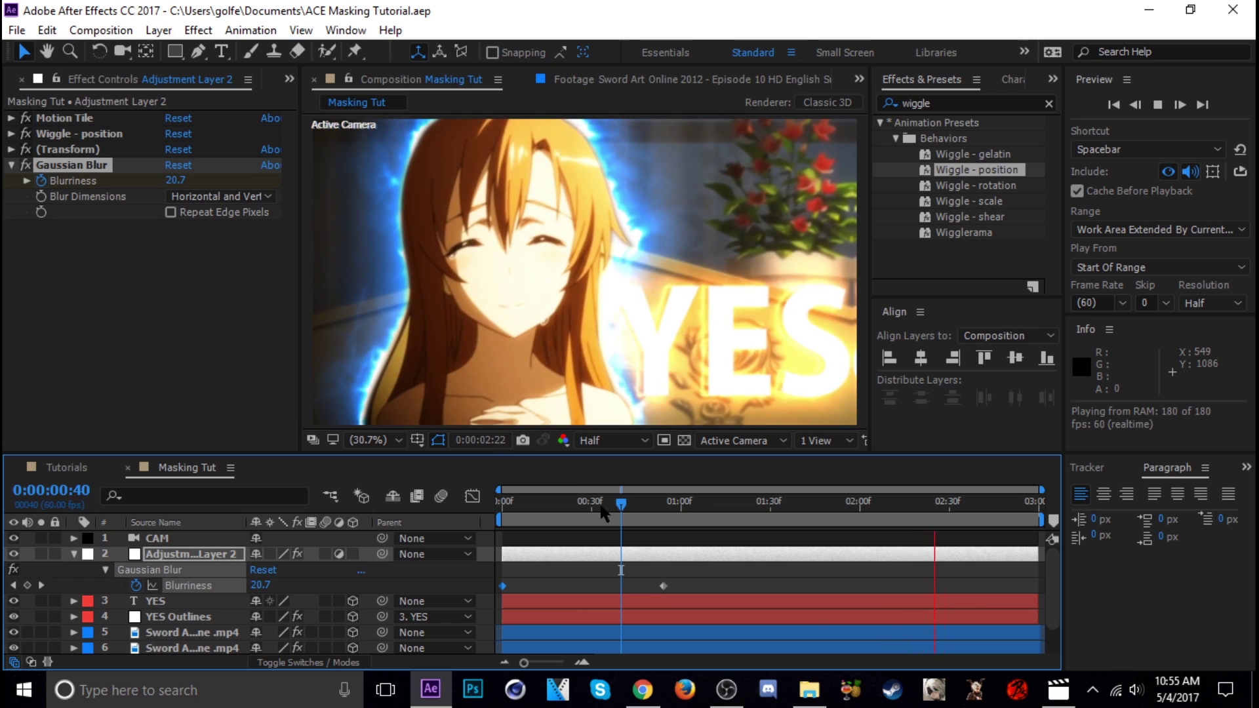
key("space")
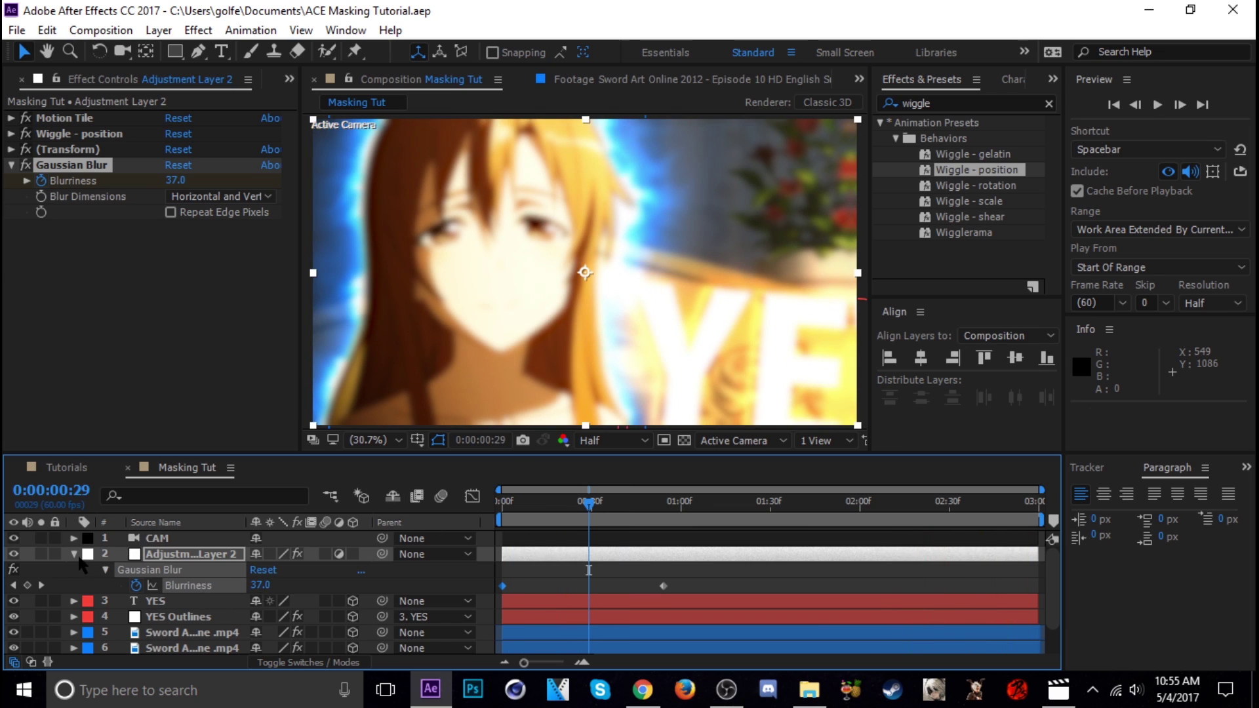
Step: Review the masked clip layers' Curves and Saber effects, including the Saber preset list, and play back the whole animation
left_click(74, 554)
left_click(163, 602)
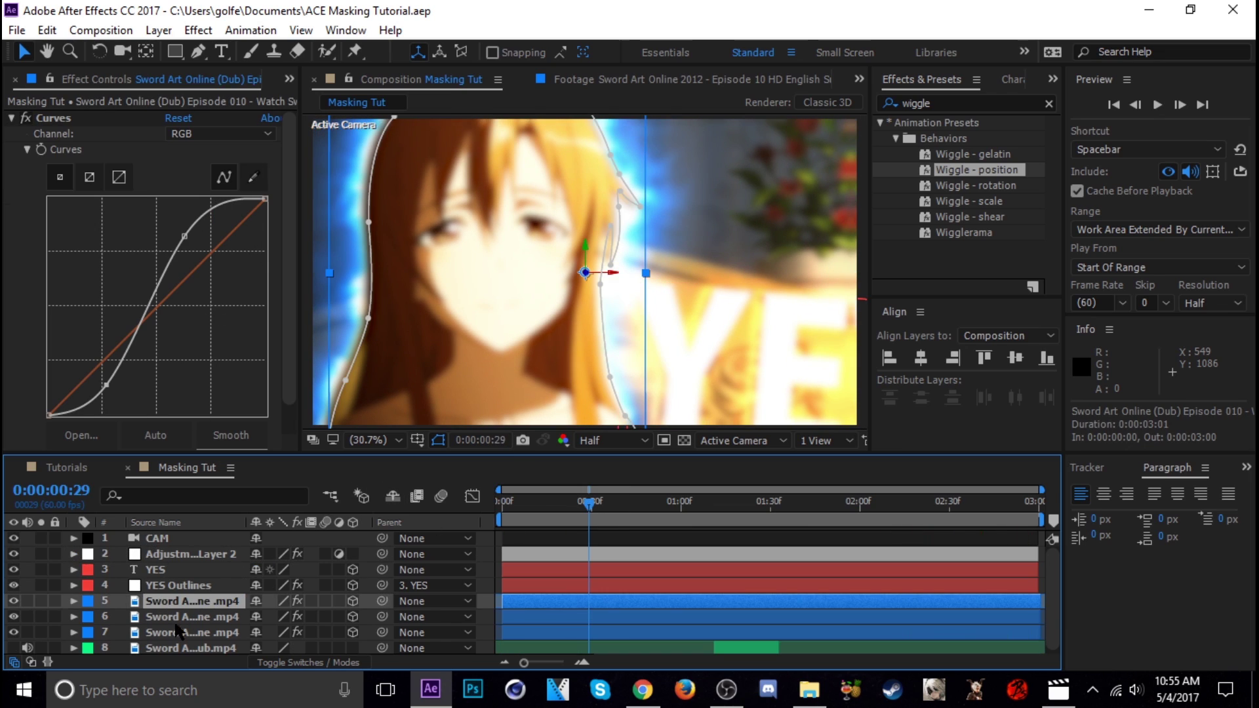
left_click(177, 617)
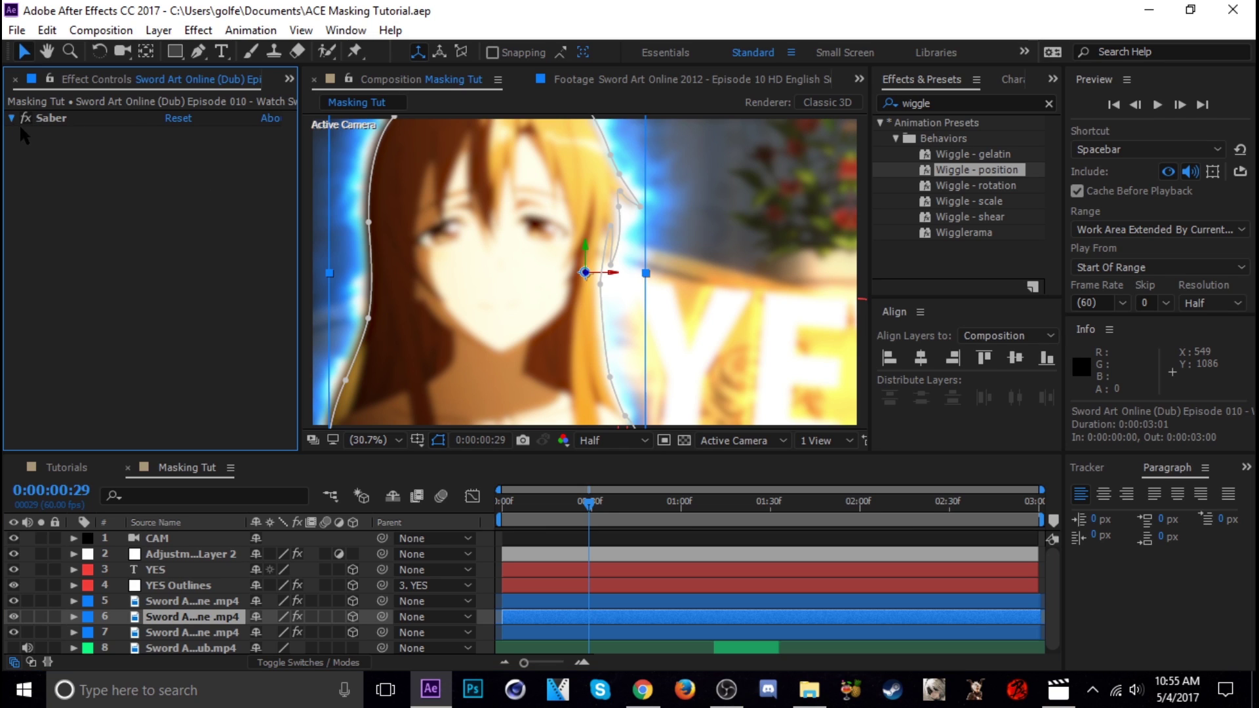
left_click(12, 118)
left_click(197, 133)
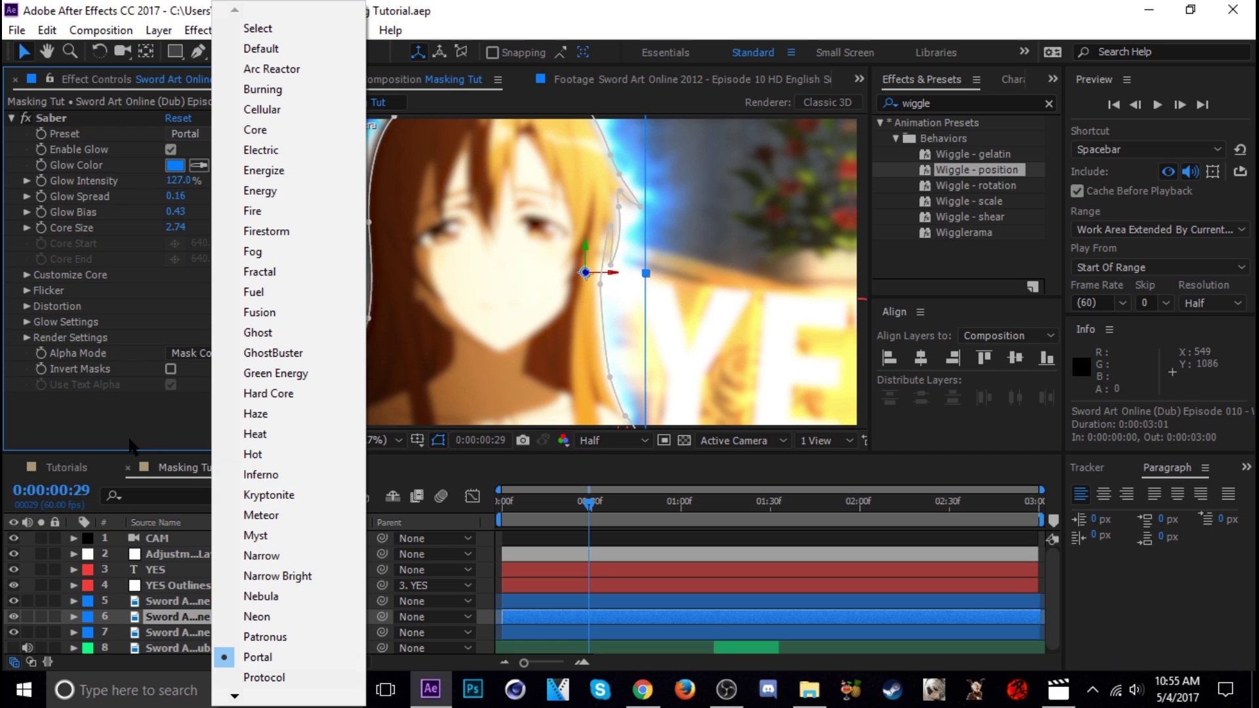
left_click(120, 412)
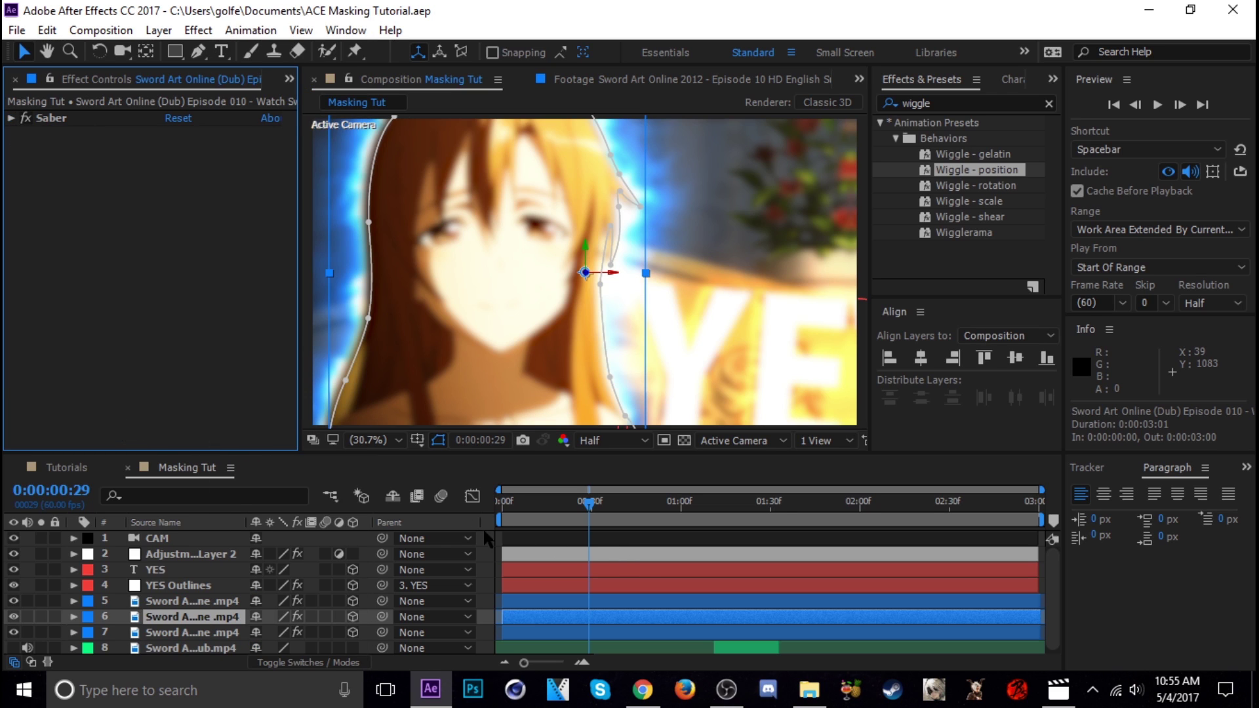
left_click_drag(588, 510, 924, 539)
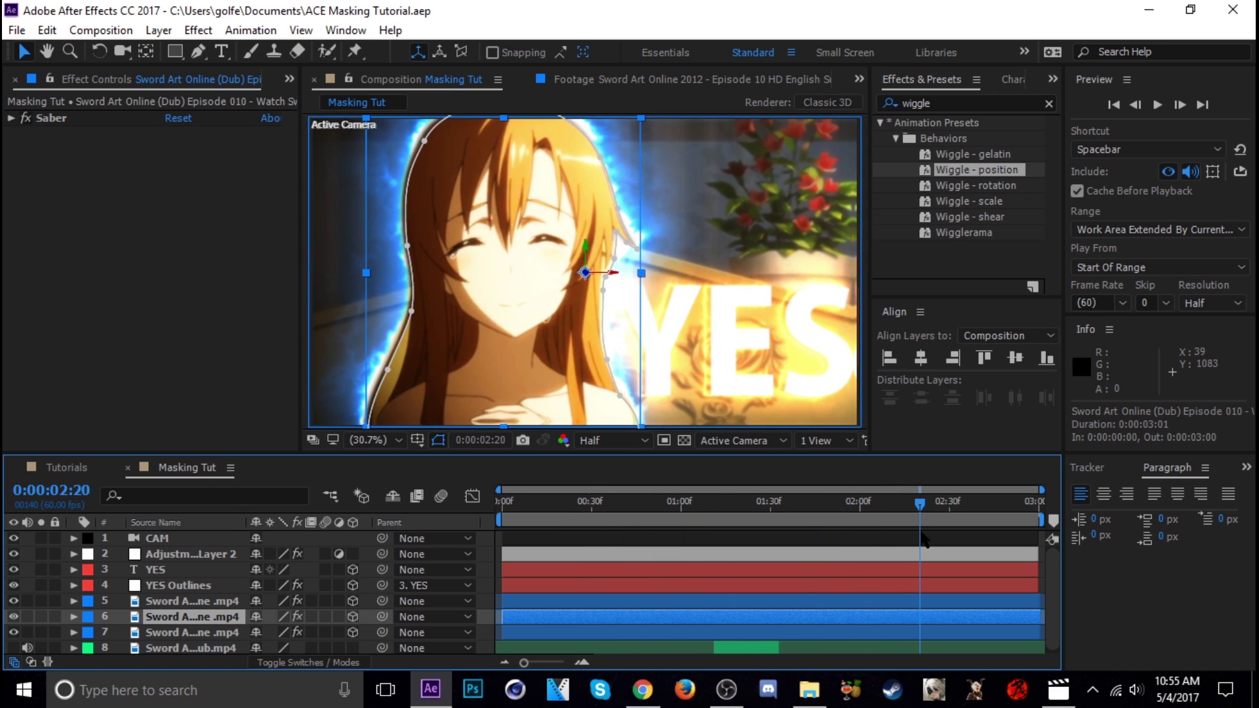
left_click(905, 569)
key("space")
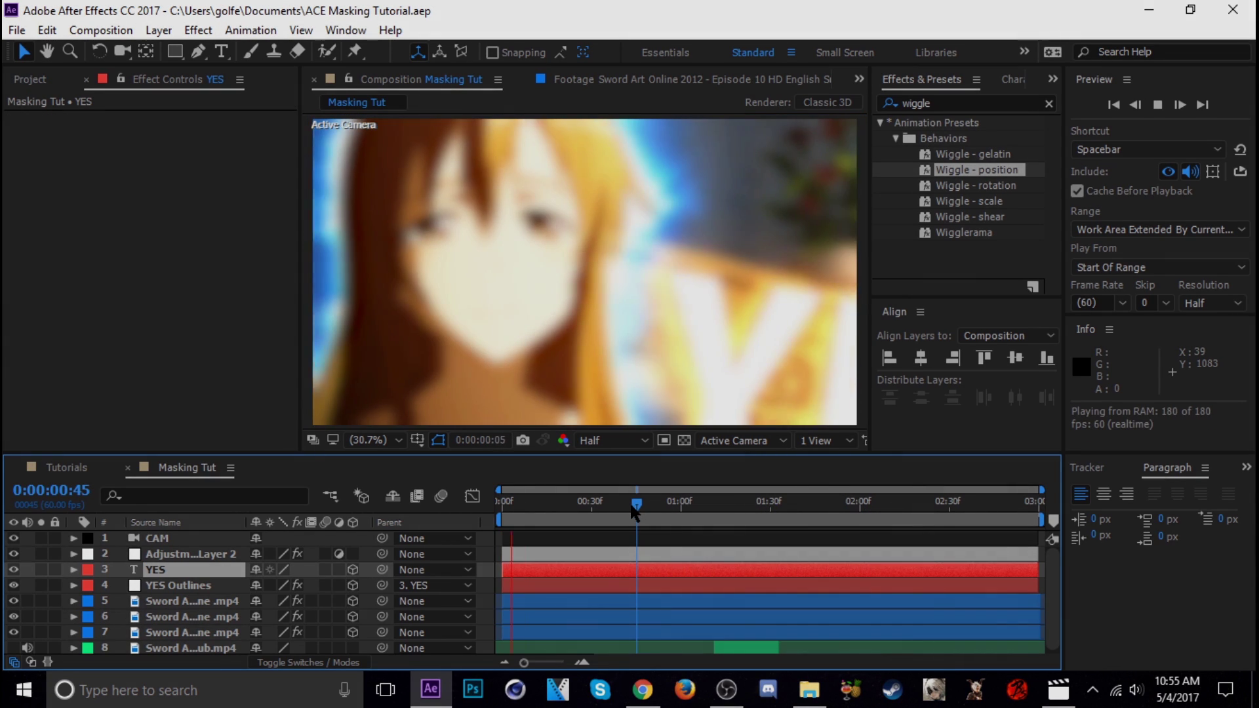